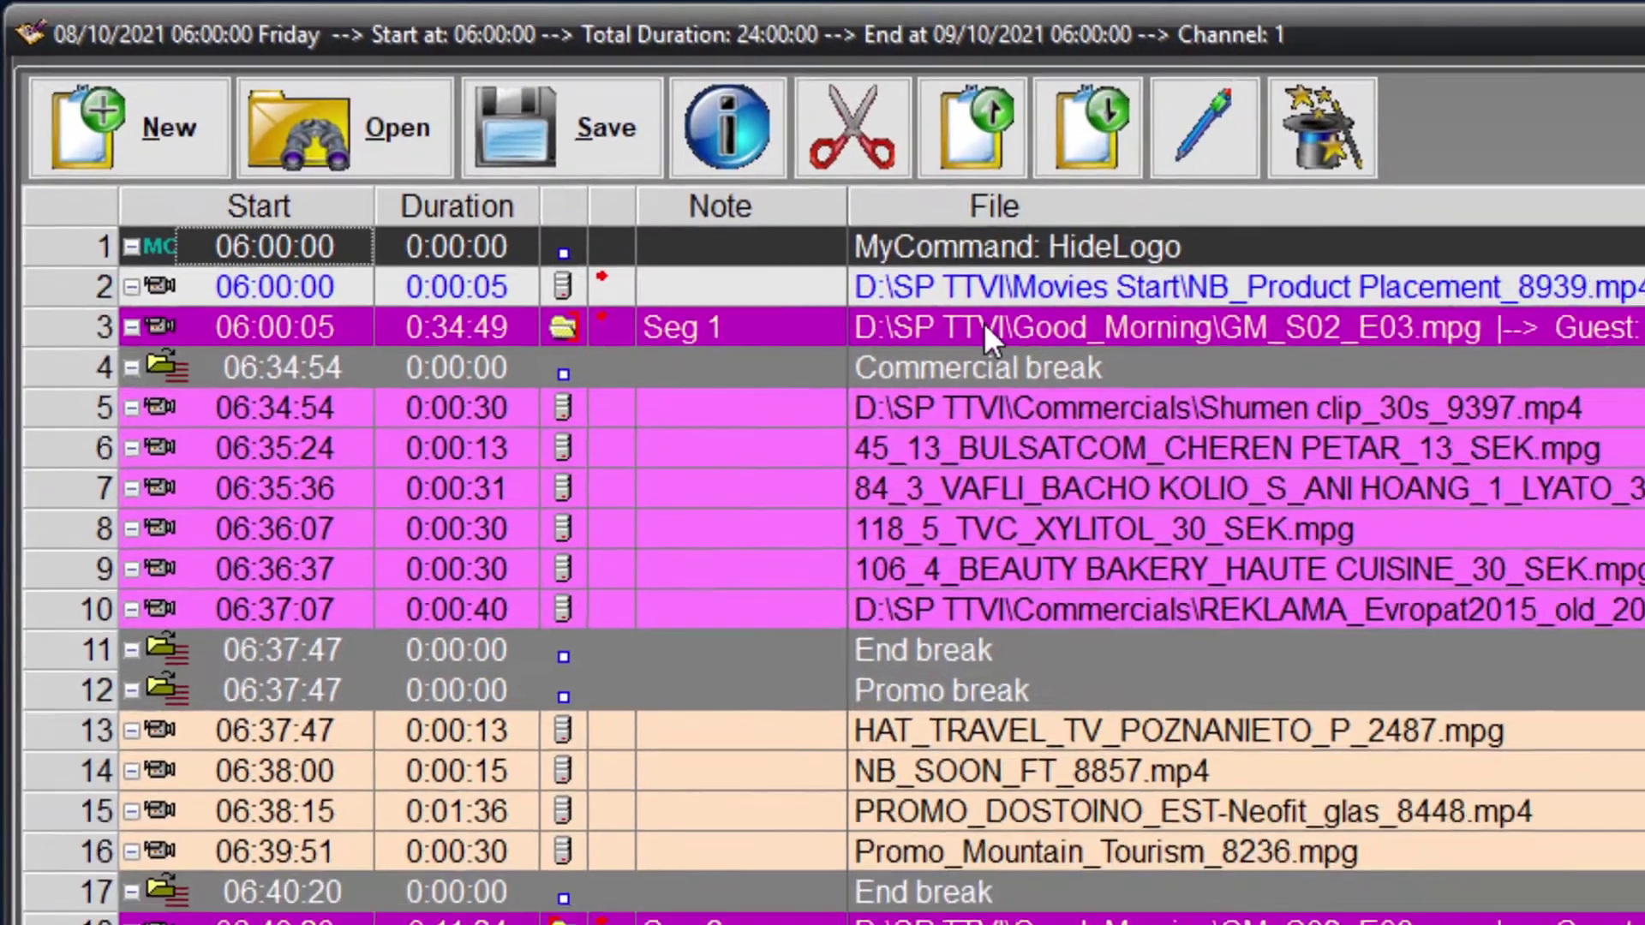
- Locate the Seg 1 episode's file in its folder and insert GM_S02_E04.mpg directly below the Seg 1 entry in the playlist
left_click(1156, 383)
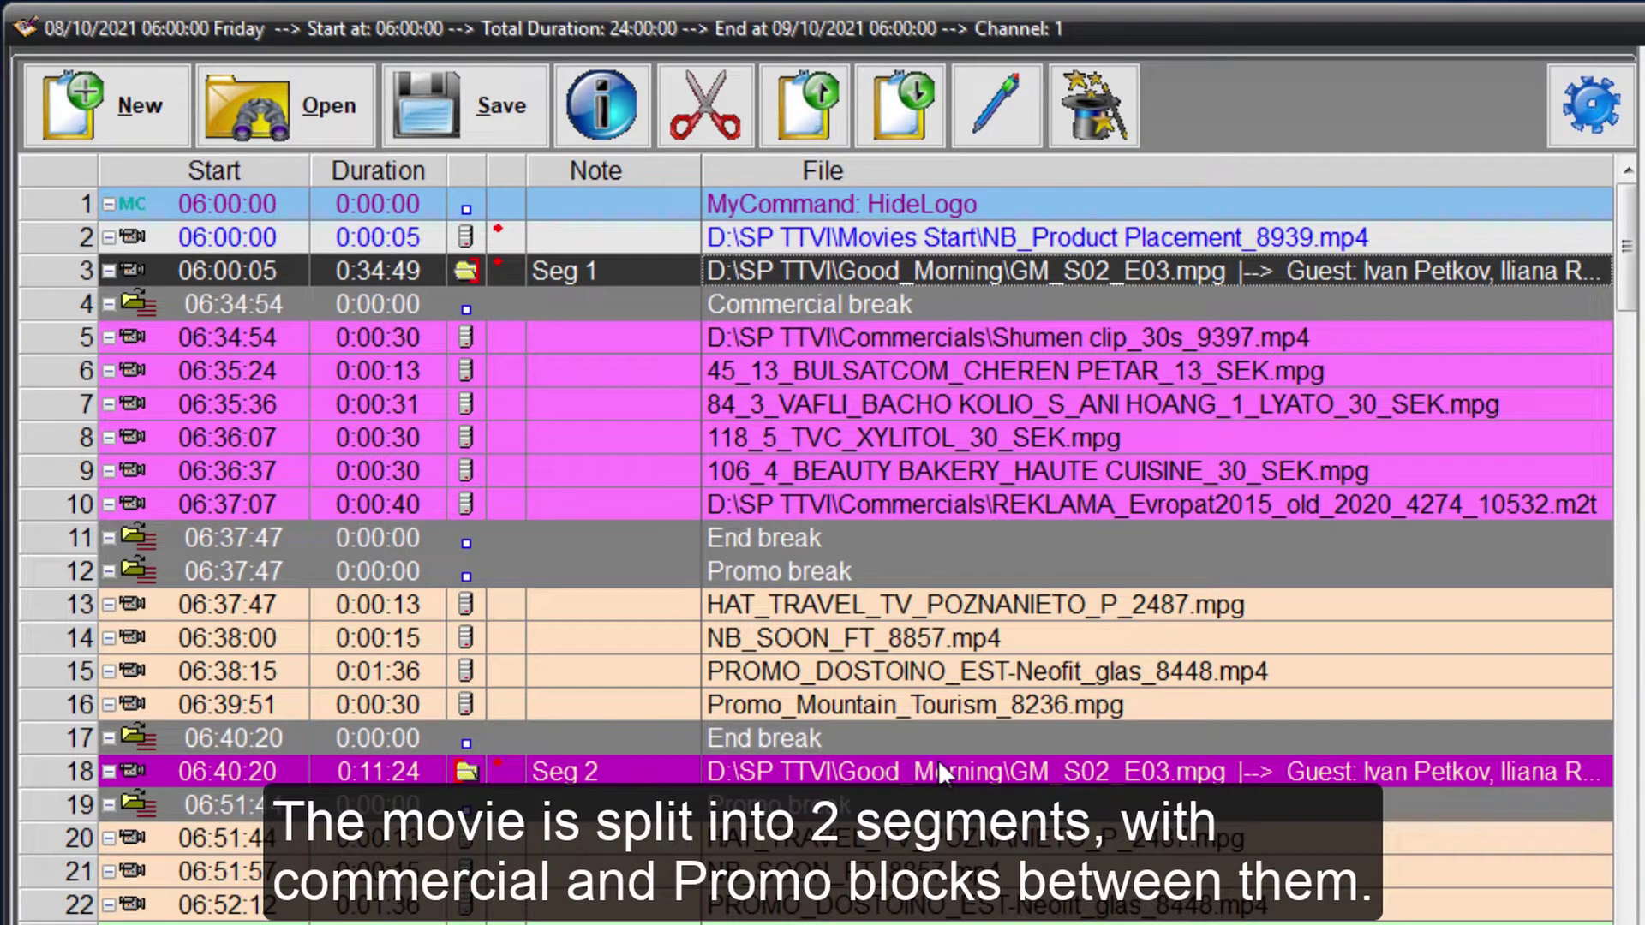
left_click(939, 760)
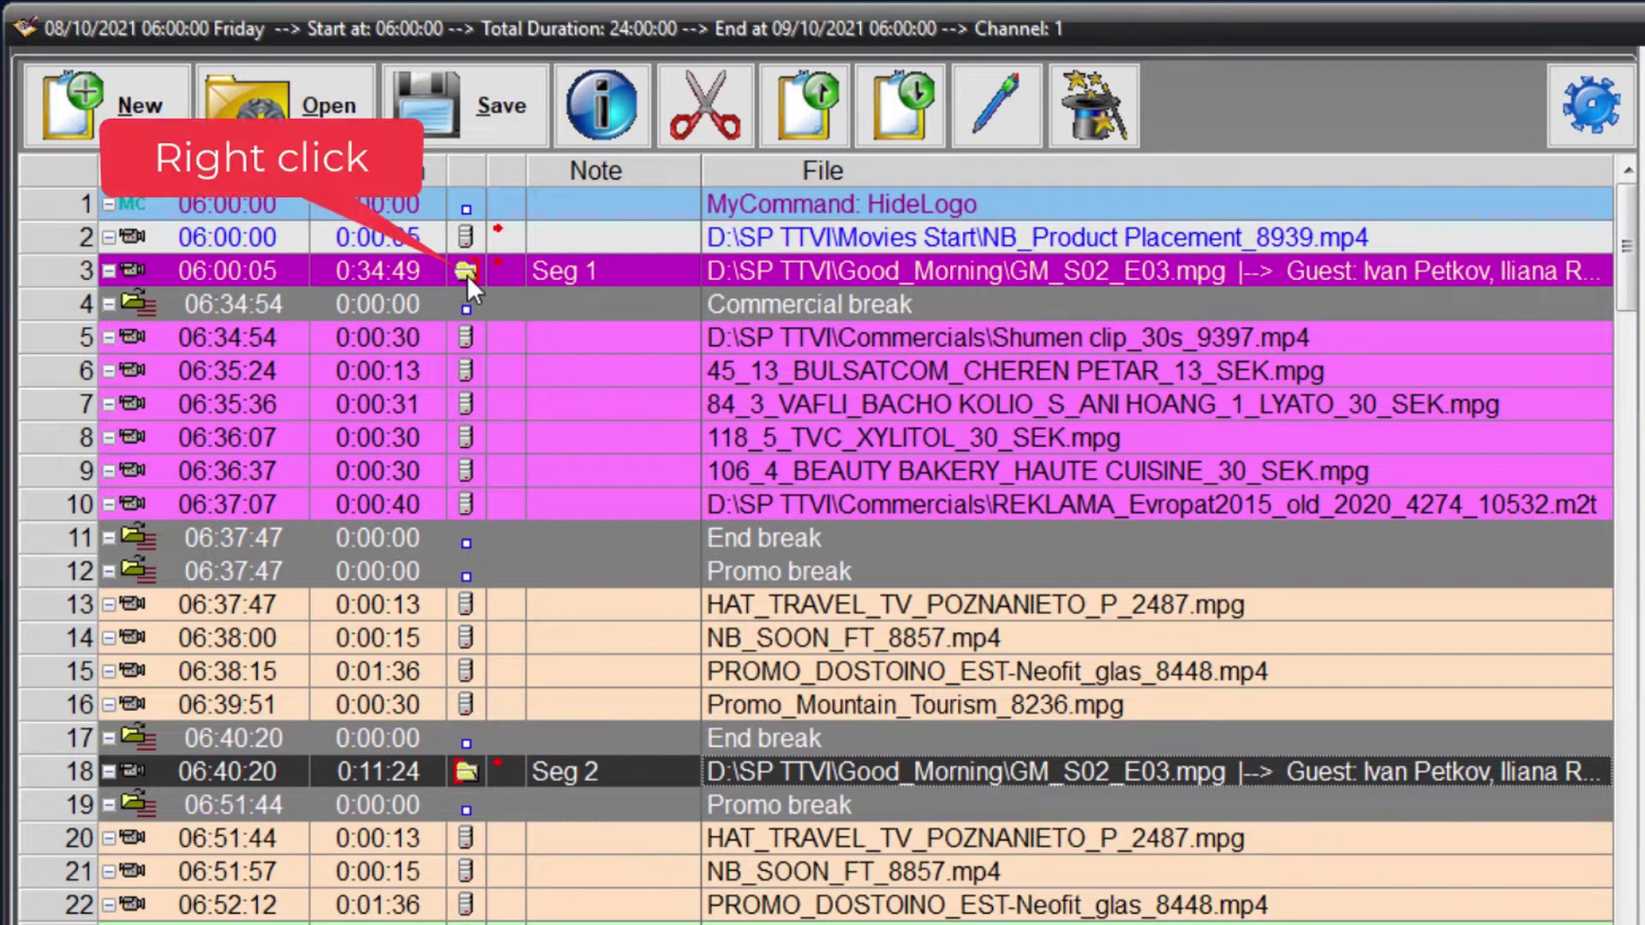
right_click(471, 269)
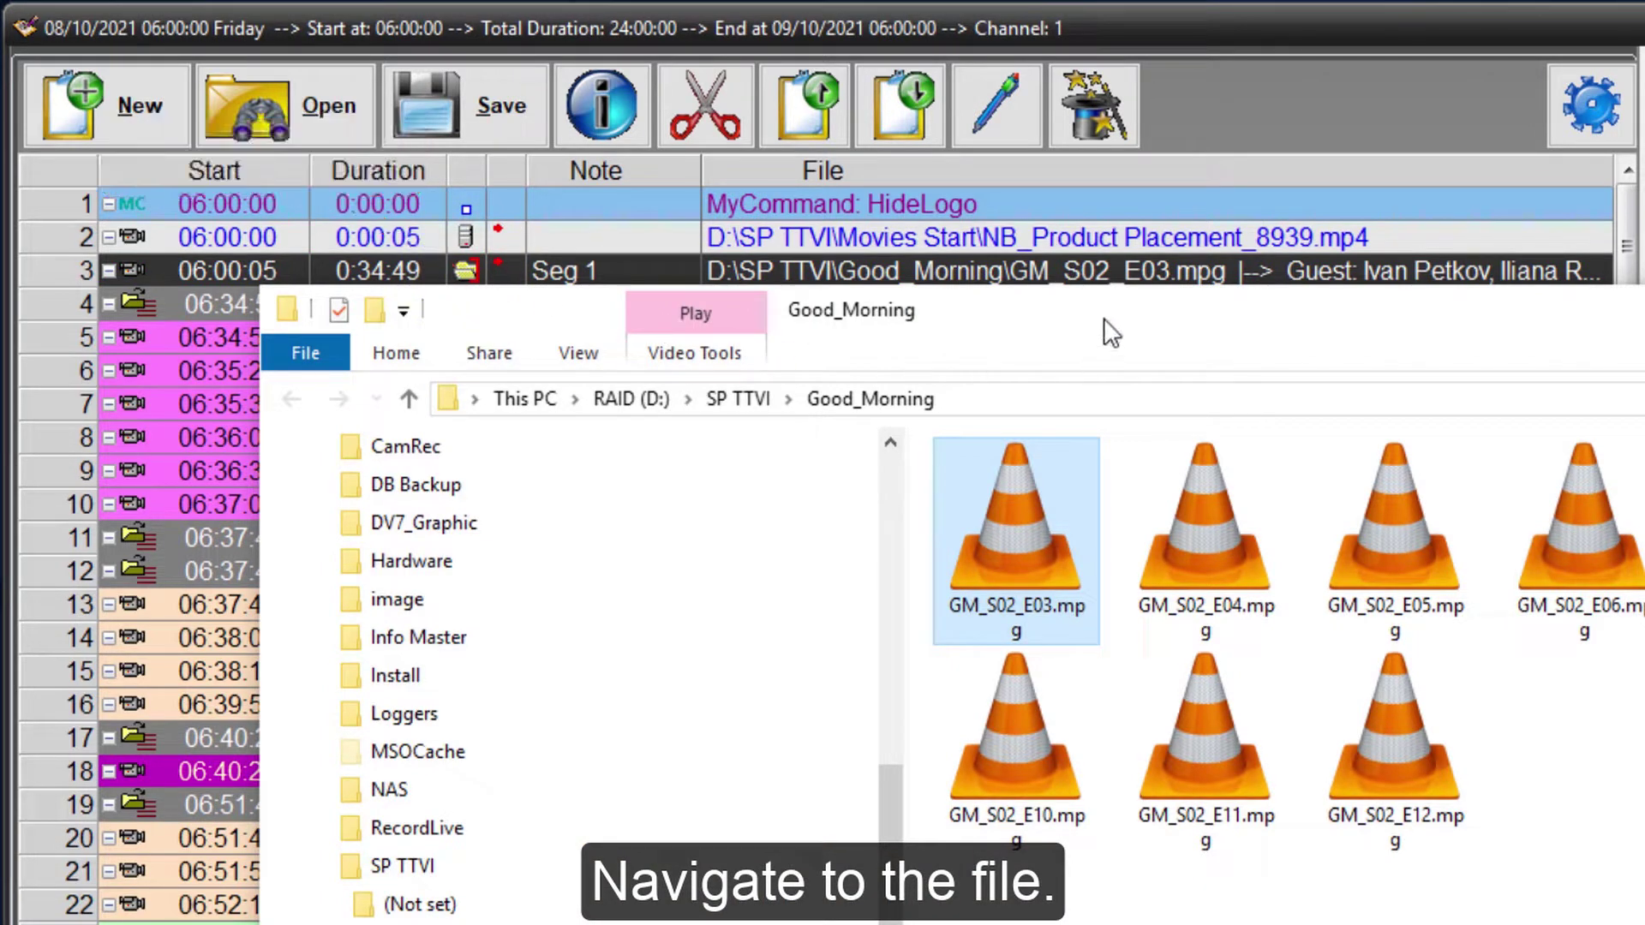
left_click_drag(1107, 319, 1448, 448)
left_click(1506, 615)
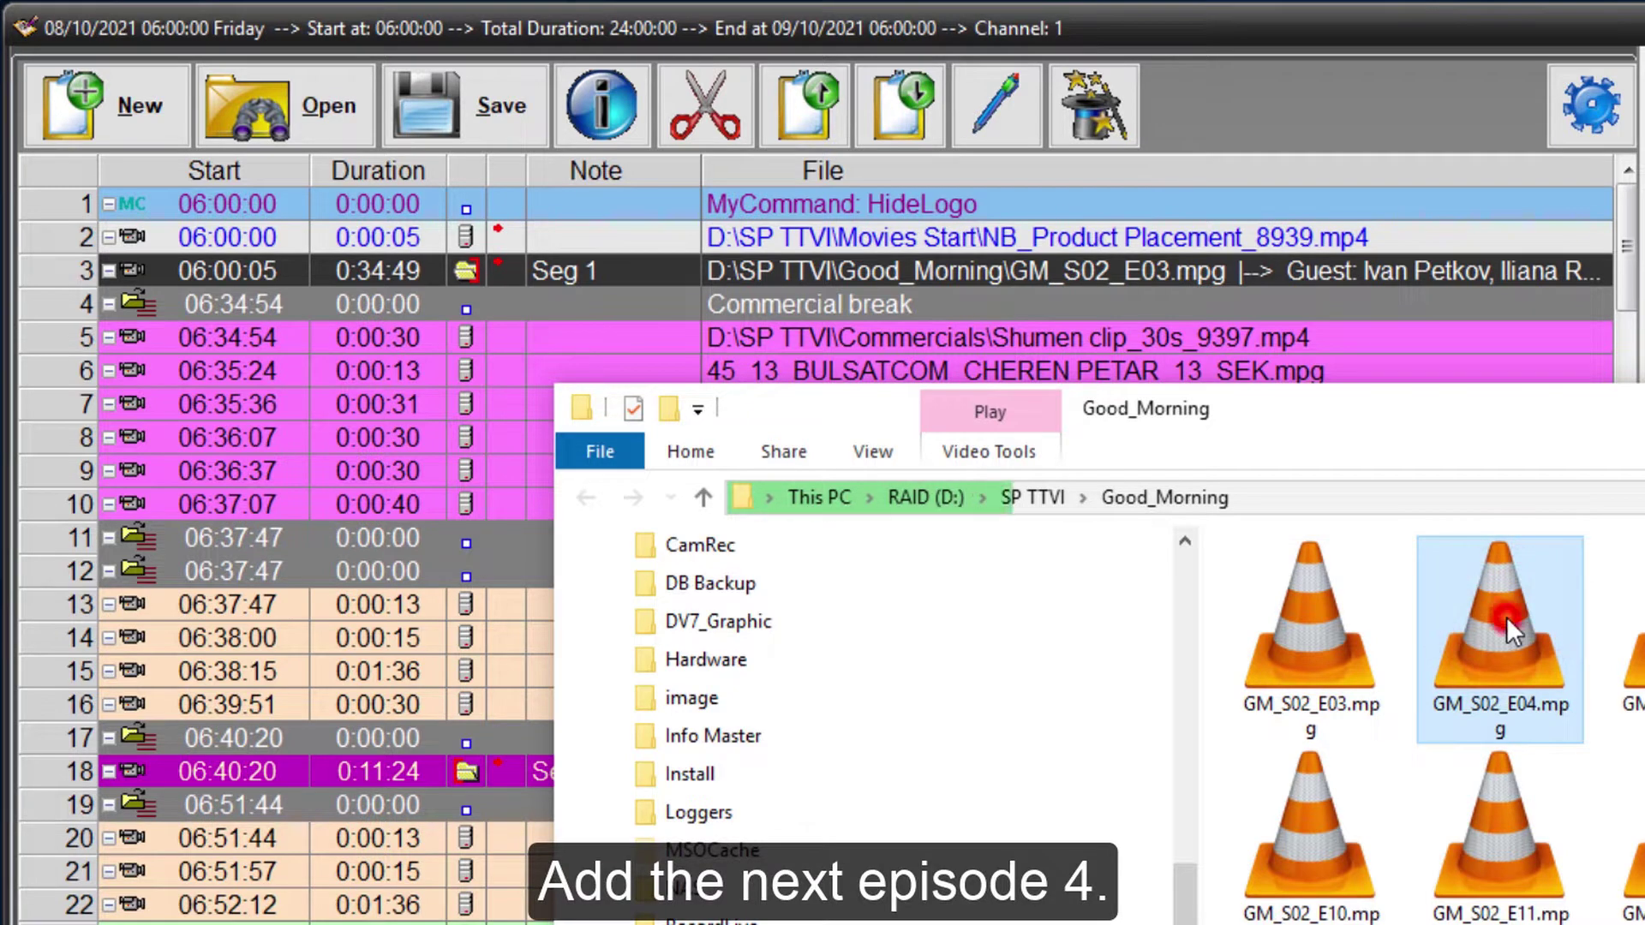
left_click_drag(1506, 615, 1224, 286)
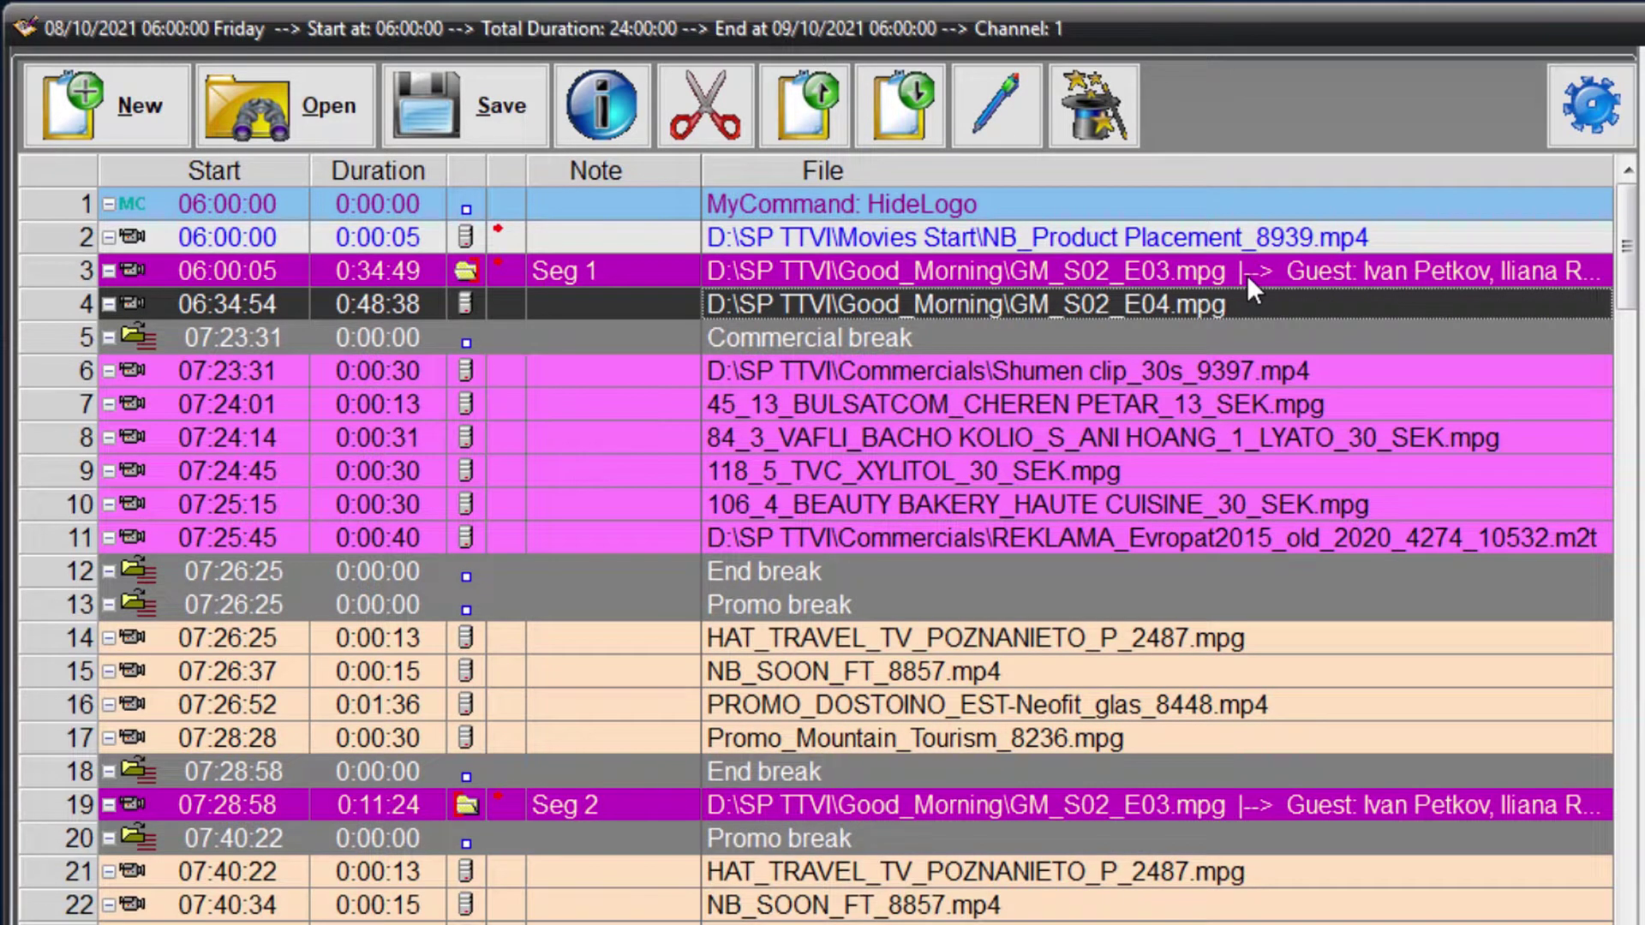
- Delete both old GM_S02_E03.mpg entries, Seg 1 and Seg 2, from the playlist
left_click(1247, 274)
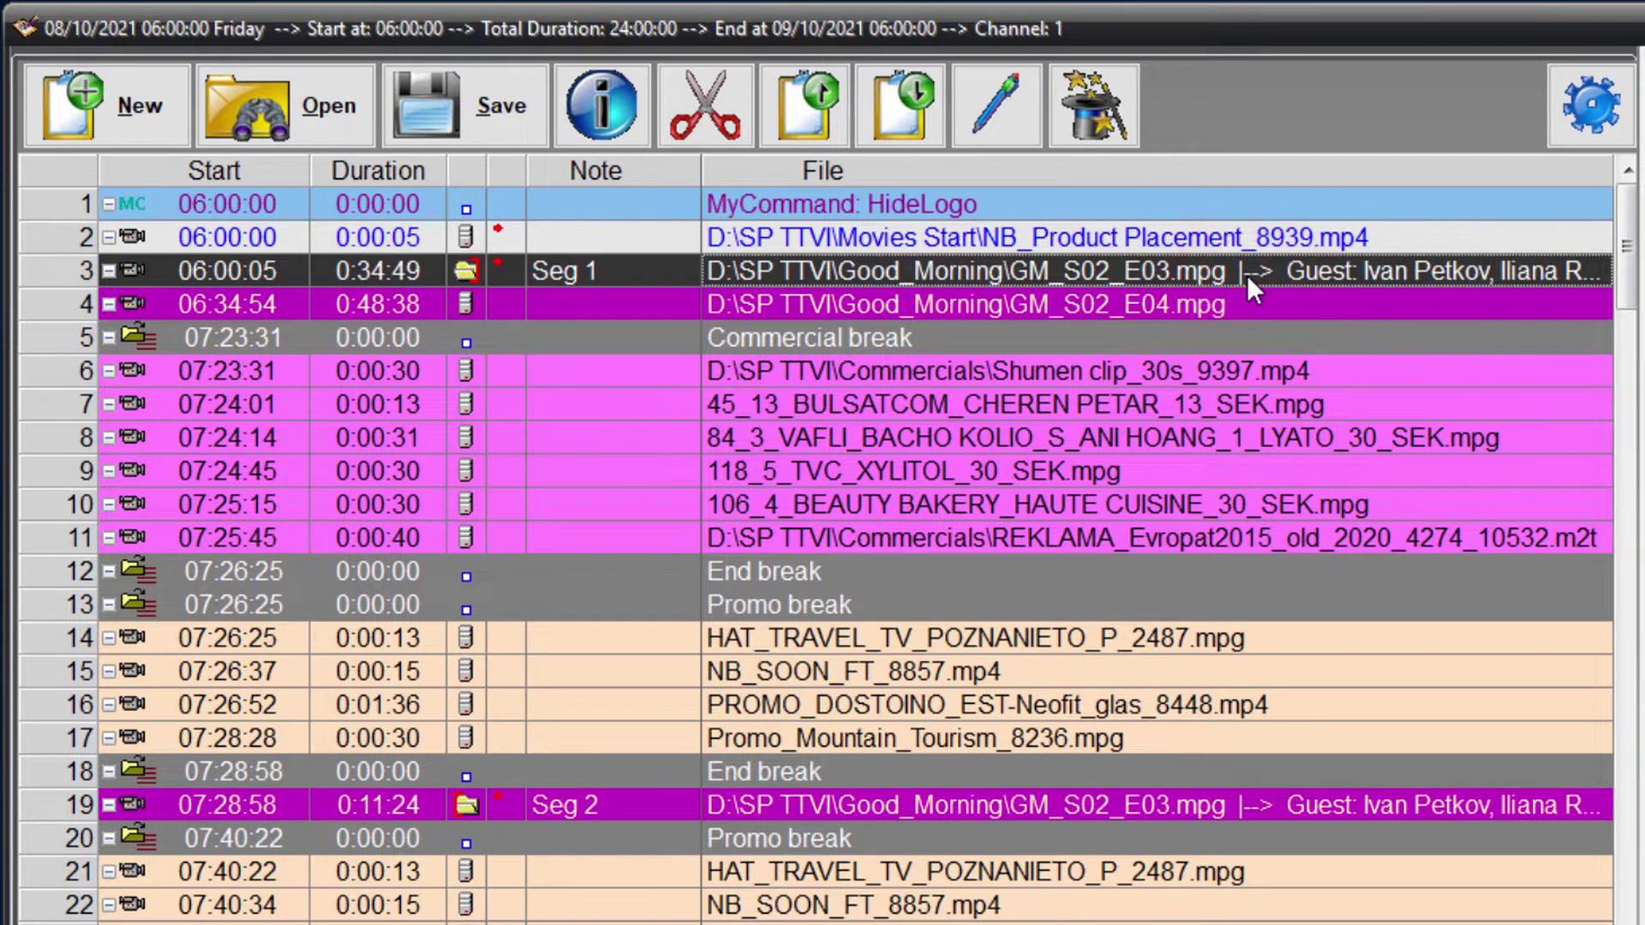
key("Delete")
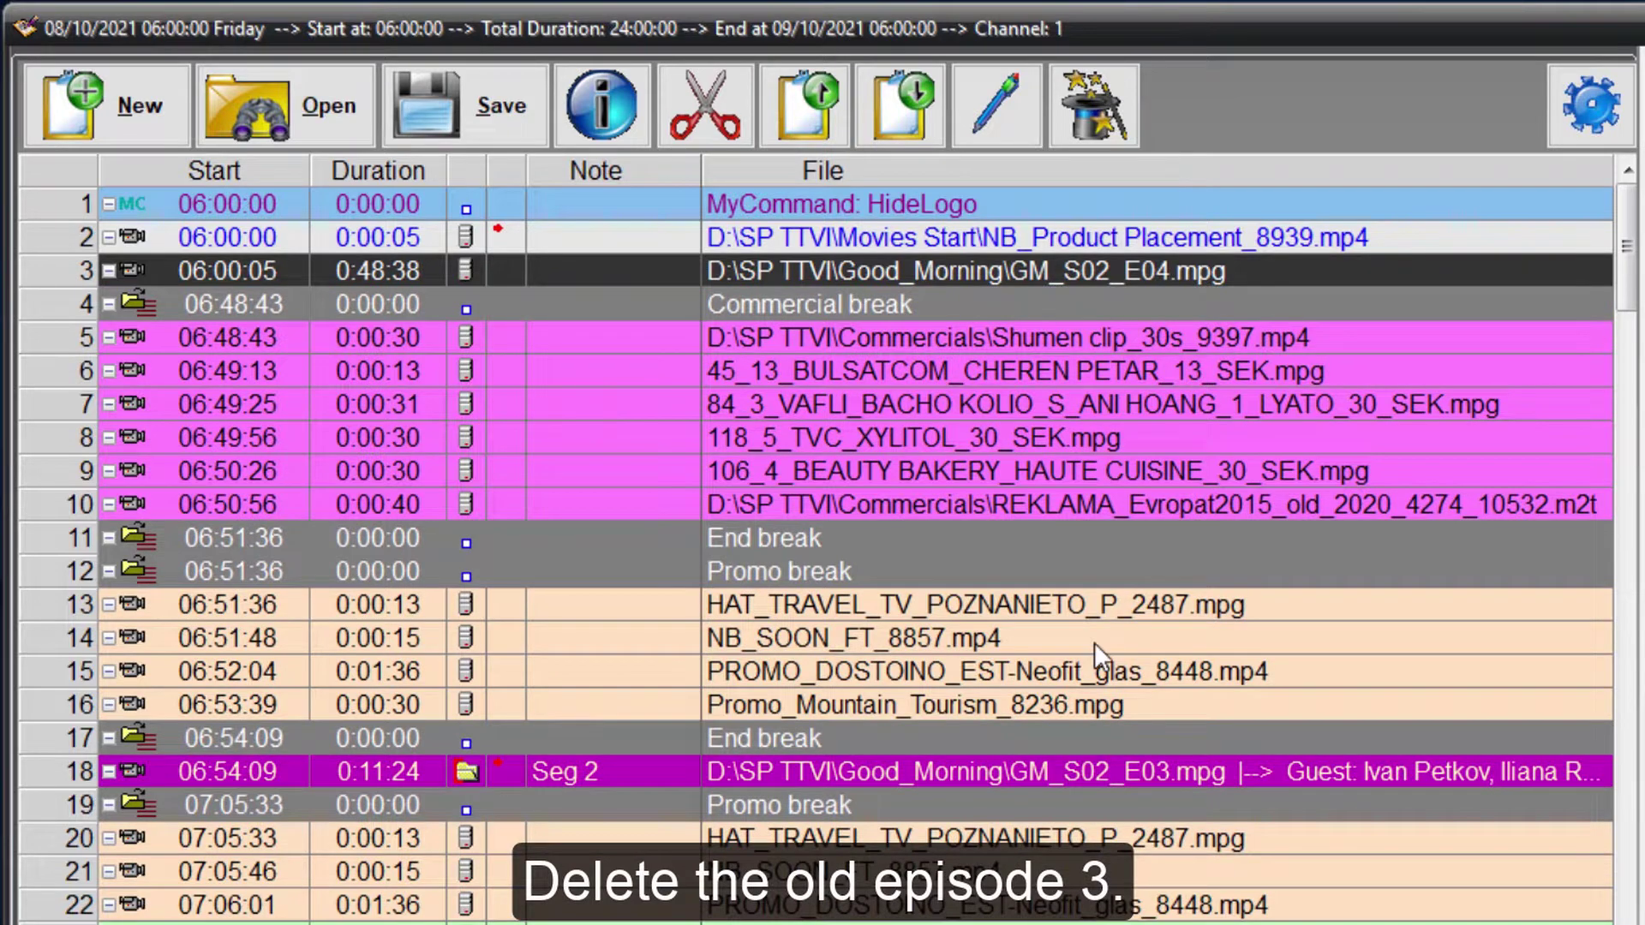
left_click(1071, 759)
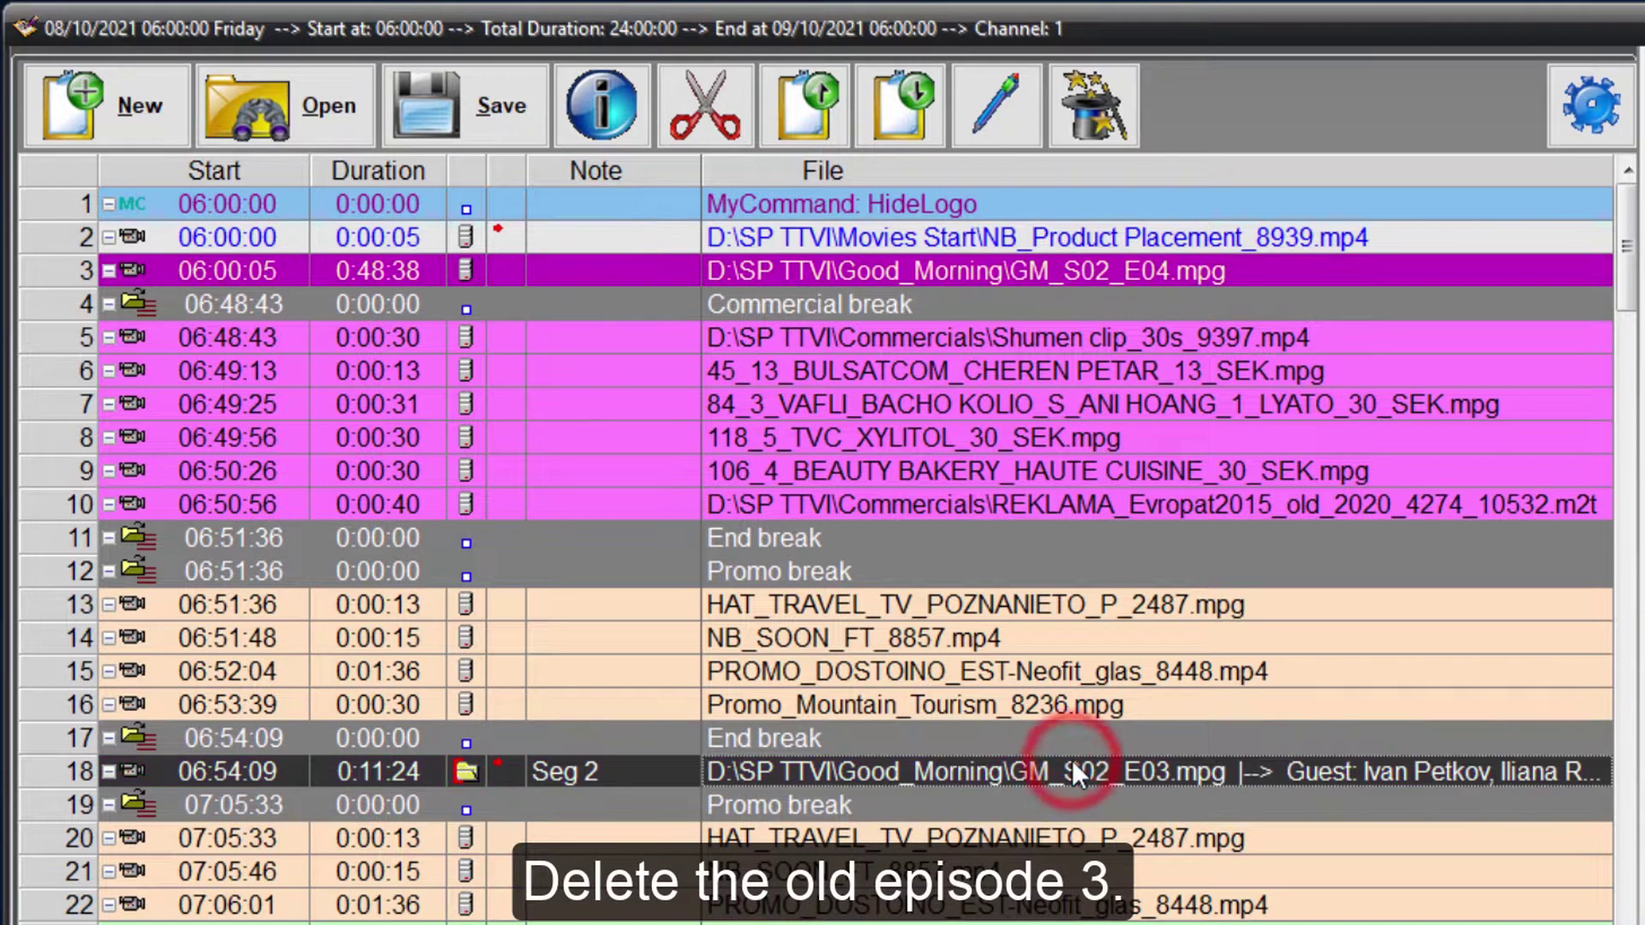
key("Delete")
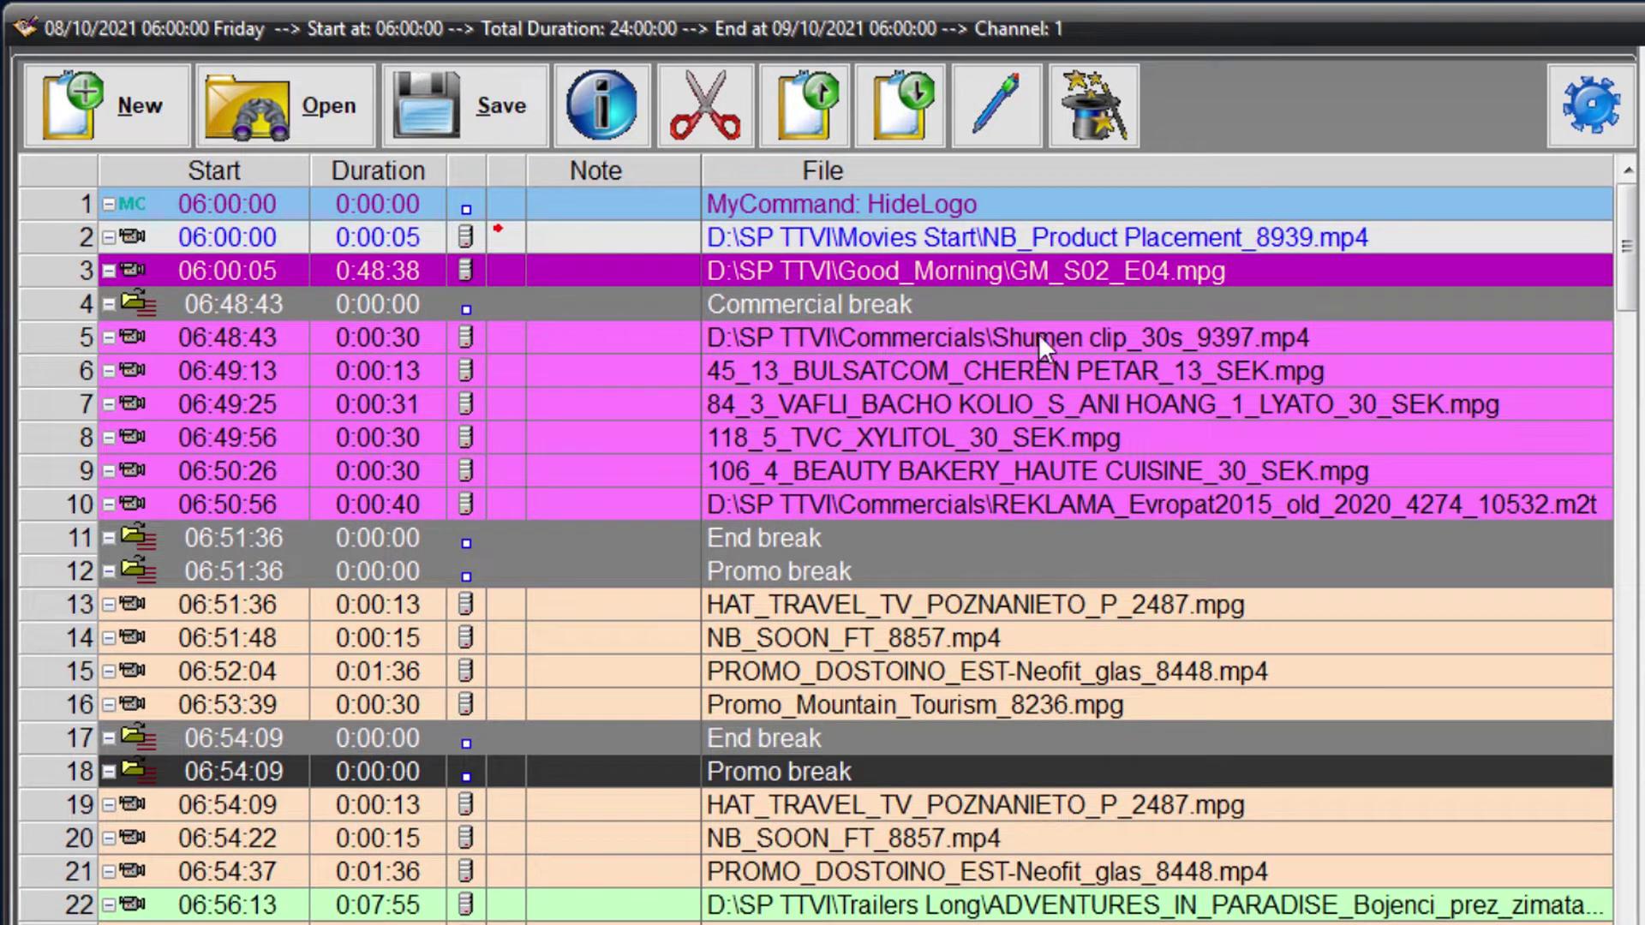
- Open the playlist's GM_S02_E04.mpg entry in the preview player and display its Segments table
left_click(1076, 267)
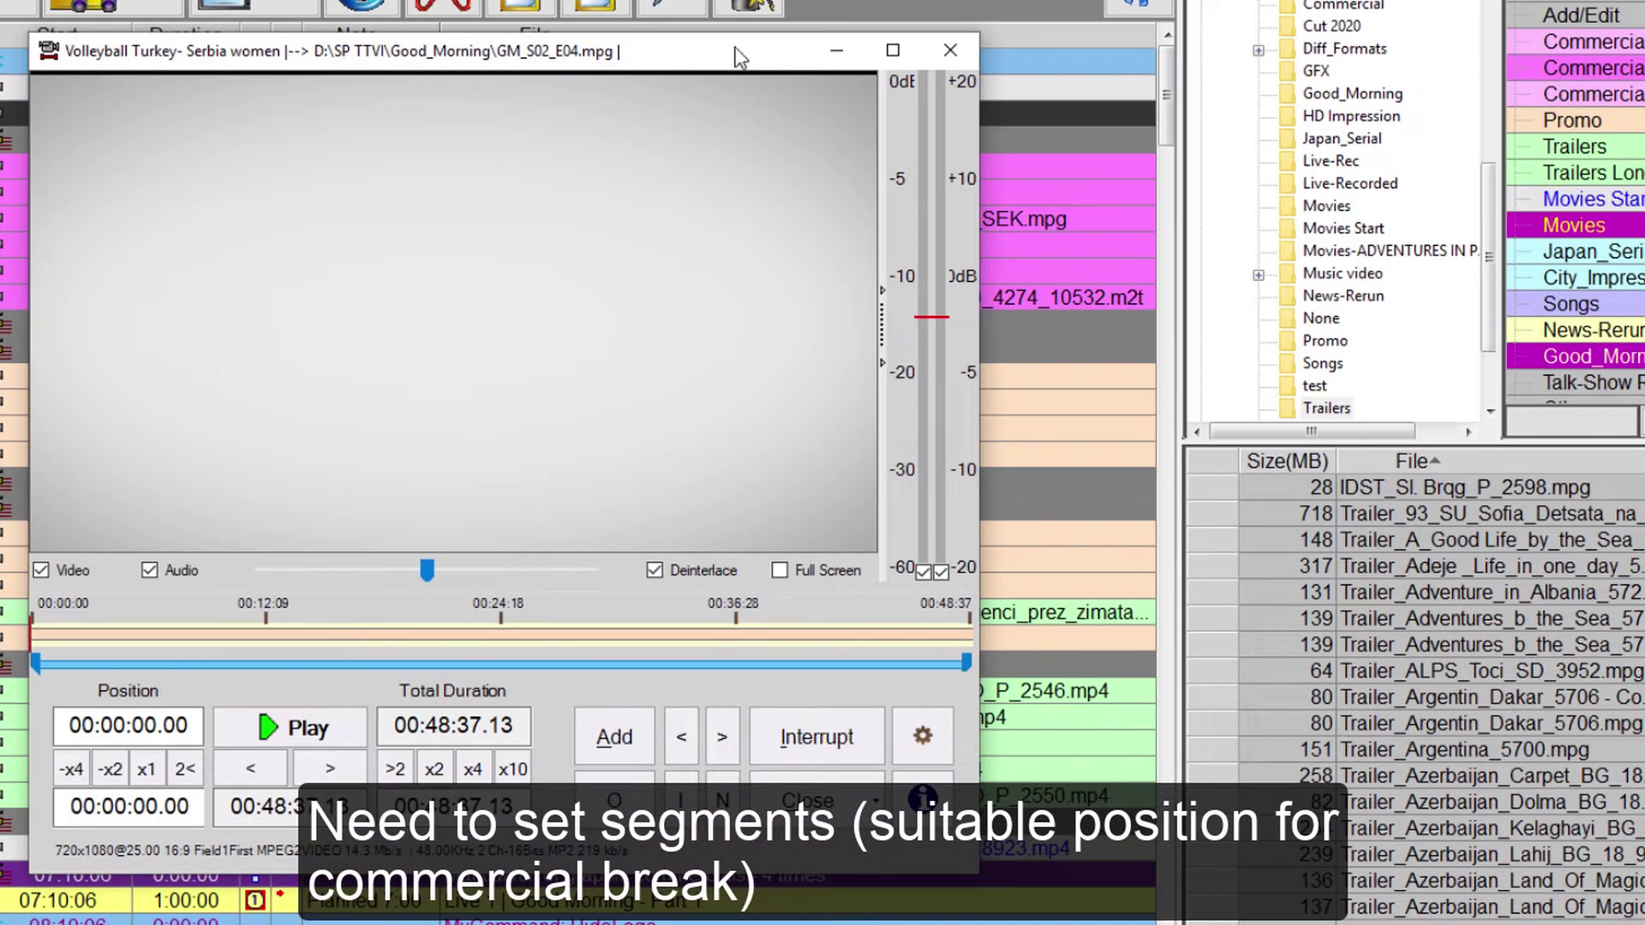
left_click_drag(739, 56, 716, 10)
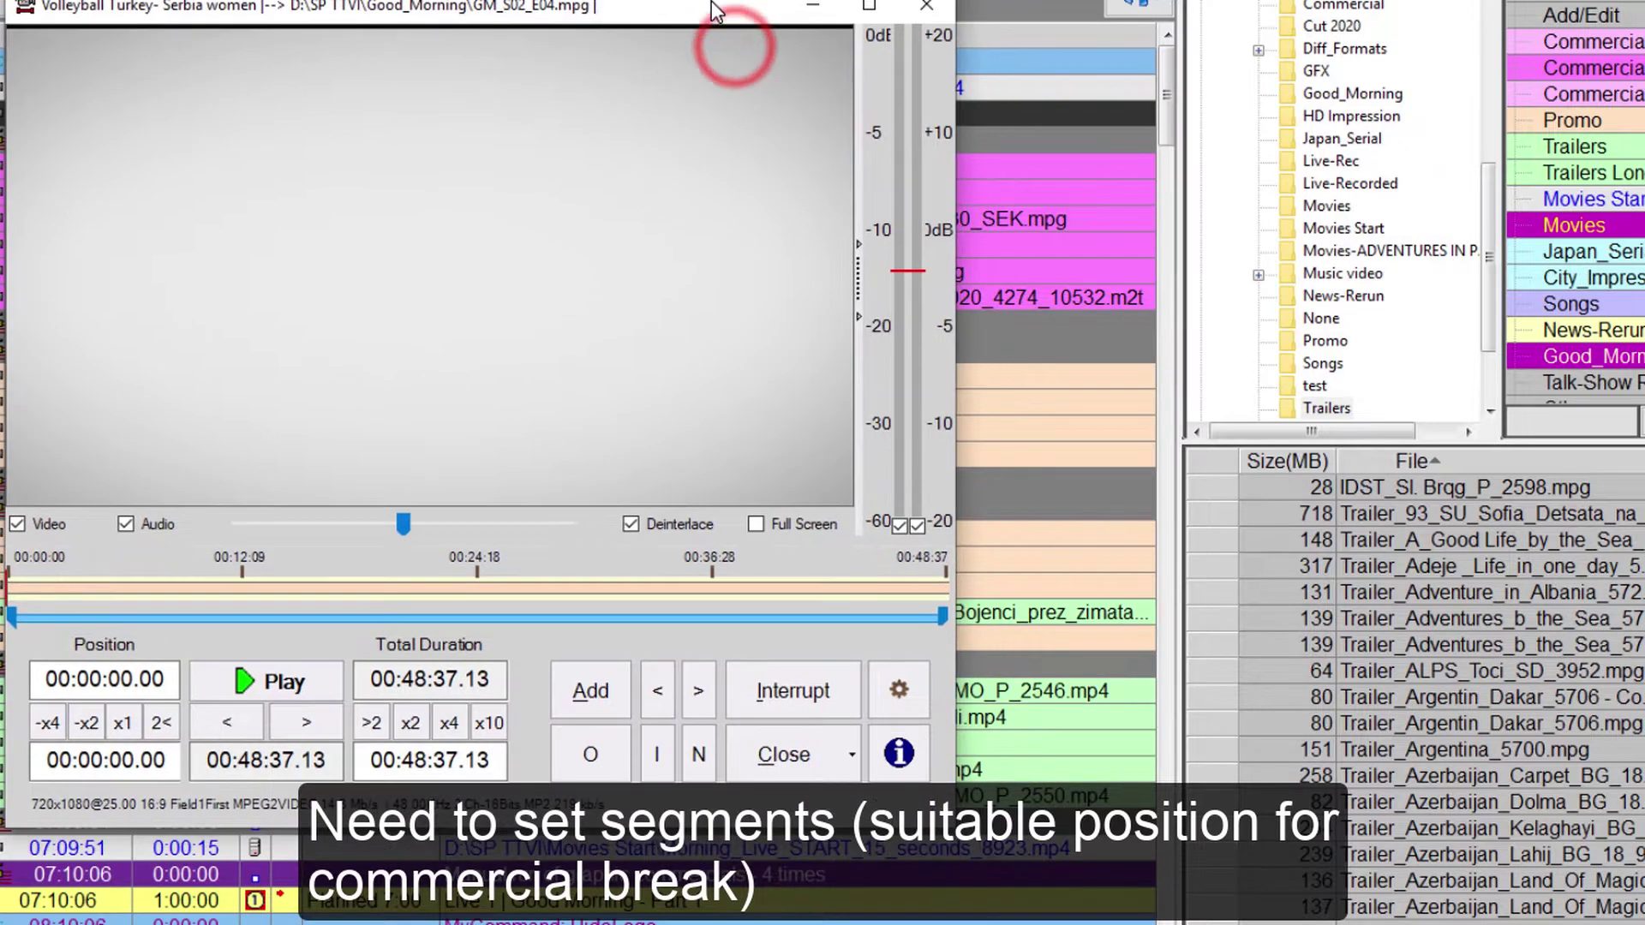
left_click(590, 758)
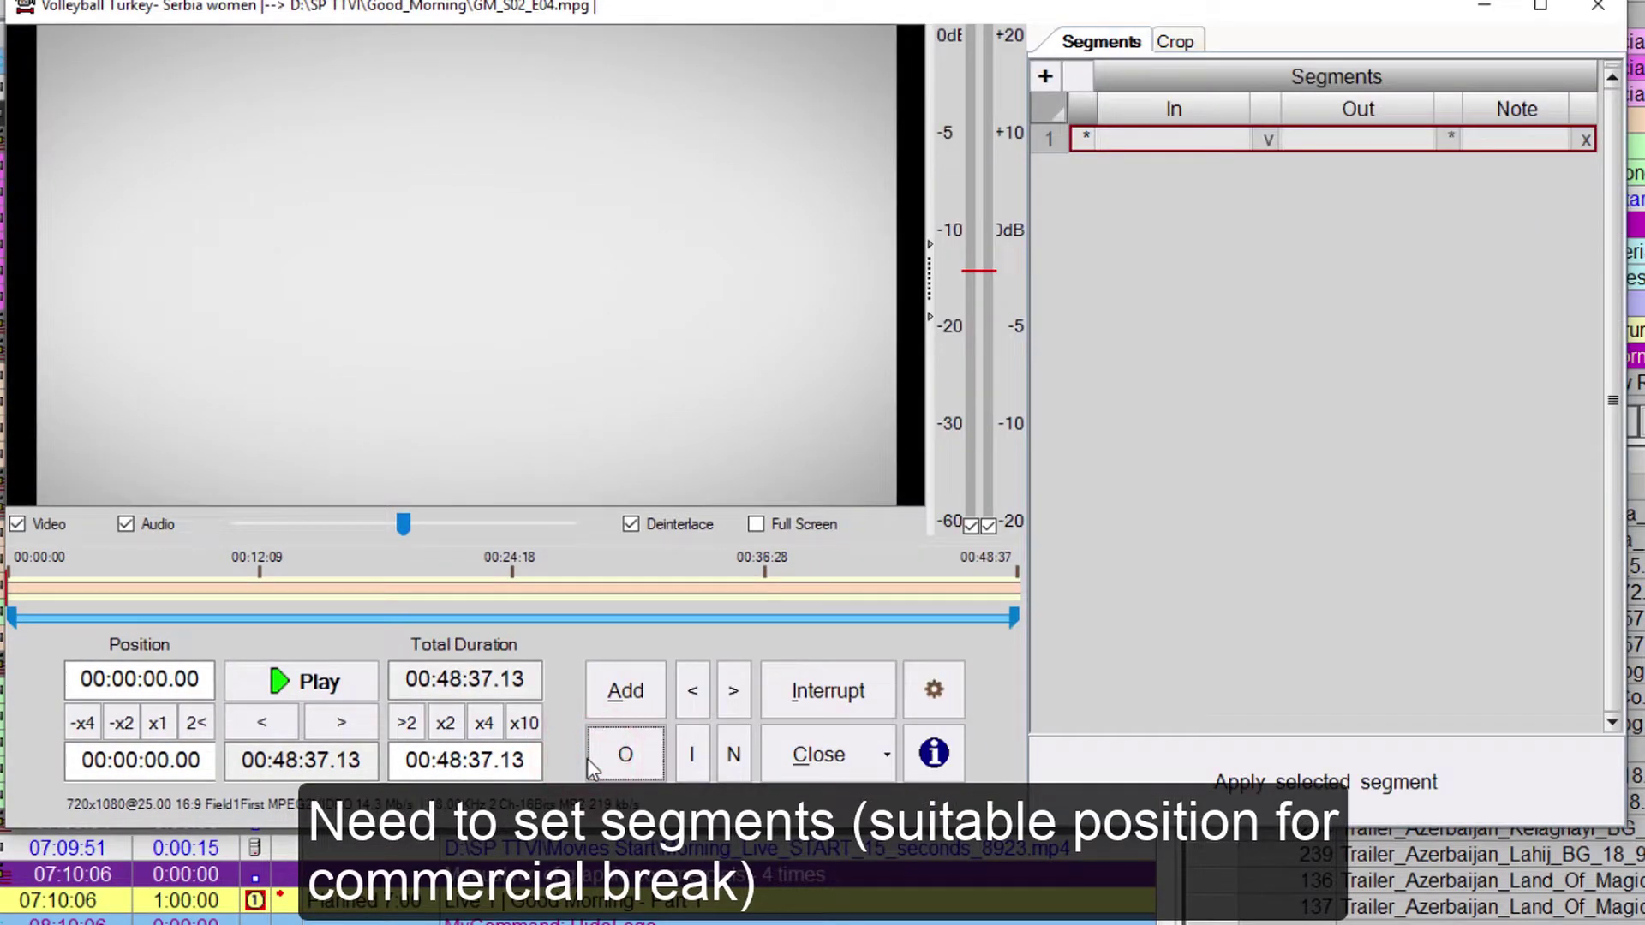
- Find a commercial break position at 00:26:08.12 and set it as segment 1's Out and segment 2's In position
left_click(432, 588)
left_click(479, 587)
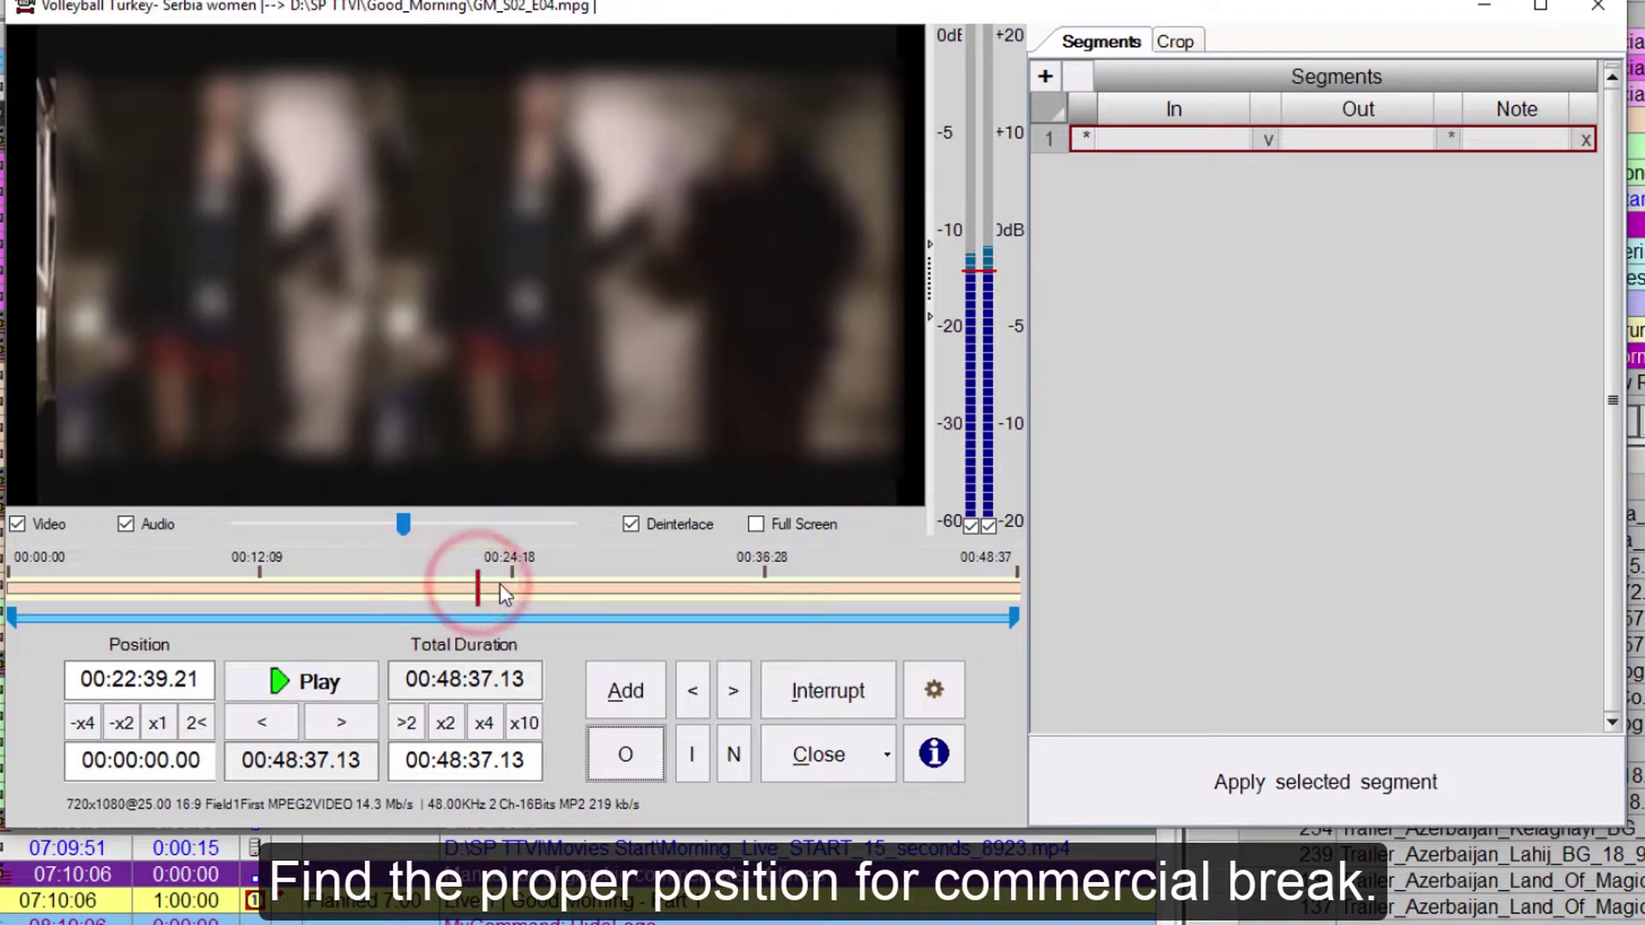
left_click(500, 586)
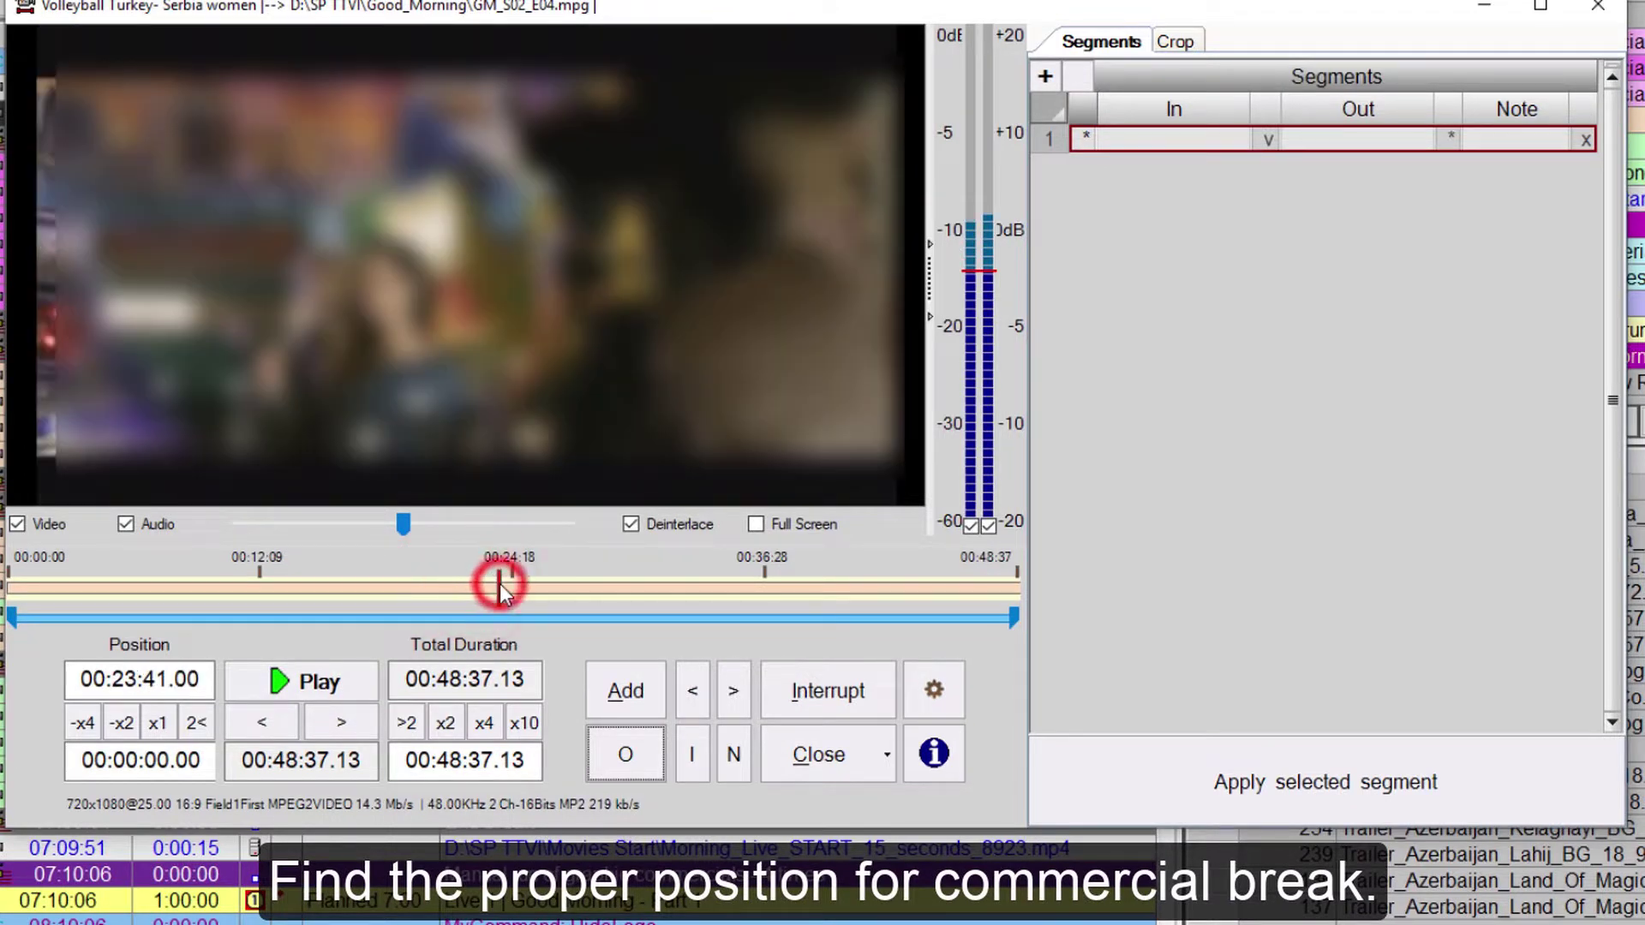
left_click(551, 586)
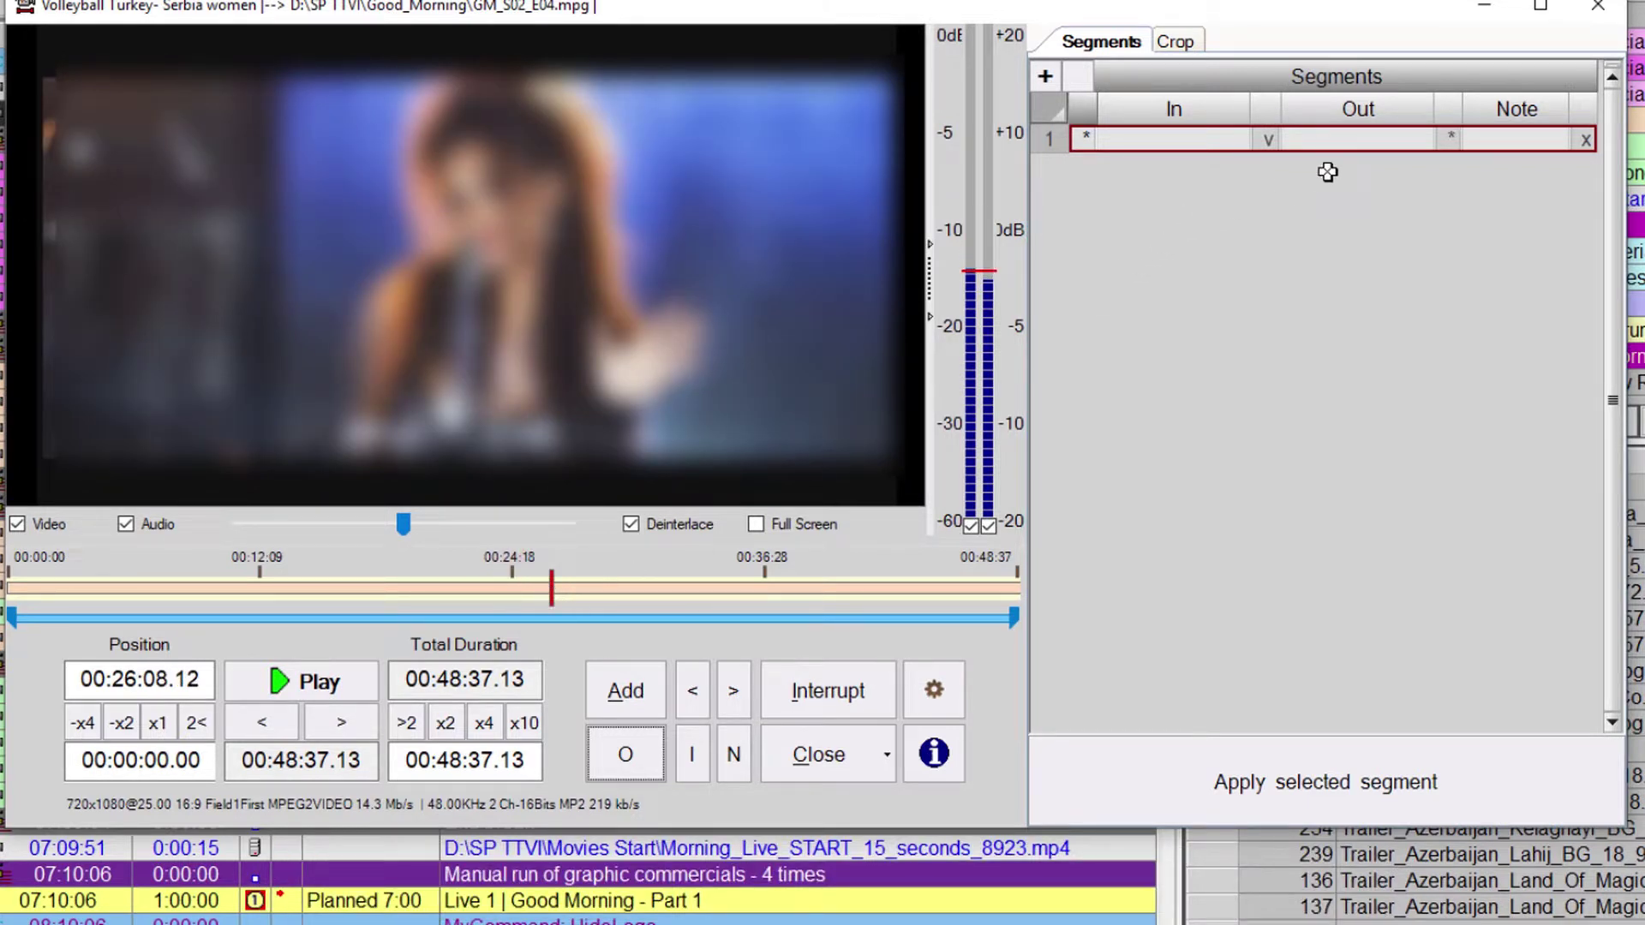
left_click(1448, 143)
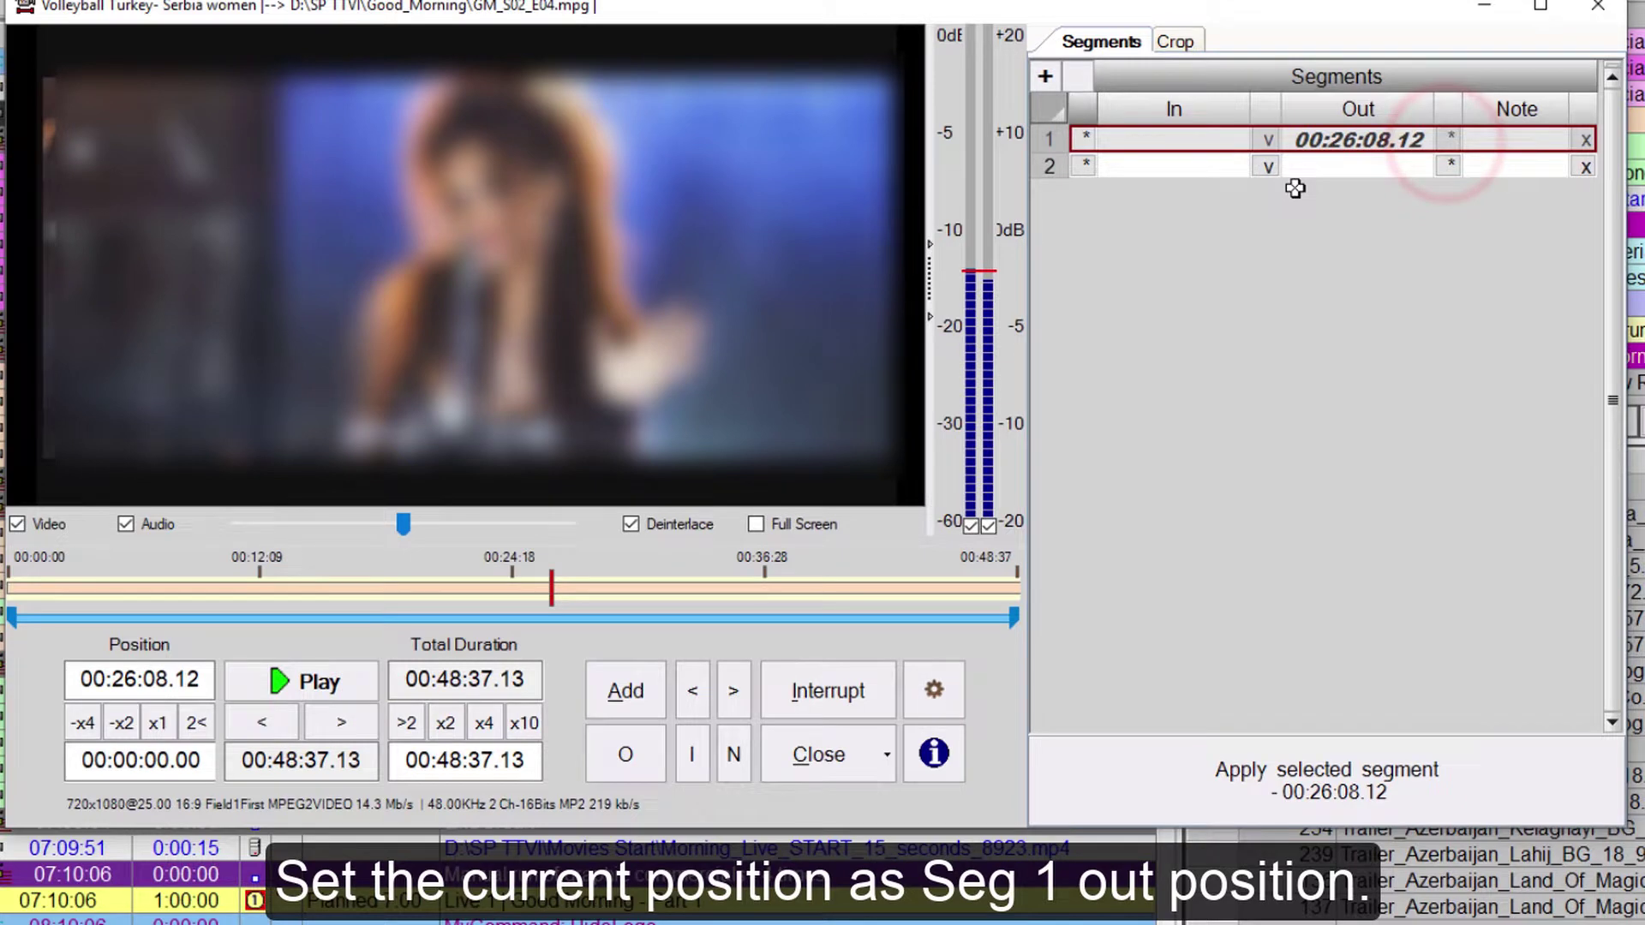
left_click(1086, 165)
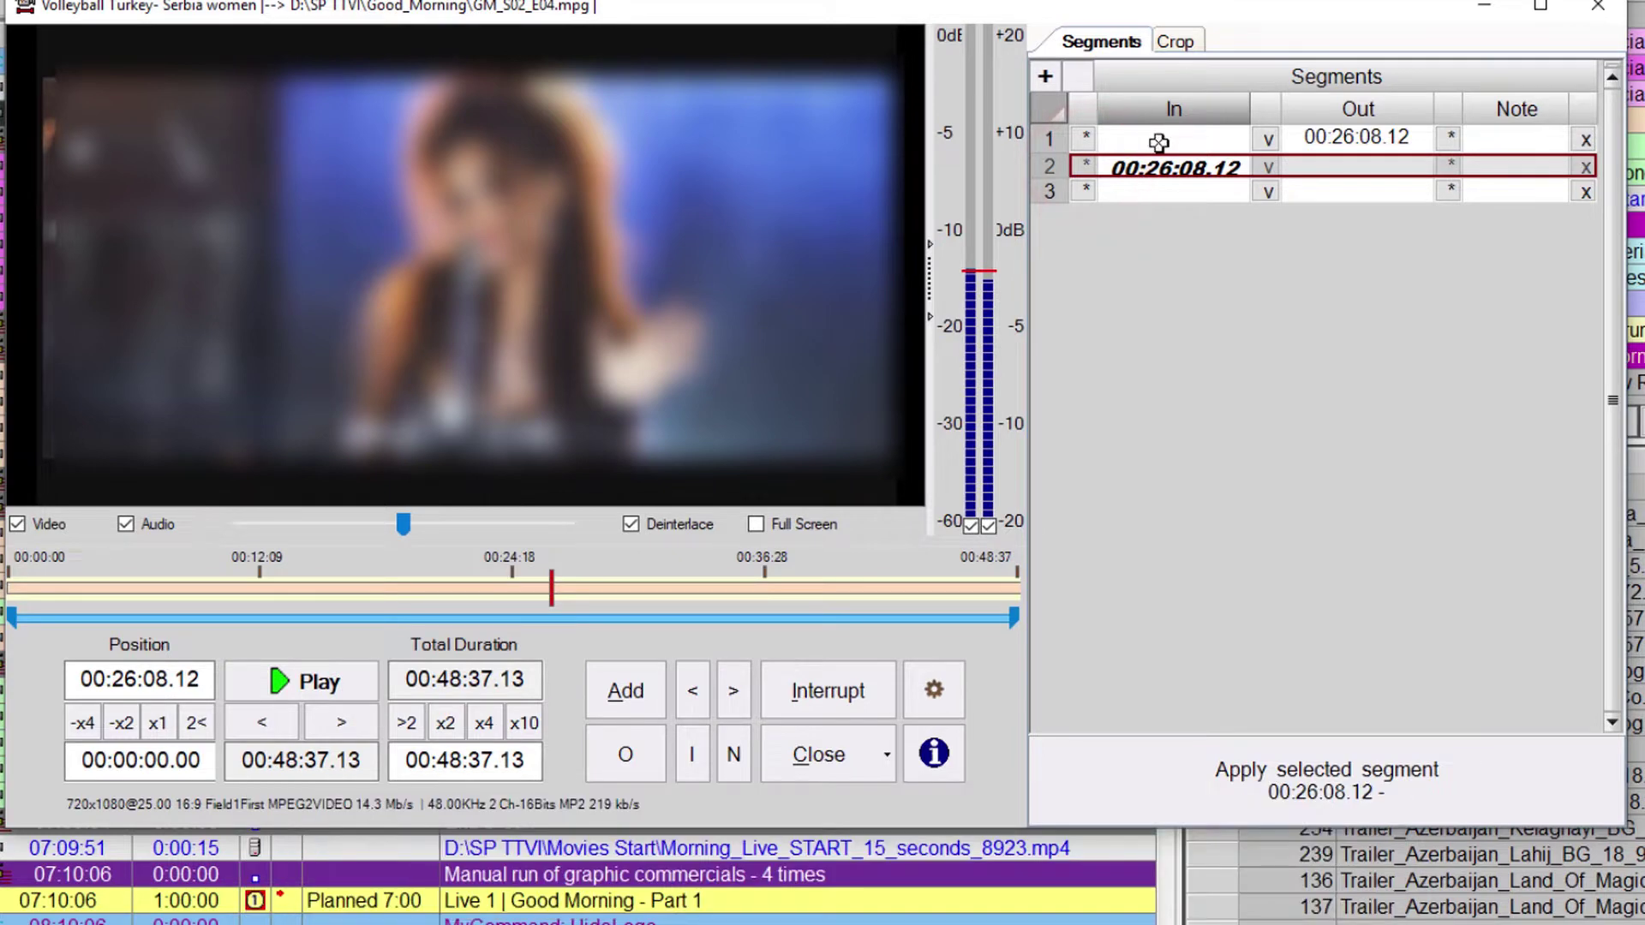
- Apply segment 1, accepting 0 as its In position and the file end 00:48:37.13 as segment 2's Out position
left_click(1133, 142)
left_click(1369, 771)
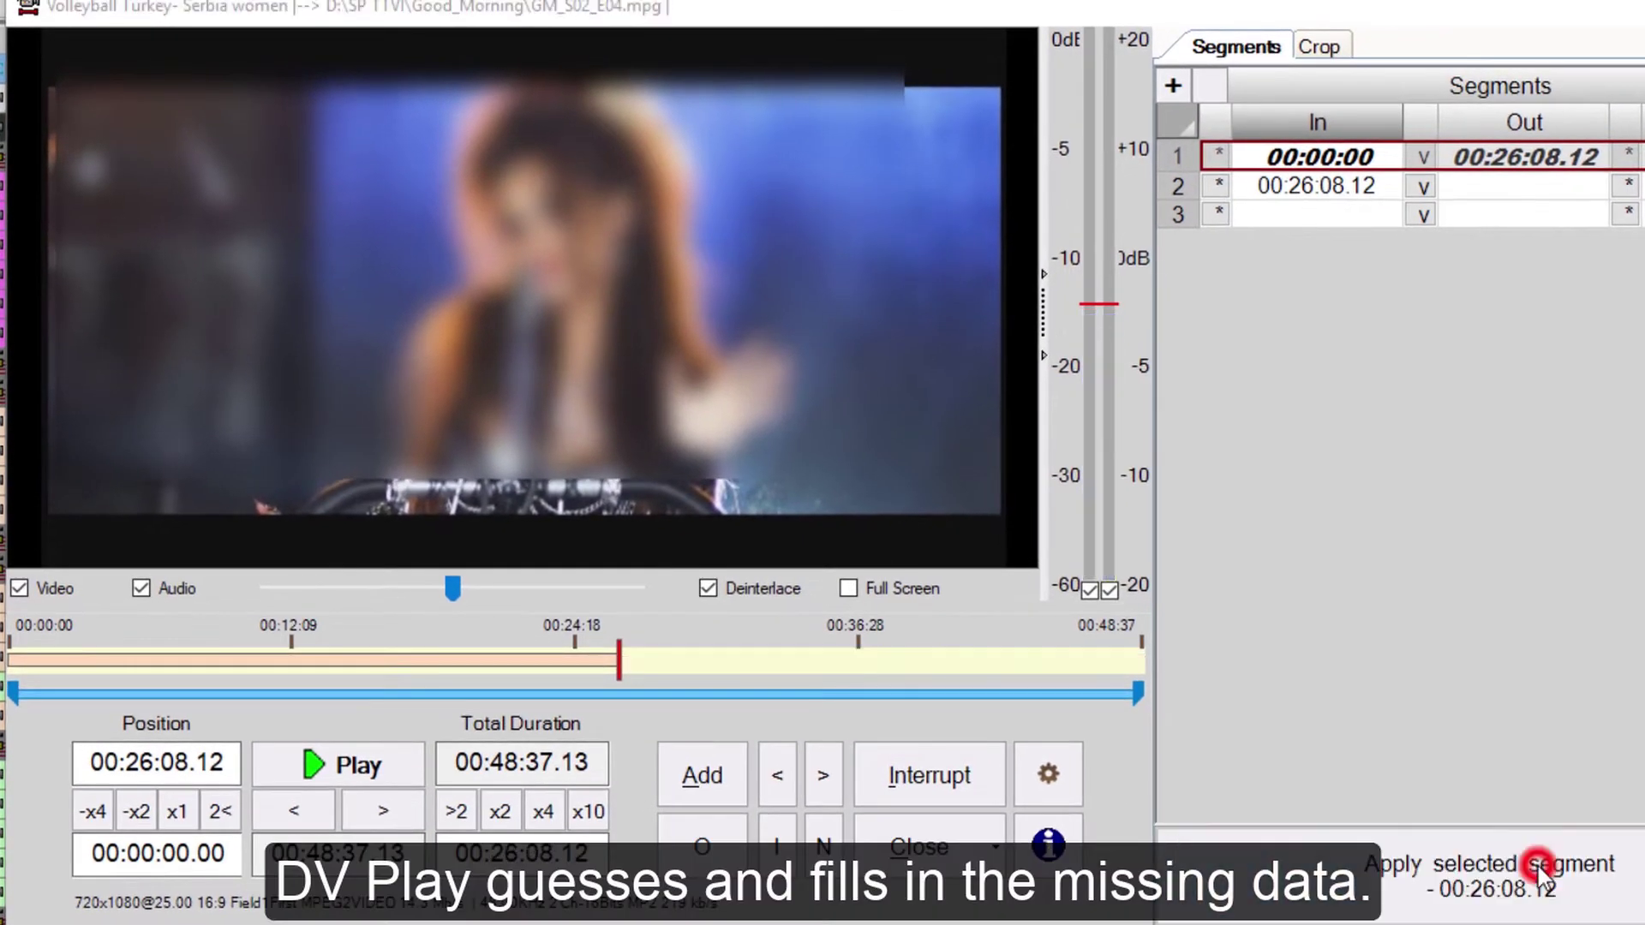
left_click(1540, 866)
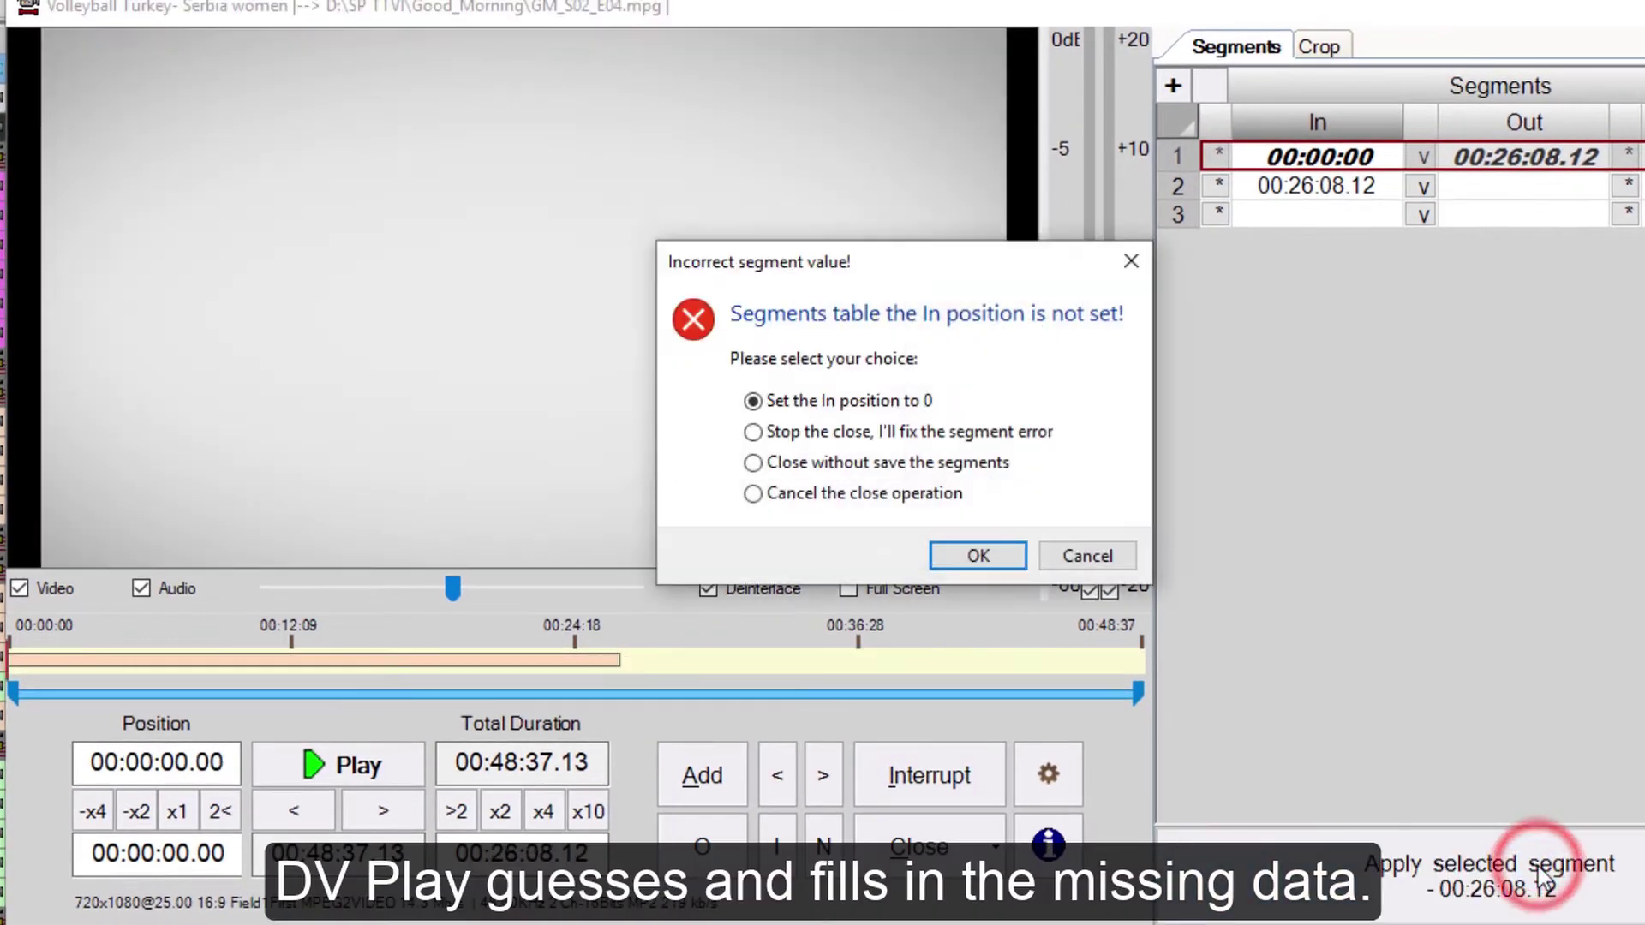
left_click(975, 553)
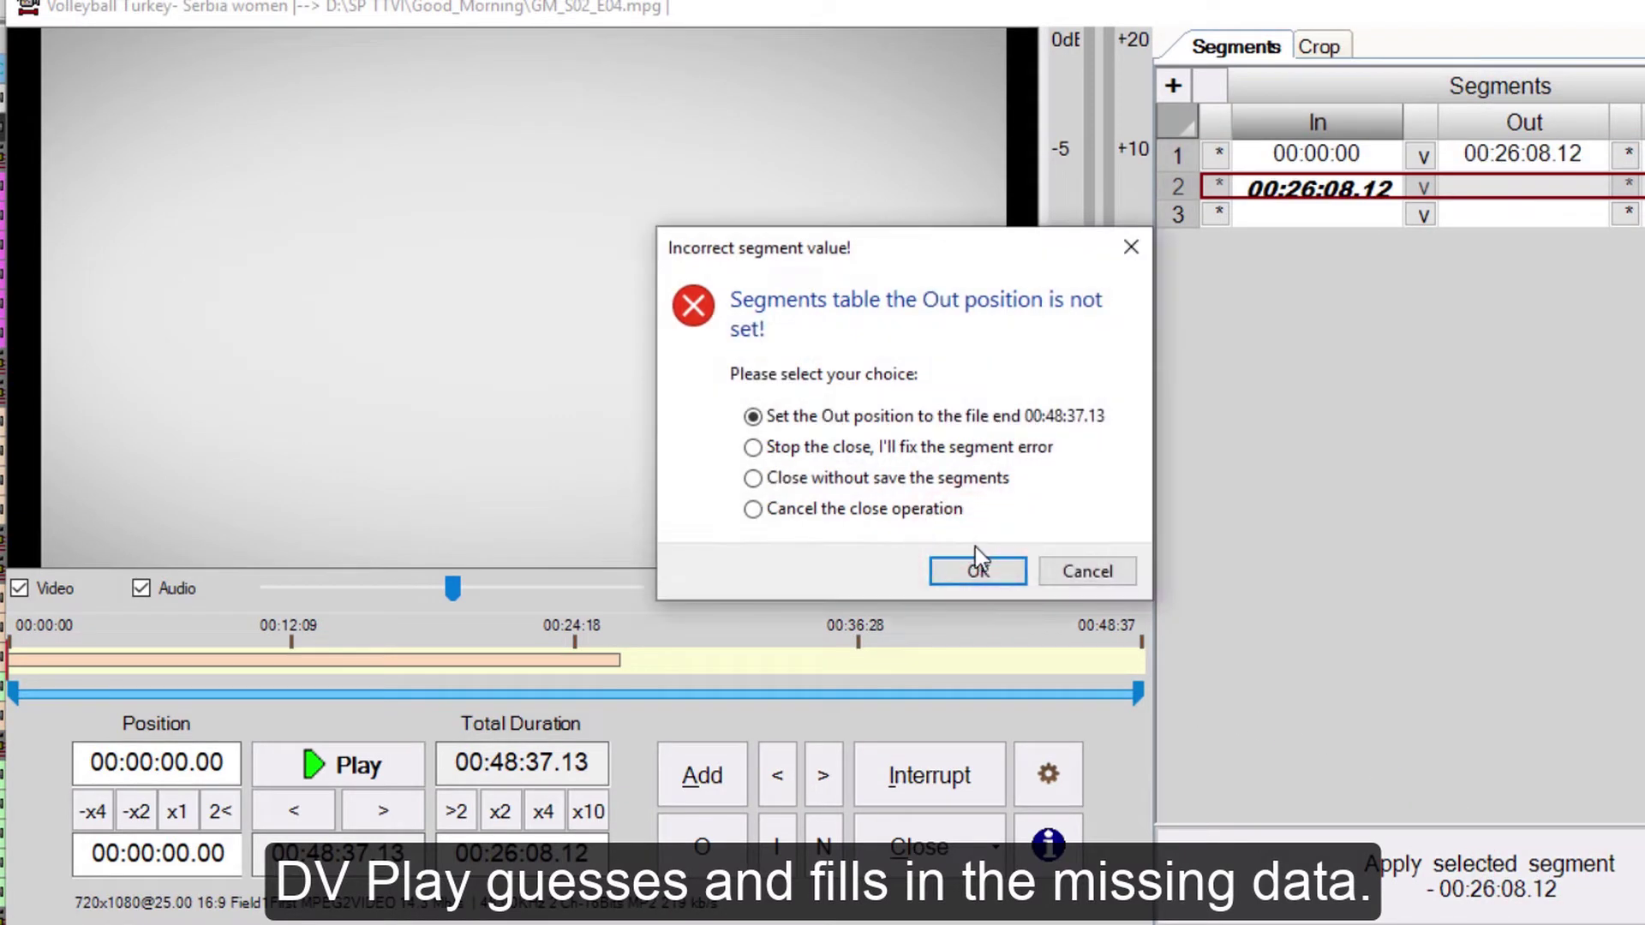
left_click(980, 584)
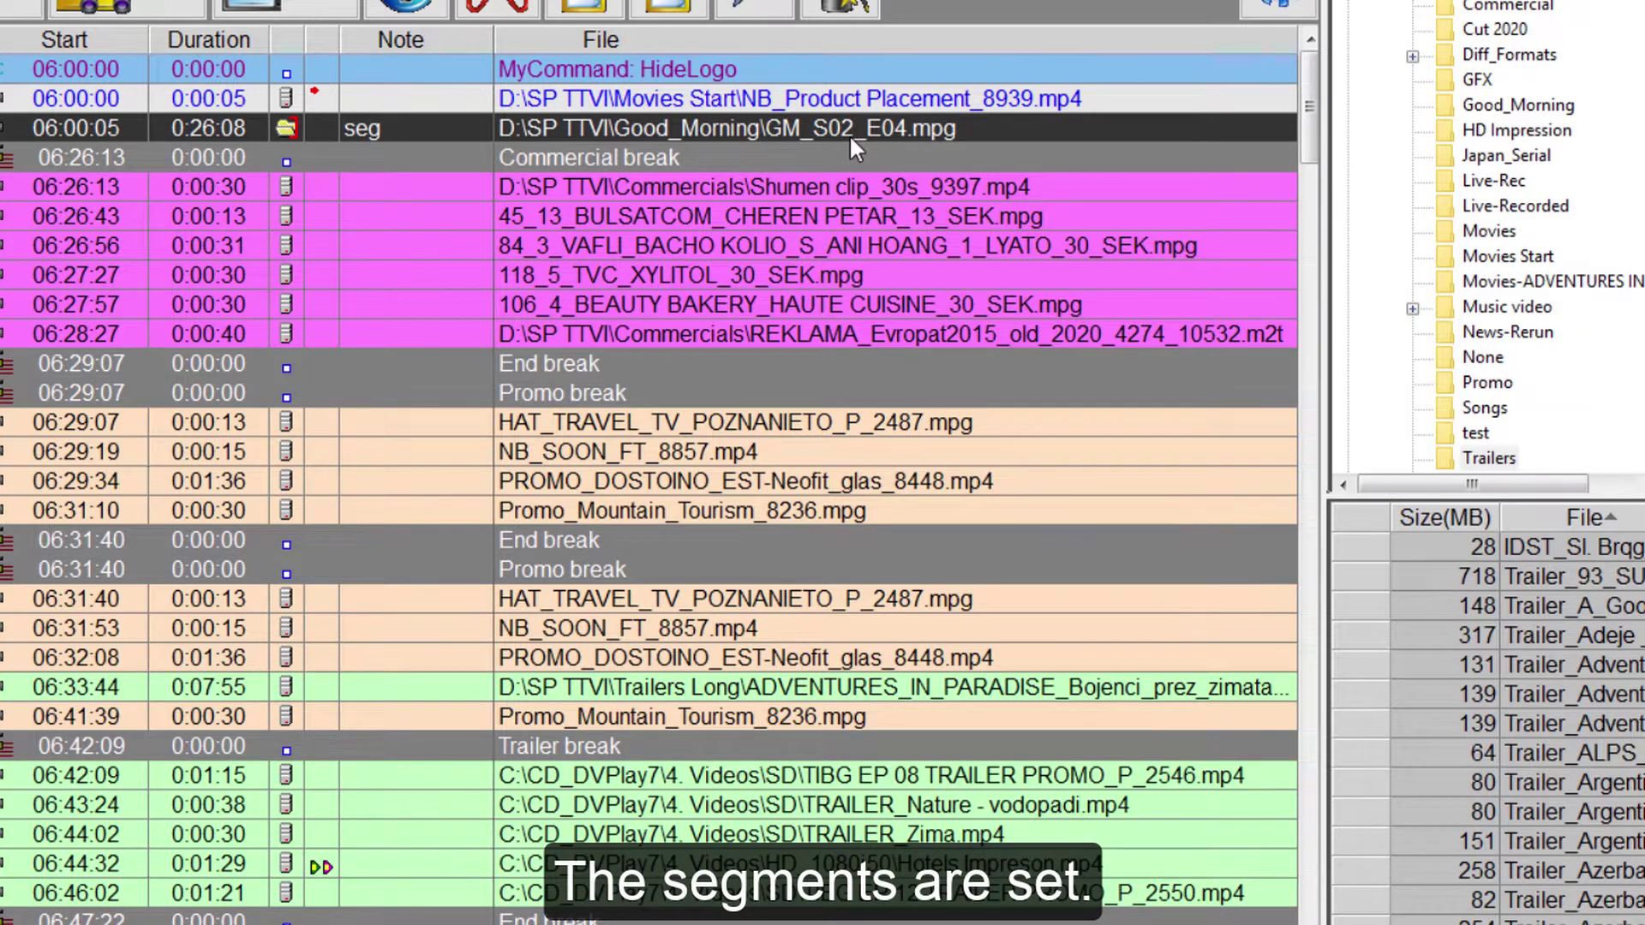
- Insert GM_S02_E04.mpg from its folder below the existing "seg" entry, using the defined segments version 1
left_click(280, 127)
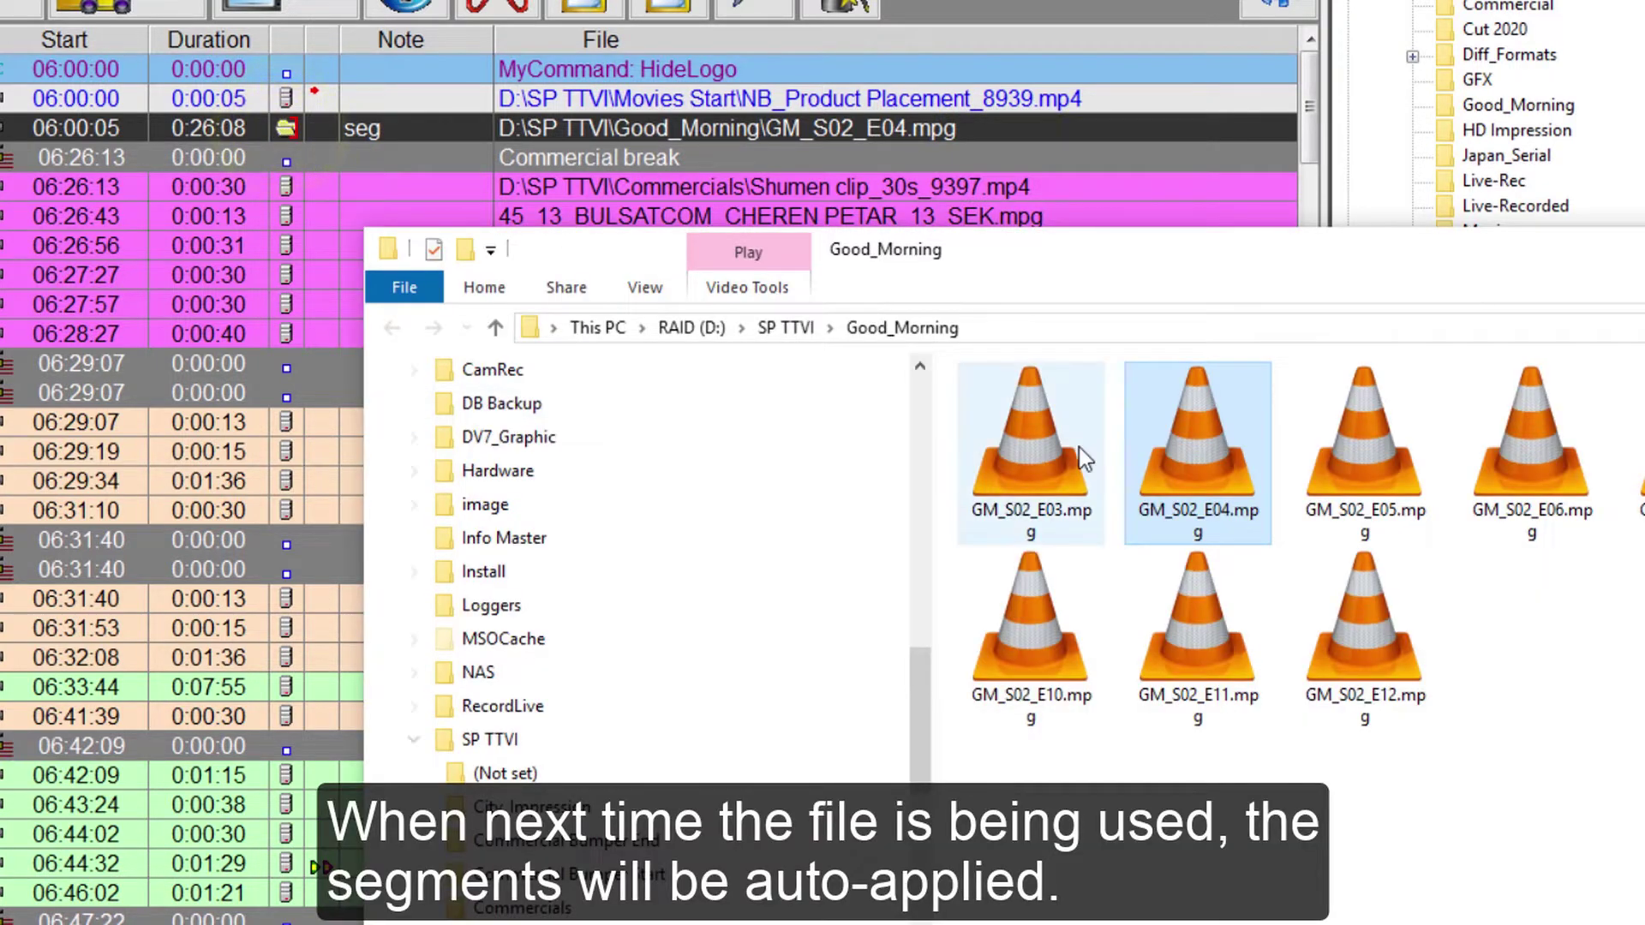
left_click_drag(1209, 449, 906, 131)
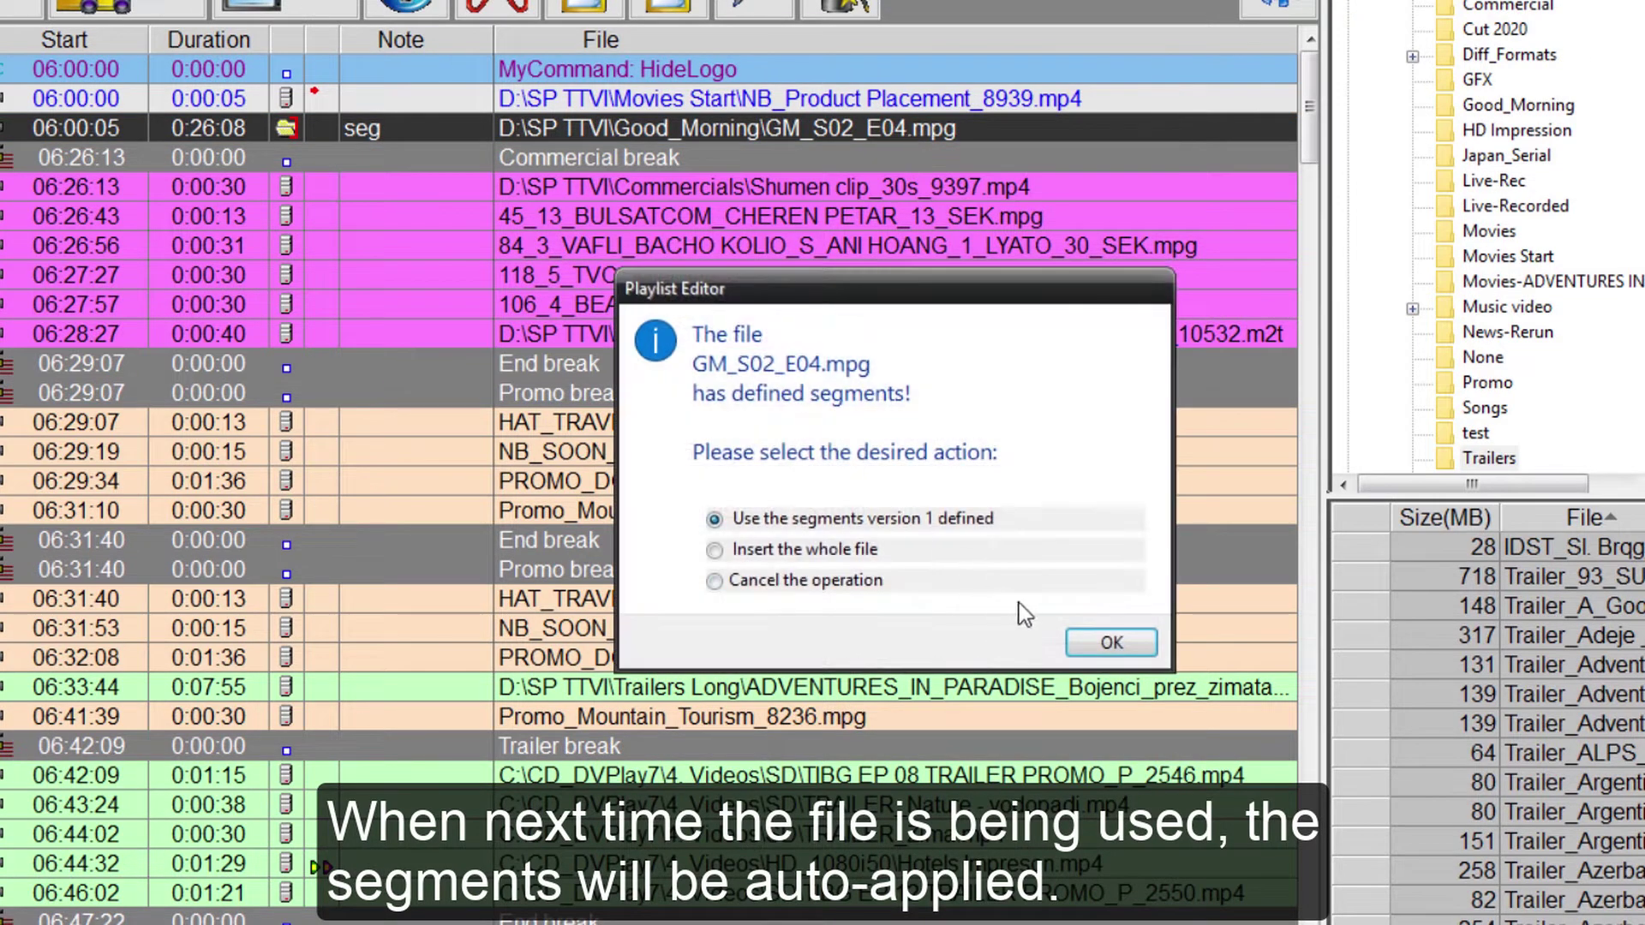
left_click(1094, 645)
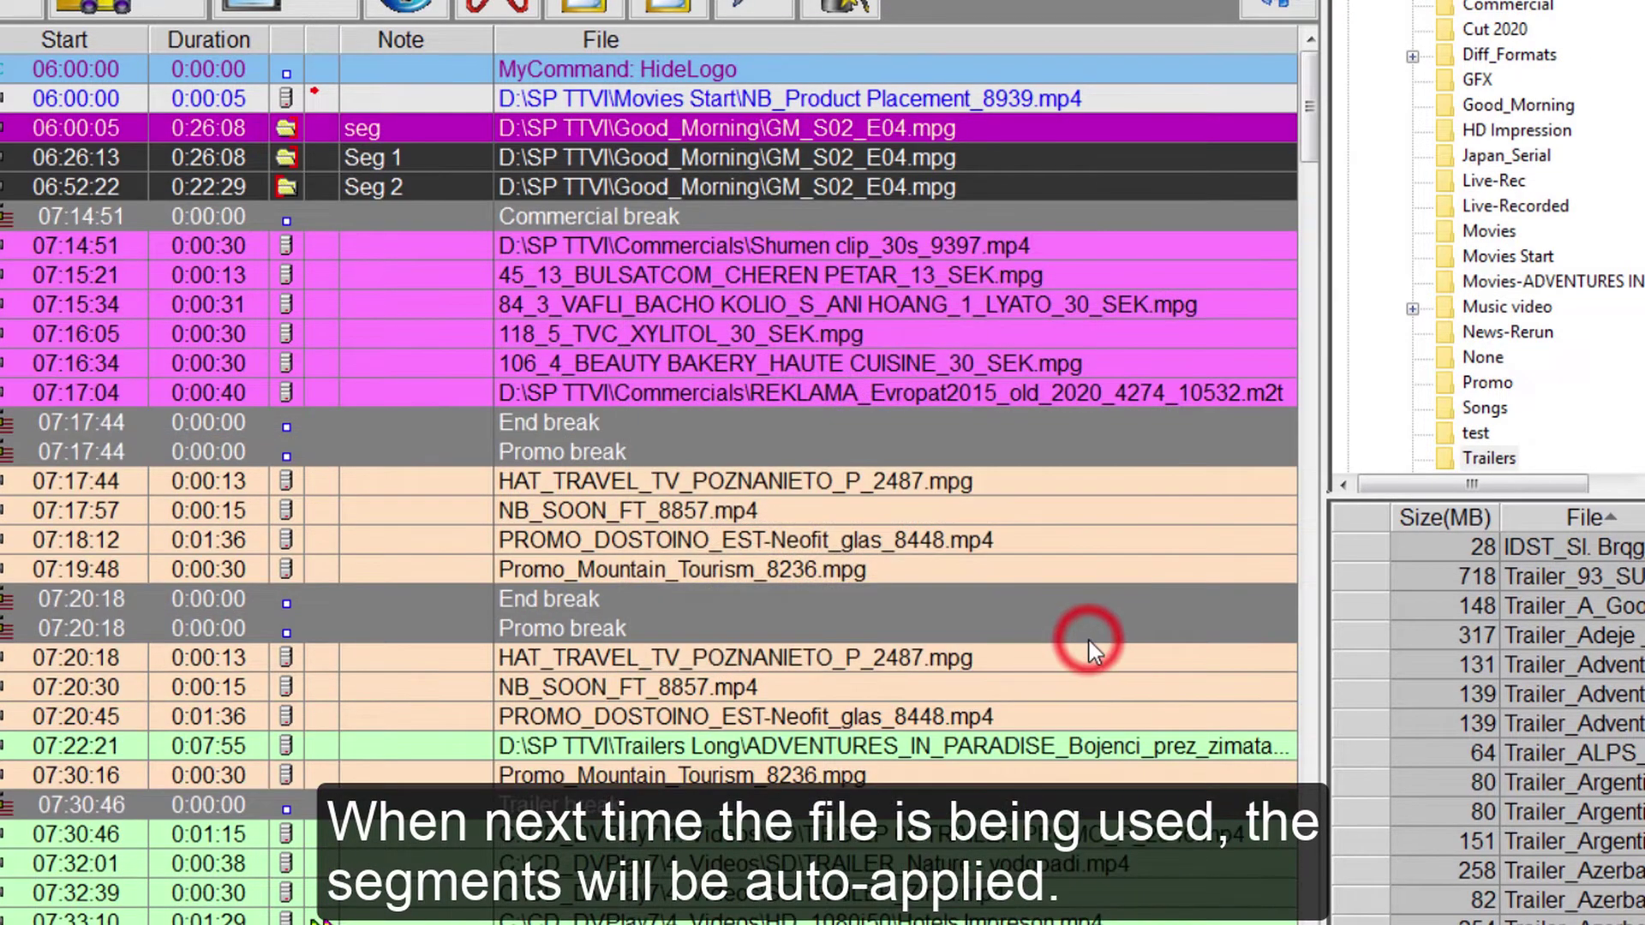
- Delete the redundant GM_S02_E04.mpg entry noted "seg" and select the Seg 2 entry
left_click(974, 137)
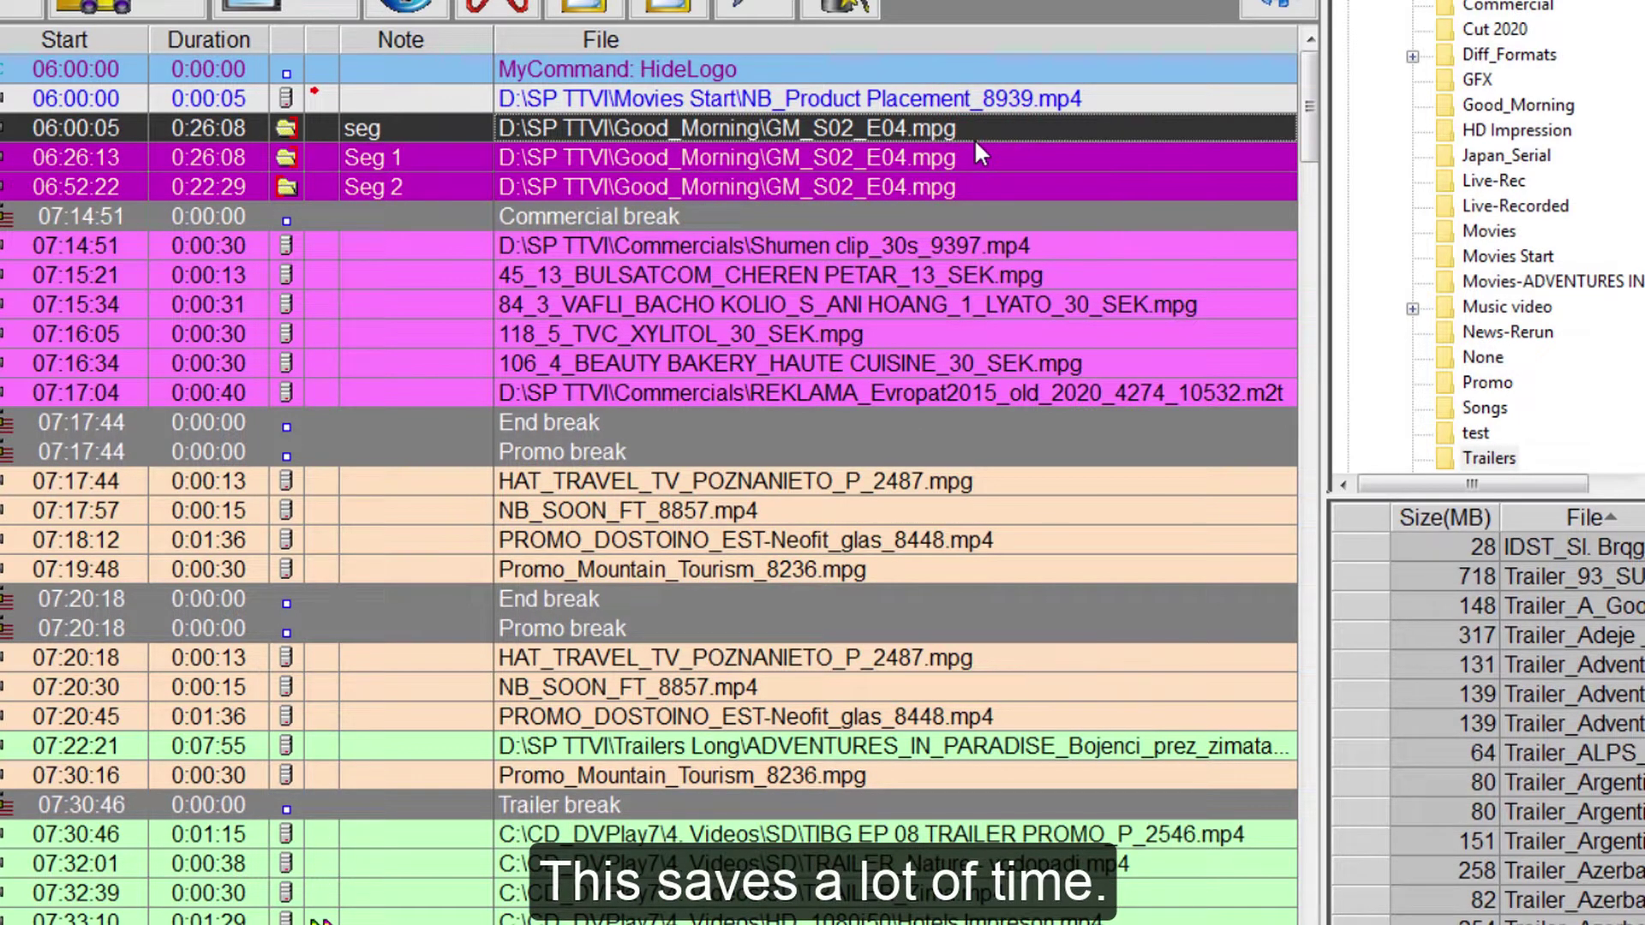
key("Delete")
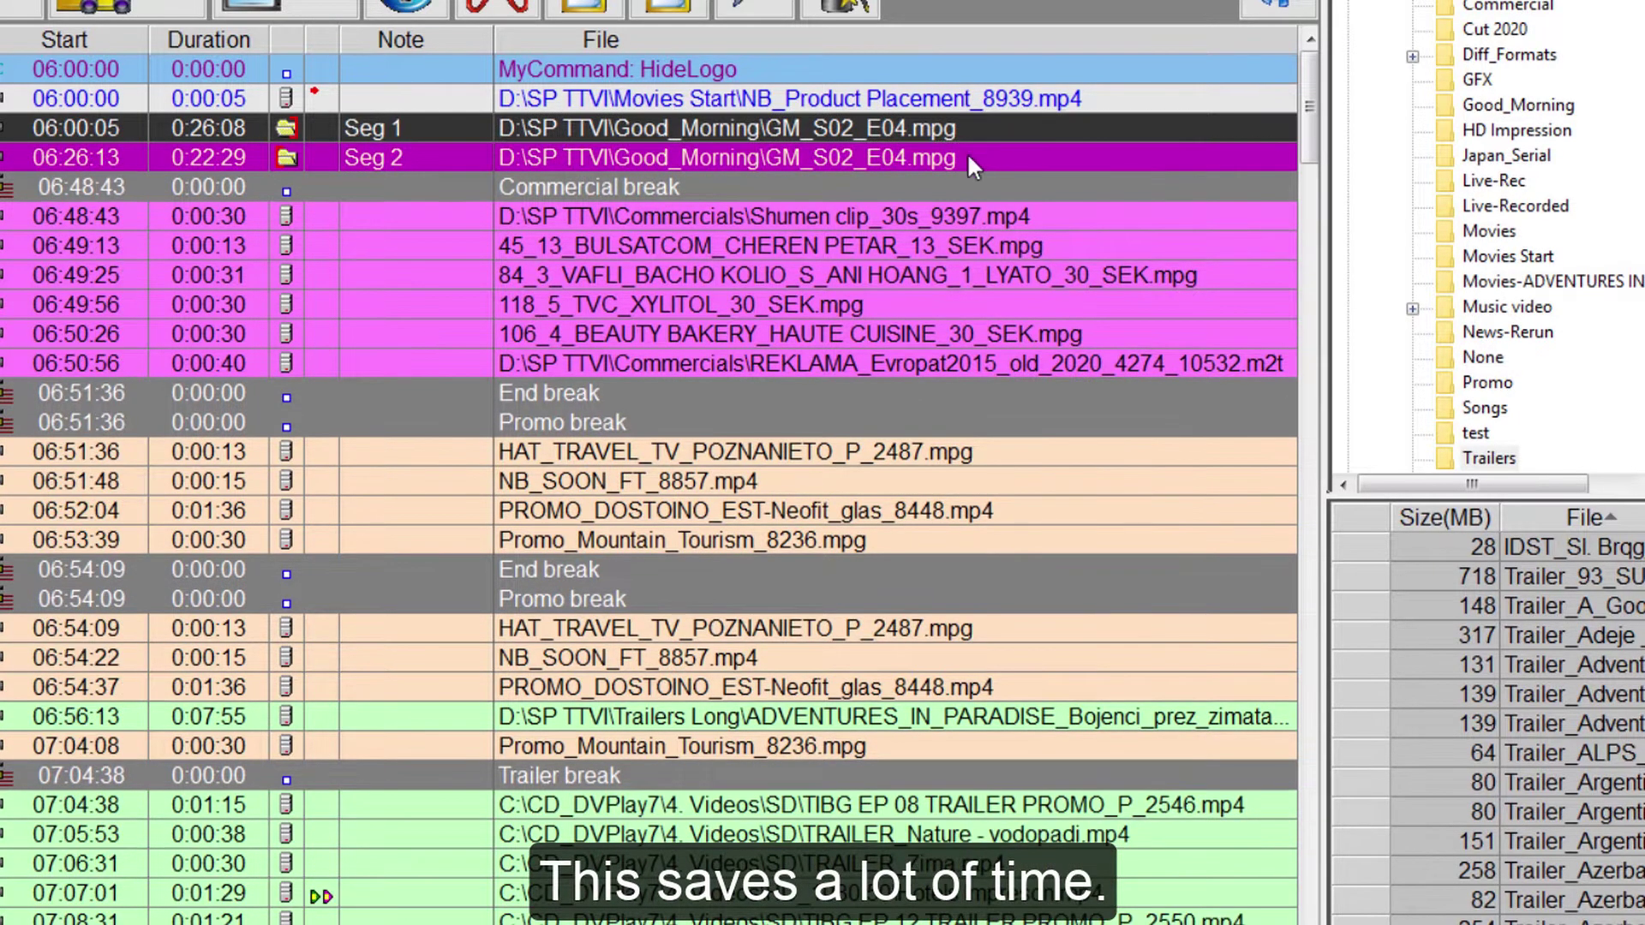
left_click(966, 158)
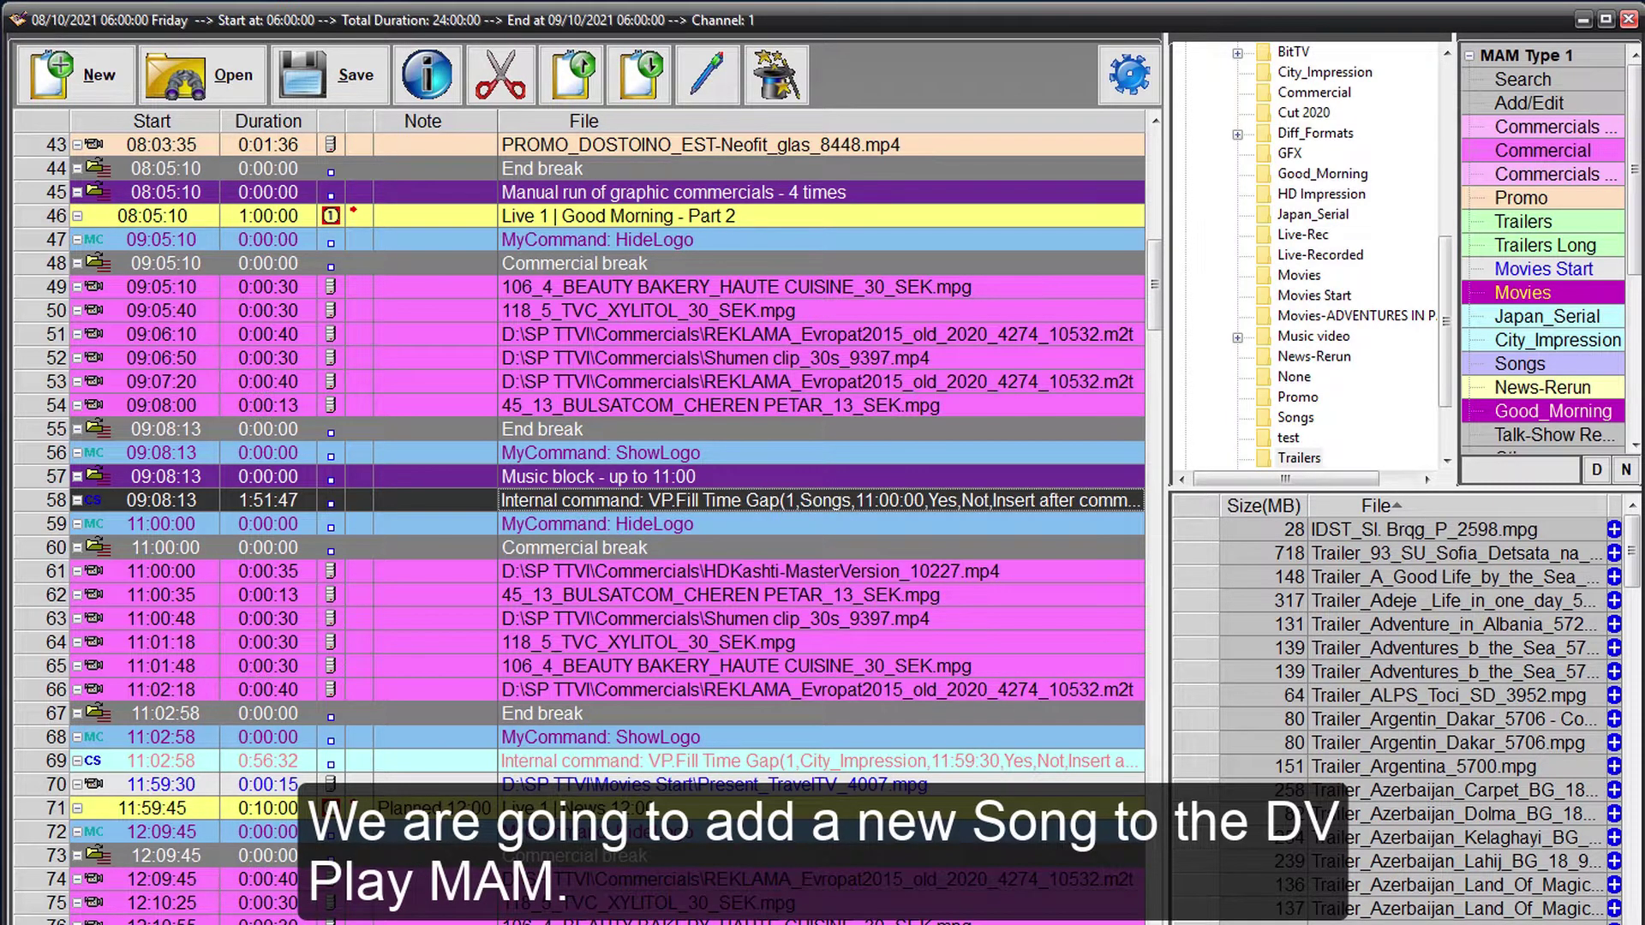
- Switch to the Songs folder in File Explorer and duplicate Zlatko - Ti pa razmisl 2 (Official Video)_1587_4966.mp4
left_click(456, 869)
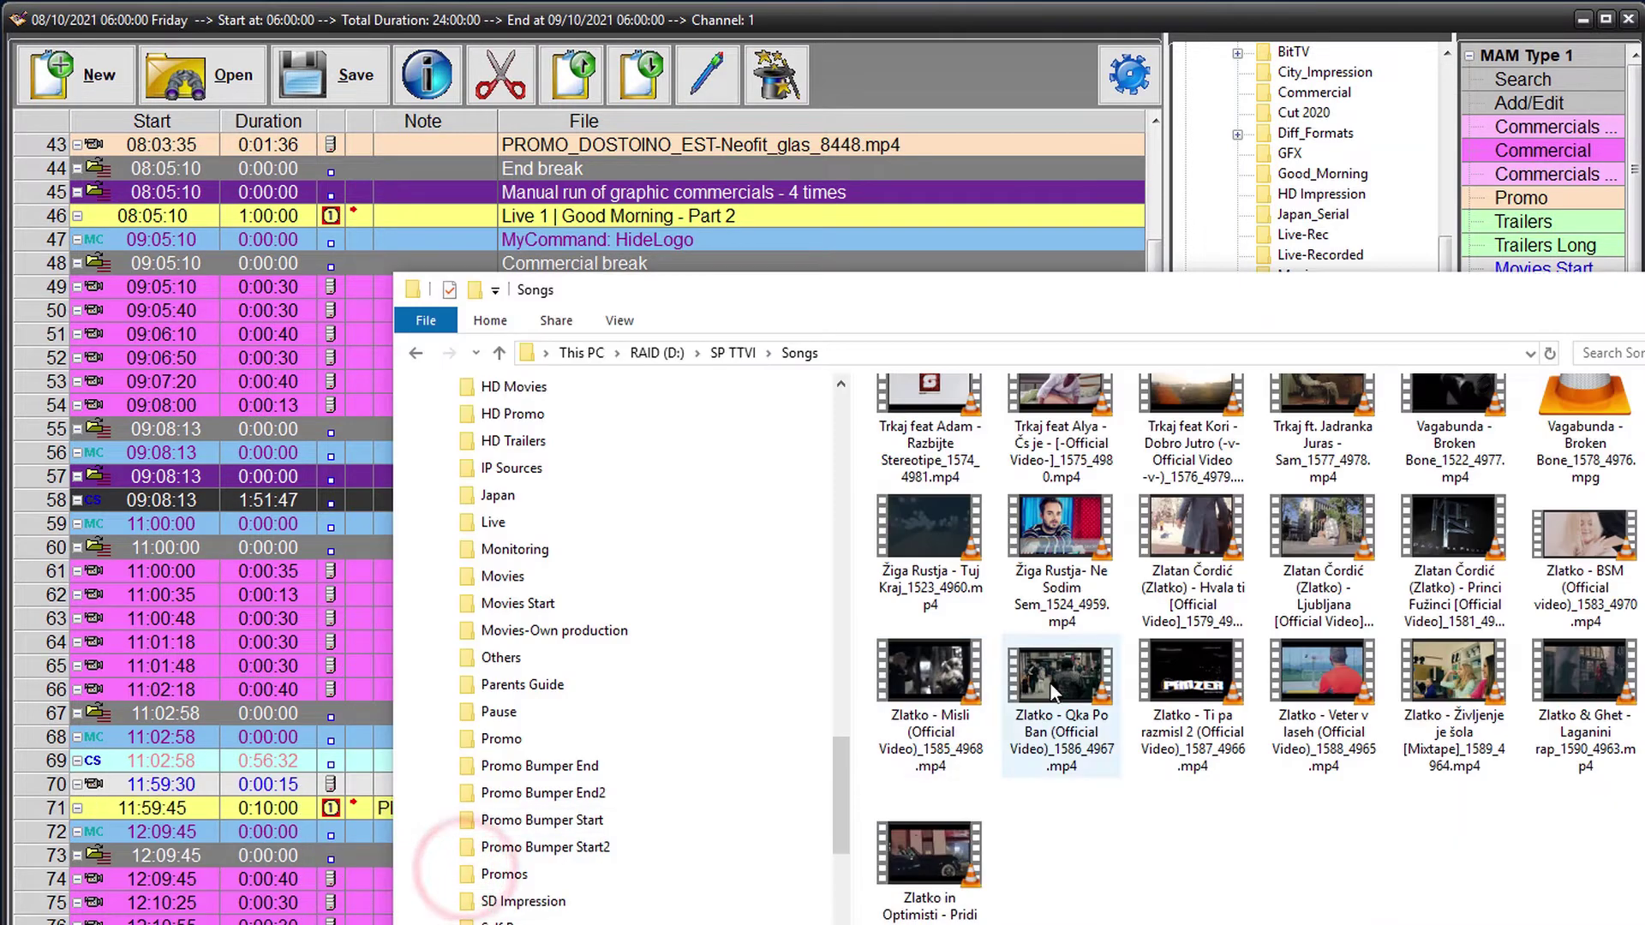
left_click(1187, 682)
key("ctrl+c")
key("ctrl+v")
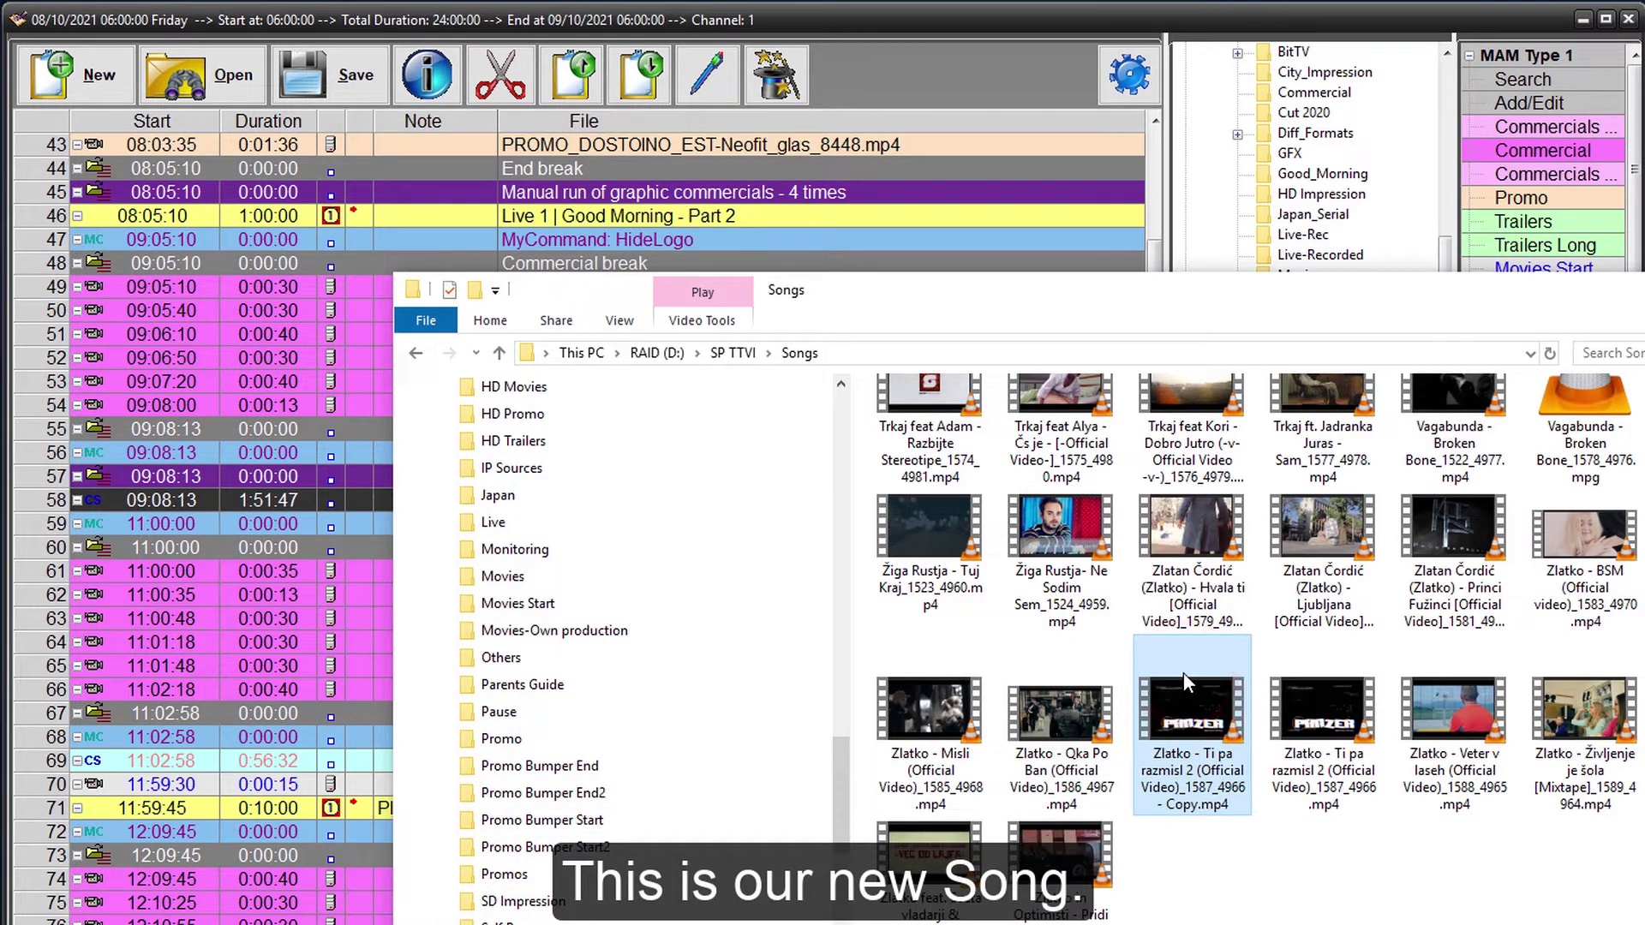
- Rename the copied song file to Zlatko - Ti pa razmisl New Song.mp4
left_click(1191, 771)
left_click_drag(1186, 770, 1204, 804)
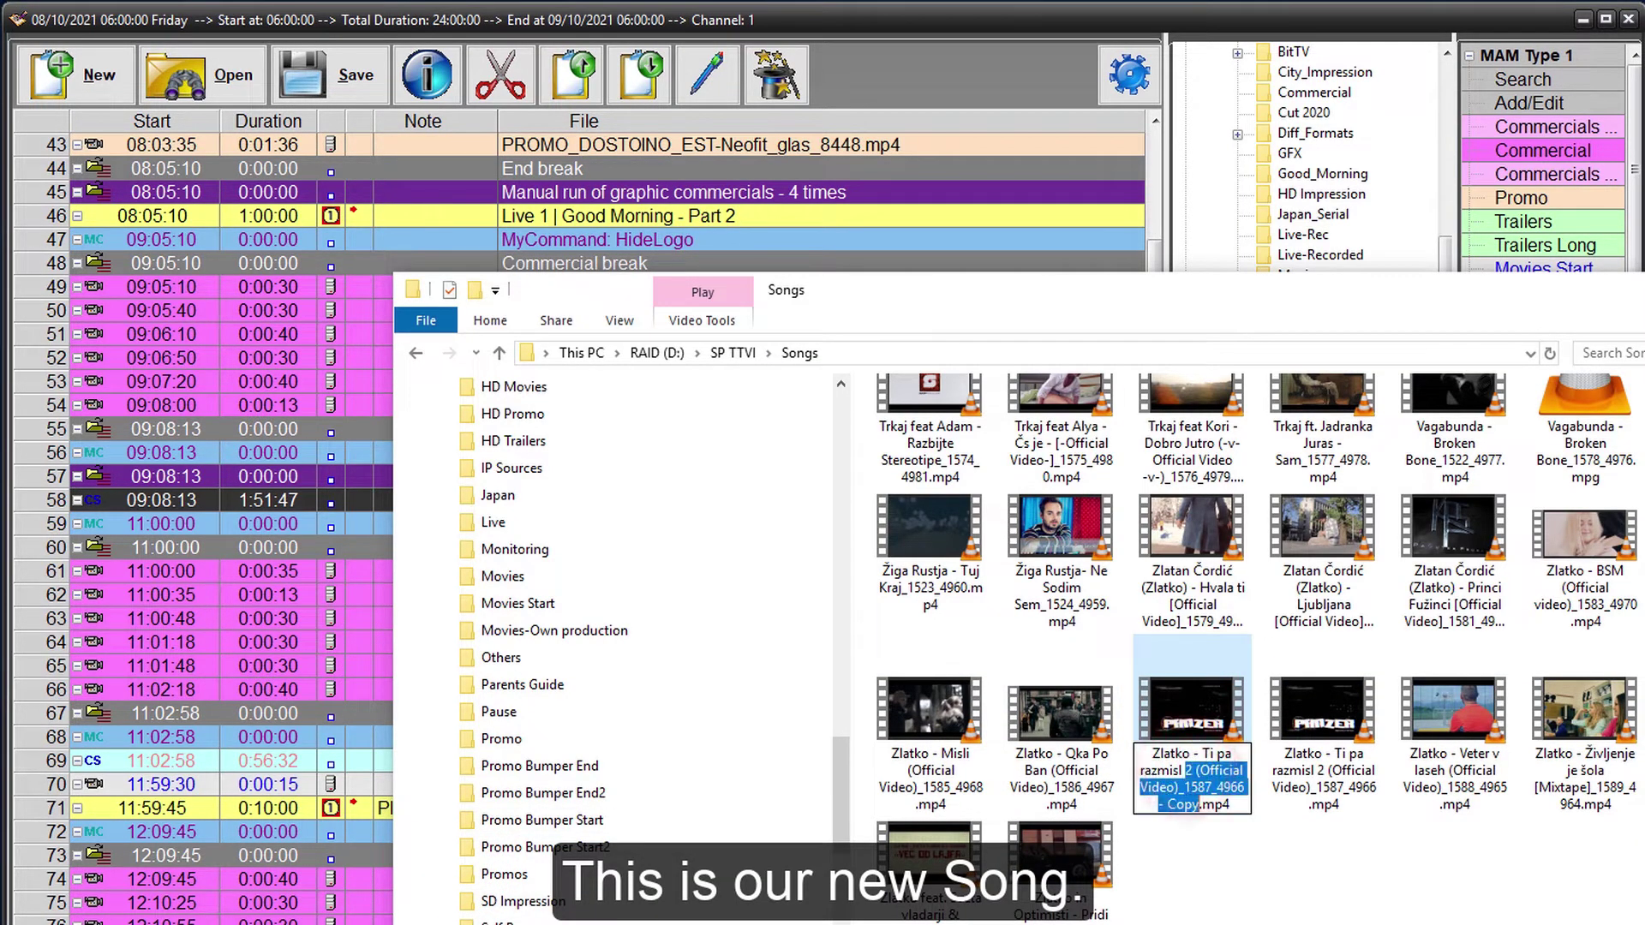
type("New Song")
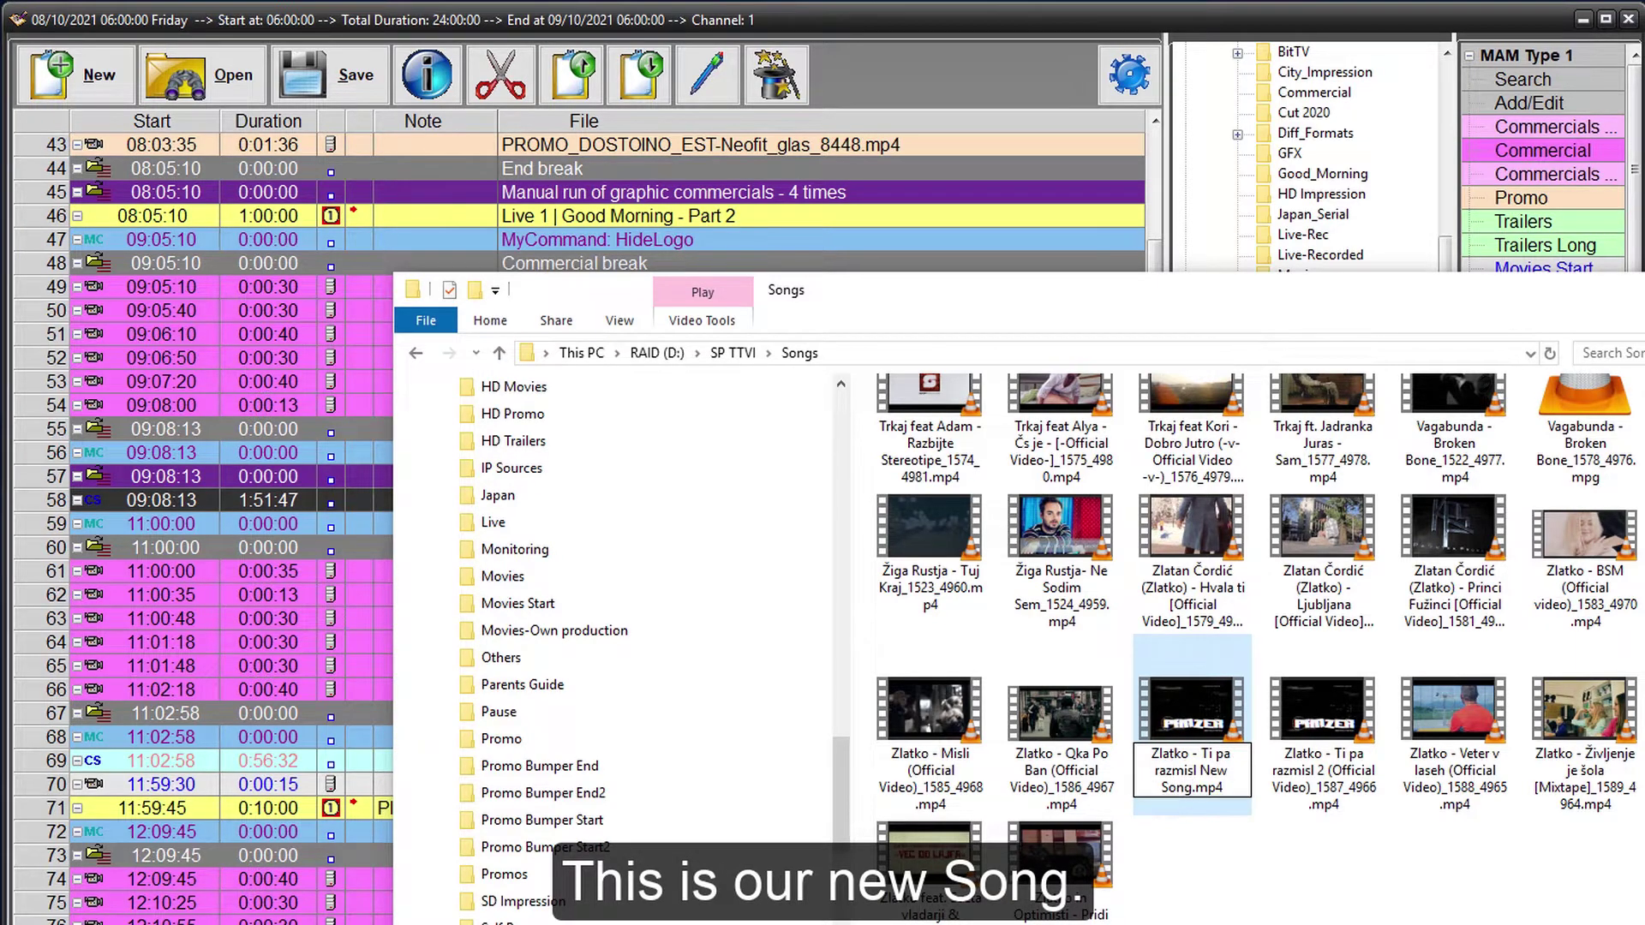
key("Return")
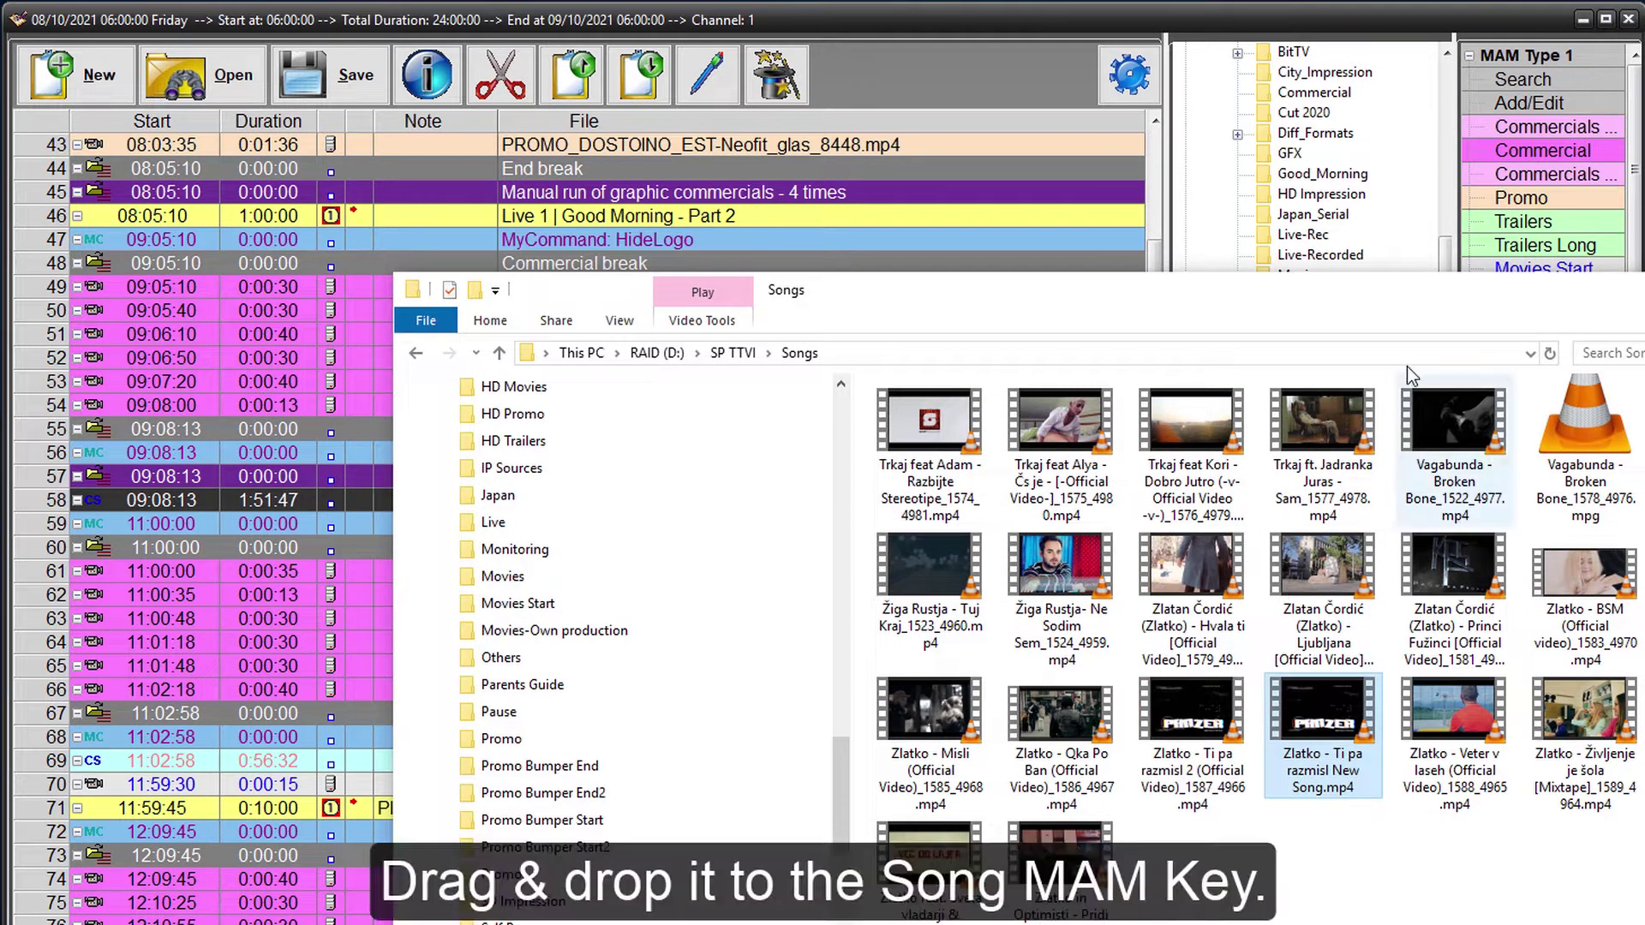
- Add Zlatko - Ti pa razmisl New Song.mp4 to the Songs category of the MAM
left_click_drag(1427, 291, 1069, 255)
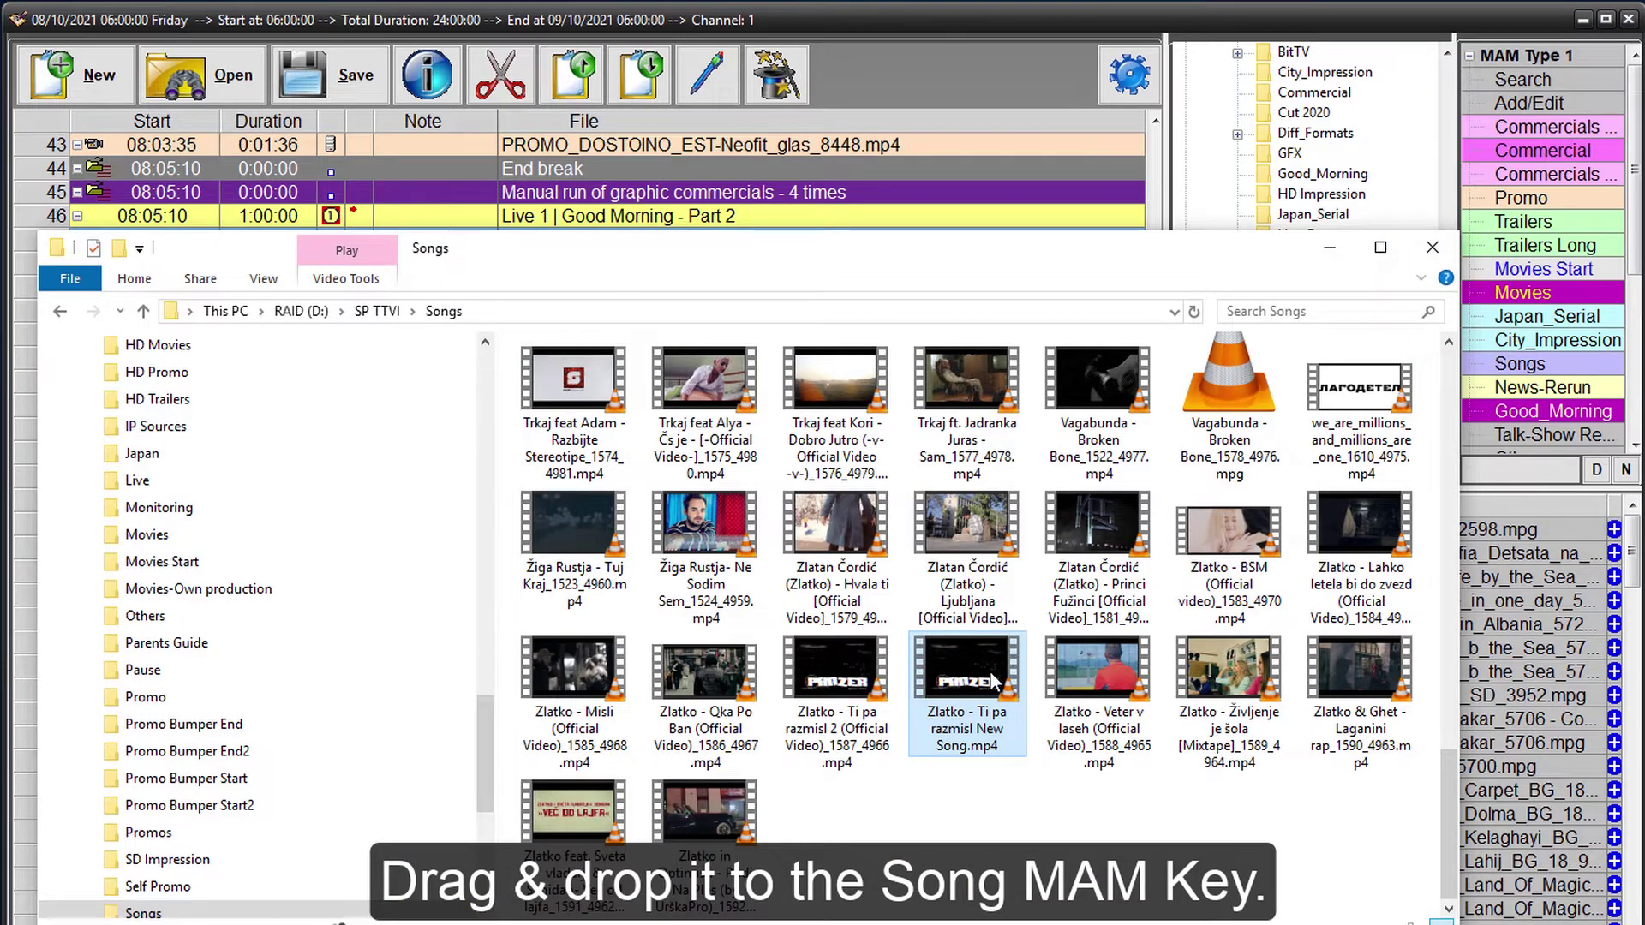
left_click_drag(985, 676, 1544, 377)
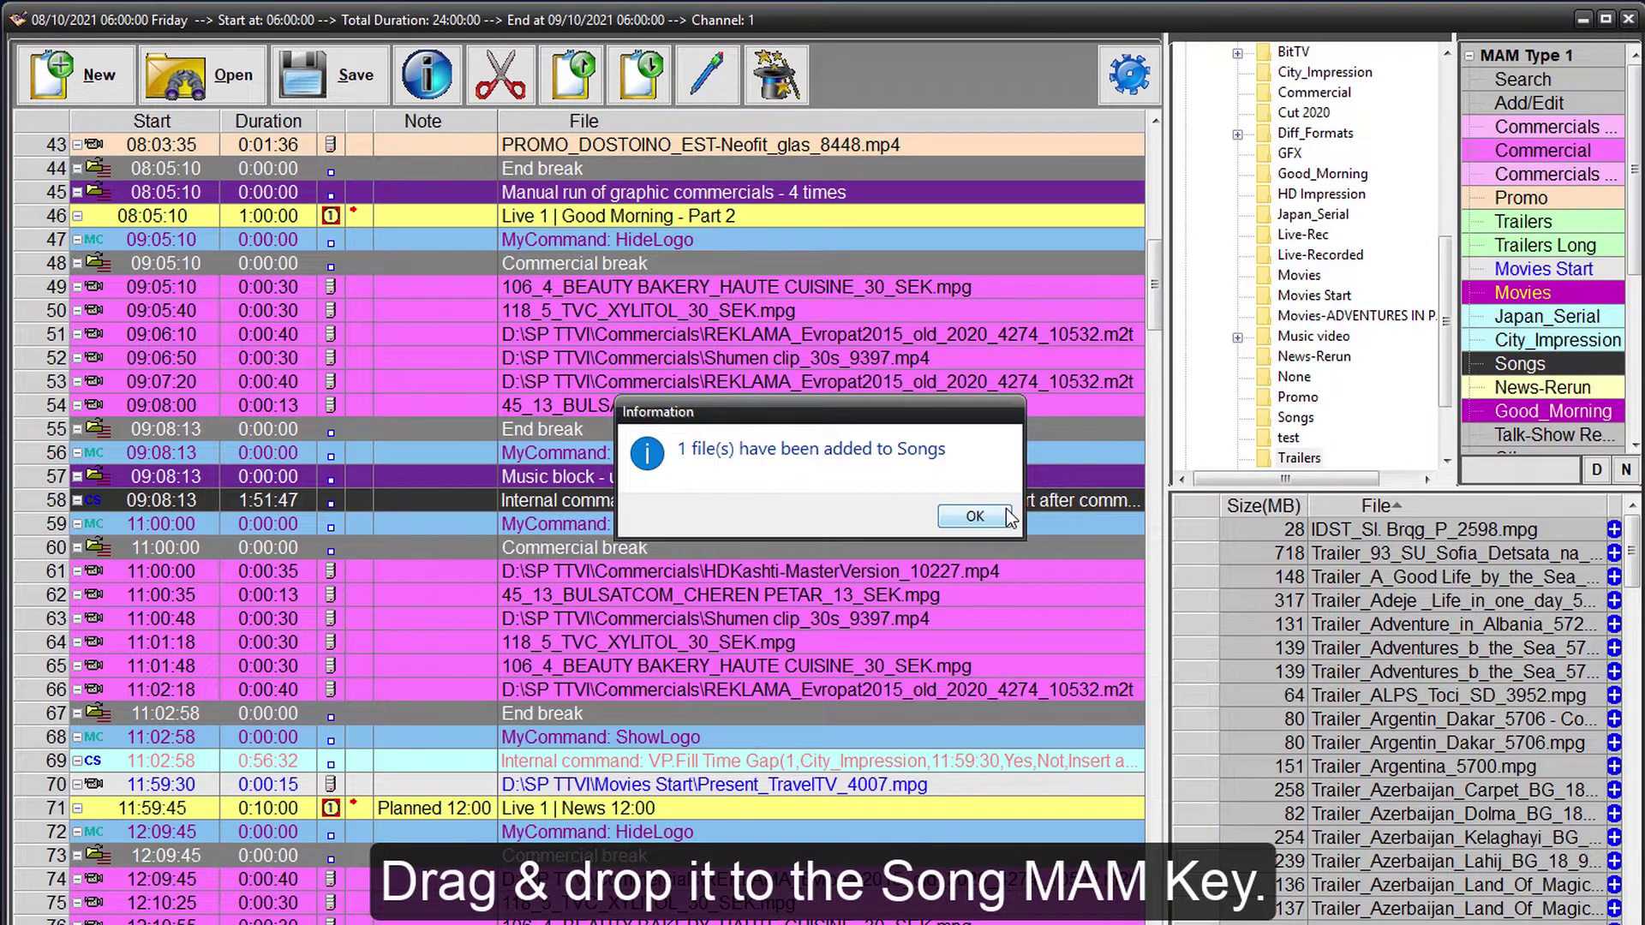
left_click(1008, 515)
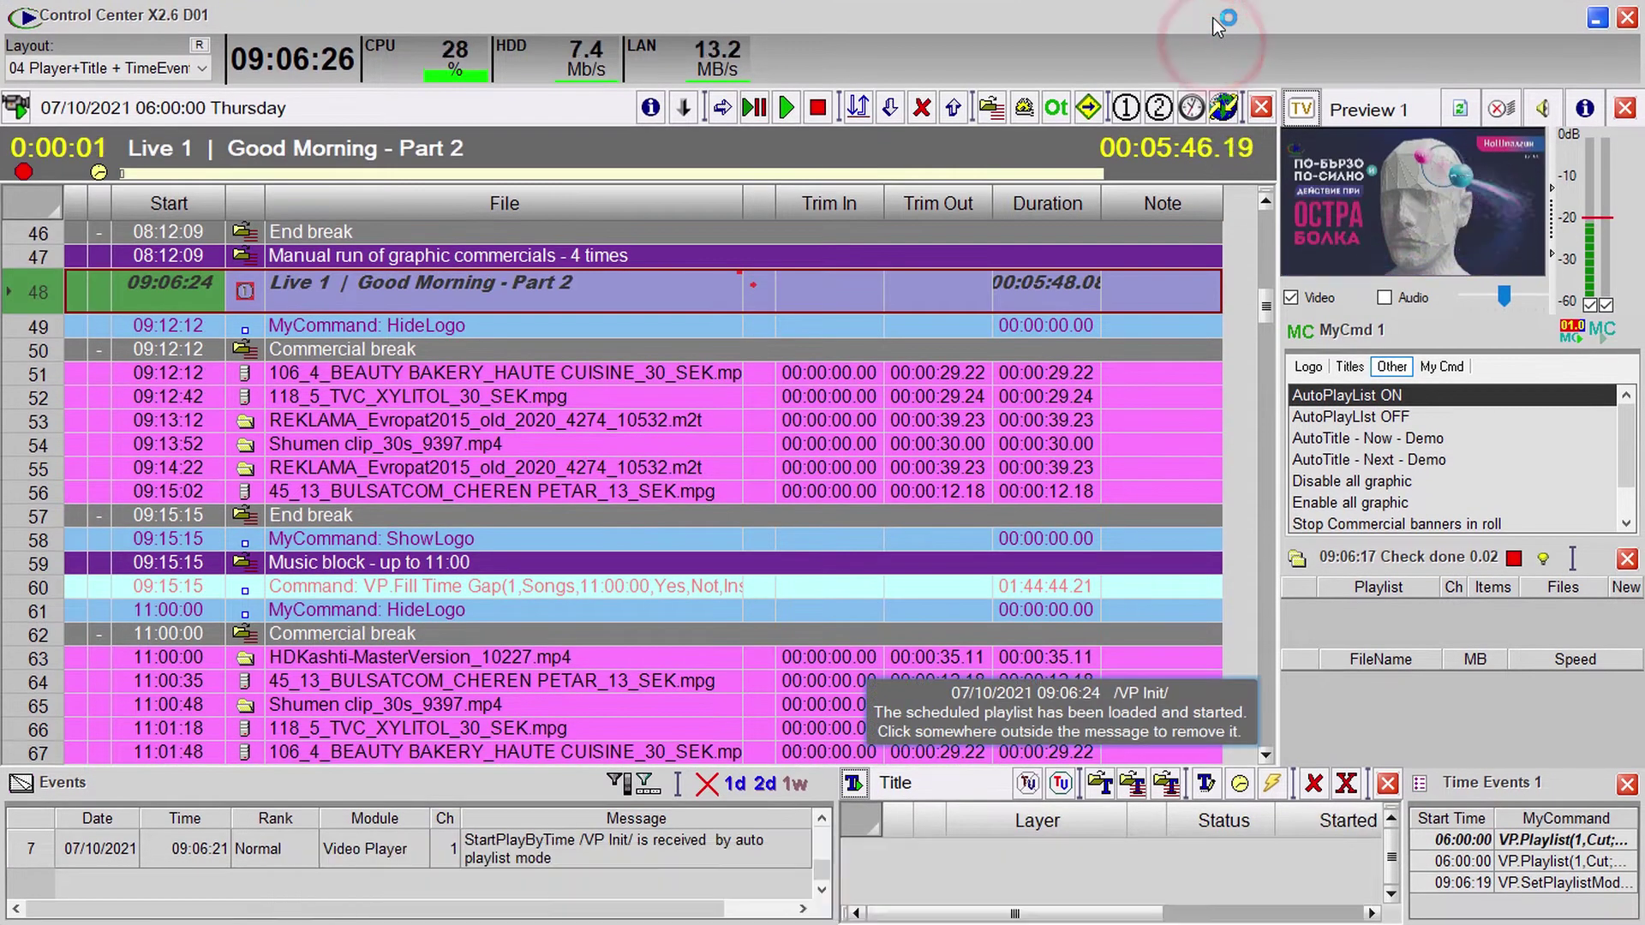
- Jump the player to the 45_13_BULSATCOM_CHEREN PETAR_13_SEK.mpg entry of the 09:12:12 commercial break
left_click(548, 491)
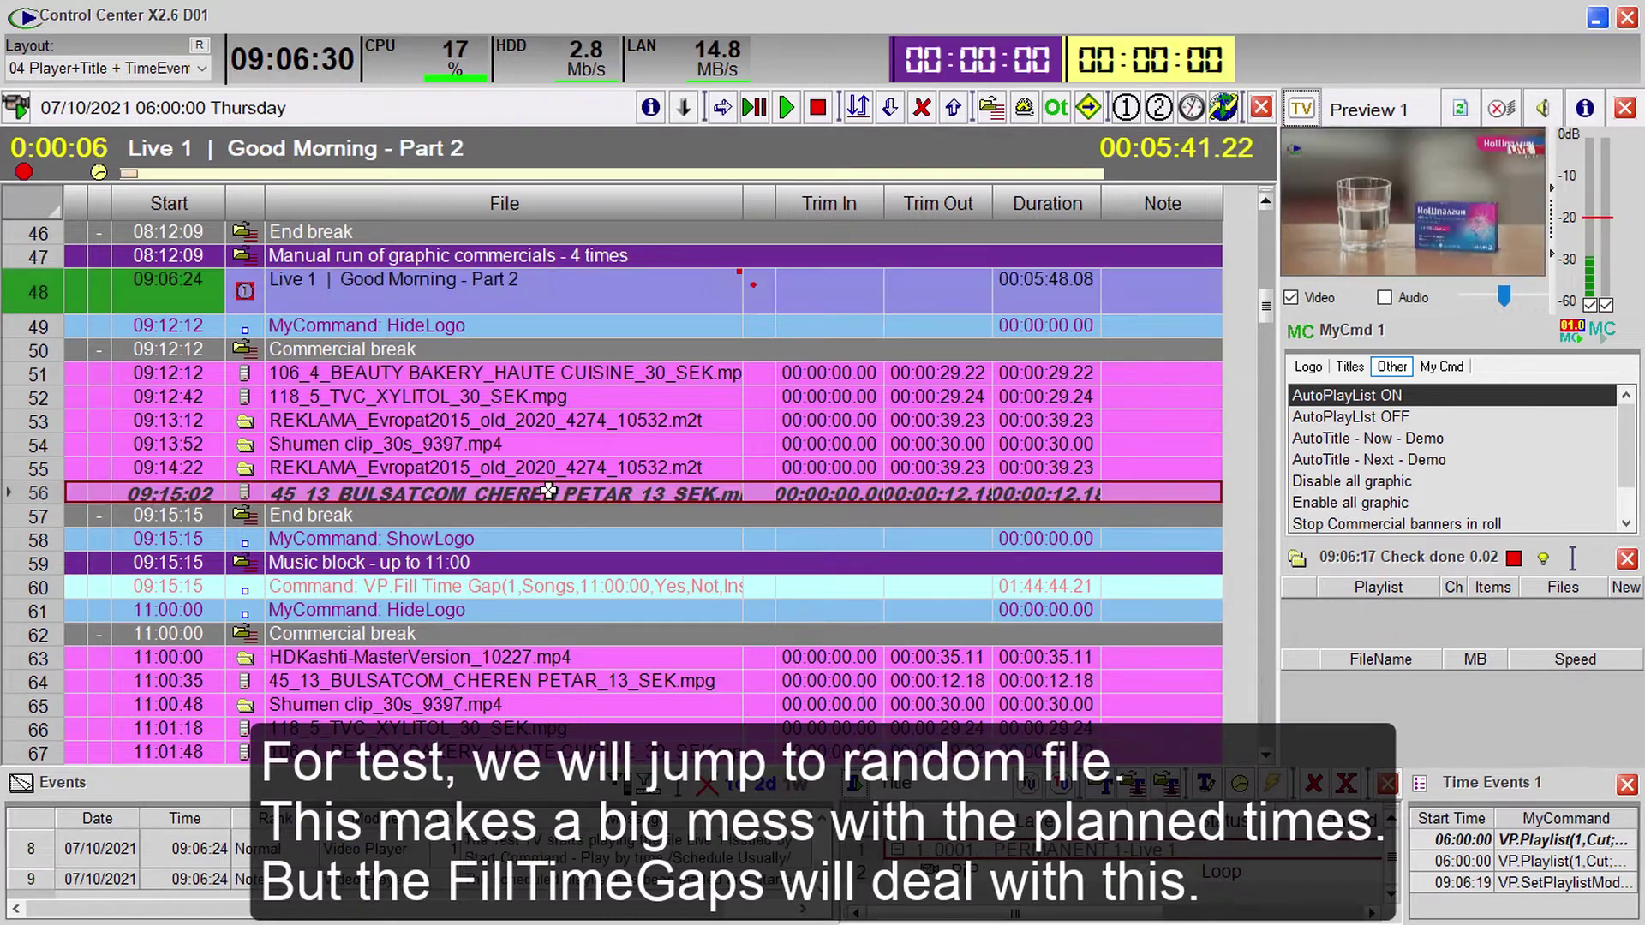
left_click(1088, 107)
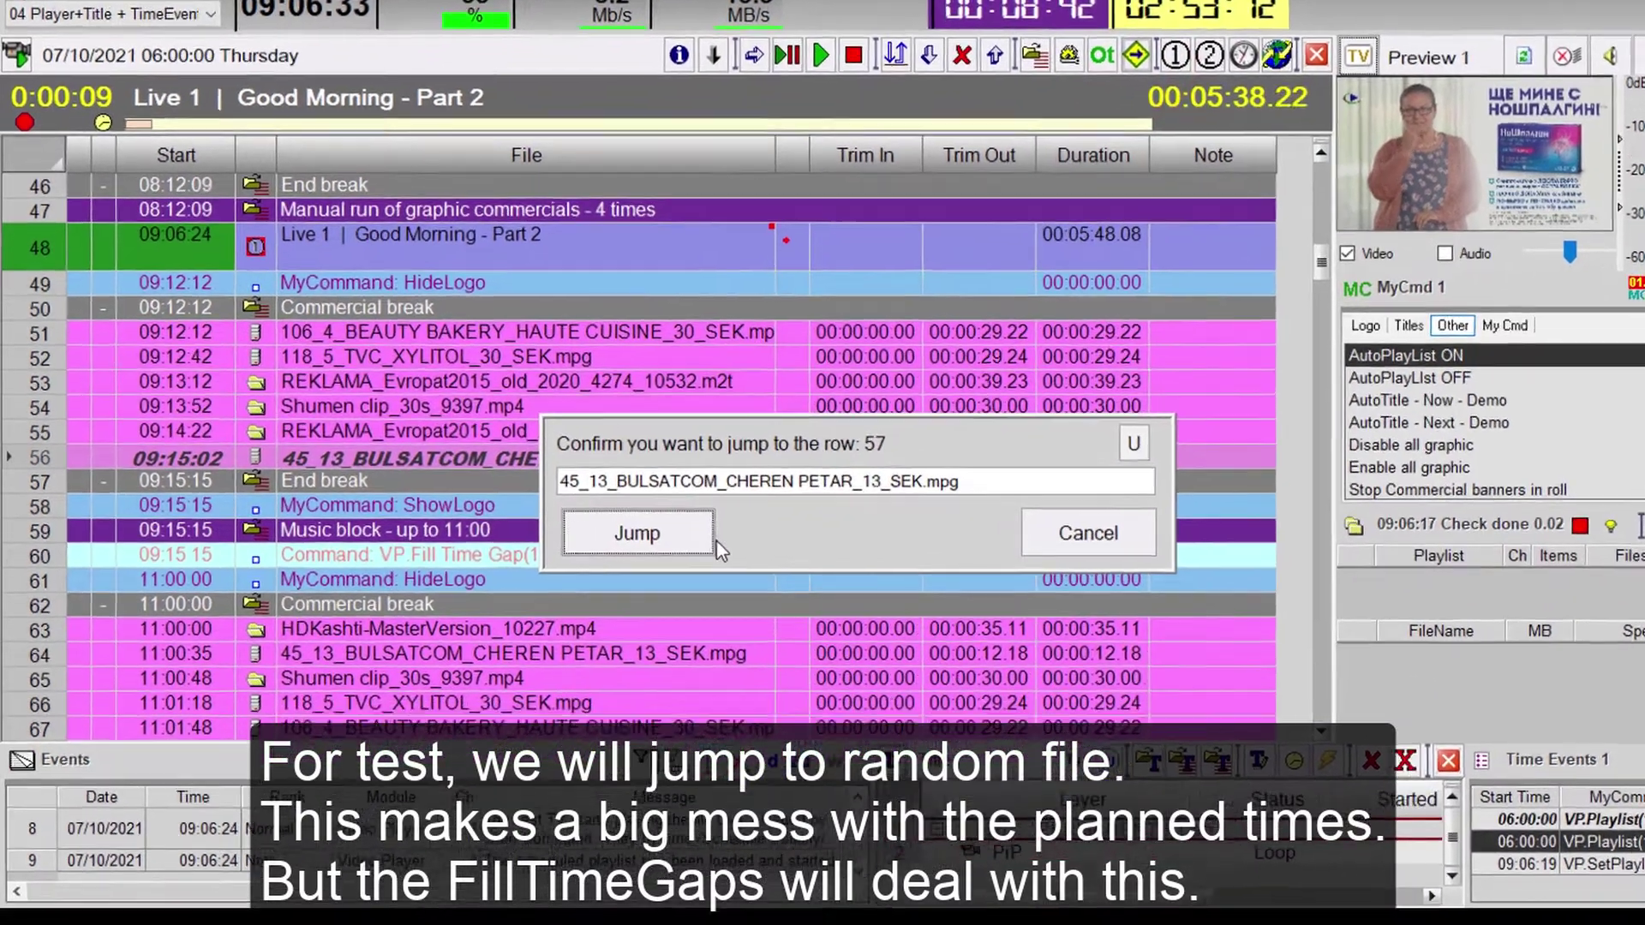
left_click(626, 571)
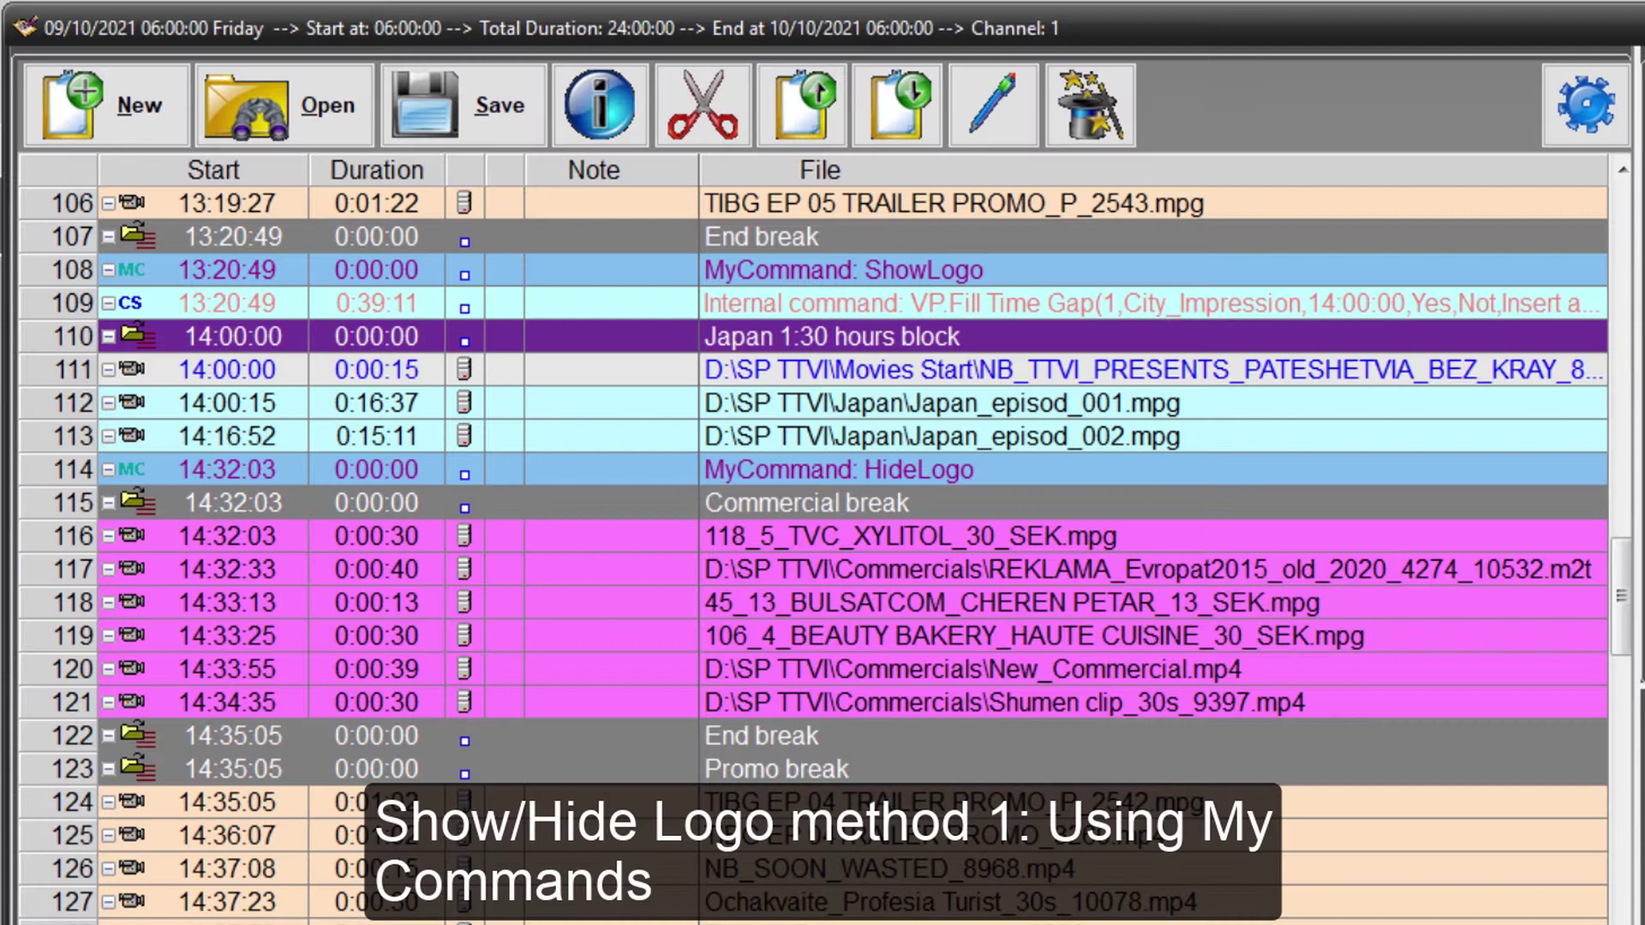
- Insert the ShowLogo and HideLogo MyCommand items into the playlist after TIBG EP 04TRAILER PROMO_3260.mp4
left_click(1011, 268)
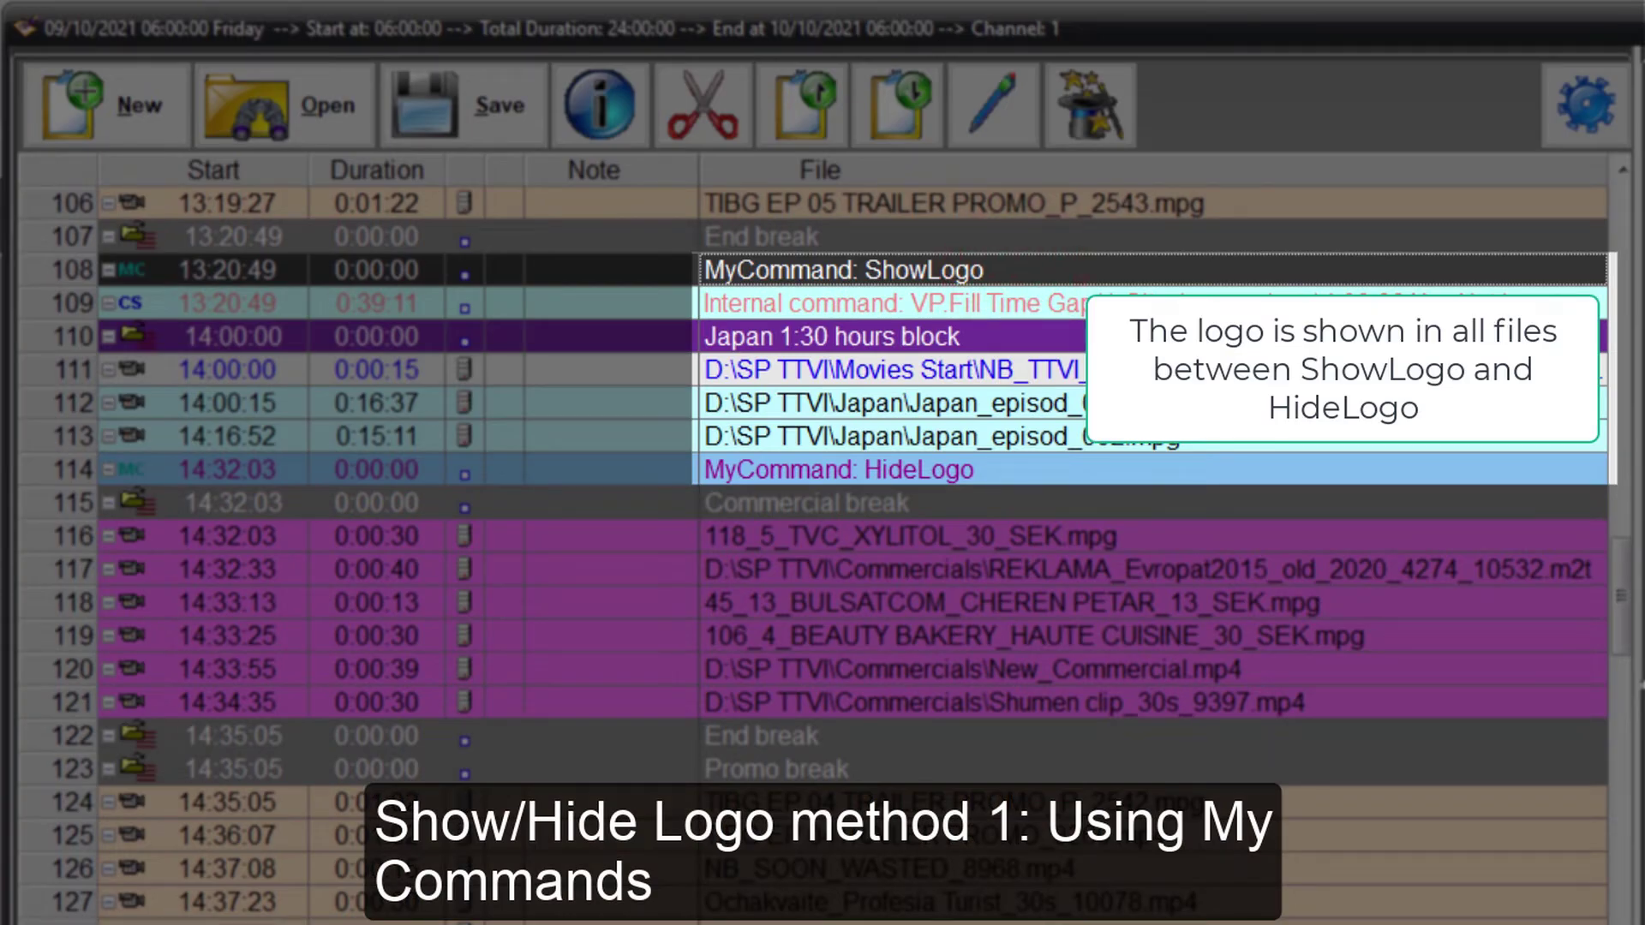
left_click(965, 469)
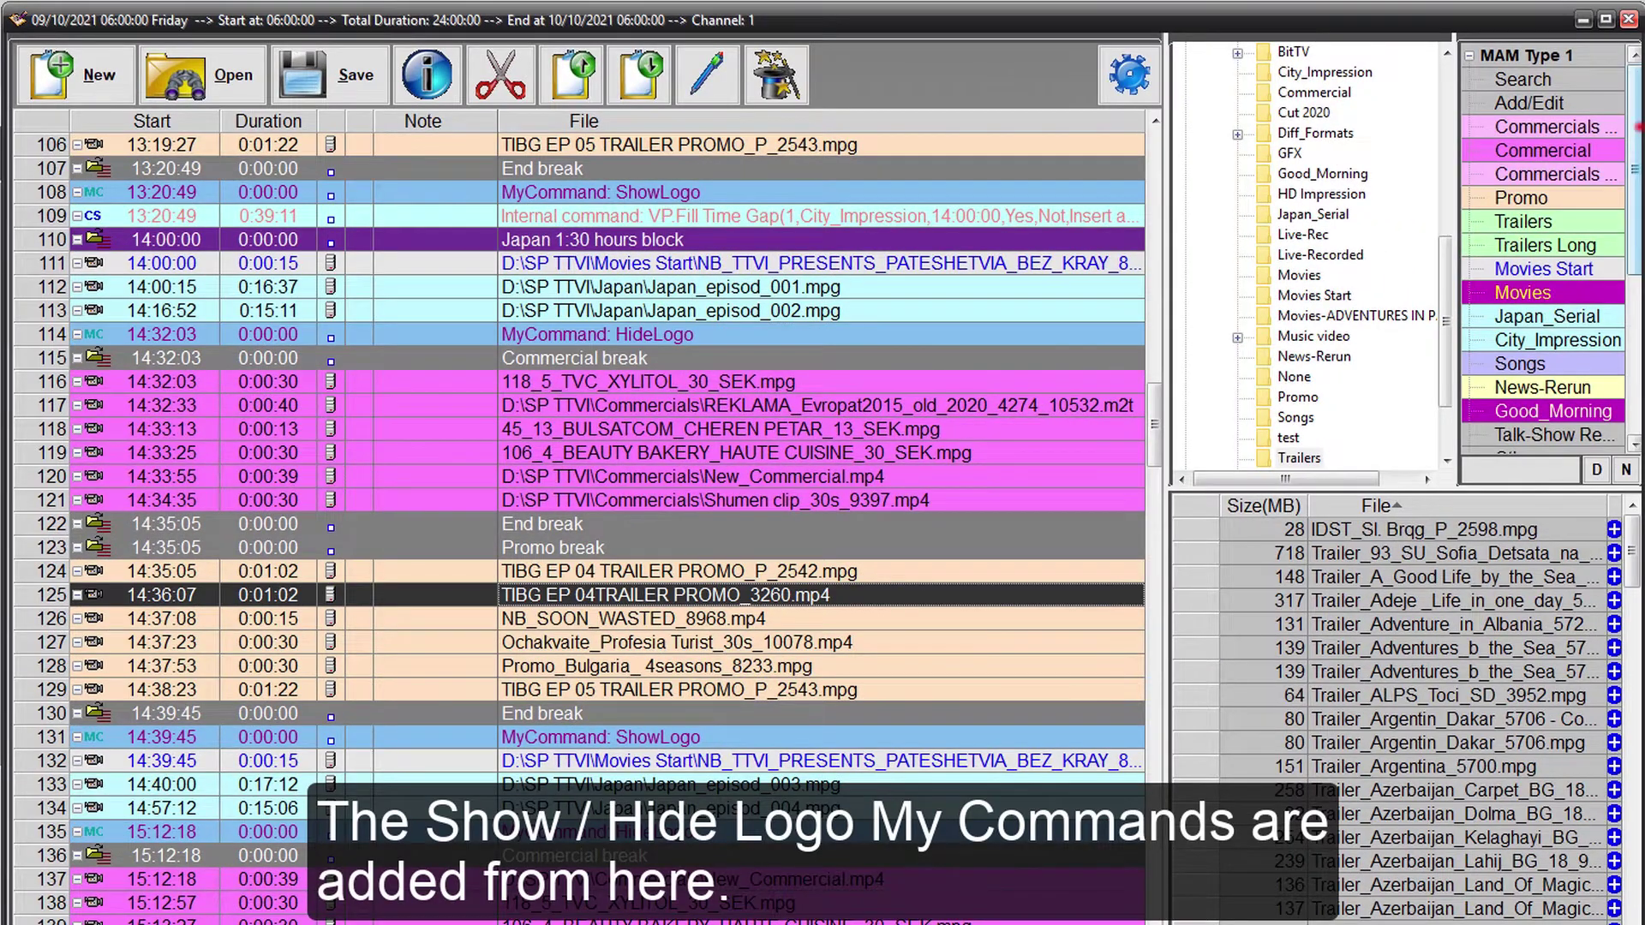
scroll(1542, 257, "down", 5)
left_click(1554, 341)
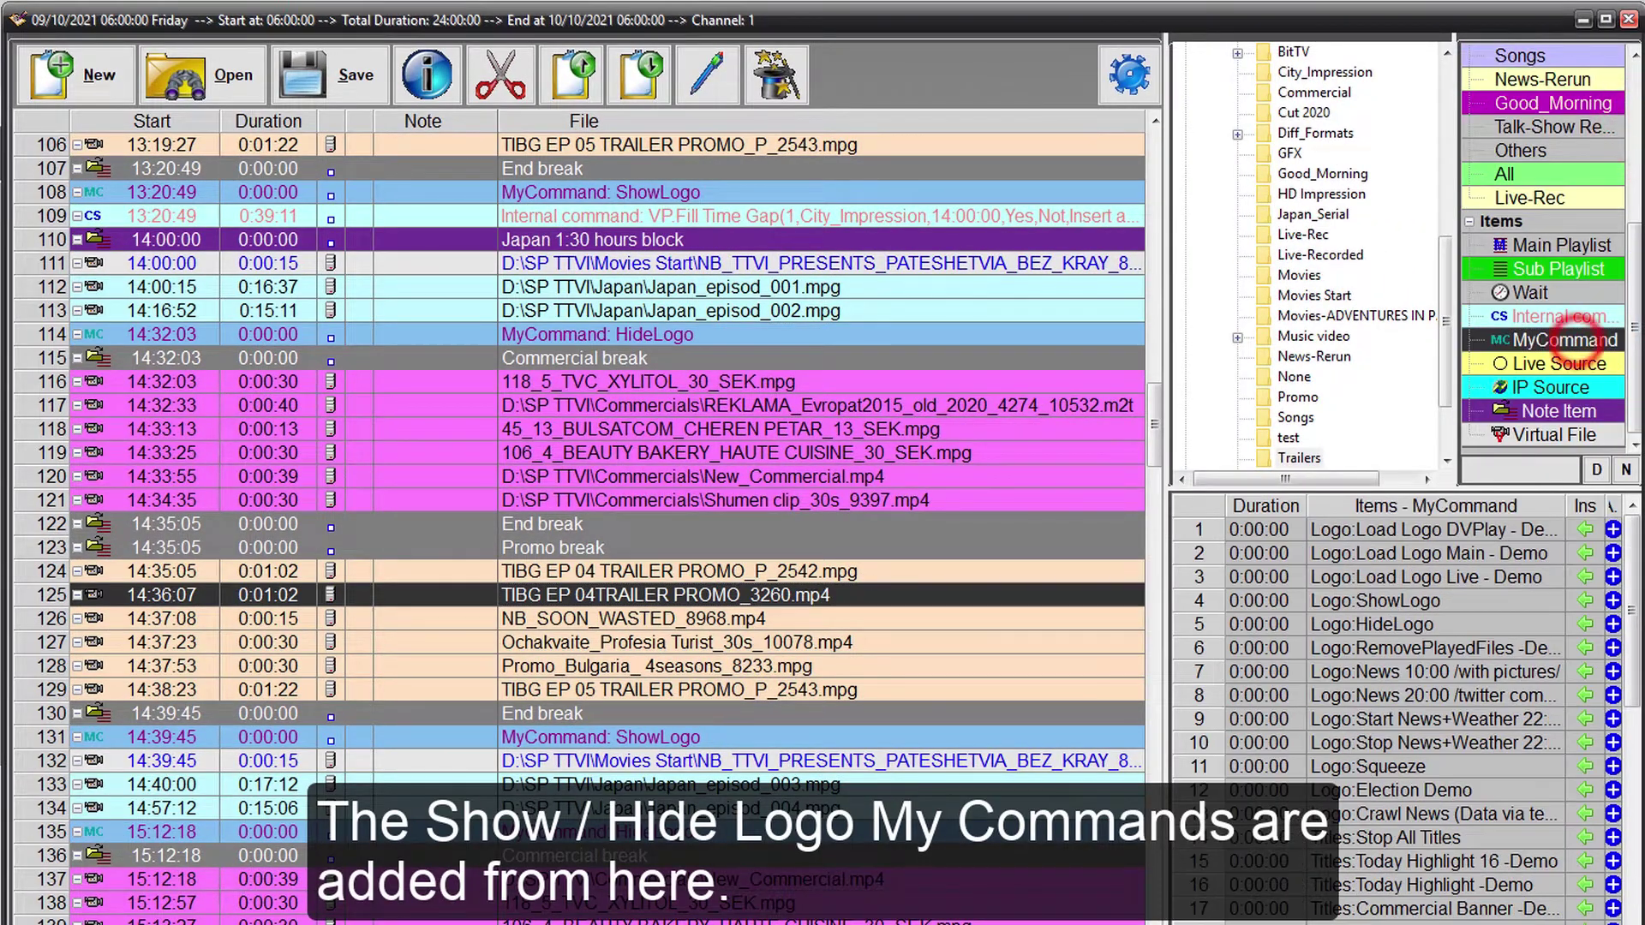
left_click(1432, 601)
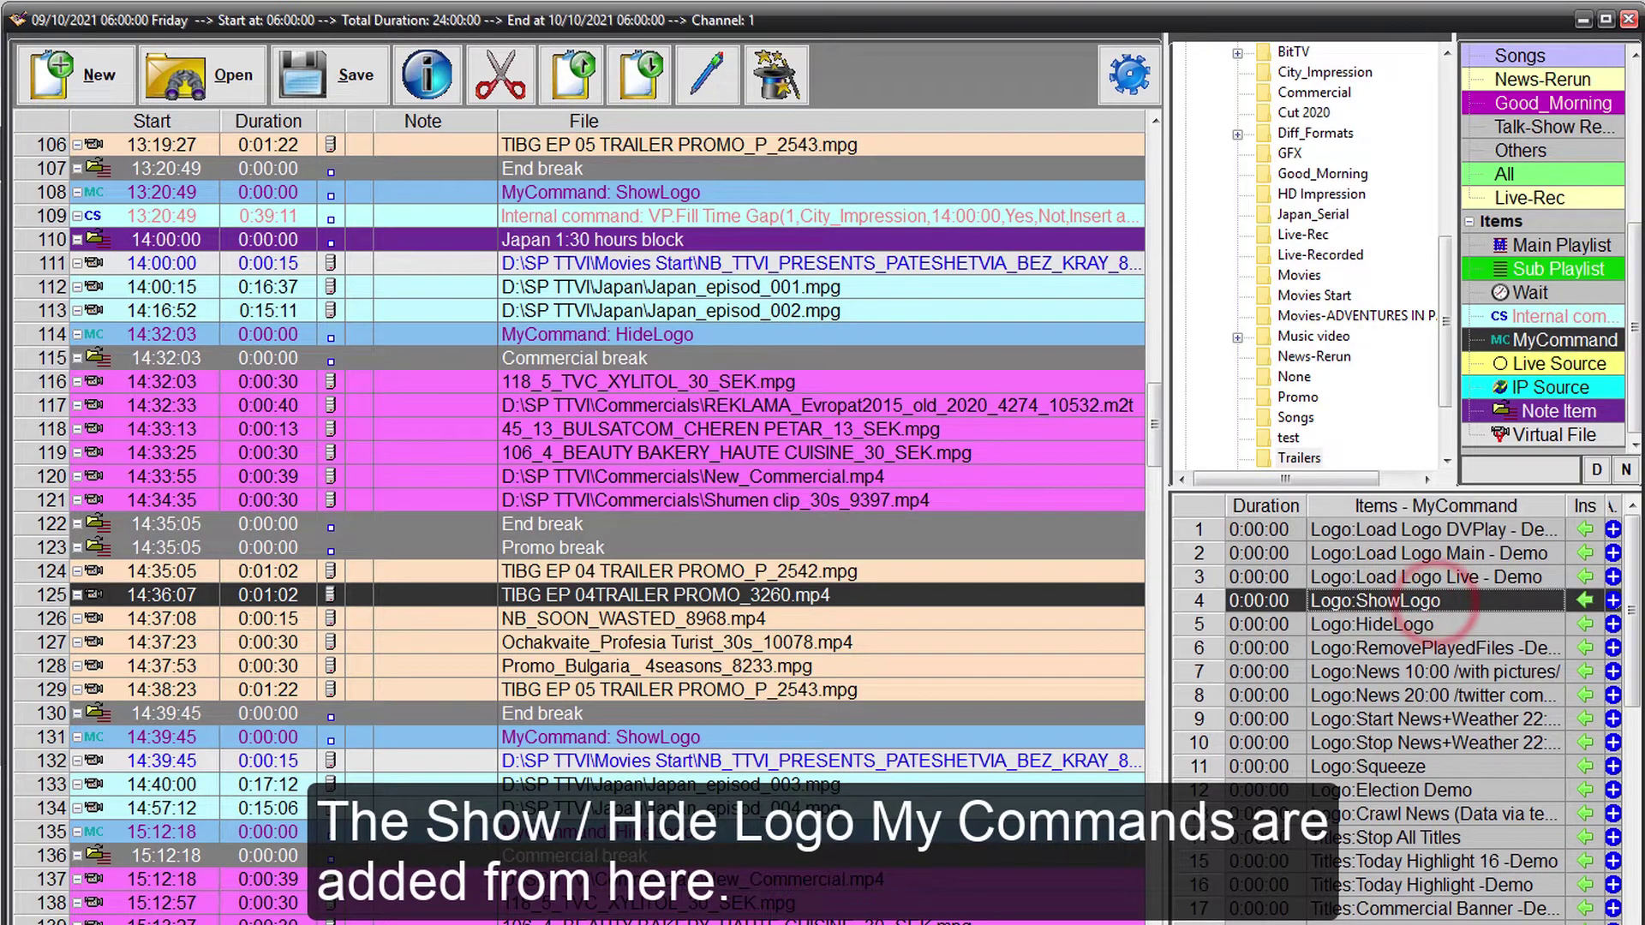
left_click(1585, 600)
left_click(1585, 624)
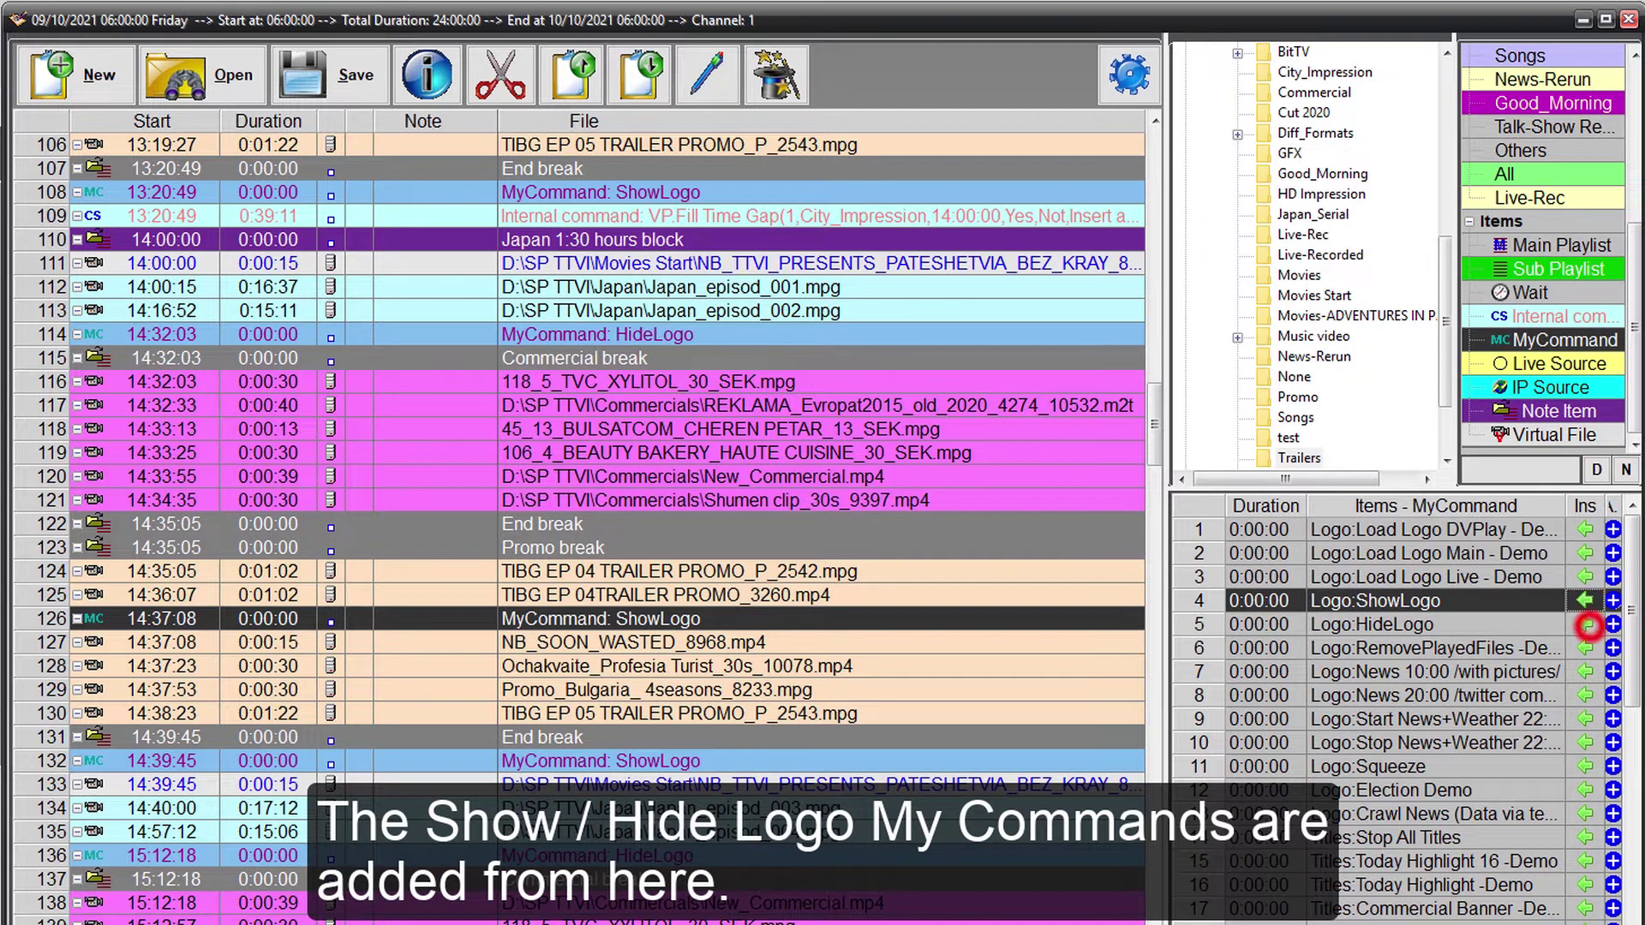
- Delete the adjacent ShowLogo and HideLogo commands after TIBG EP 04TRAILER PROMO_3260.mp4
left_click(594, 623)
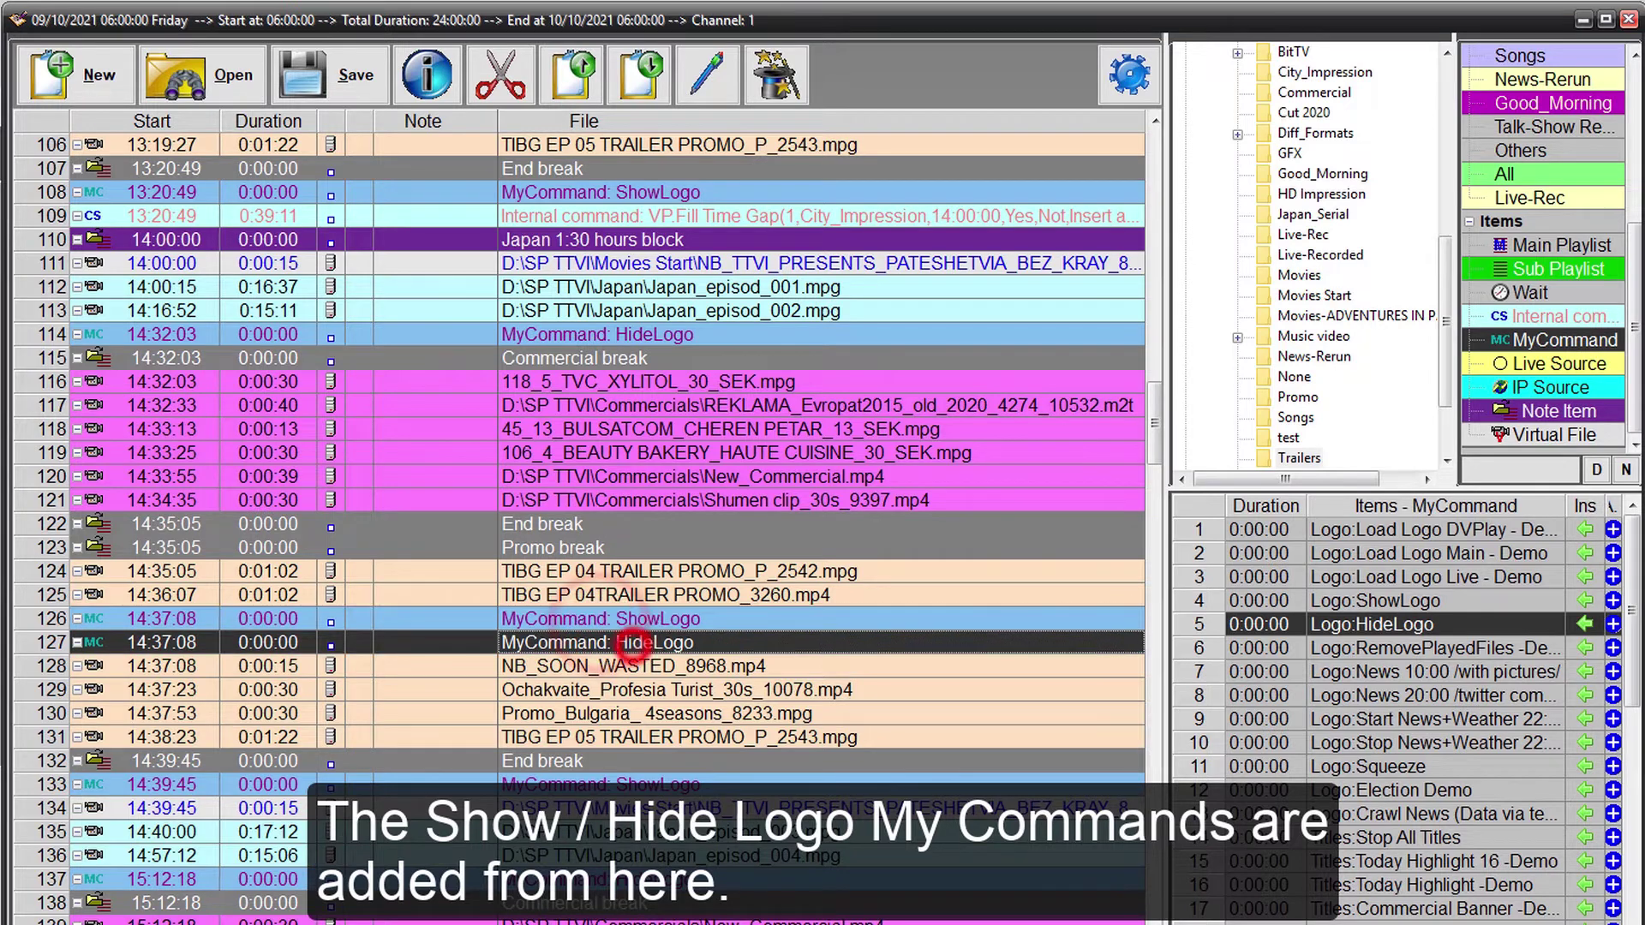
left_click(617, 643, "shift")
key("Delete")
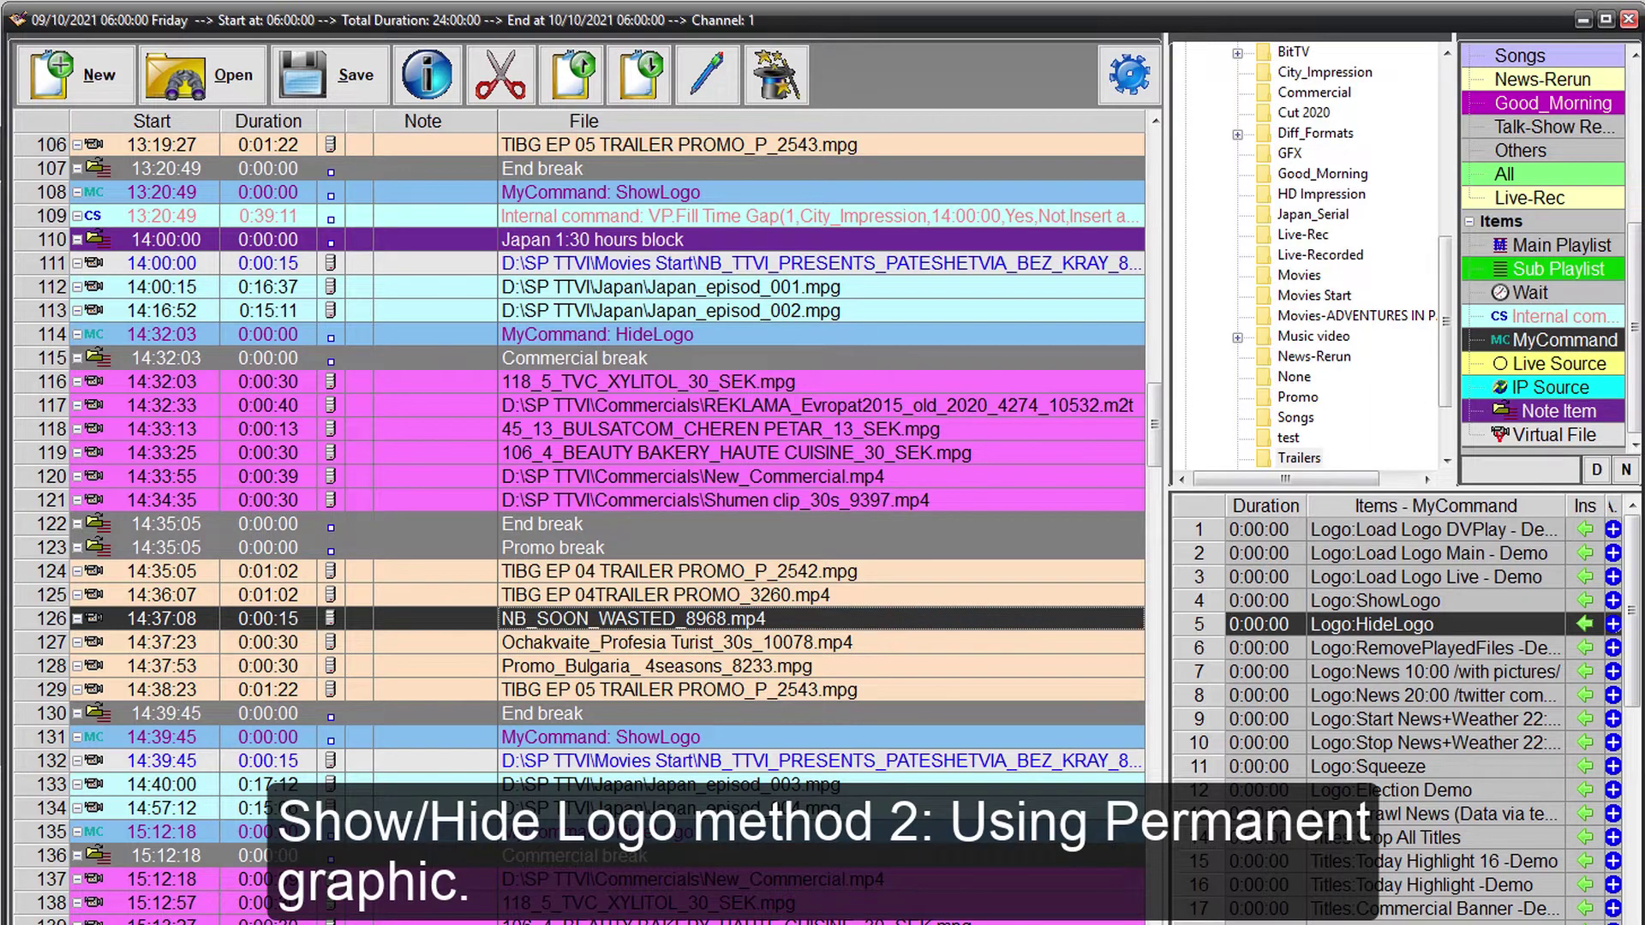
- Open the file details of the Seg 1 GM_S02_E04.mpg entry and check its permanent logo in Title Template 1
scroll(942, 634, "up", 6)
scroll(582, 514, "up", 20)
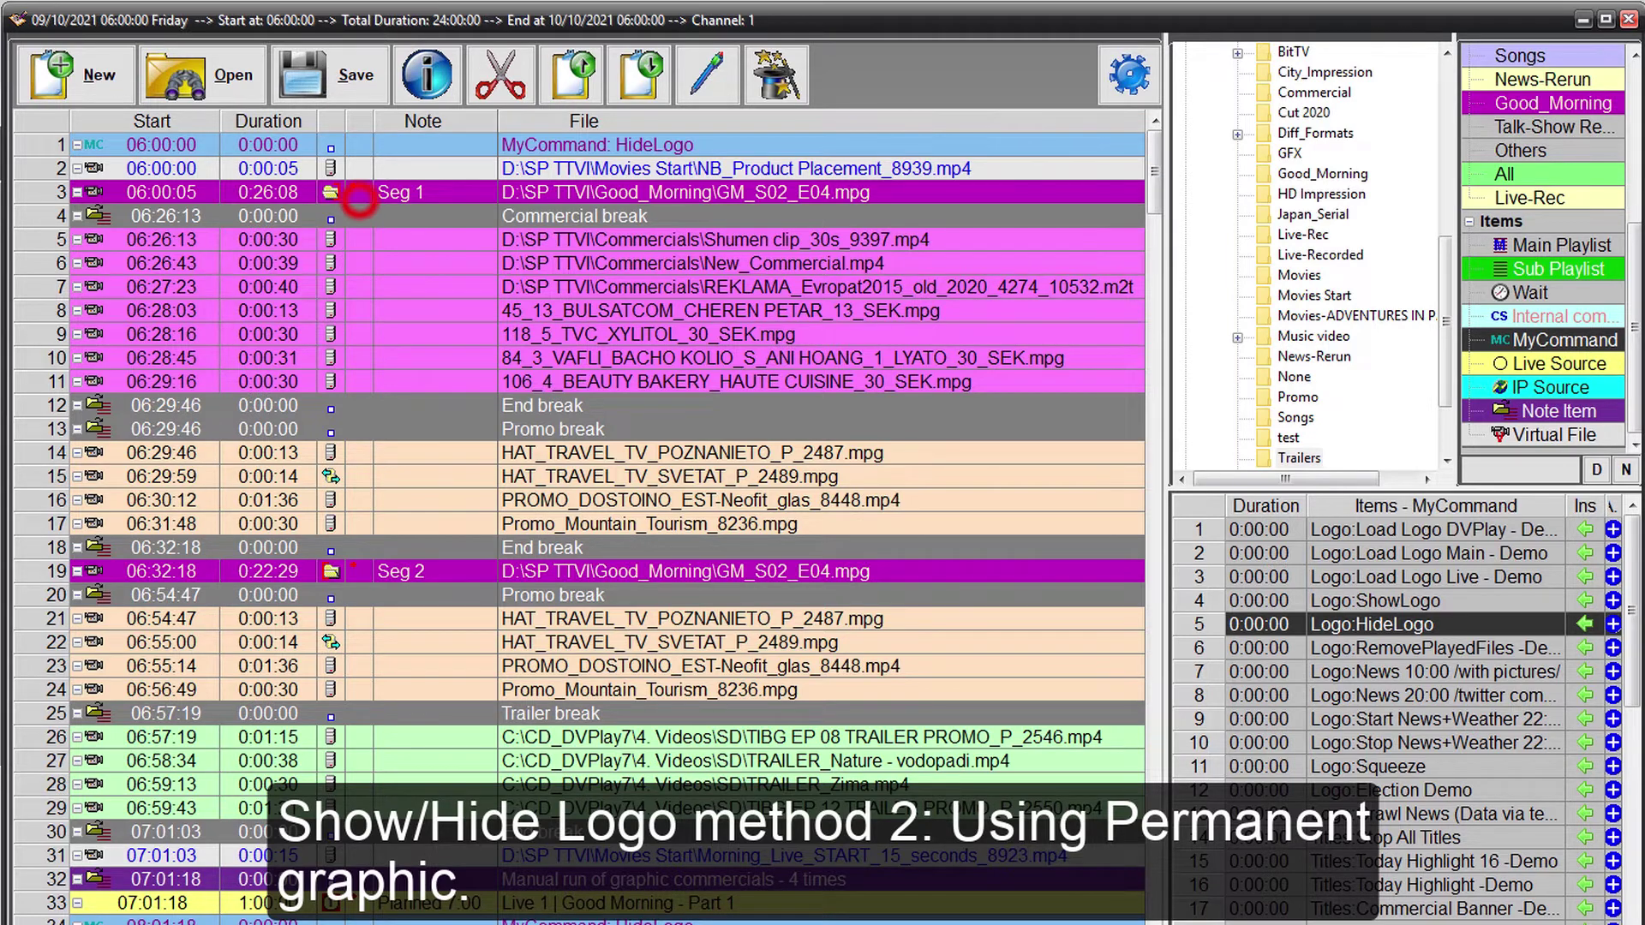
double_click(358, 196)
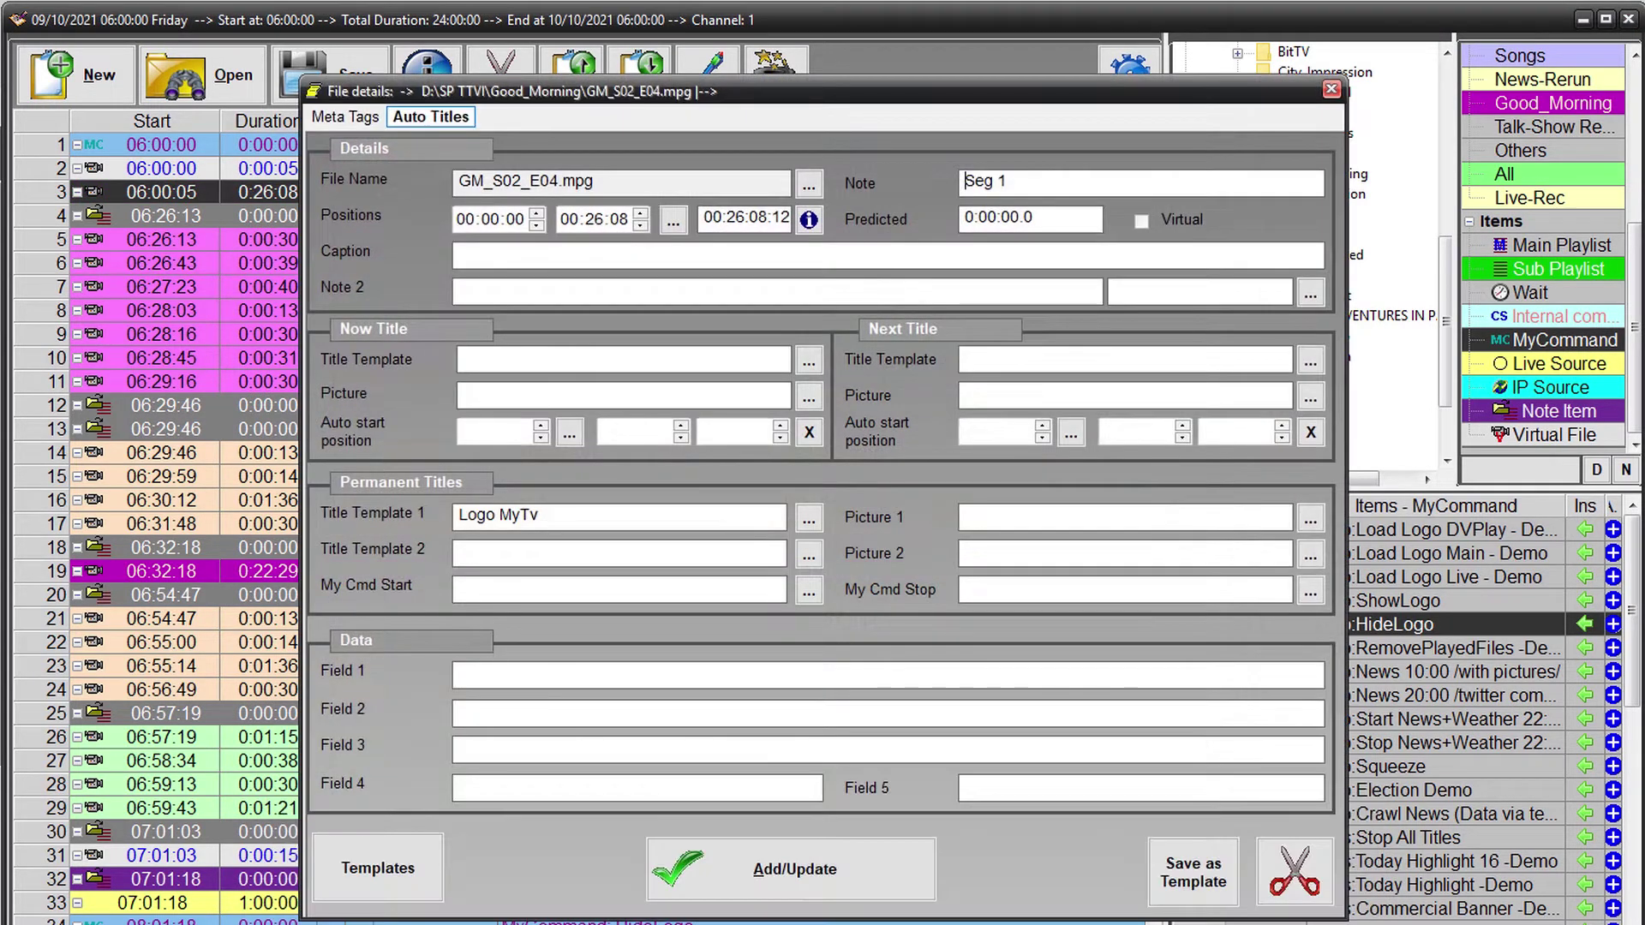
left_click(565, 518)
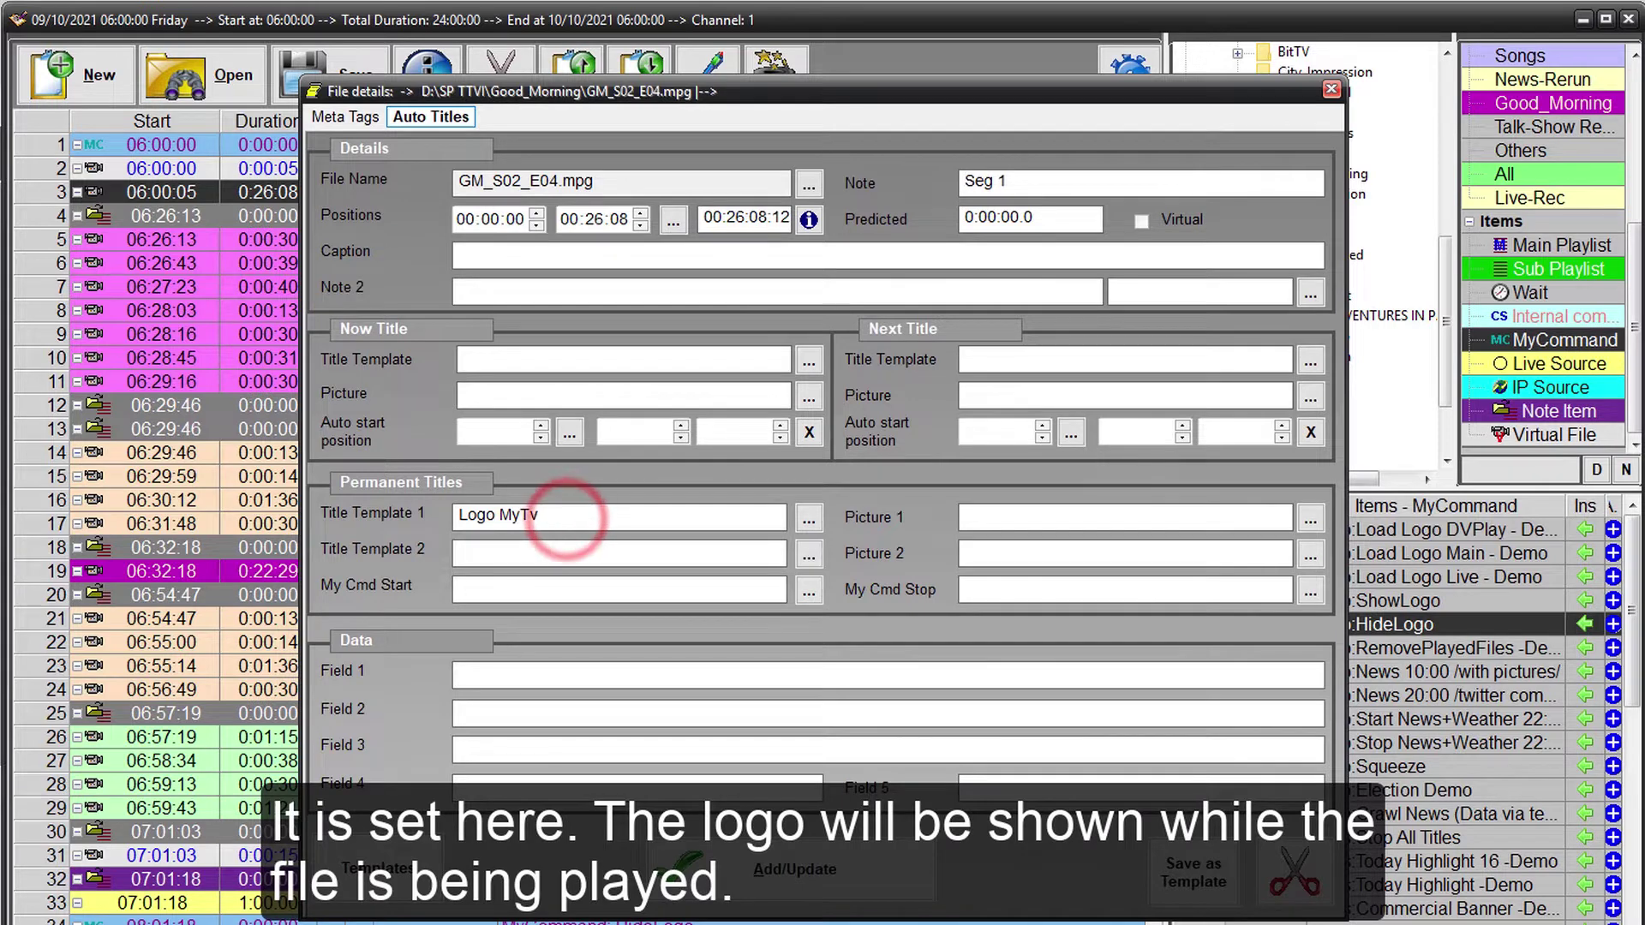
double_click(566, 519)
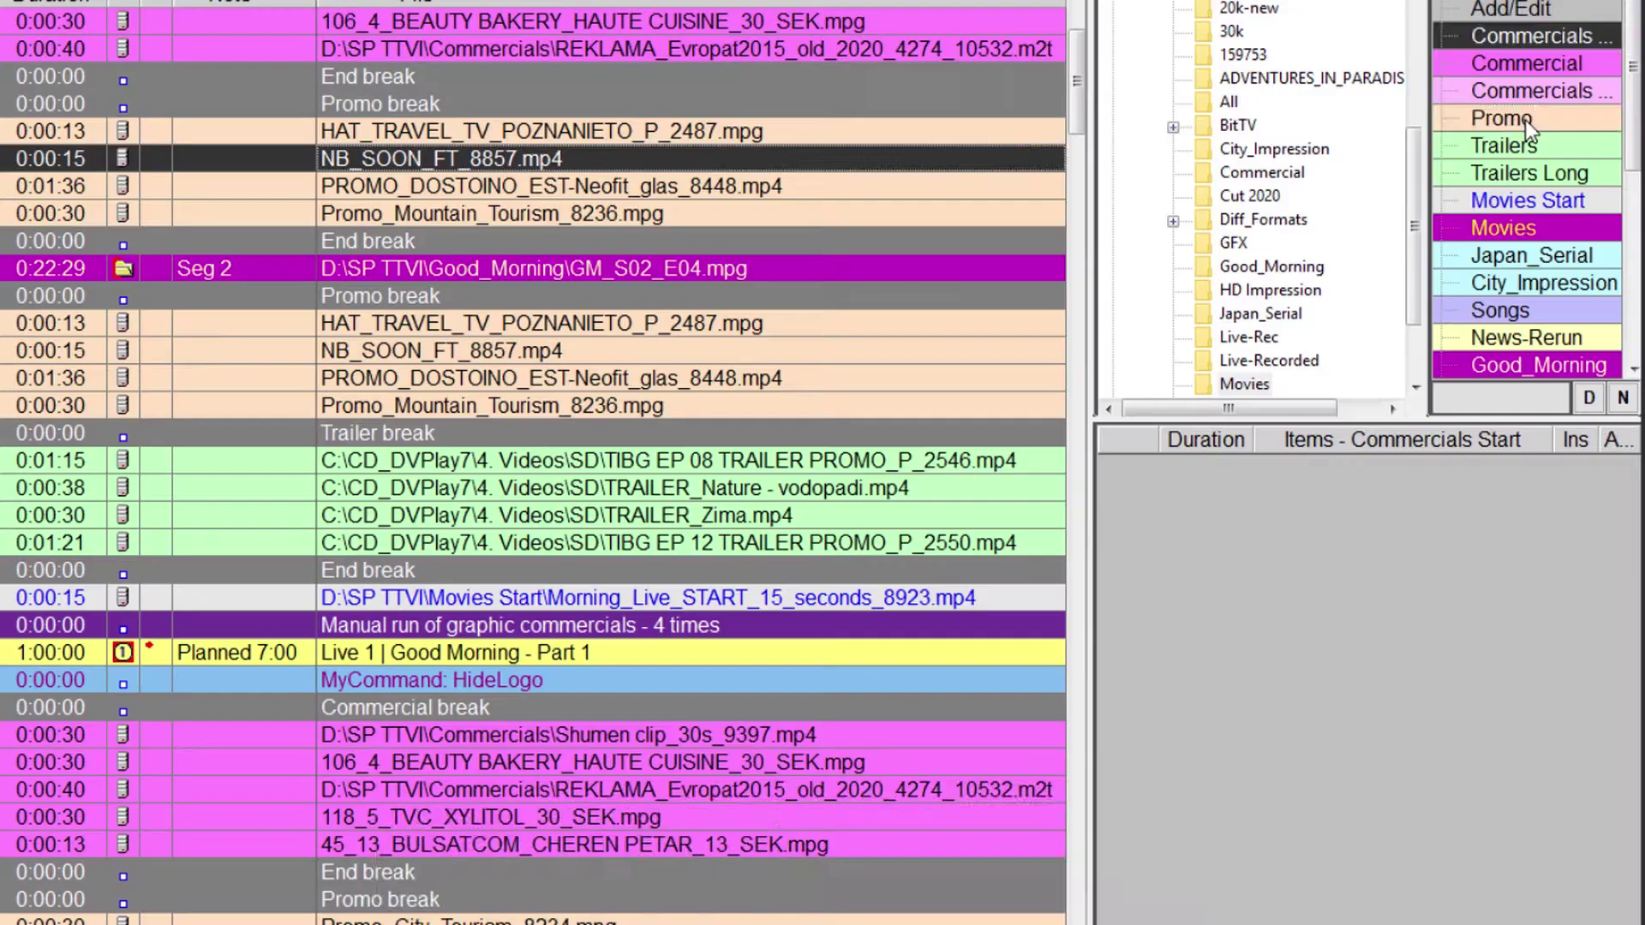
- Replace NB_SOON_FT_8857.mp4 with the promo HAT_TRAVEL_TV_SVETAT_P_2489.mpg throughout the current playlist
left_click(1526, 122)
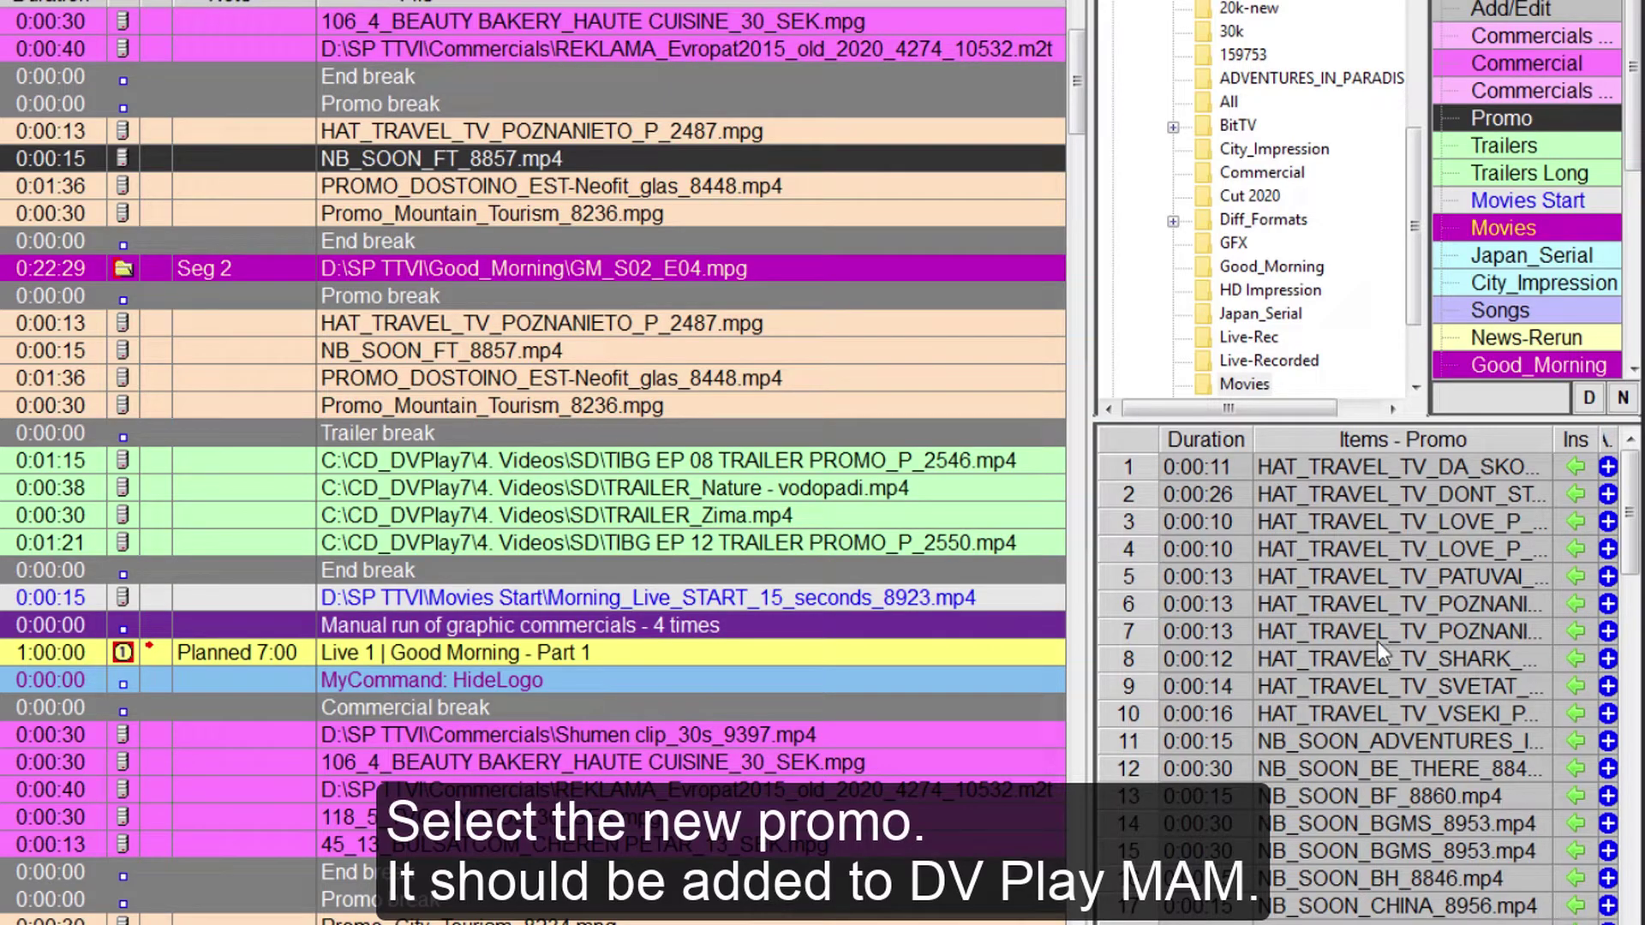
left_click(1374, 677)
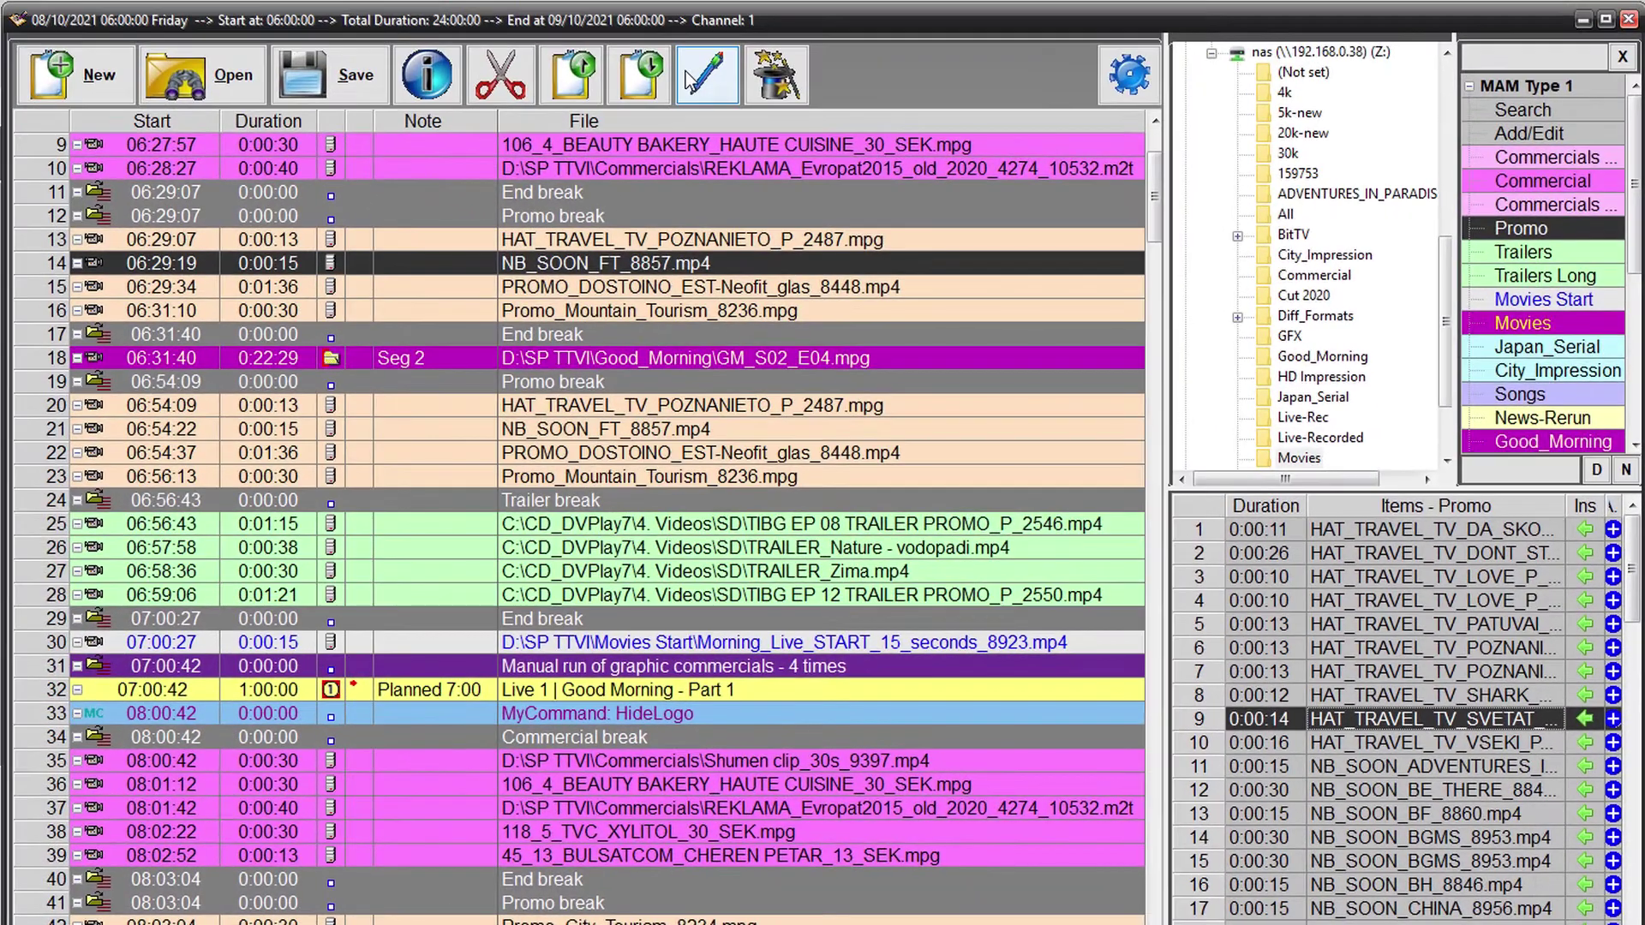
left_click(698, 80)
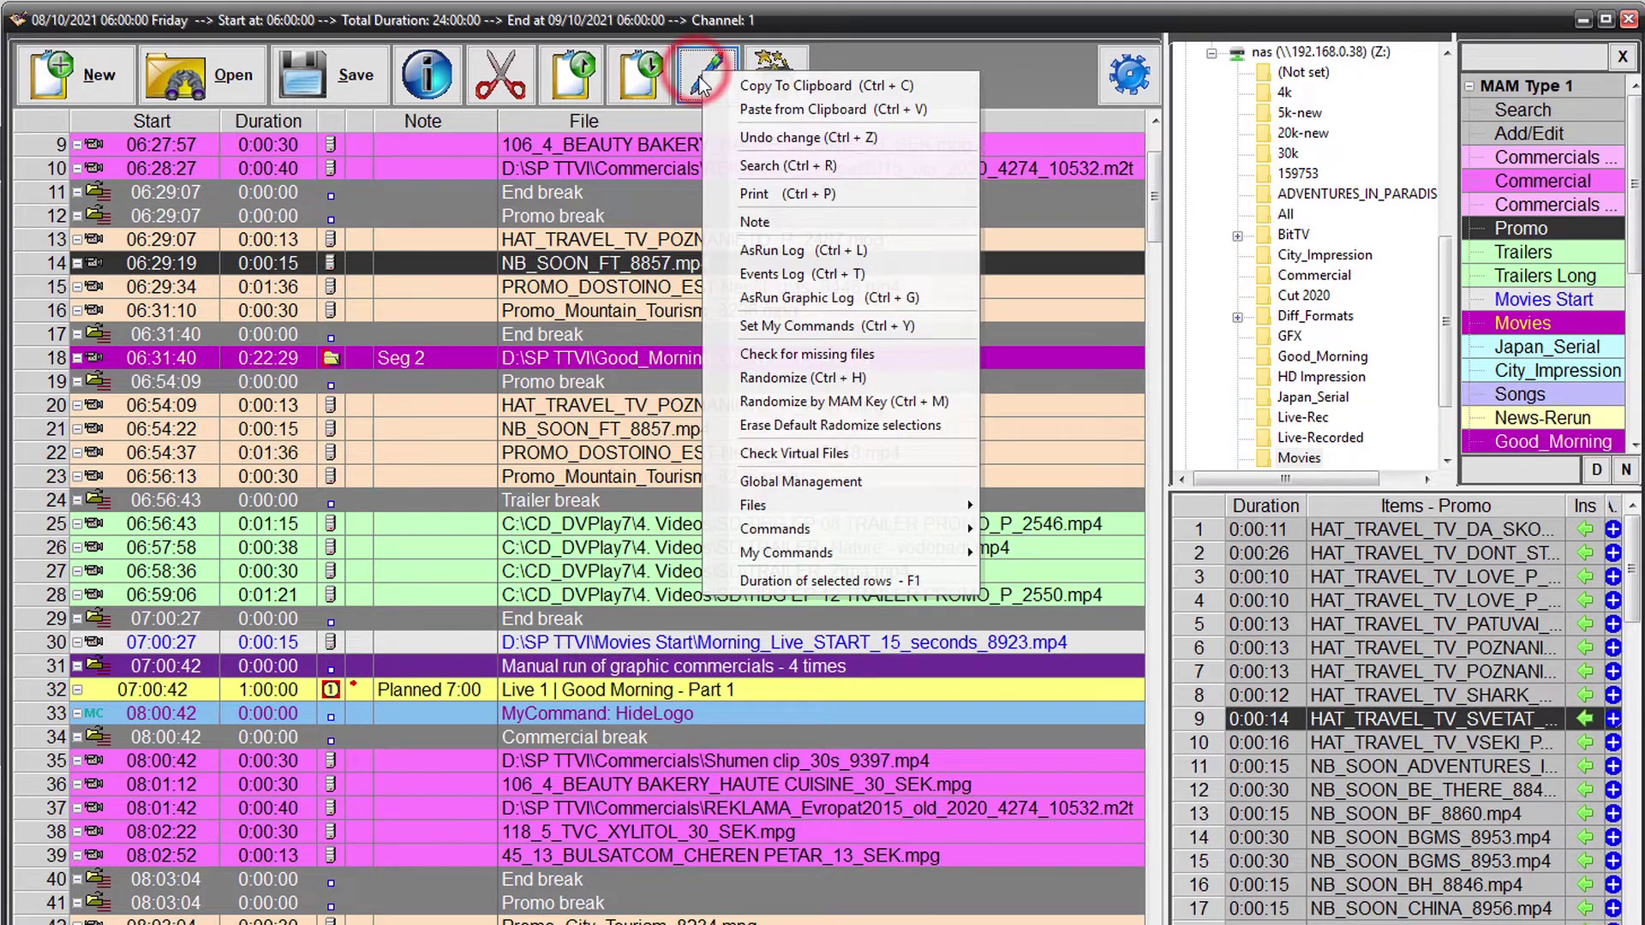
left_click(811, 510)
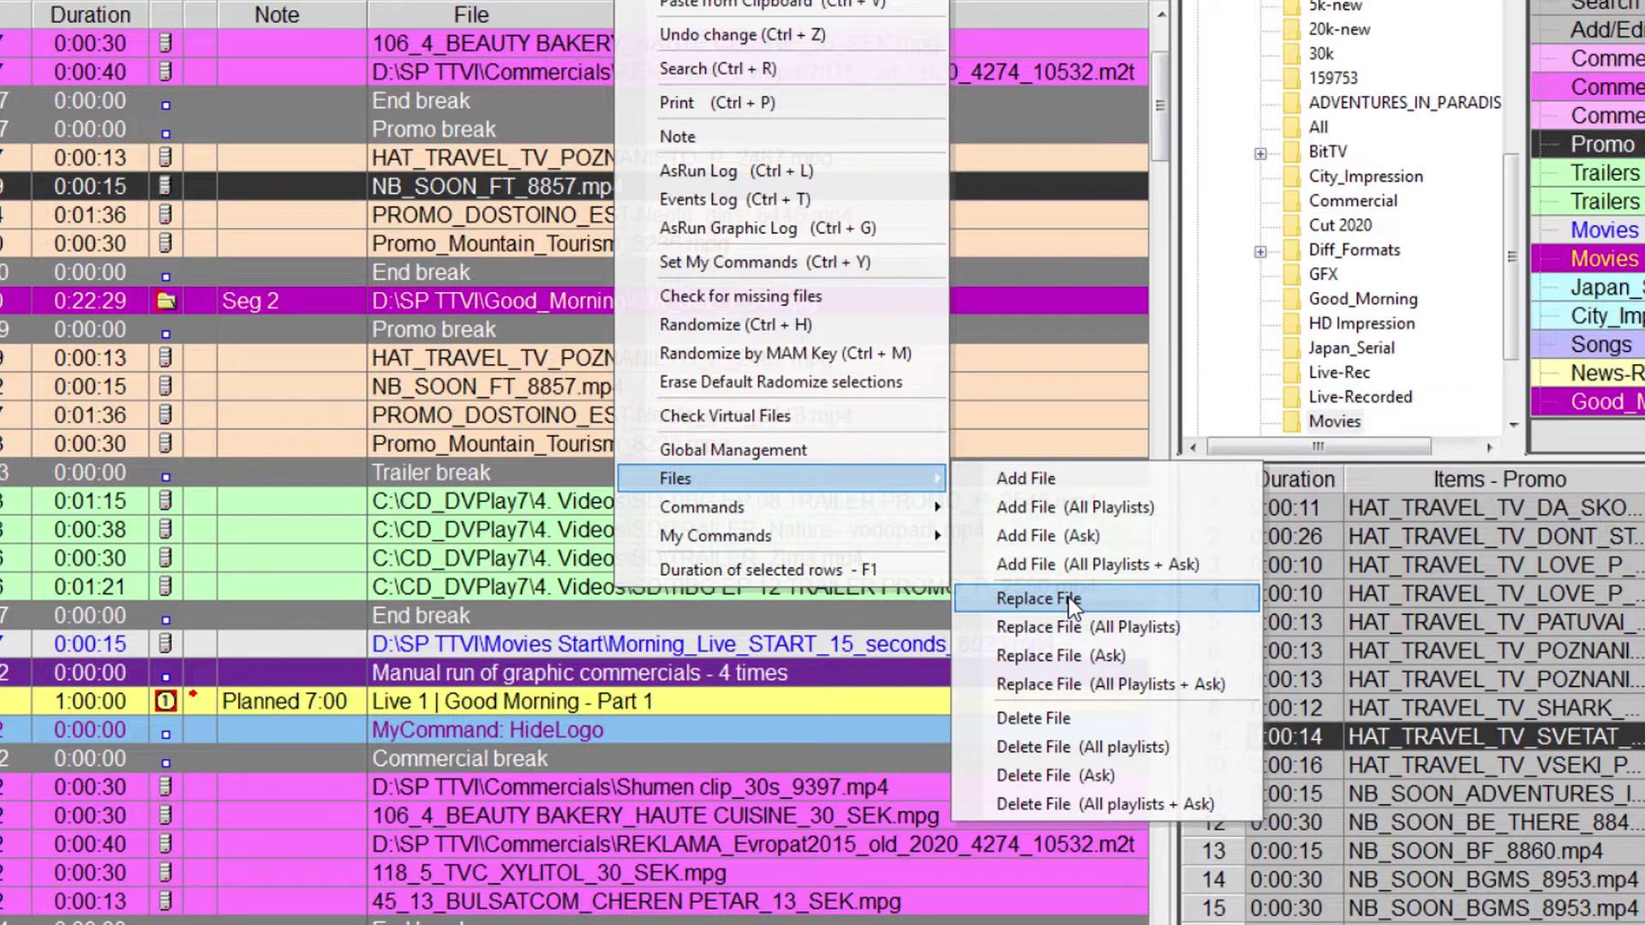
left_click(1067, 598)
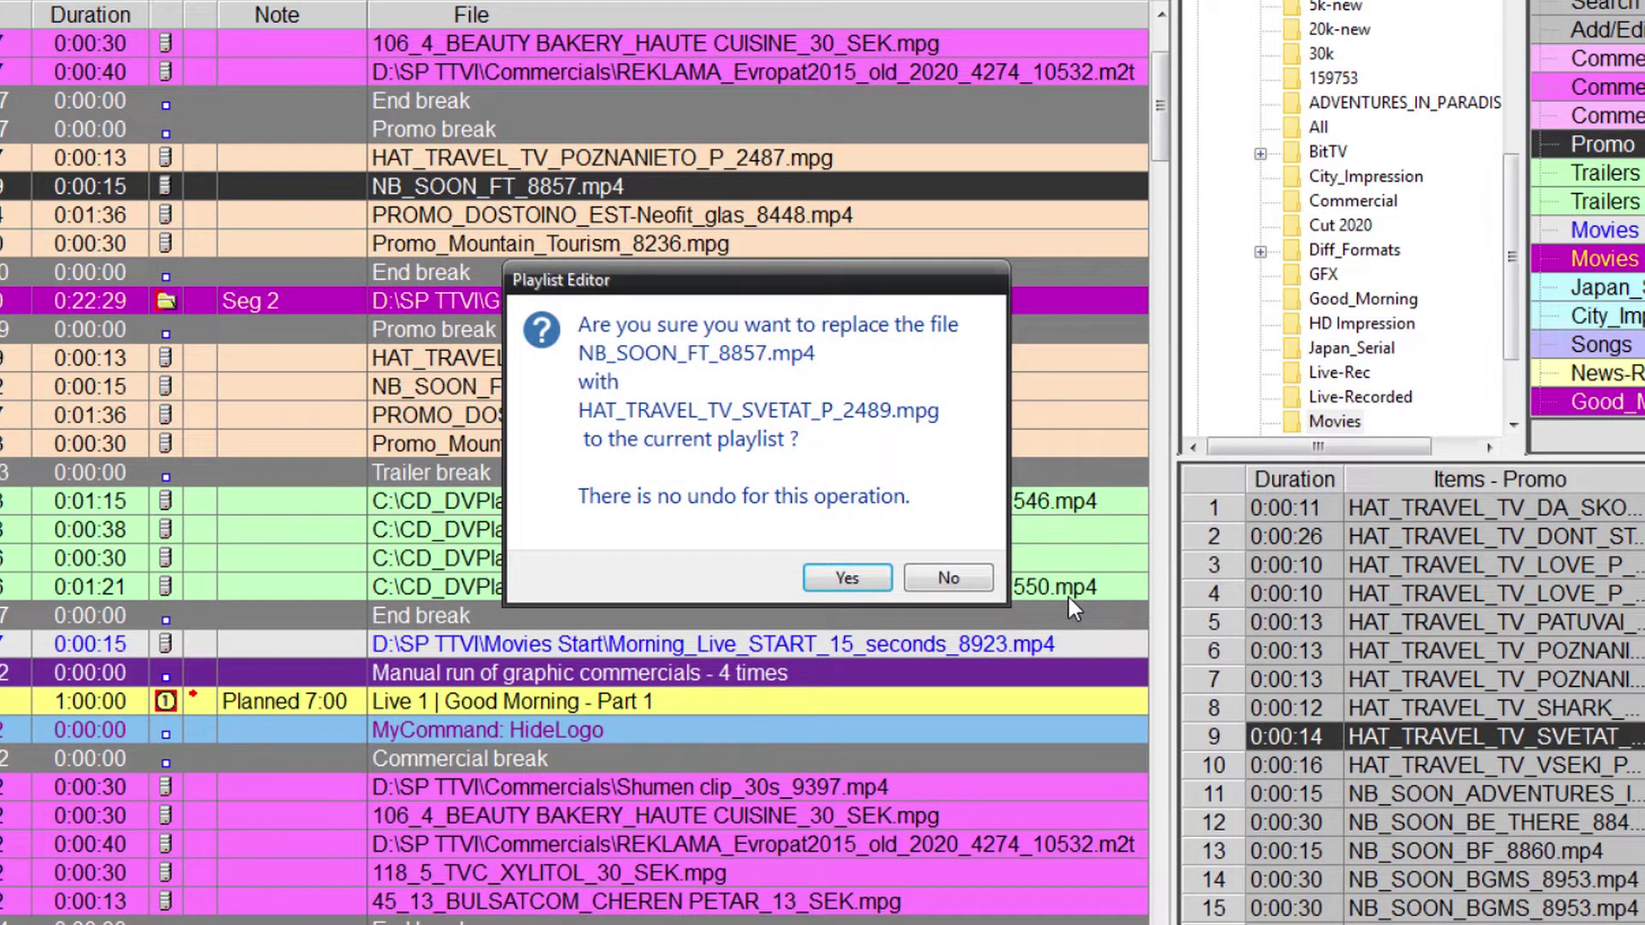
left_click(861, 585)
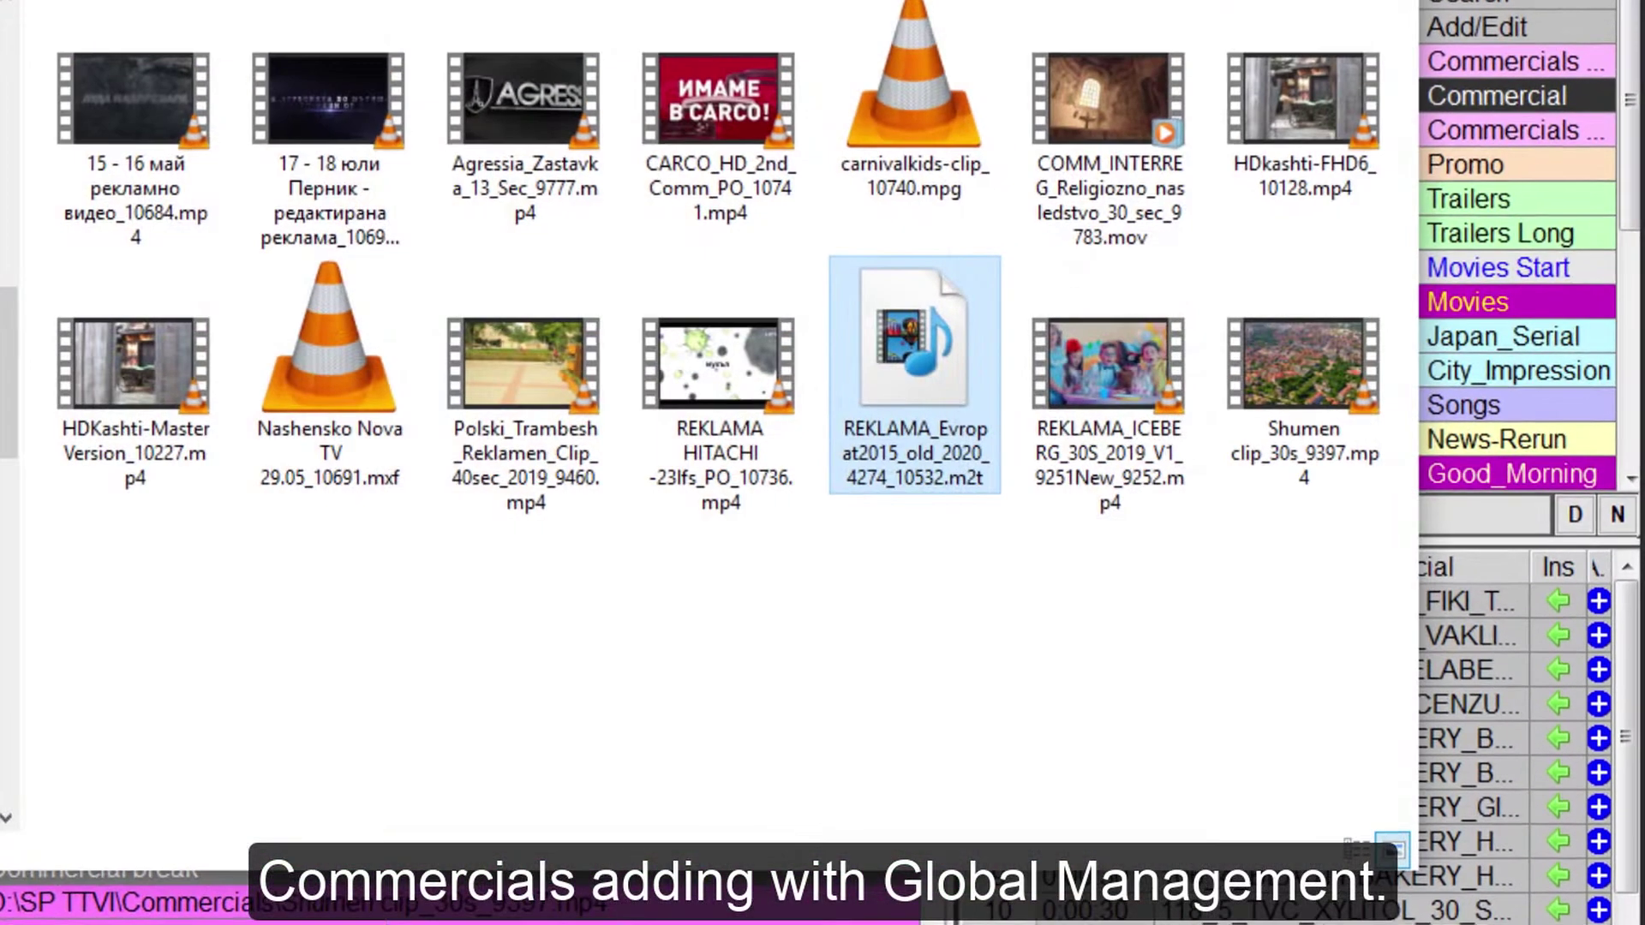
- Duplicate Polski_Trambesh_Reklamen_Clip_40sec_2019_9460.mp4 in its folder and rename the copy to New_Commercial.mp4
left_click(562, 381)
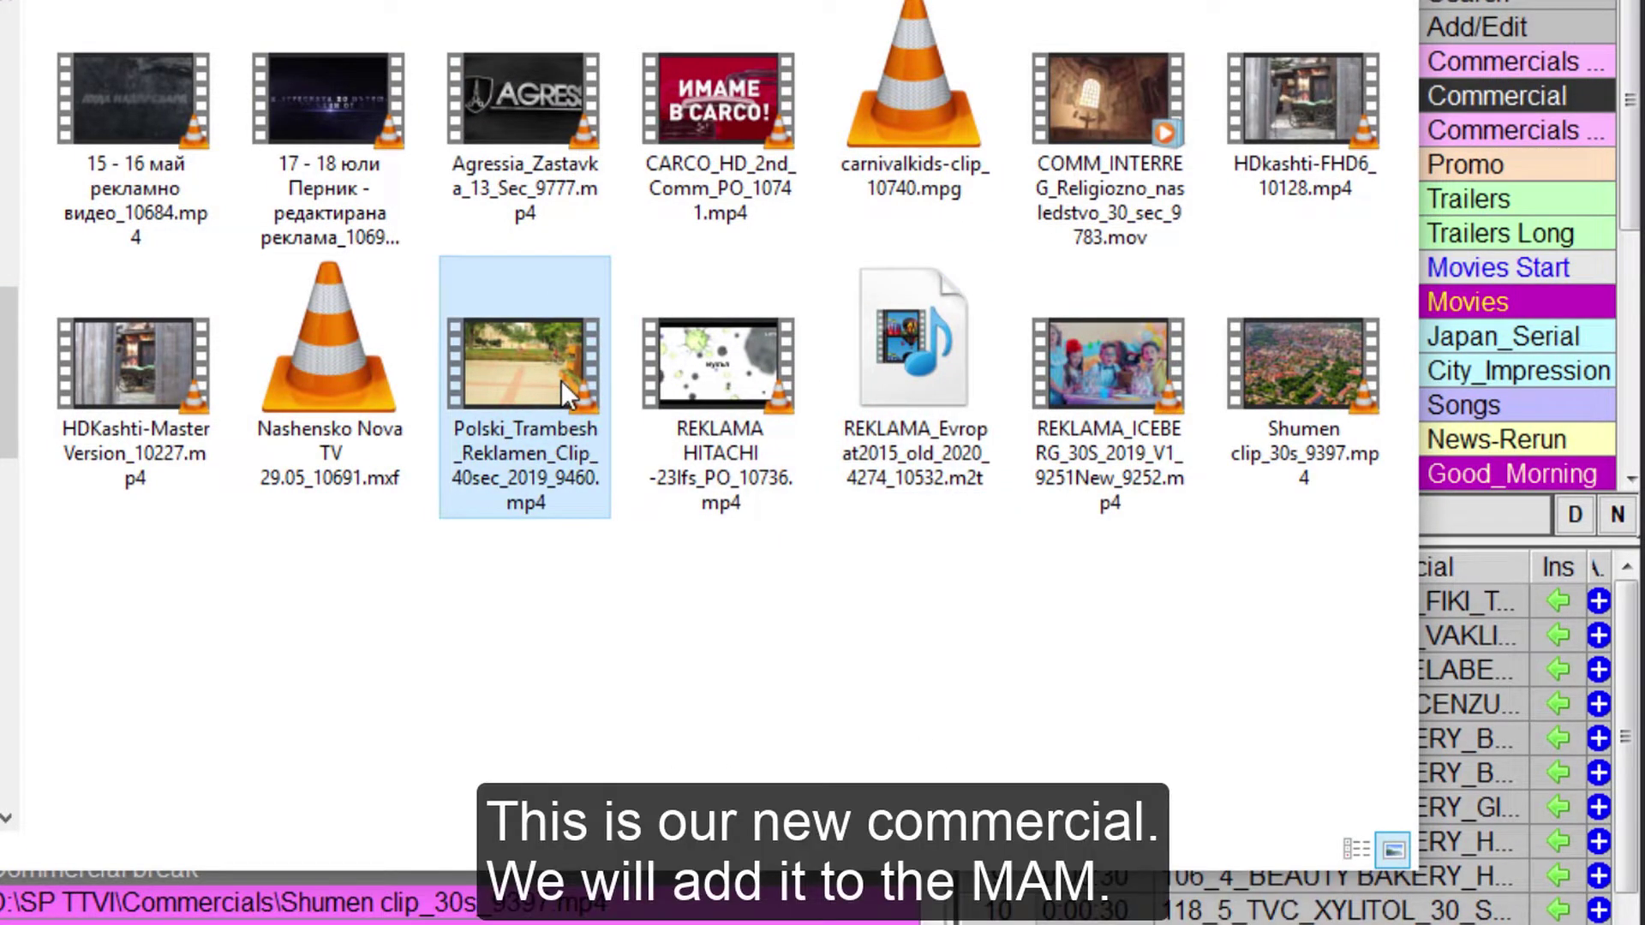
key("ctrl+v")
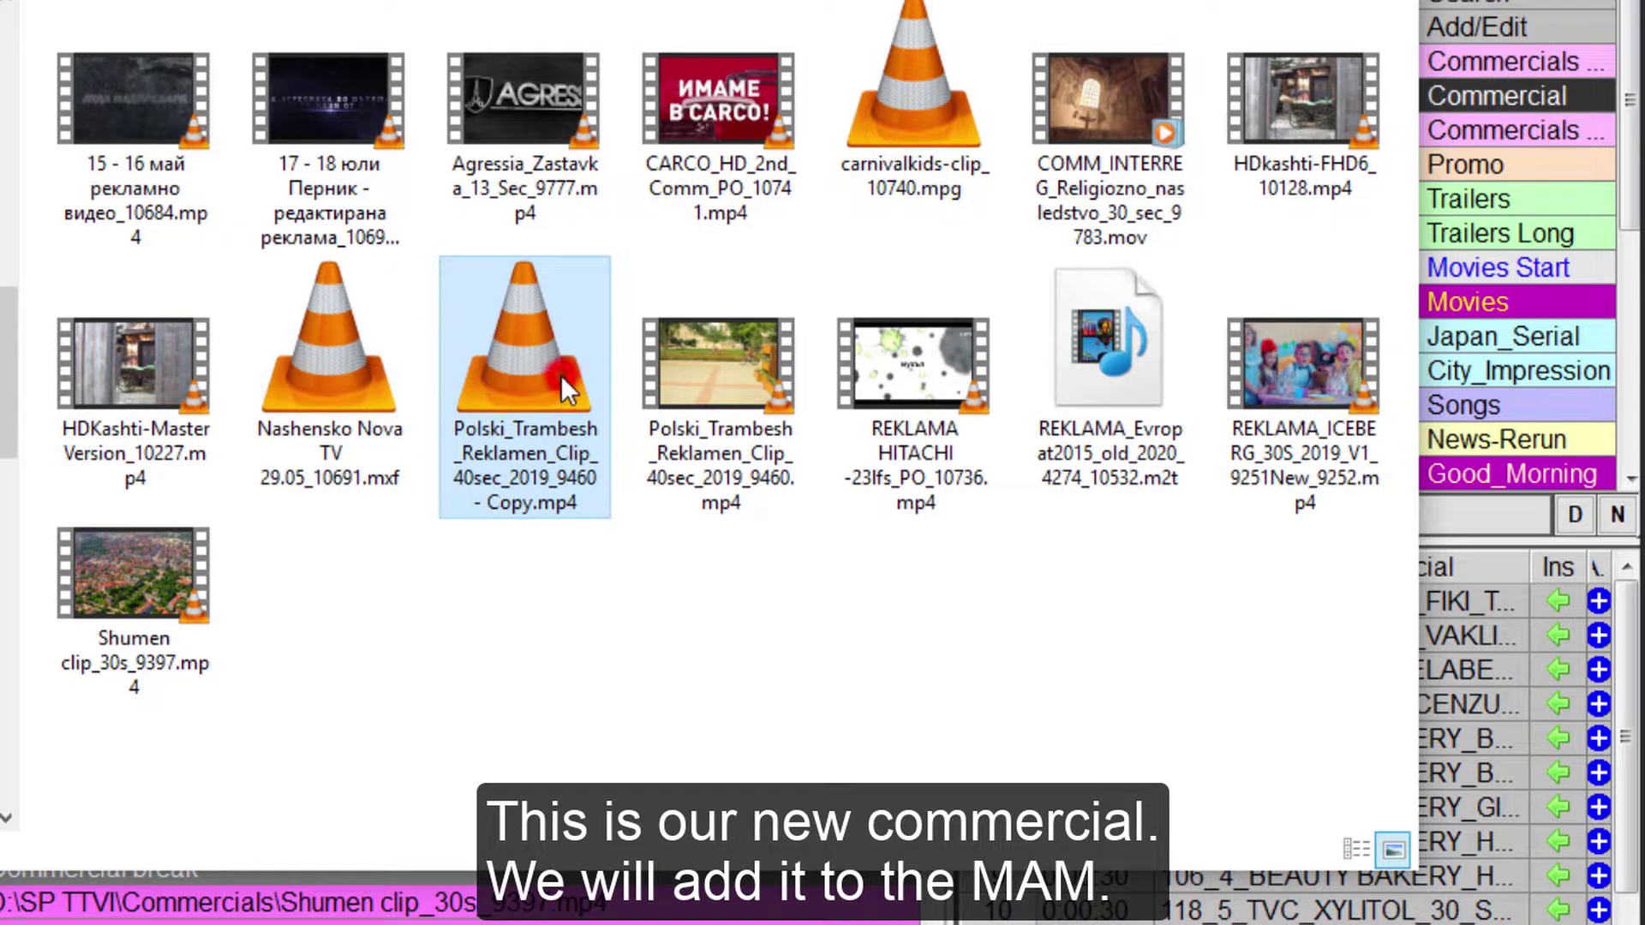
key("F2")
type("New_C")
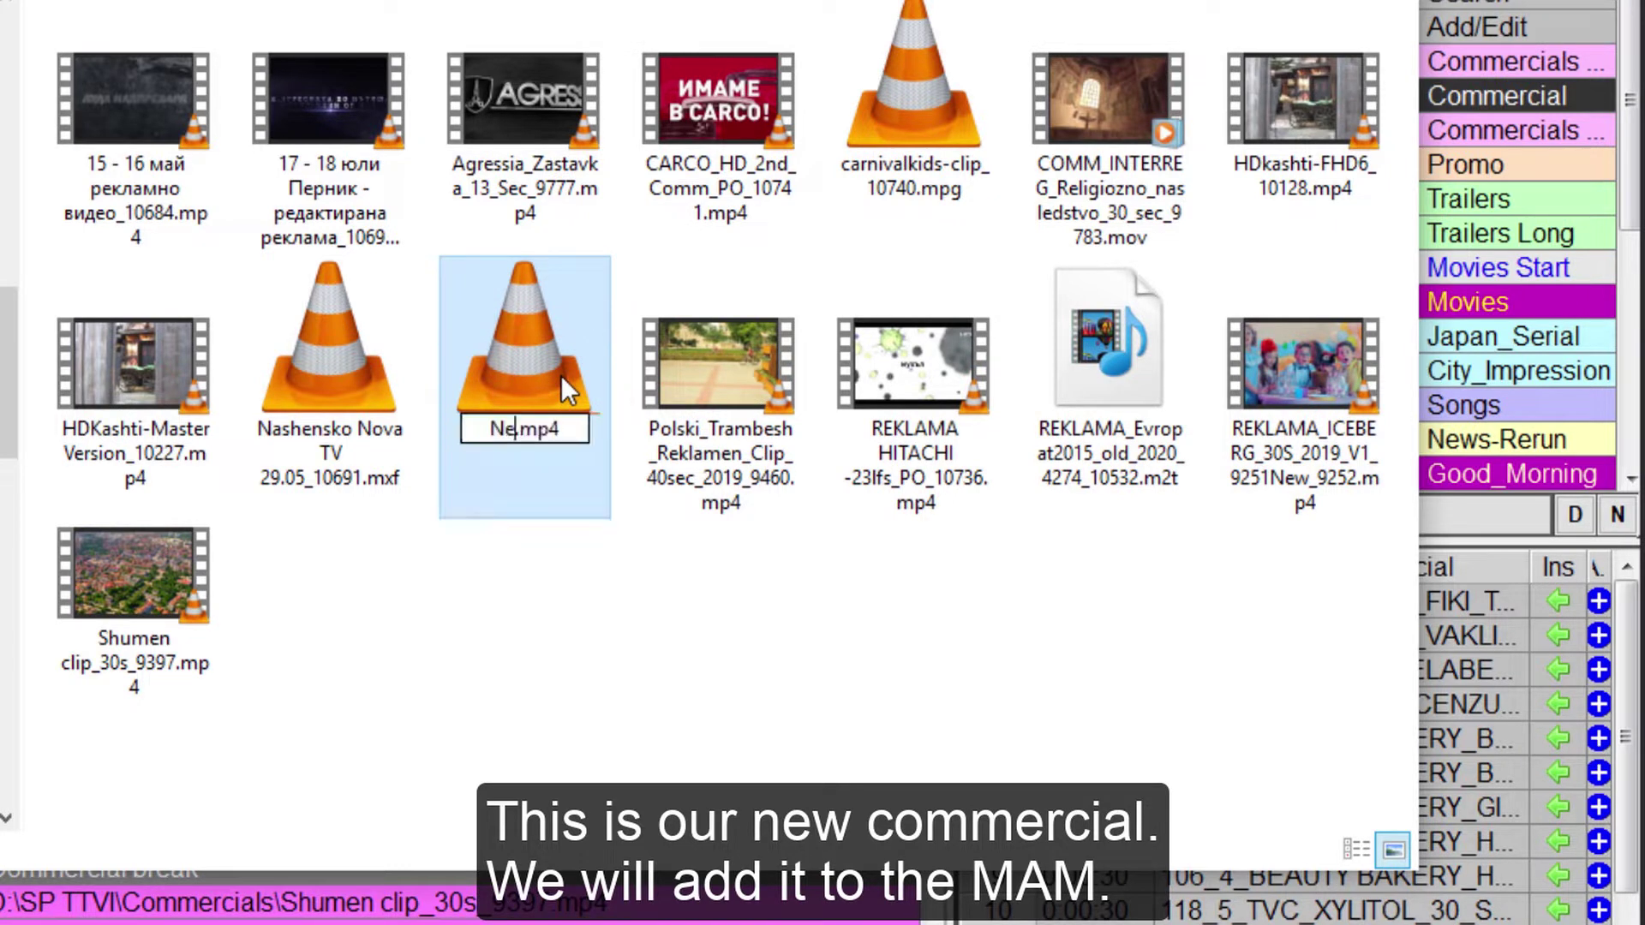
type("ommercial")
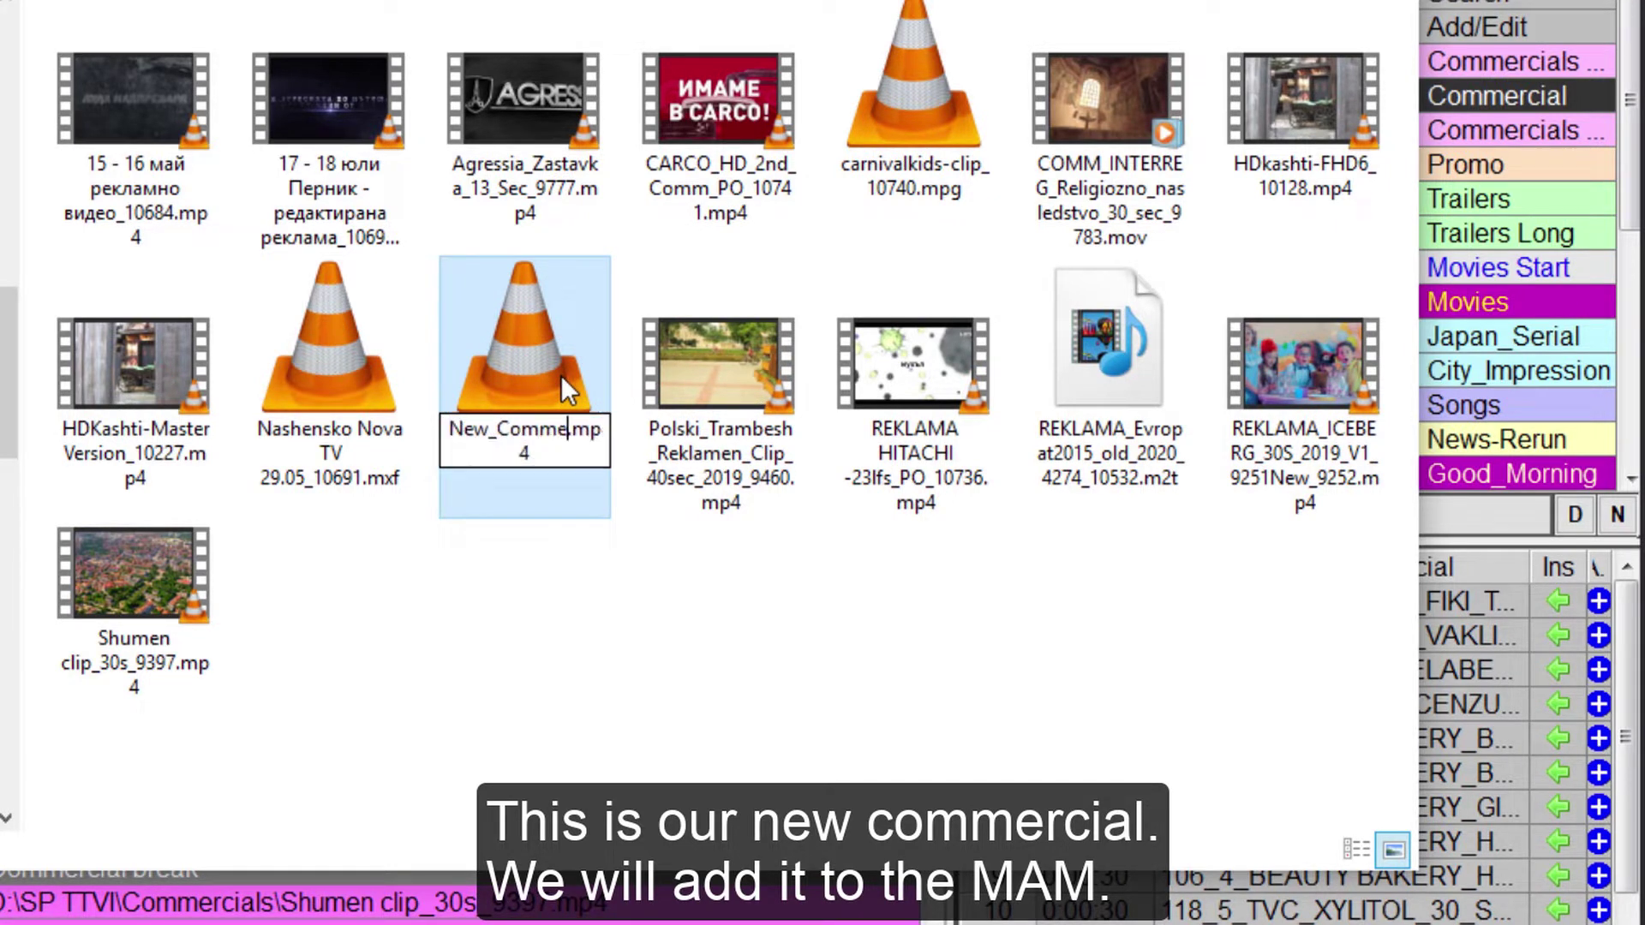
key("Return")
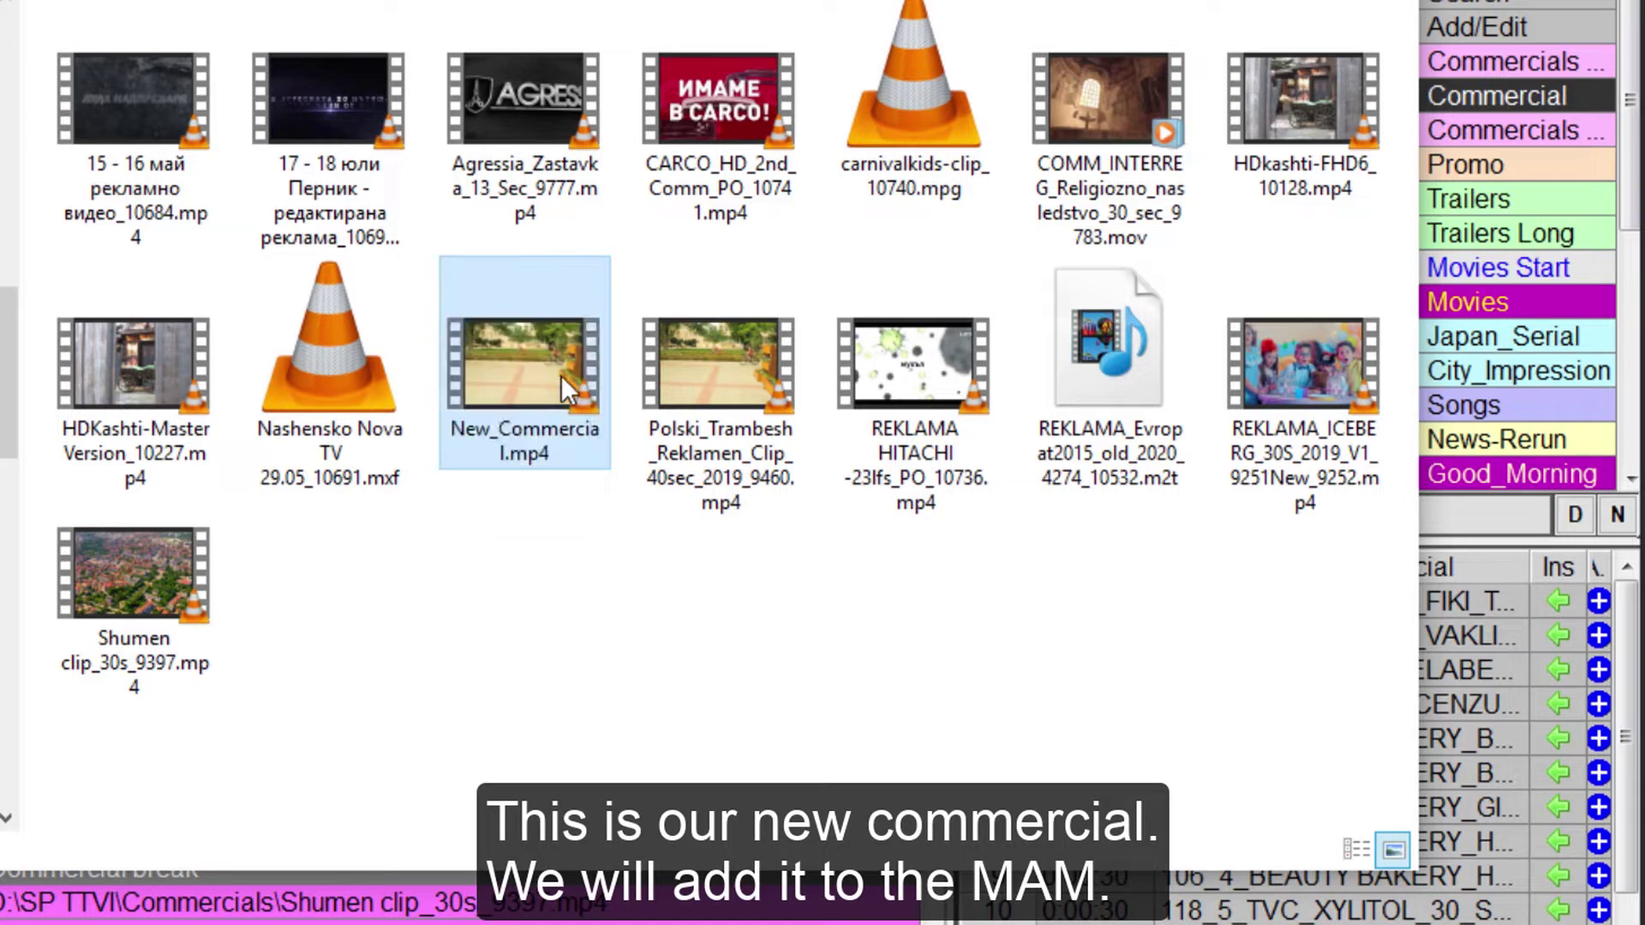
- Add New_Commercial.mp4 to the Commercial category of the MAM
left_click_drag(562, 375, 1576, 90)
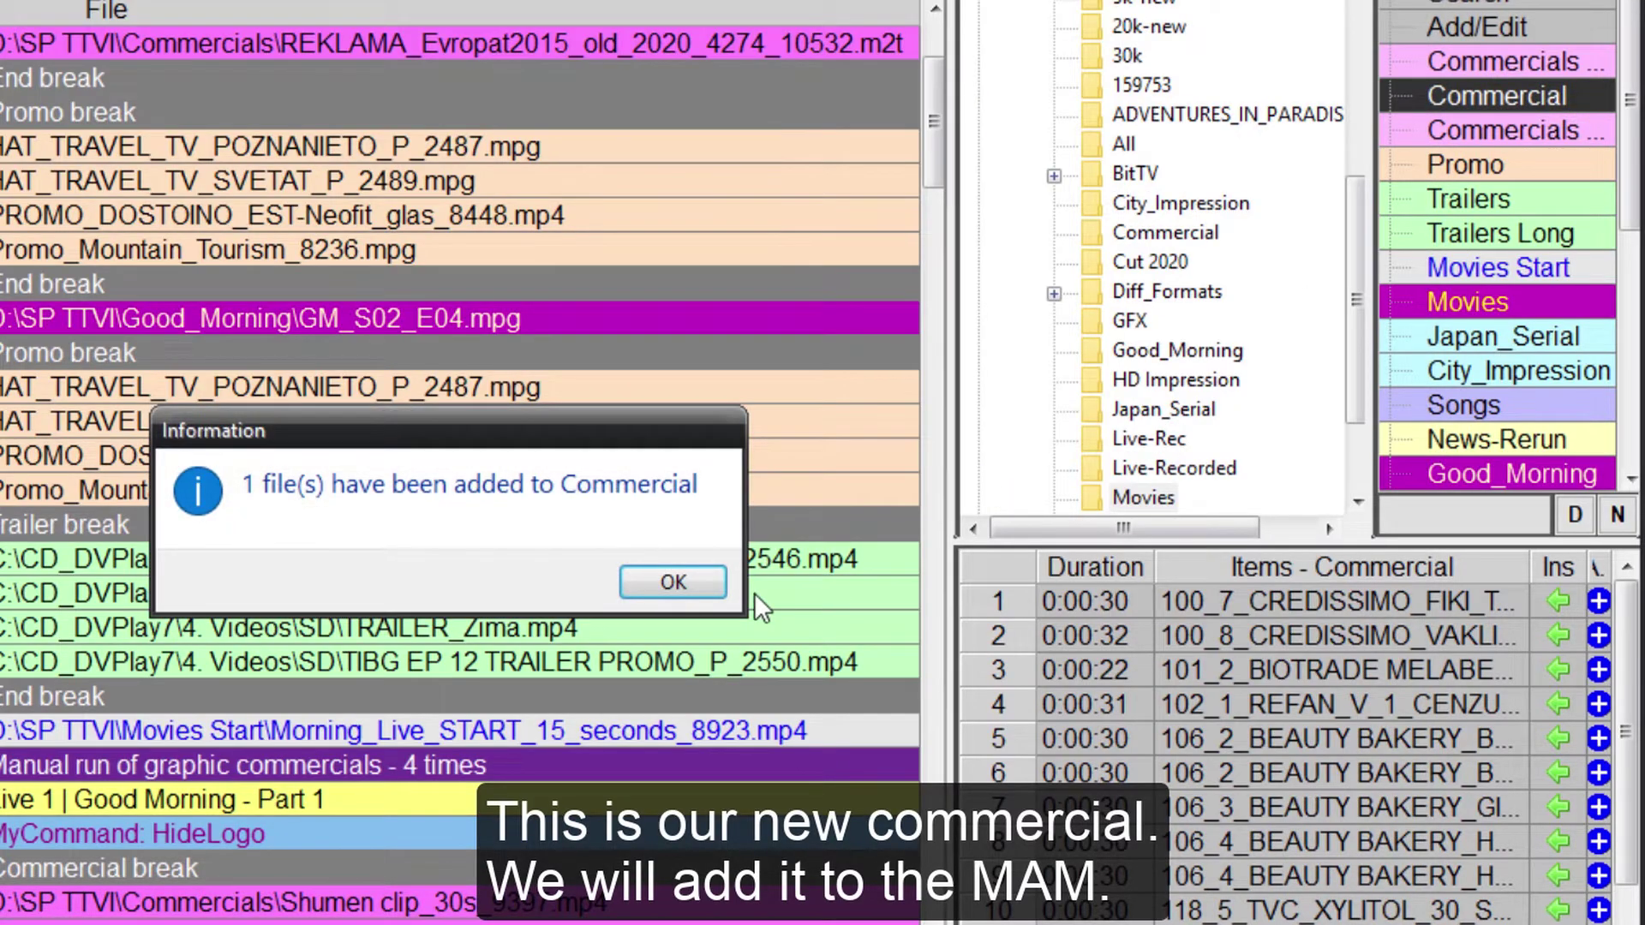
left_click(690, 589)
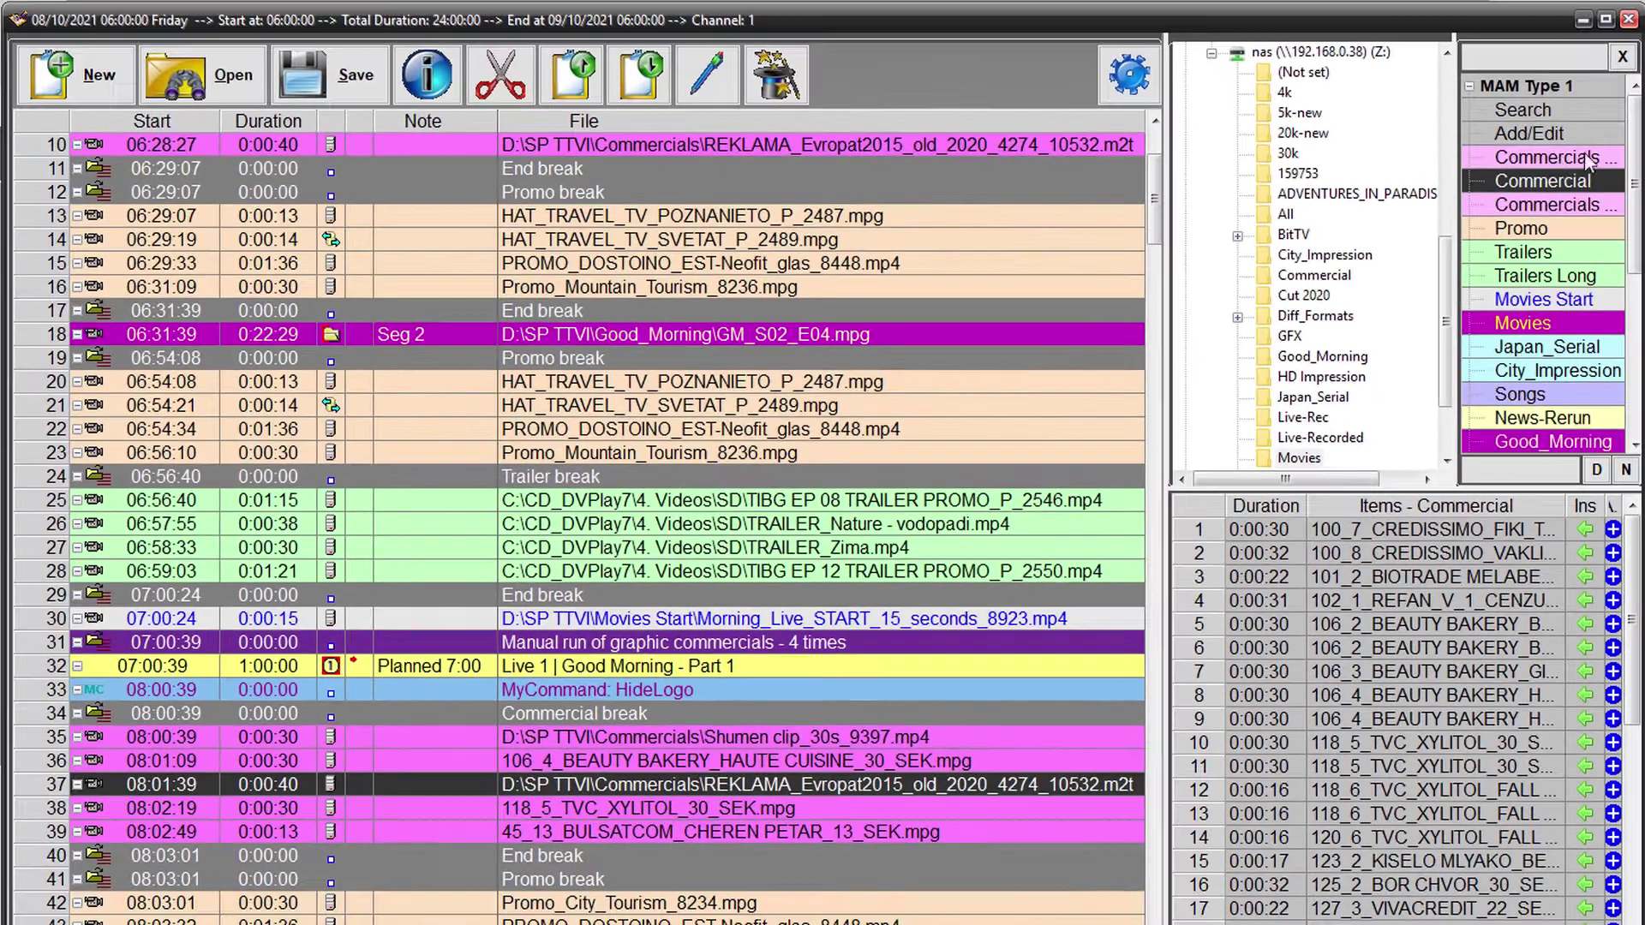
- Start adding New_Commercial.mp4 to the Commercial blocks of the current playlist only, asking for every block
left_click(1542, 176)
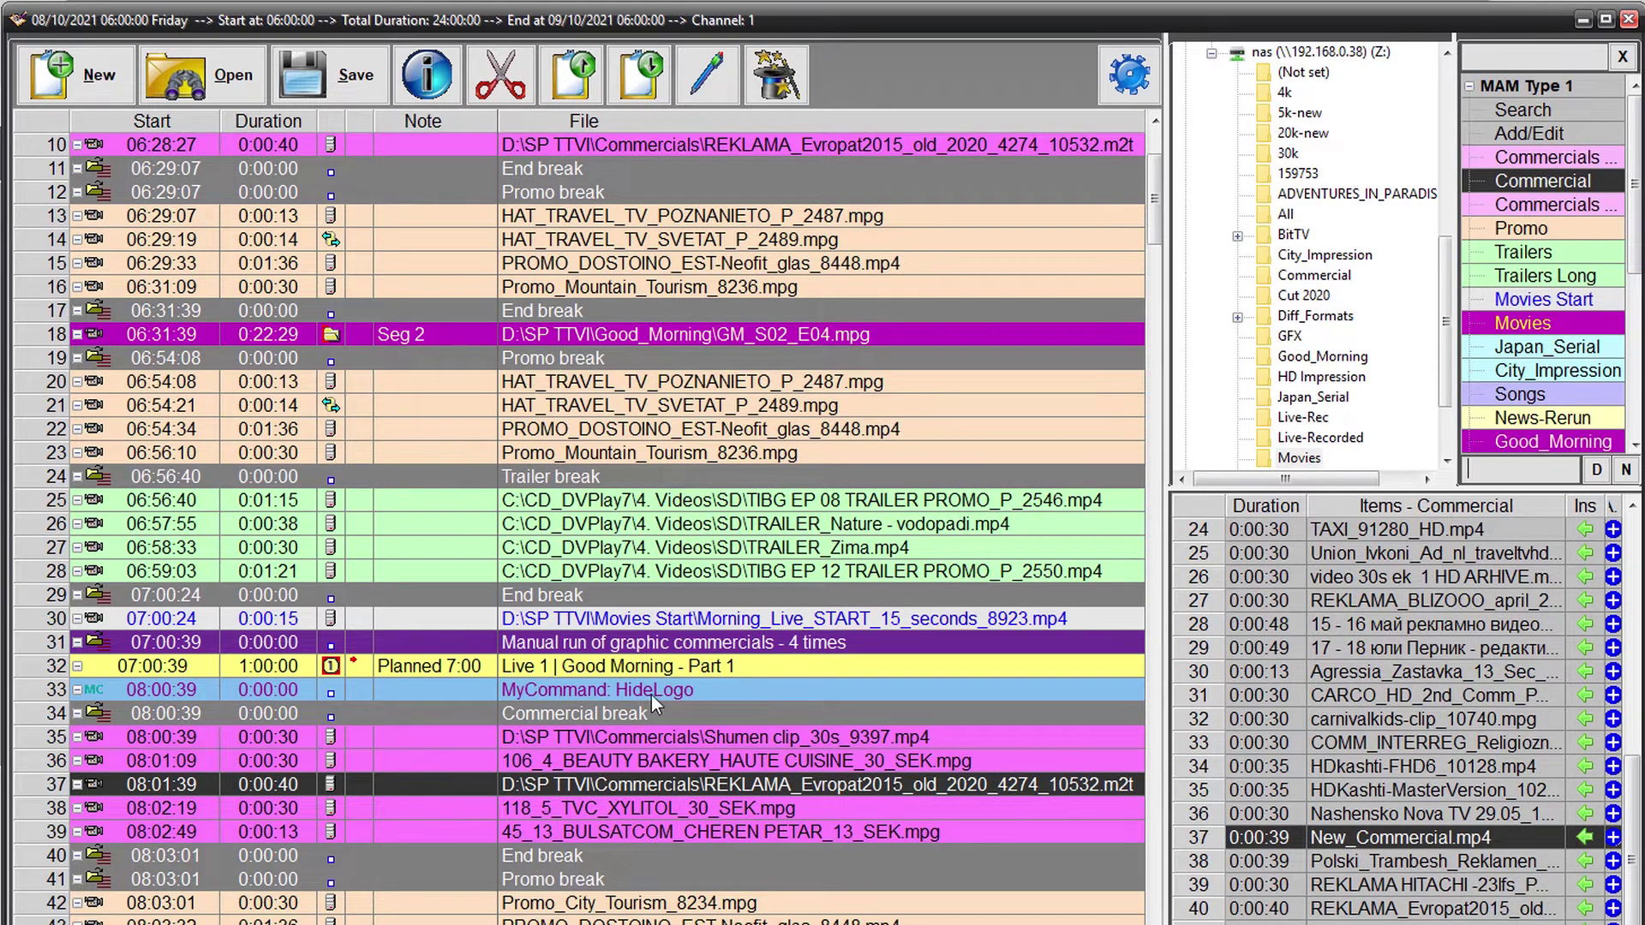
left_click(656, 737)
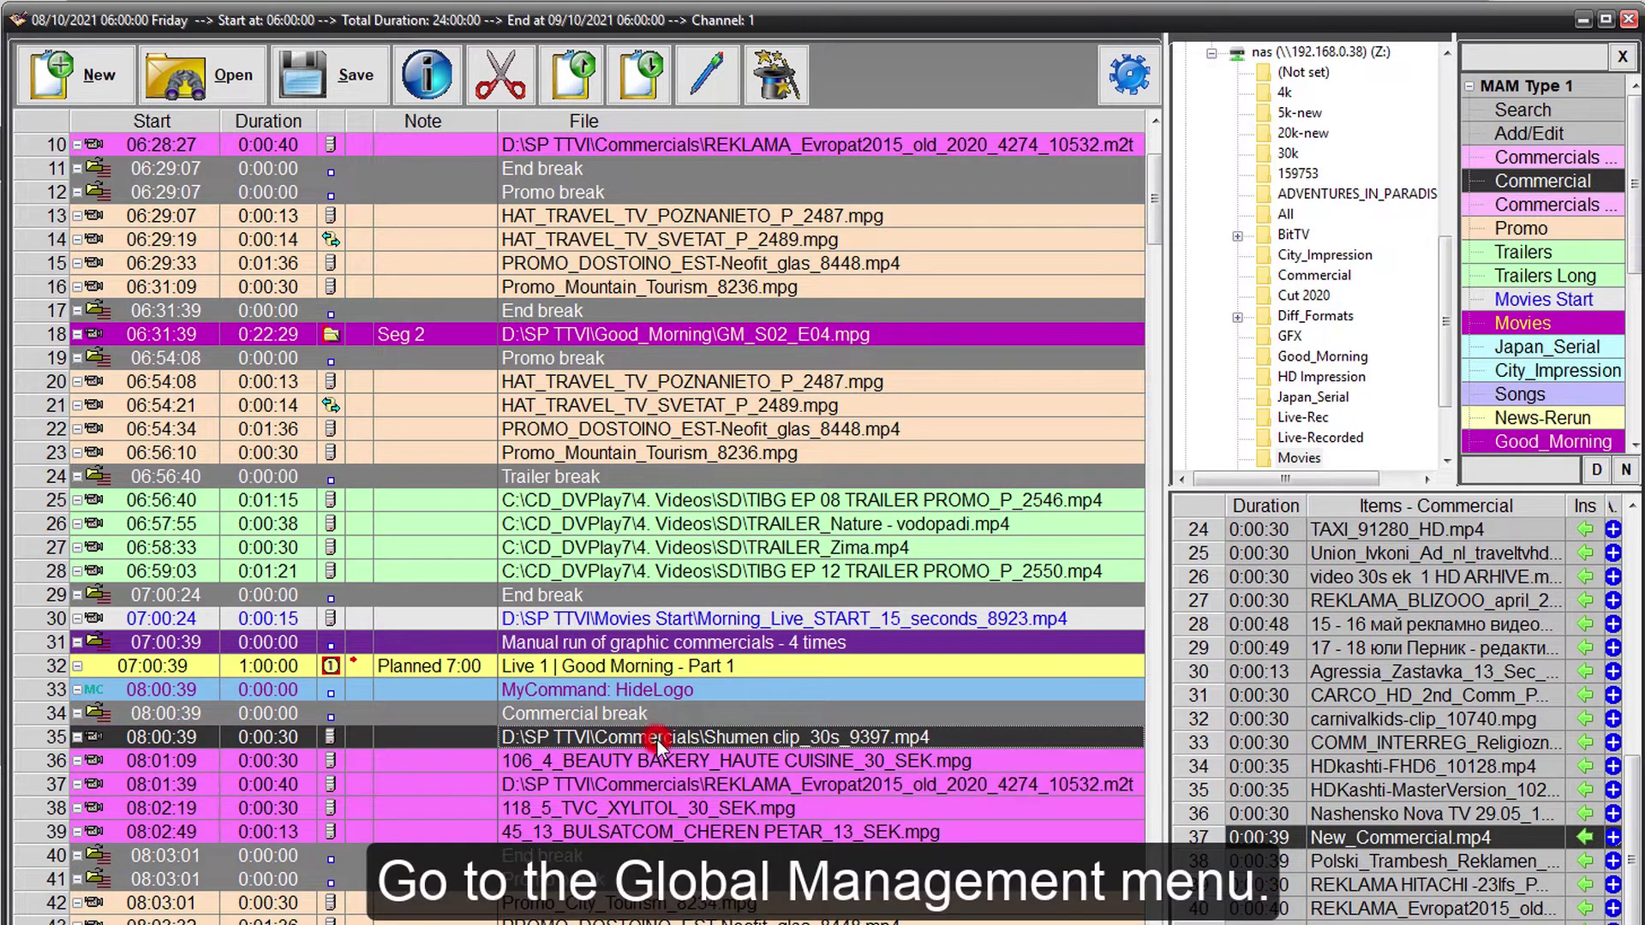
left_click(715, 77)
mouse_move(841, 514)
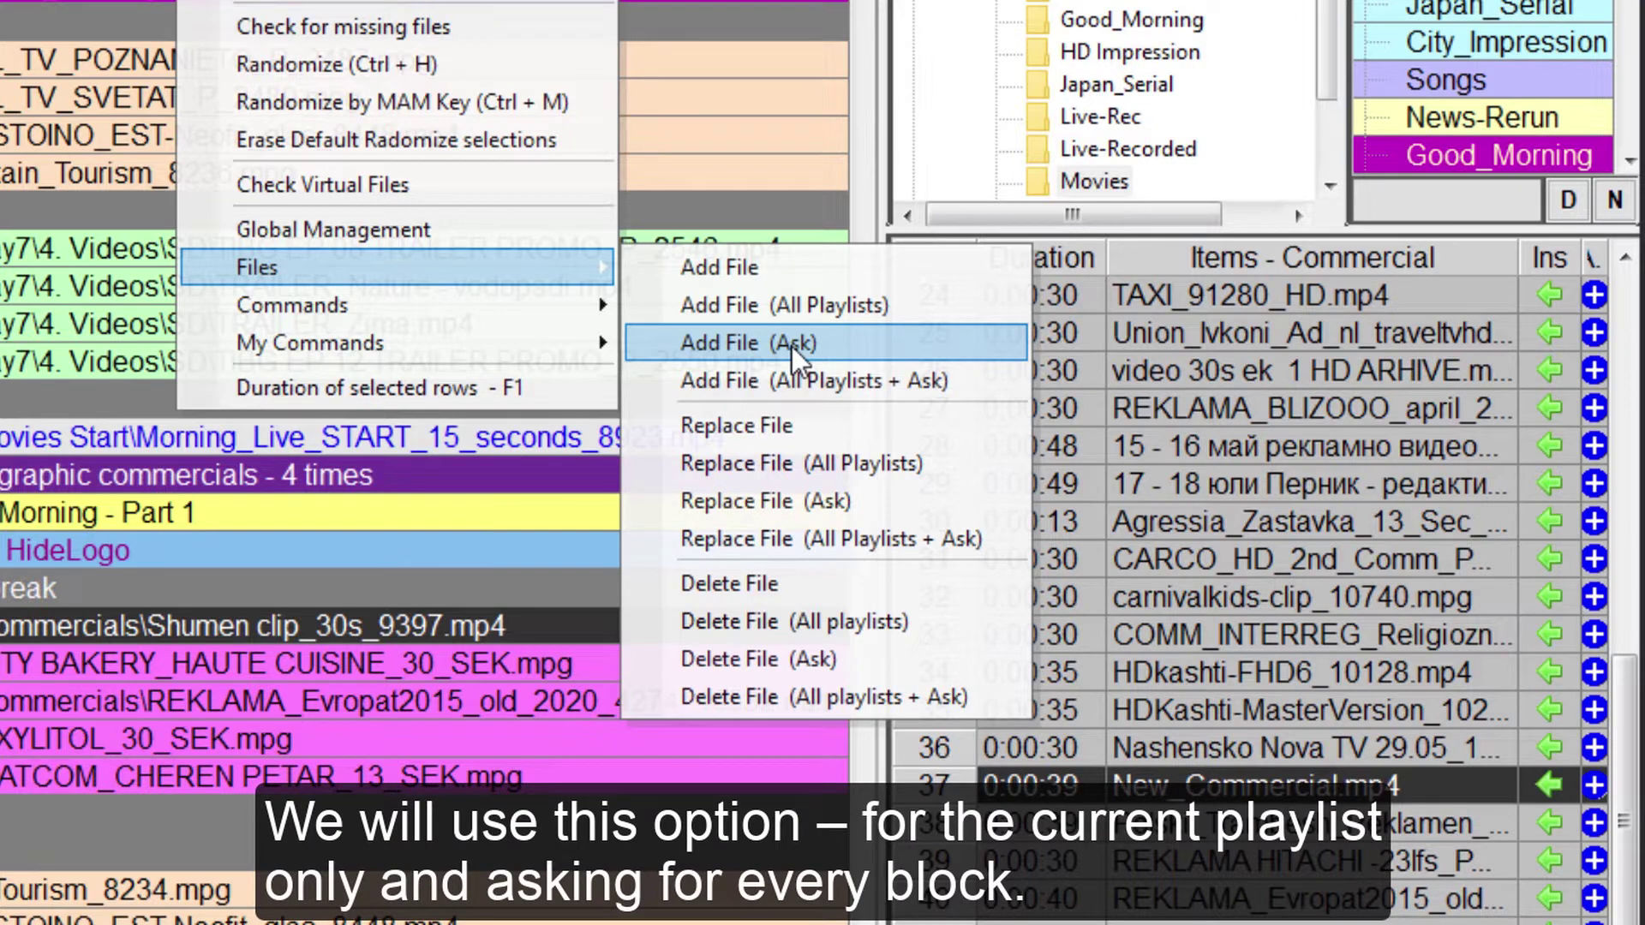
left_click(792, 346)
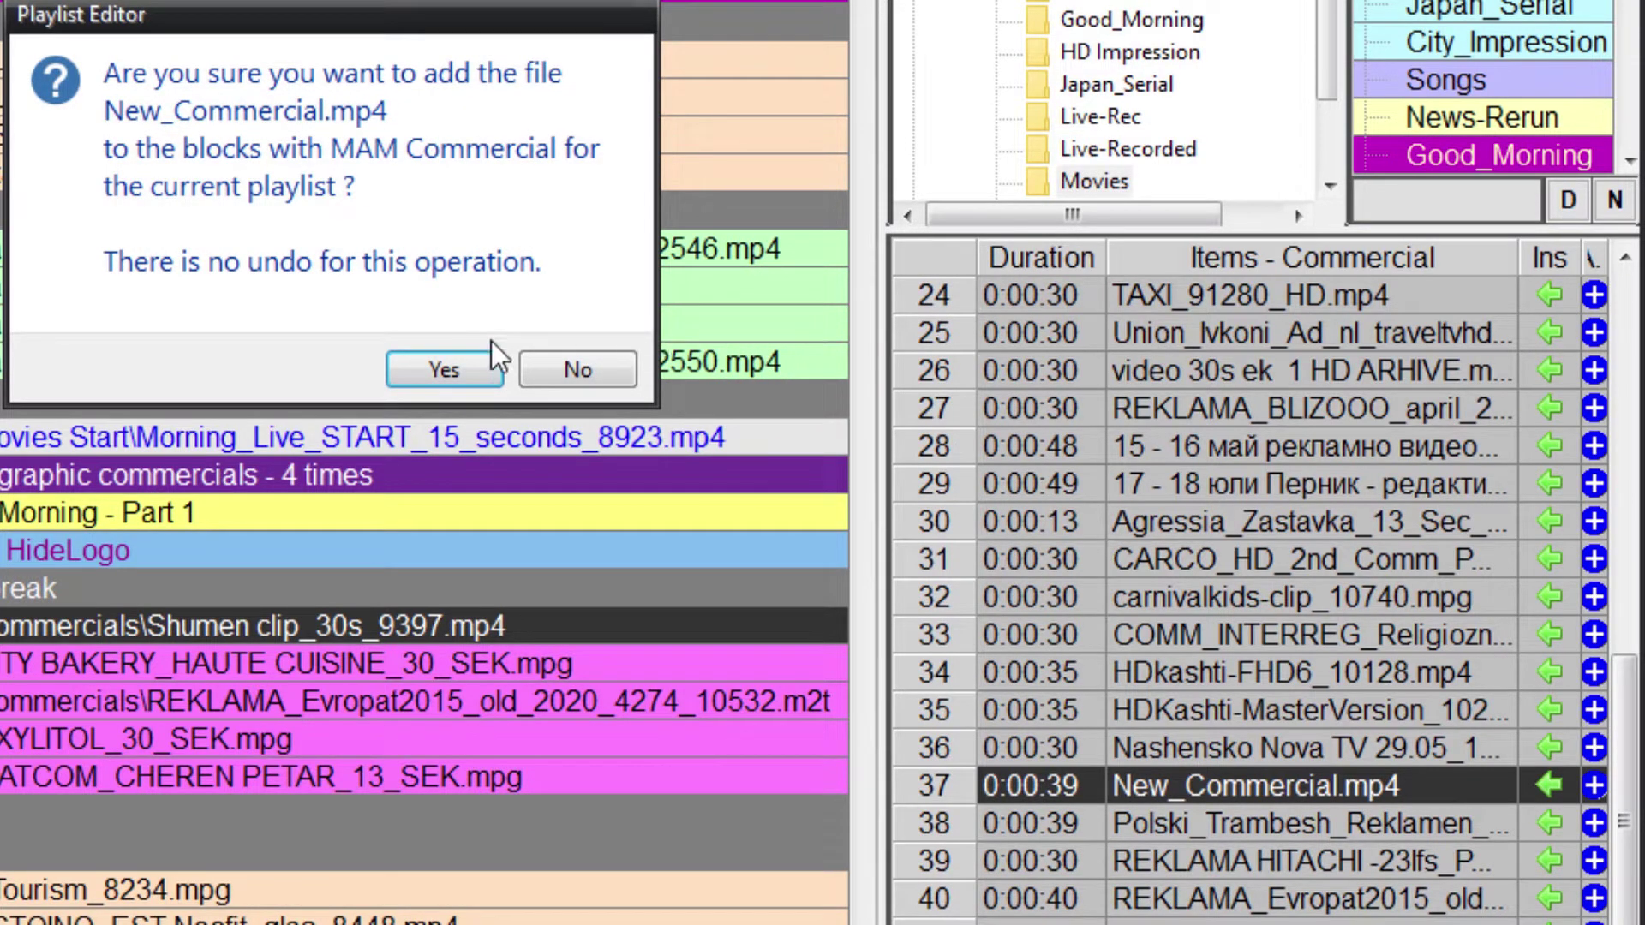
left_click(449, 367)
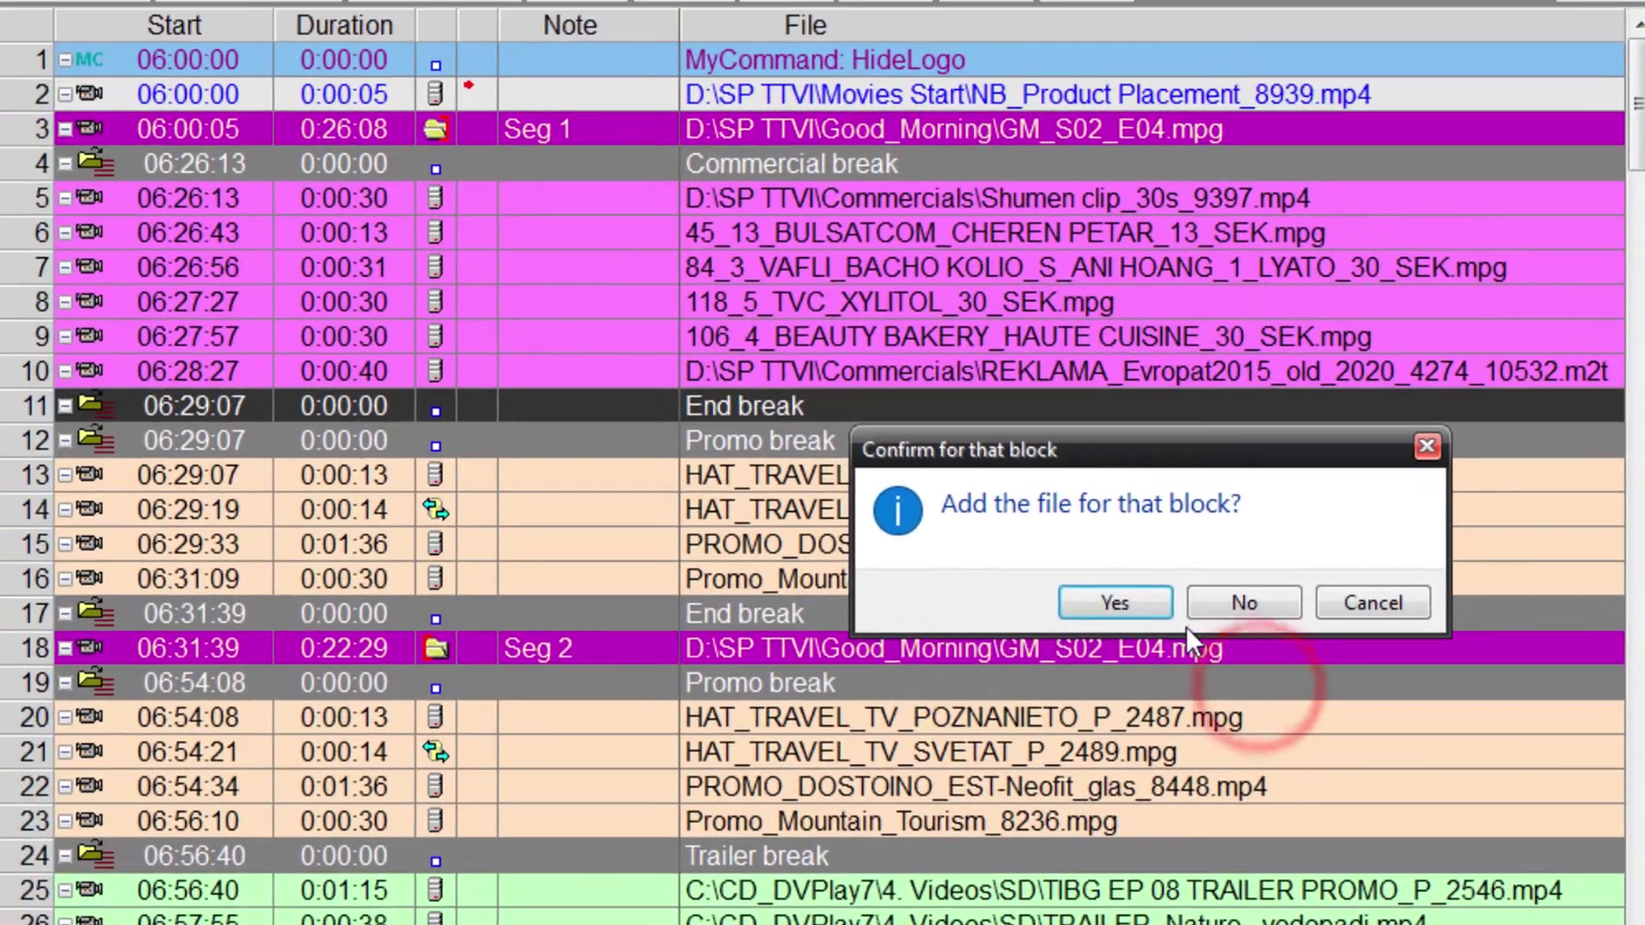
- Accept New_Commercial.mp4 for the morning Commercial blocks and decline it for the blocks from 12:09:45 until 14:32:02
left_click(1114, 603)
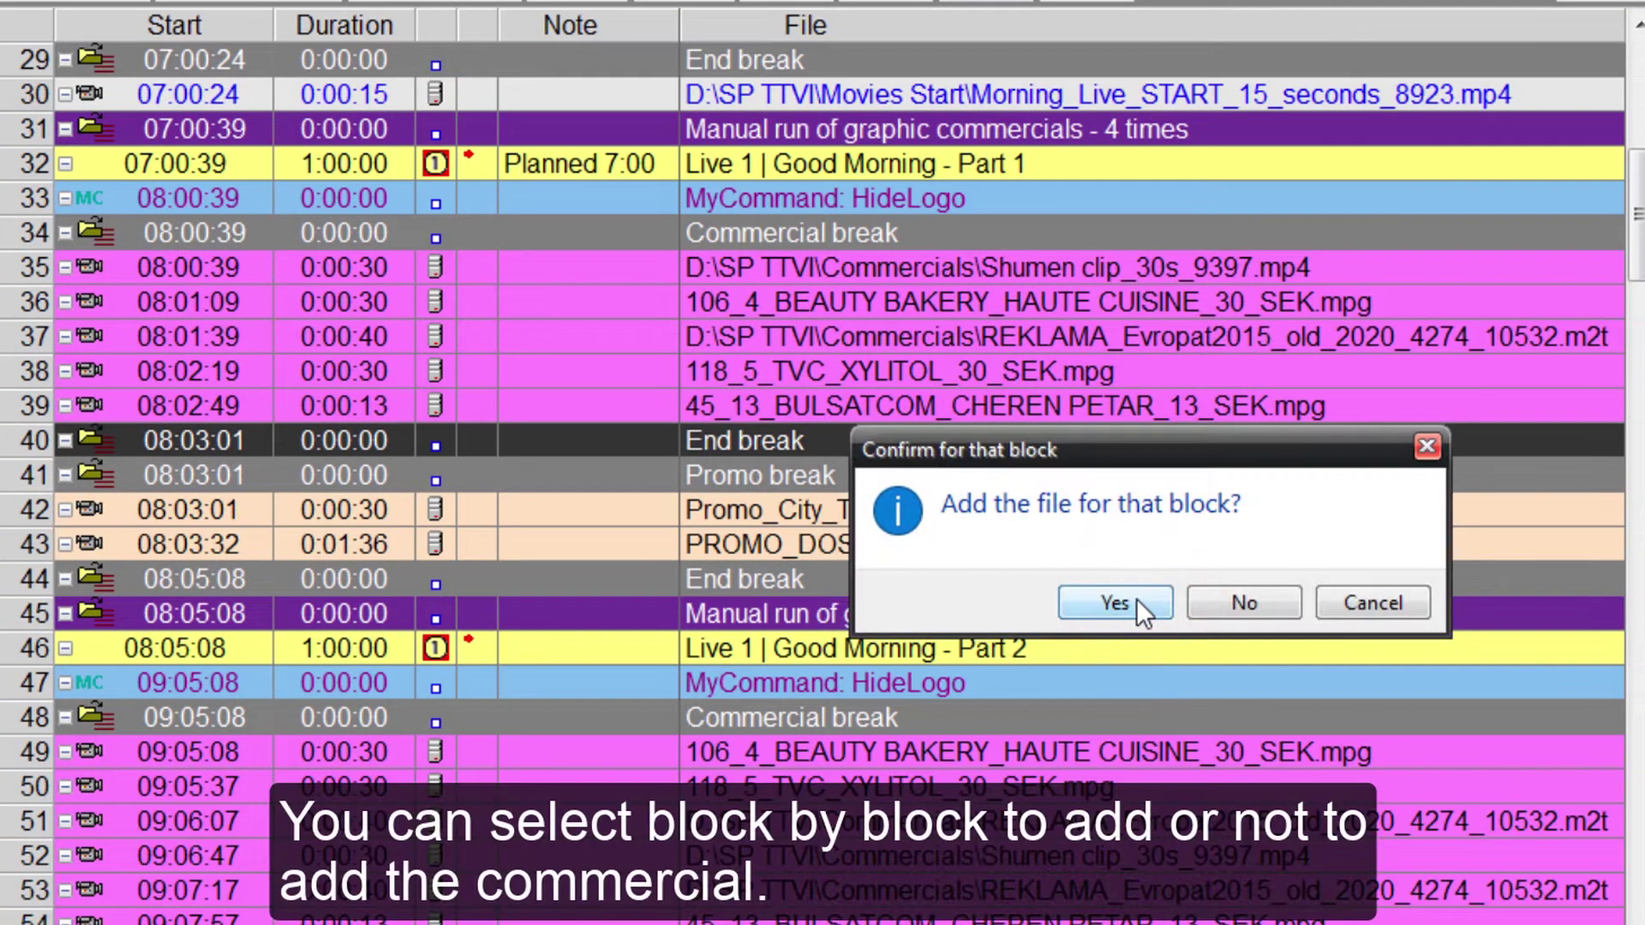
left_click(1114, 602)
left_click(1115, 602)
left_click(1246, 602)
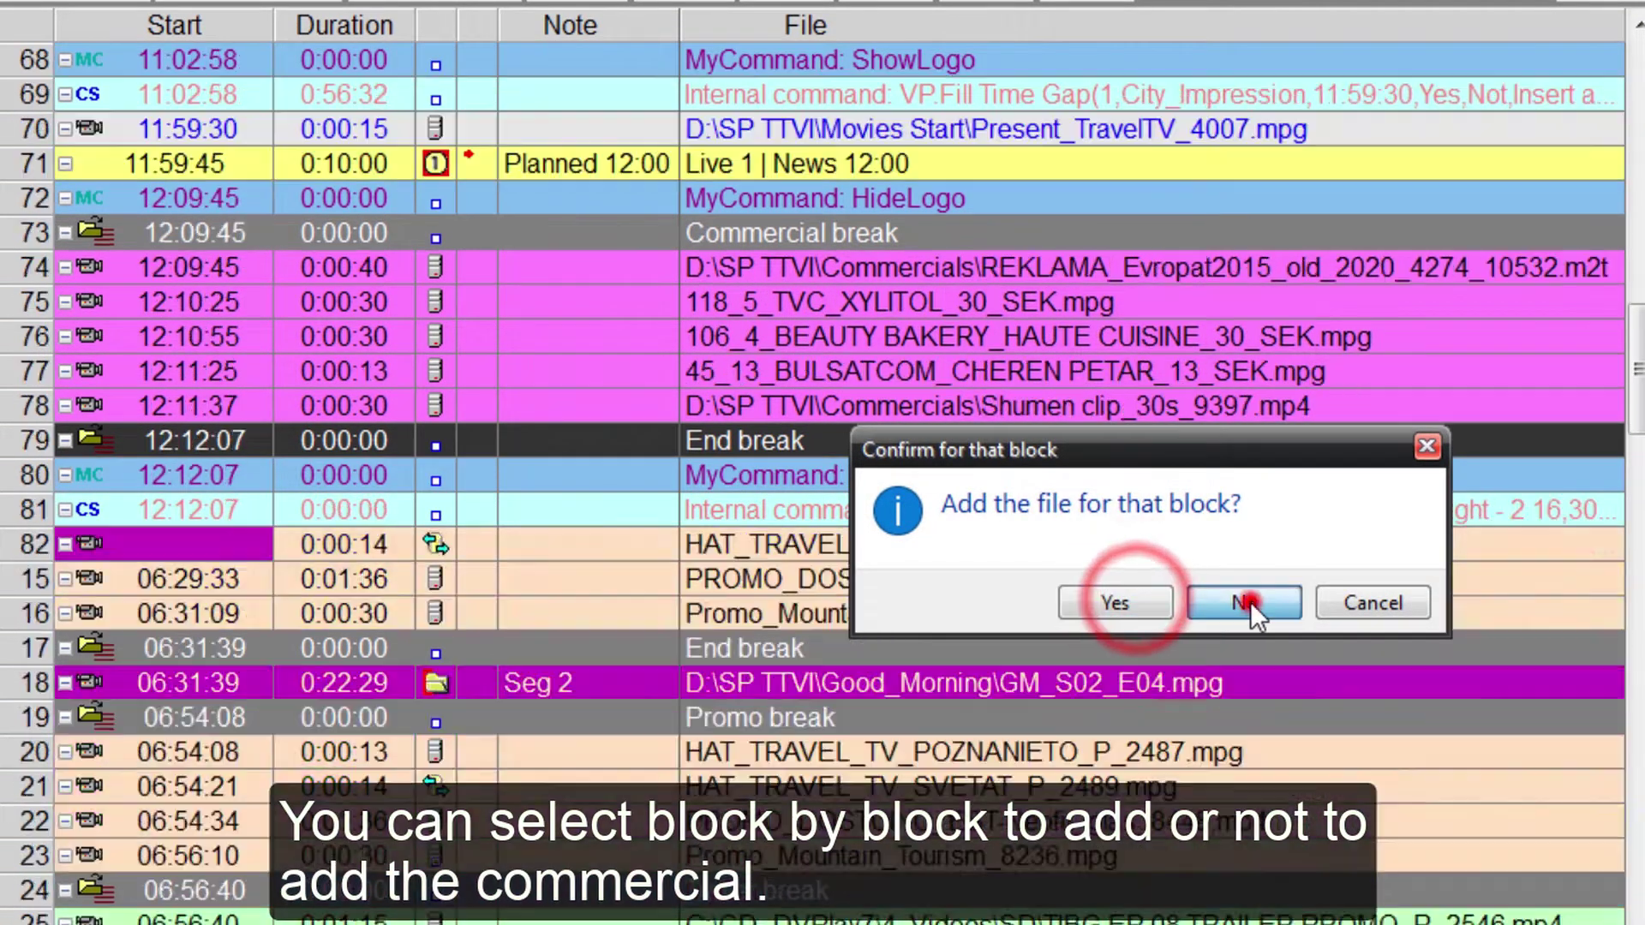
left_click(1250, 601)
left_click(1251, 602)
left_click(1251, 601)
- Add New_Commercial.mp4 to the Commercial blocks from 14:32:02 onward, declining it for one block before 20:28:05
left_click(1086, 598)
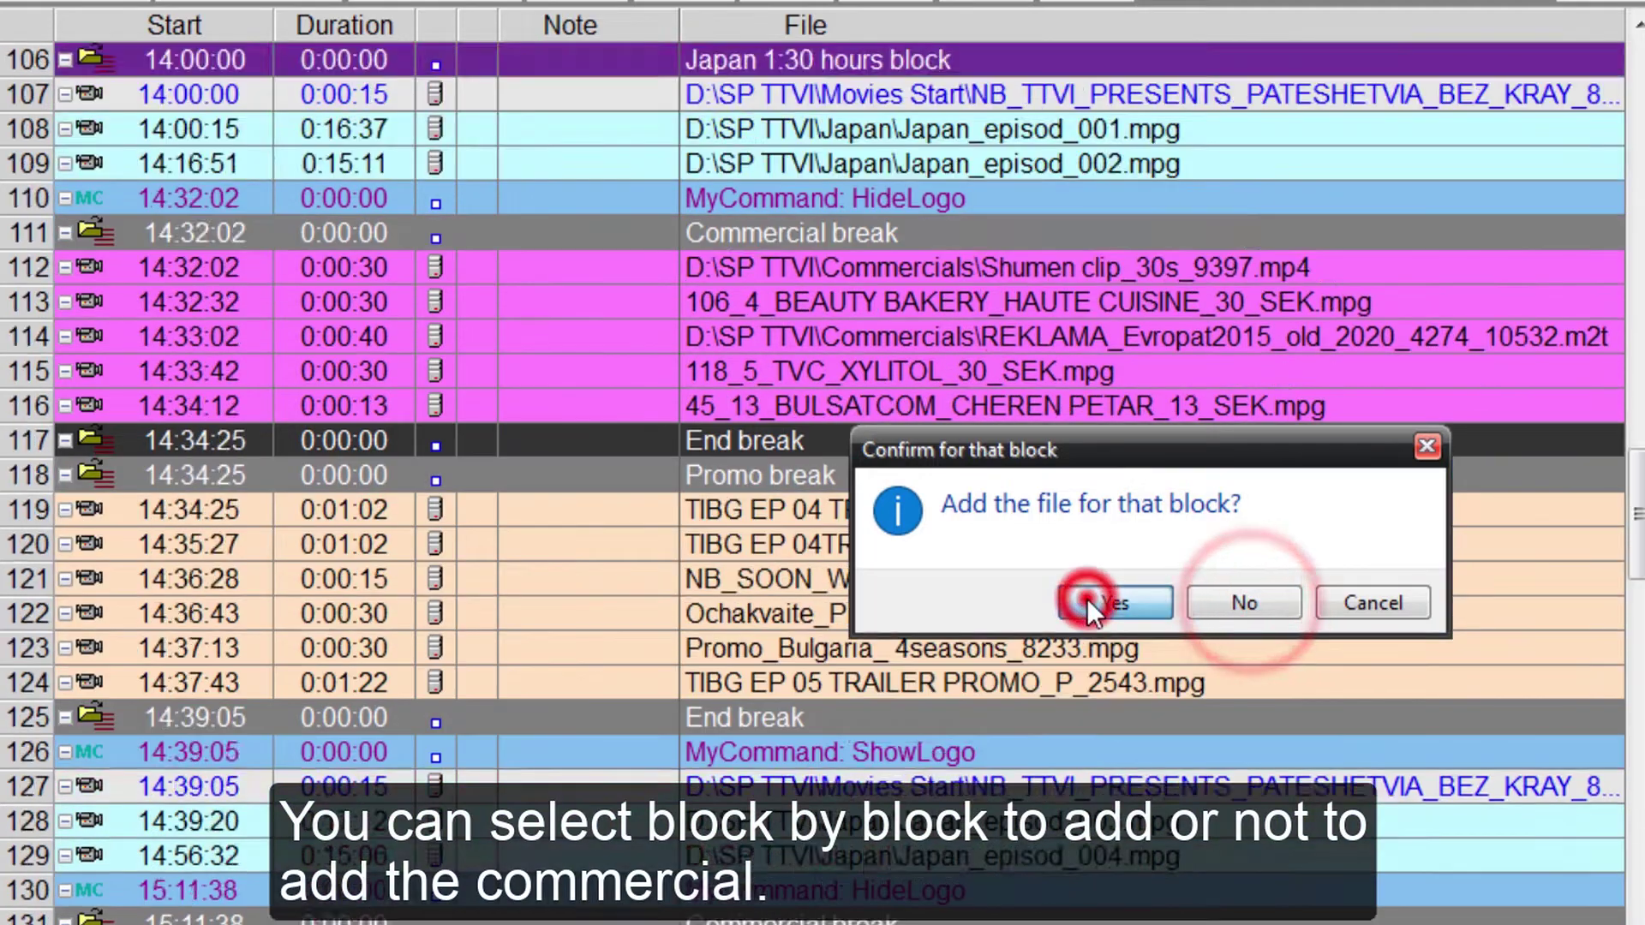
left_click(1087, 598)
left_click(1087, 598)
left_click(1087, 598)
left_click(1088, 600)
left_click(1229, 603)
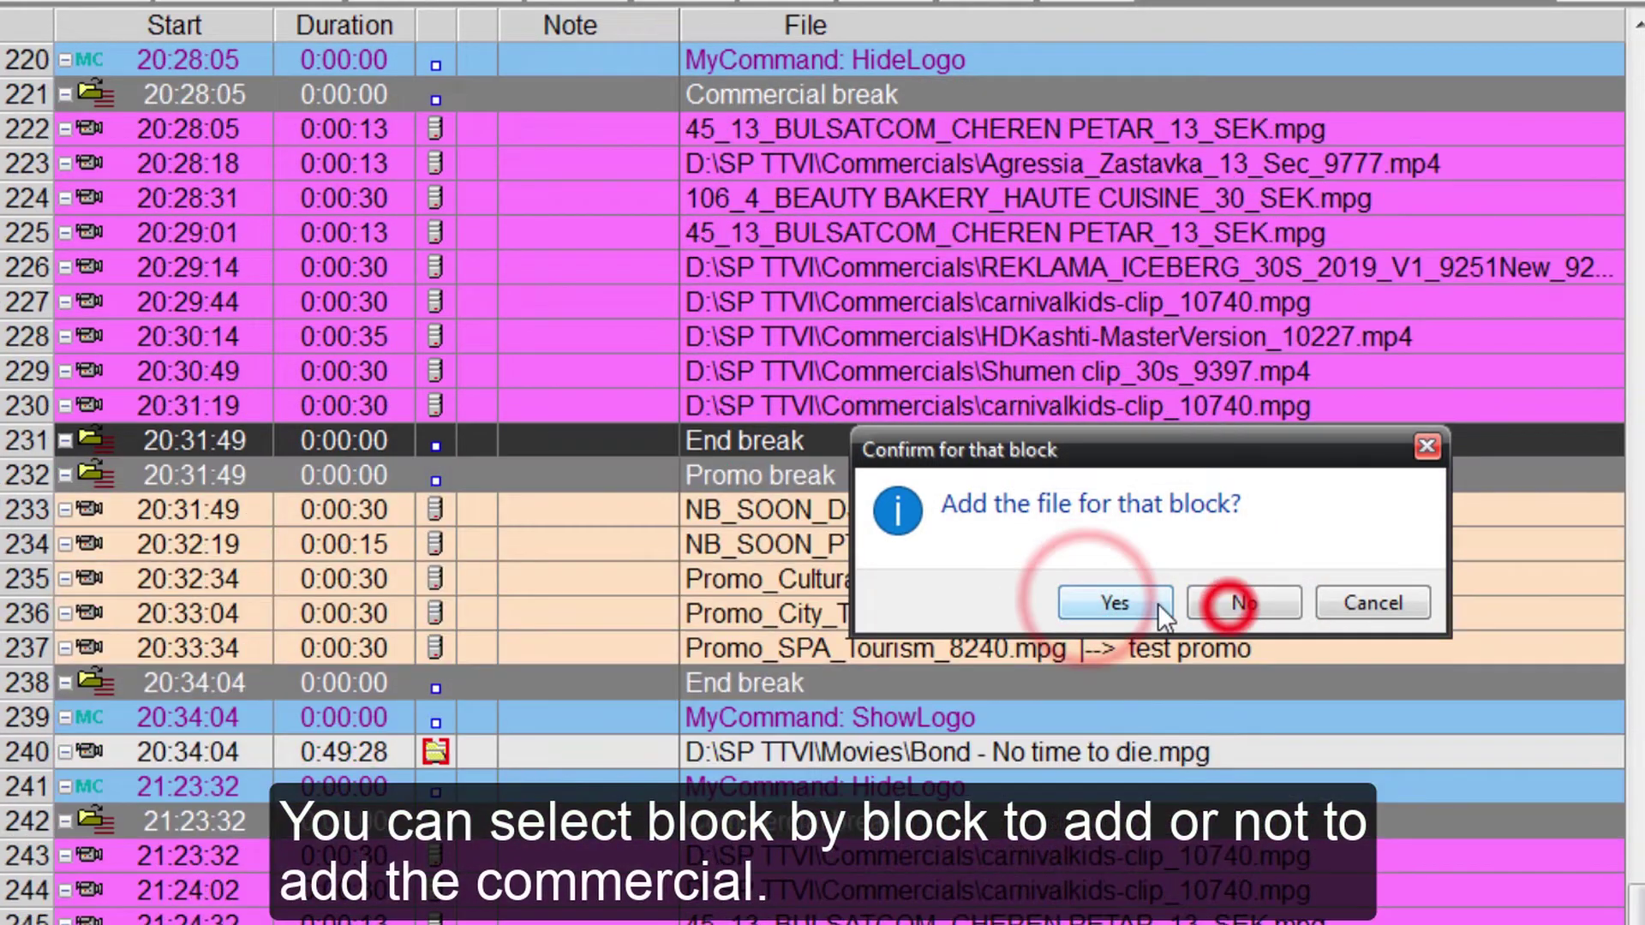
- Add New_Commercial.mp4 to the Commercial blocks from 20:28:05 through the night repeats and close the operation report
left_click(1103, 603)
left_click(1103, 603)
left_click(1104, 603)
left_click(1103, 603)
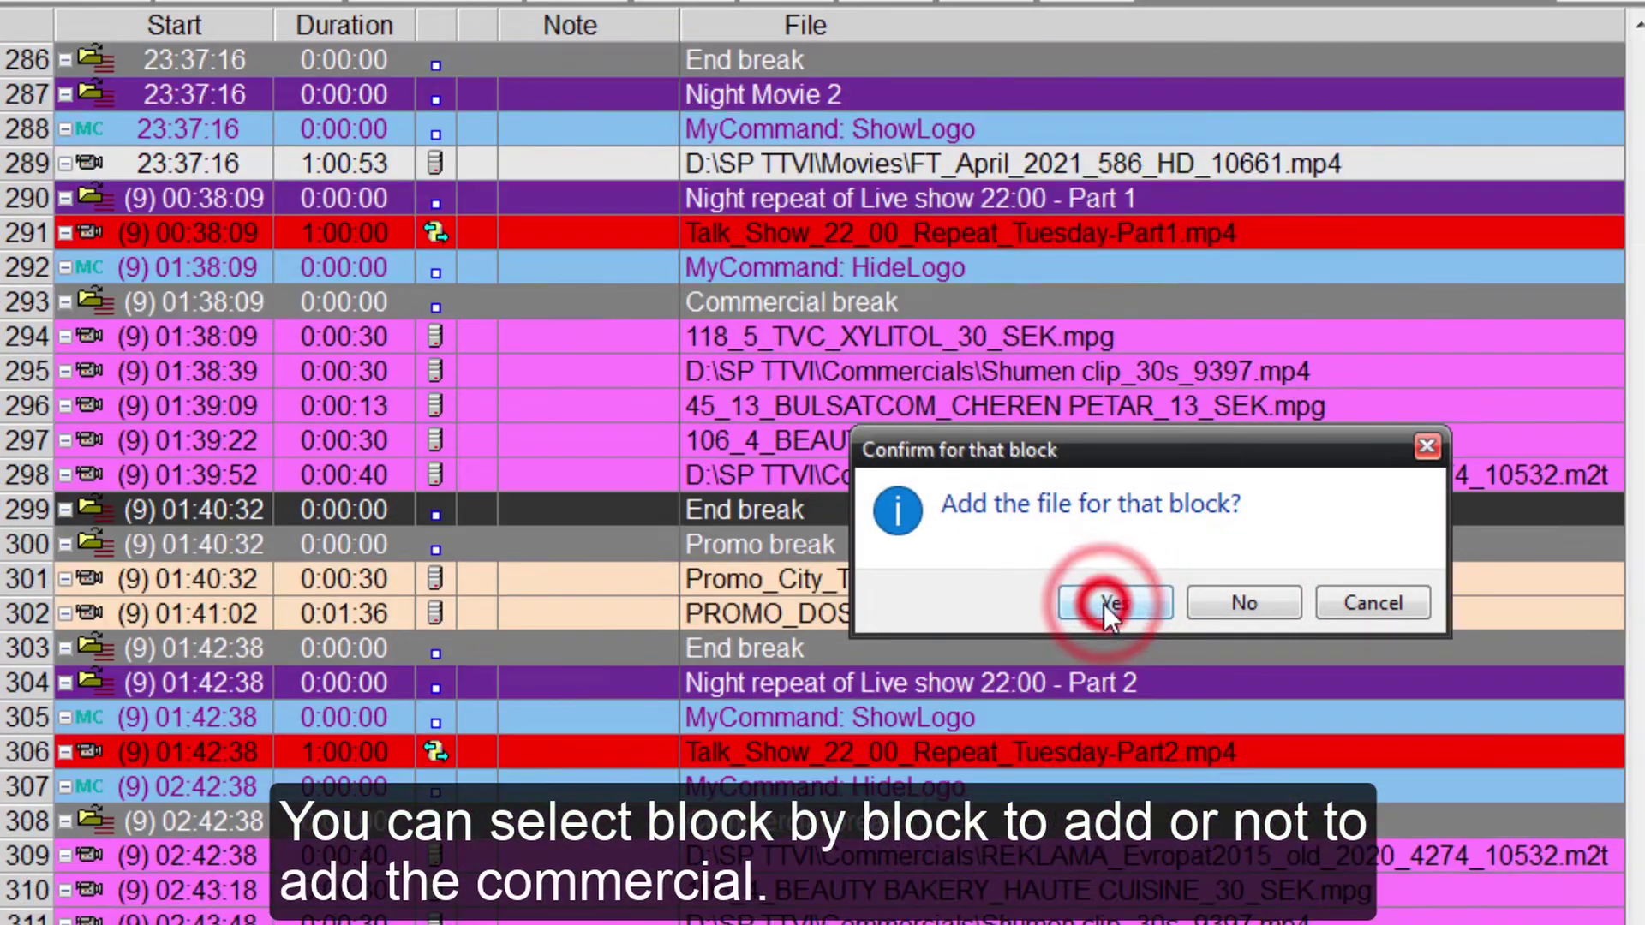
left_click(1103, 603)
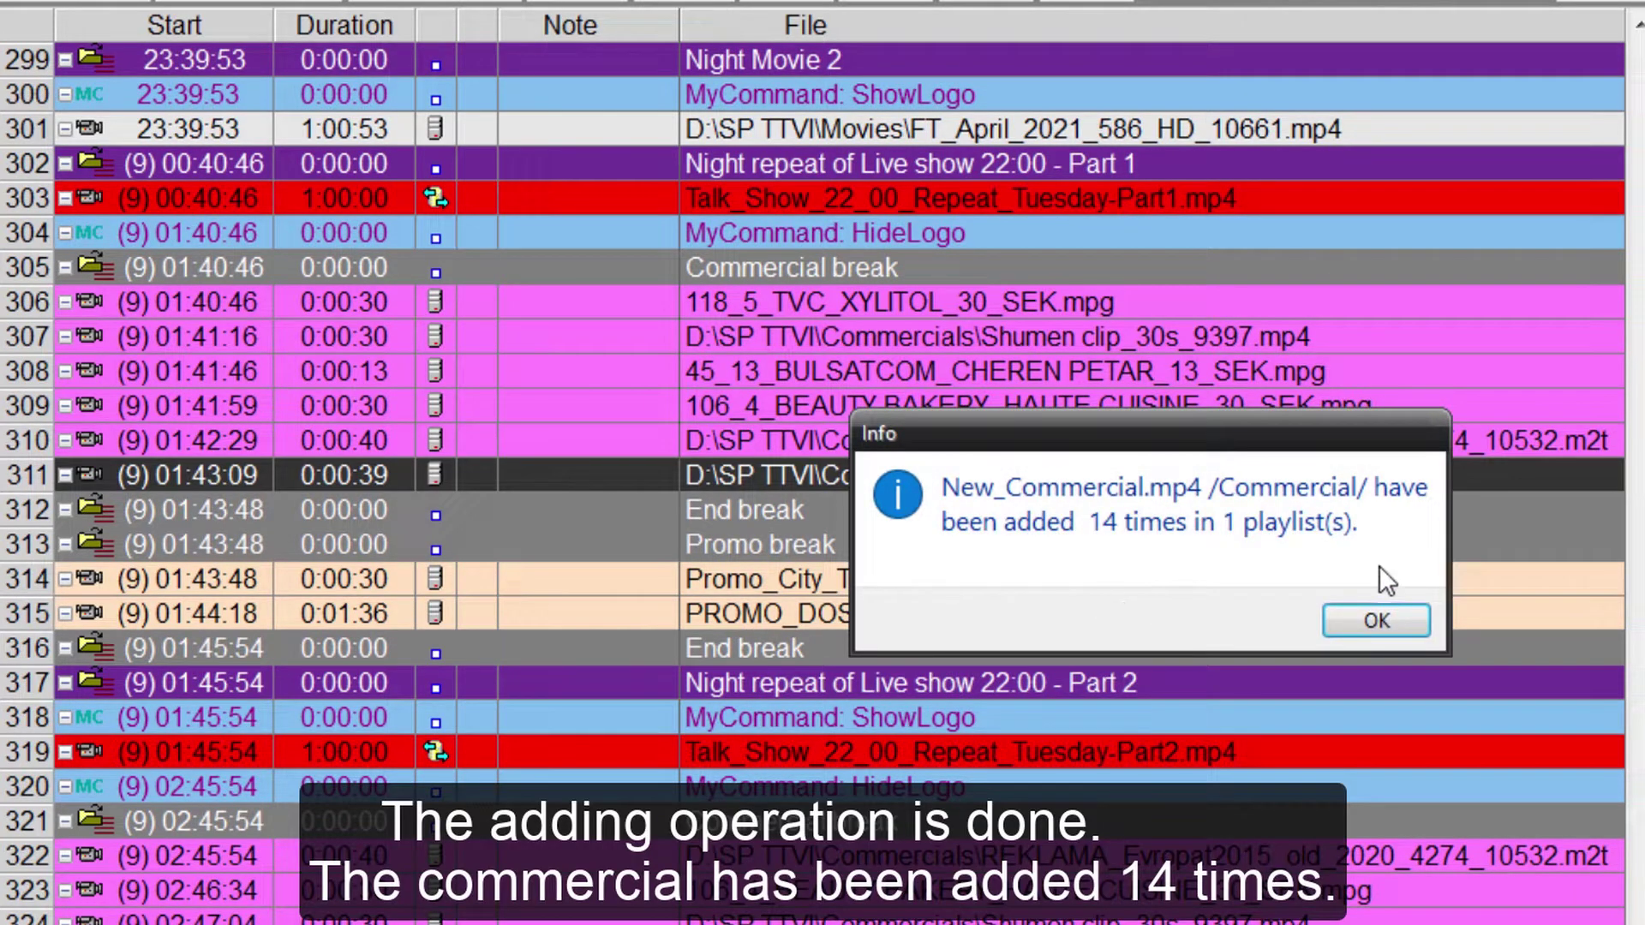
left_click(1385, 630)
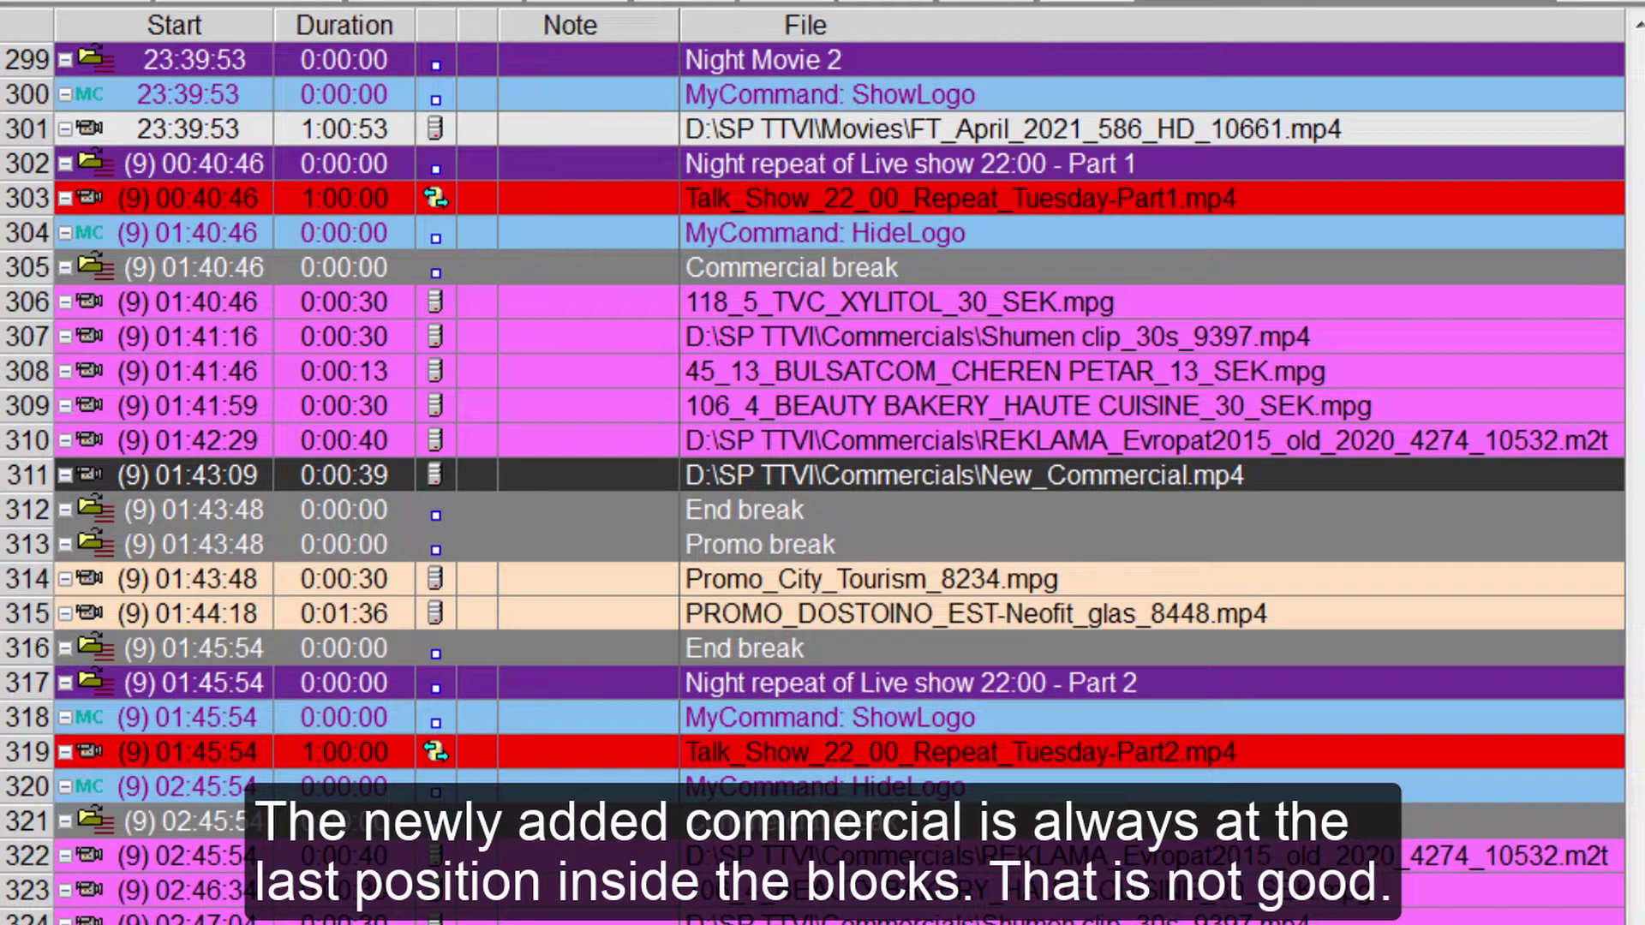
- Randomize the whole playlist by the MAM Key Commercial, with the specified key reused as the answer next time
right_click(985, 2)
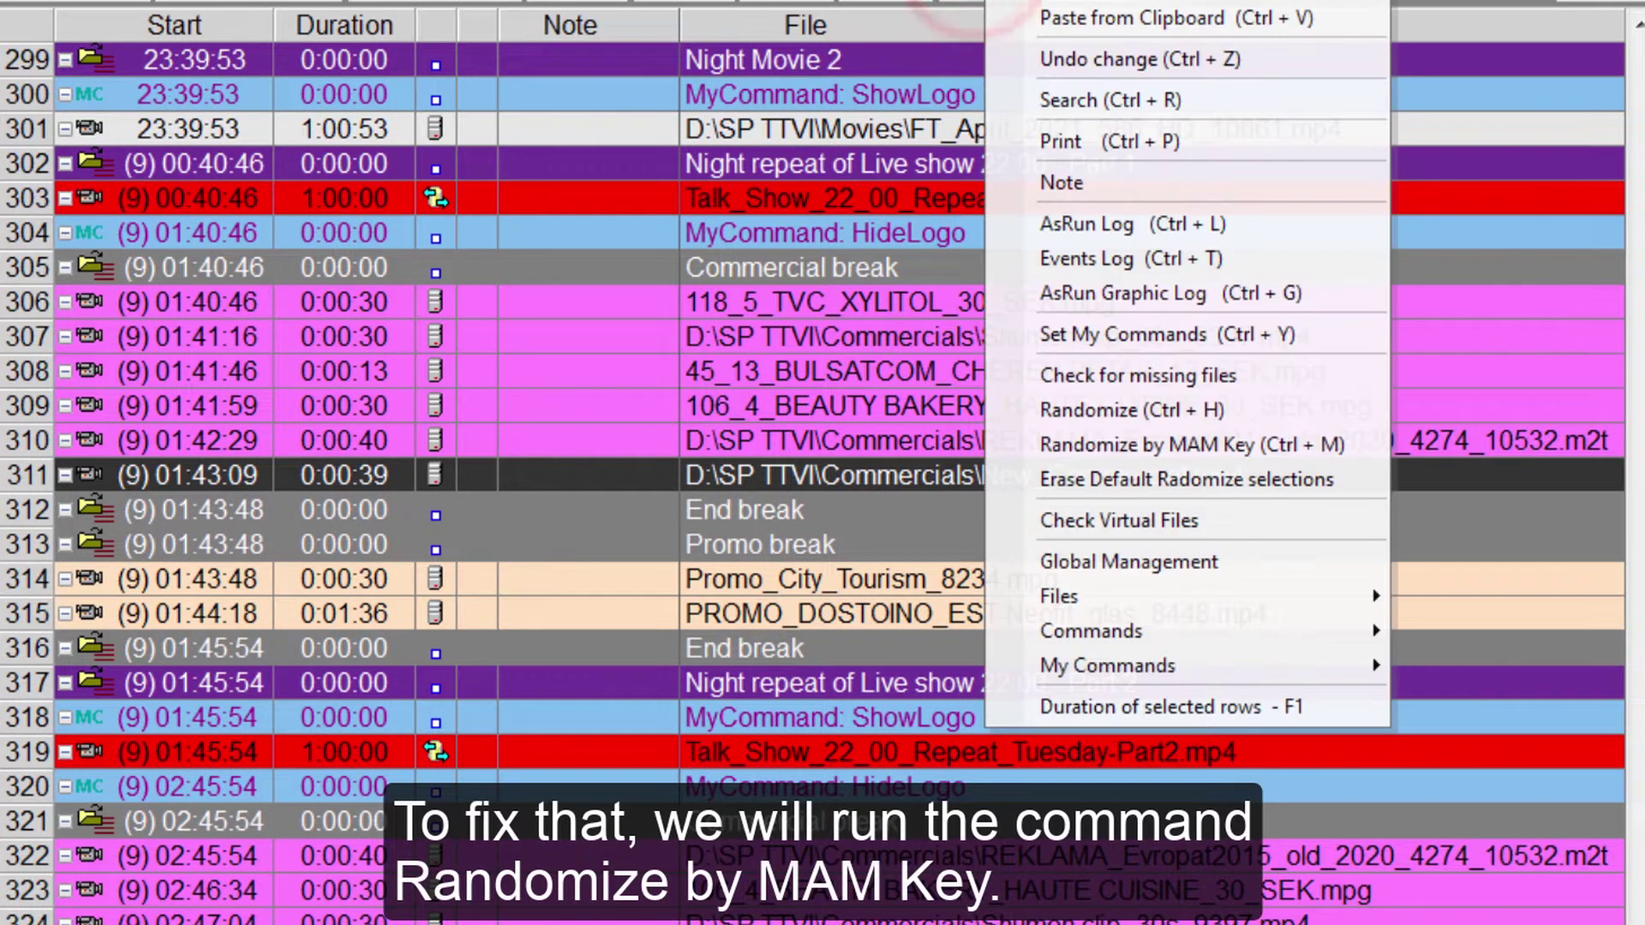
left_click(1155, 446)
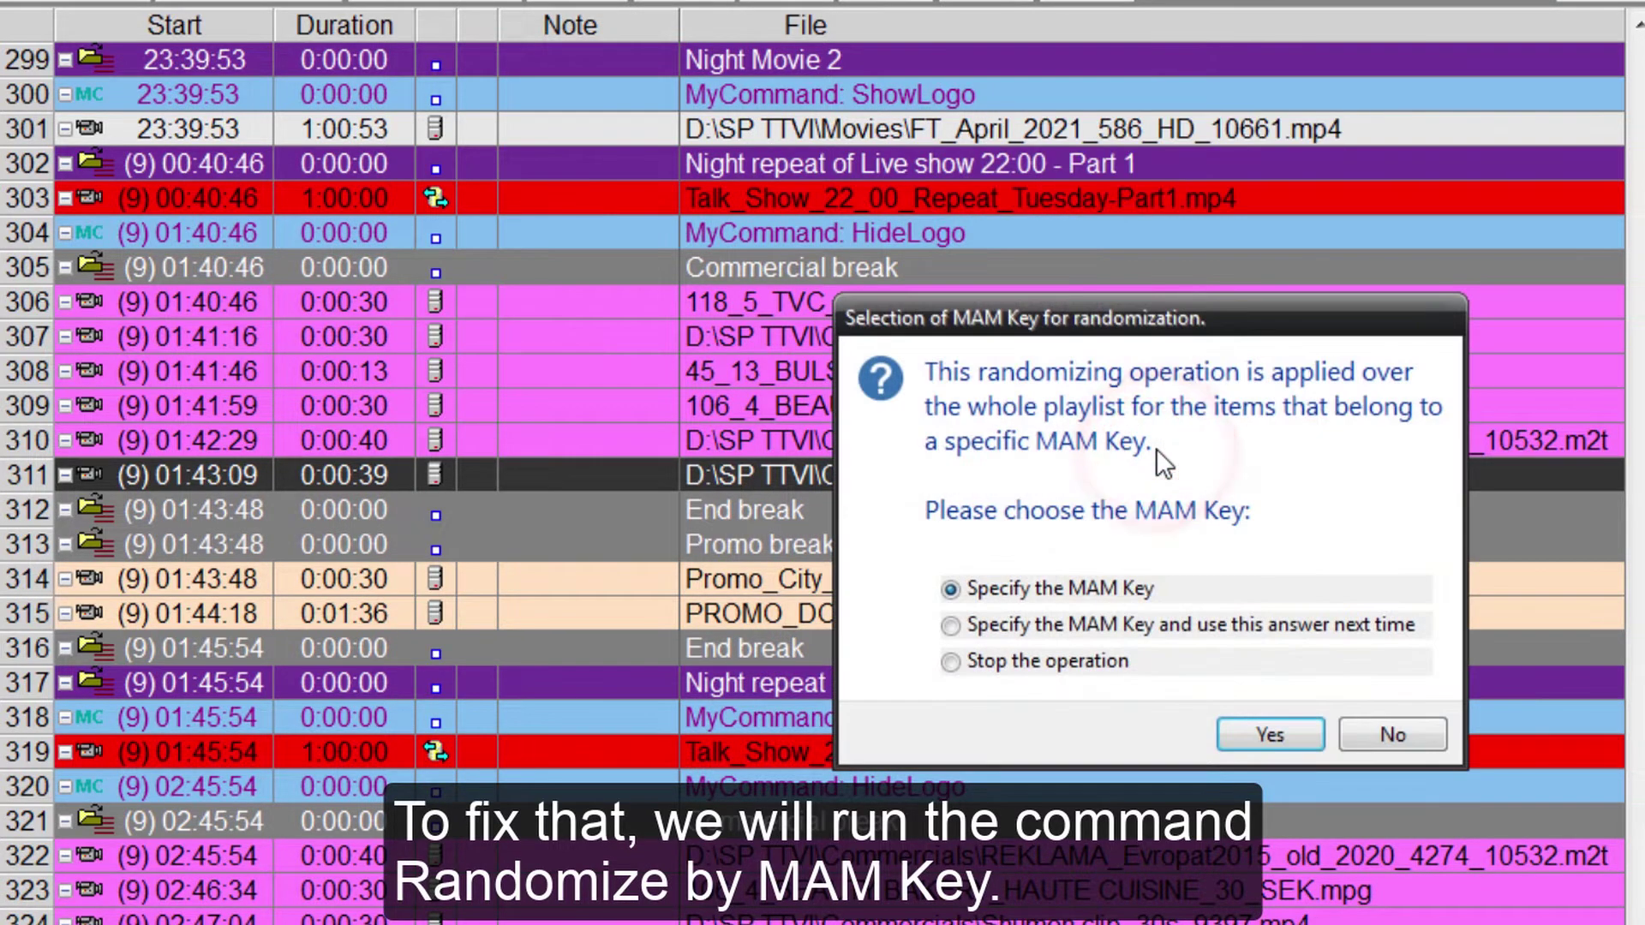
left_click(1163, 620)
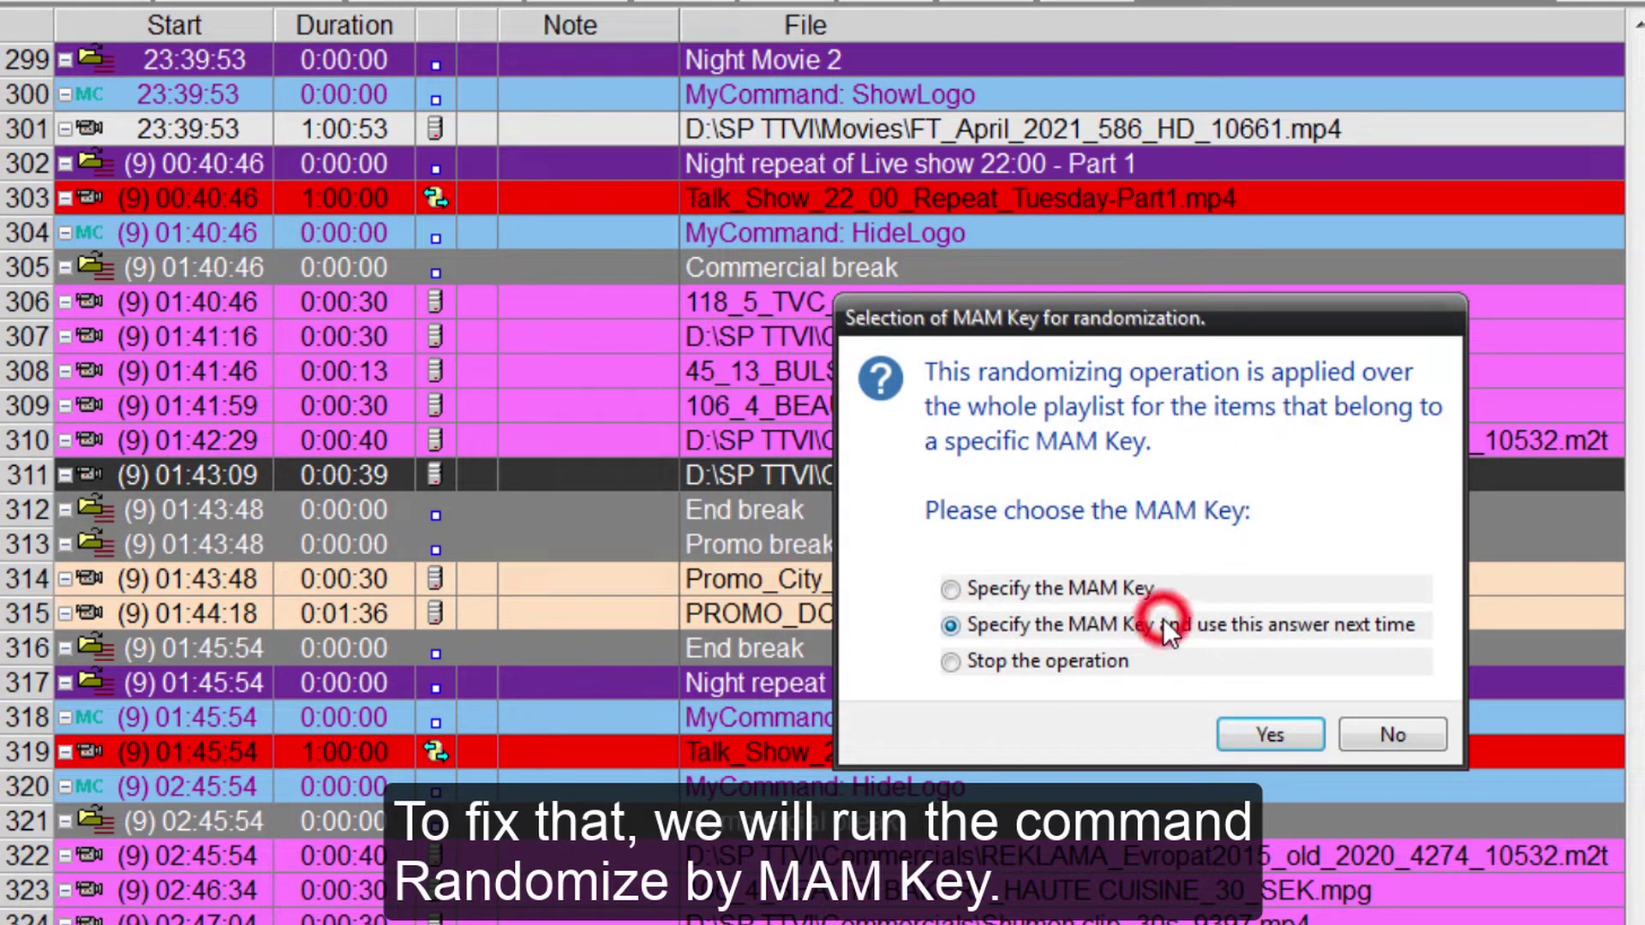
left_click(1272, 735)
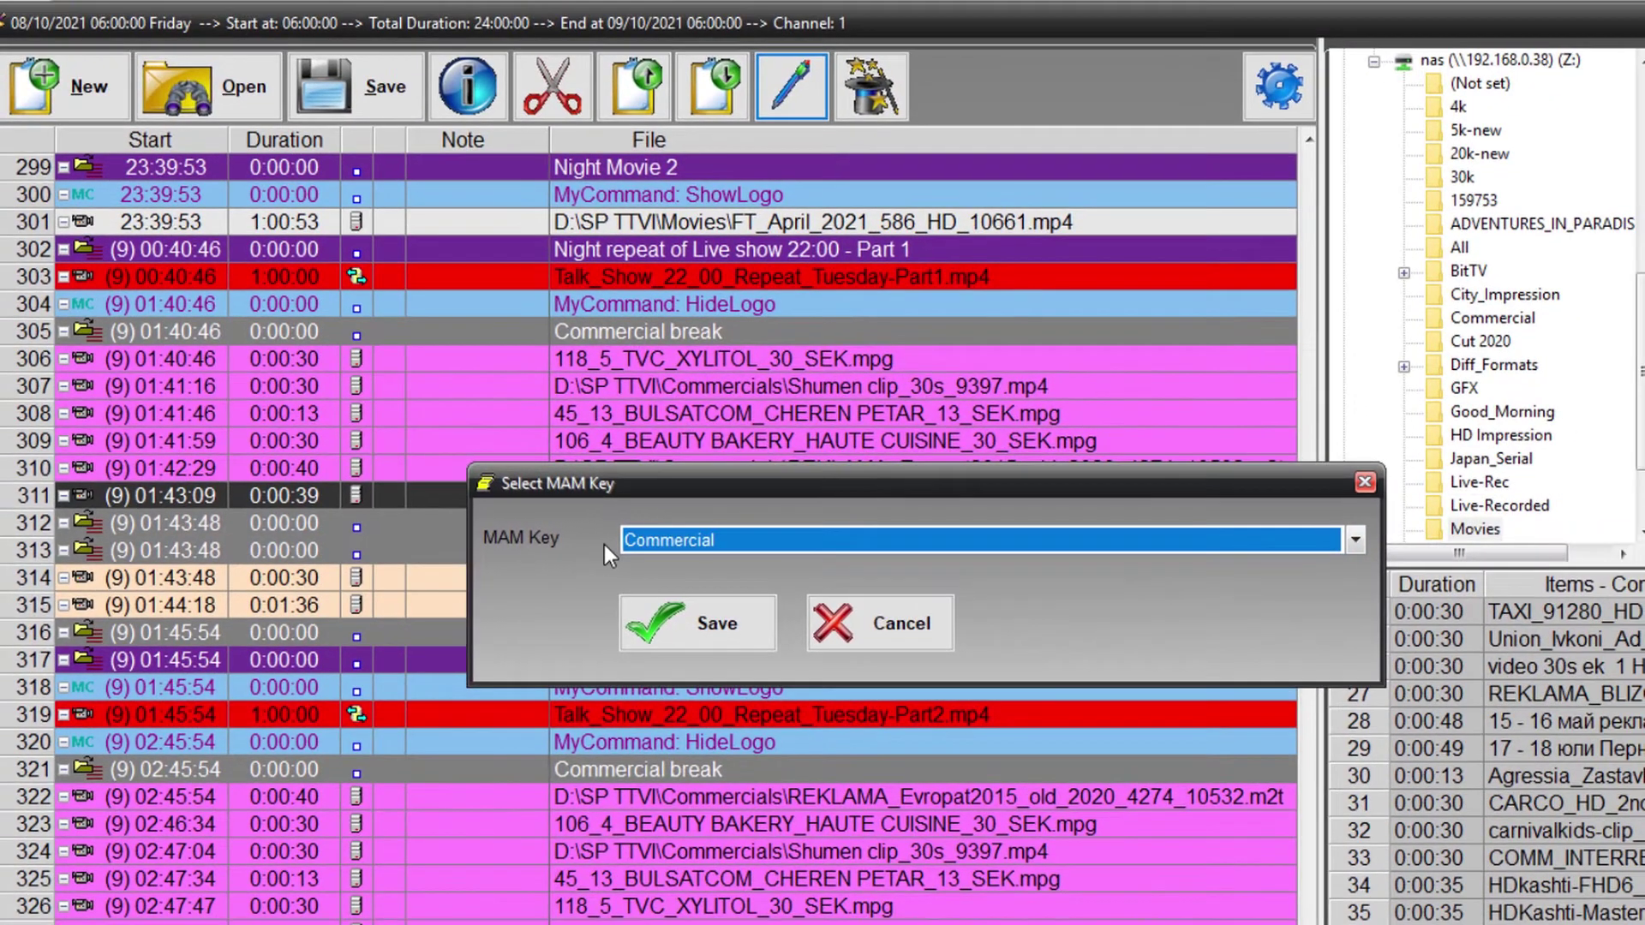
left_click(699, 629)
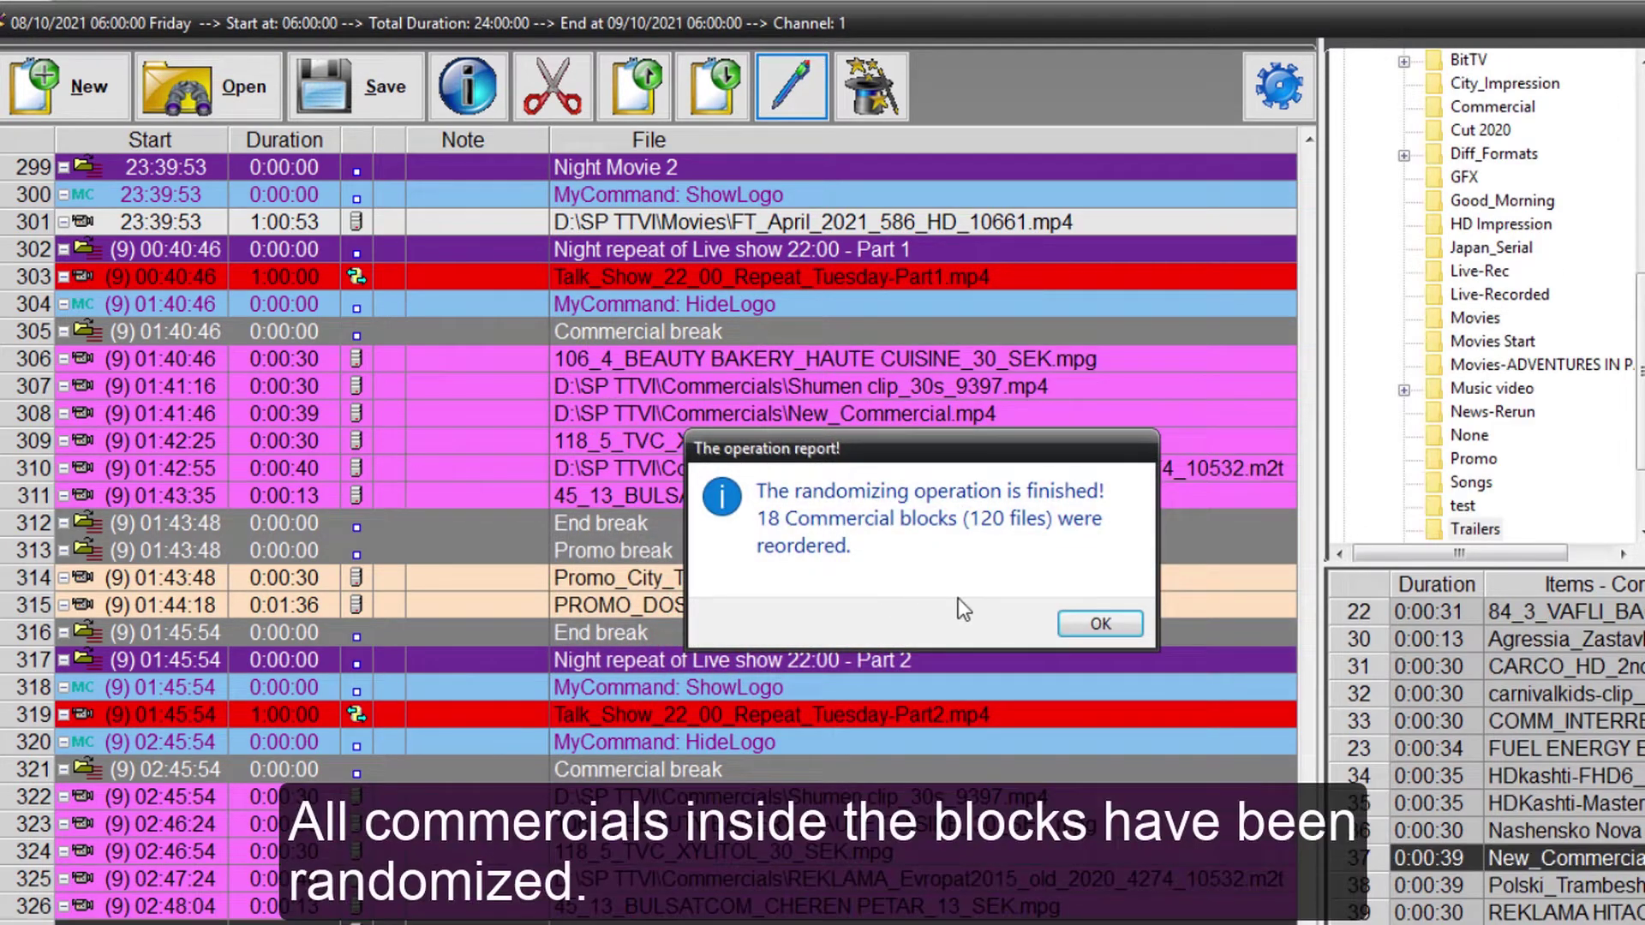
left_click(1099, 625)
left_click(788, 116)
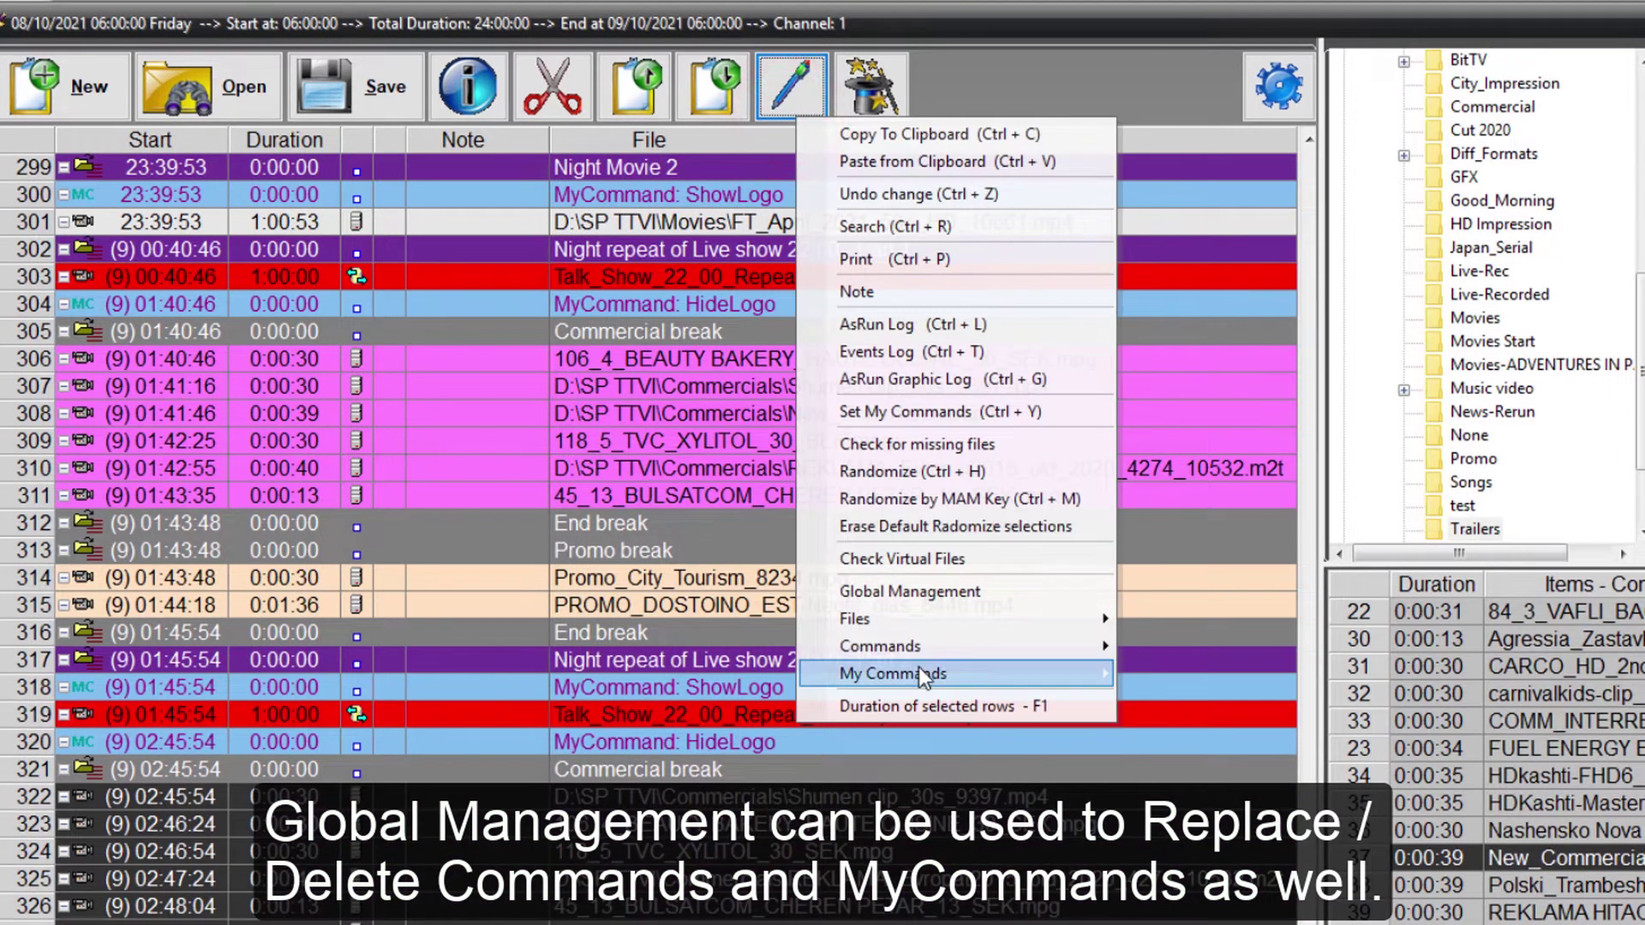
mouse_move(923, 642)
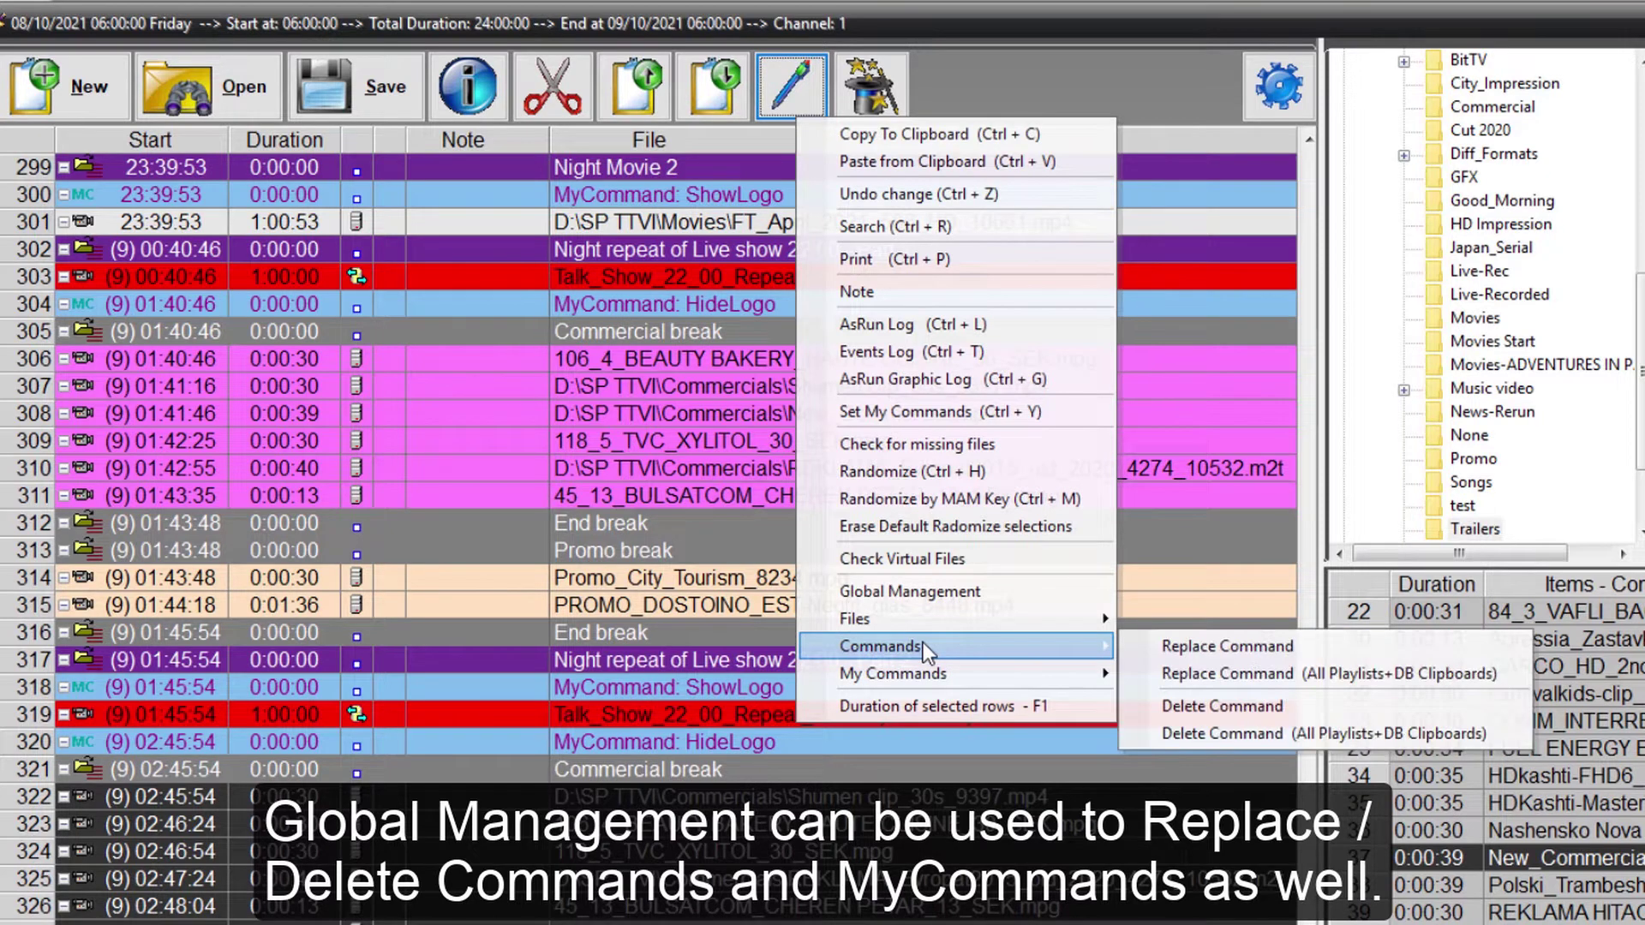
mouse_move(917, 676)
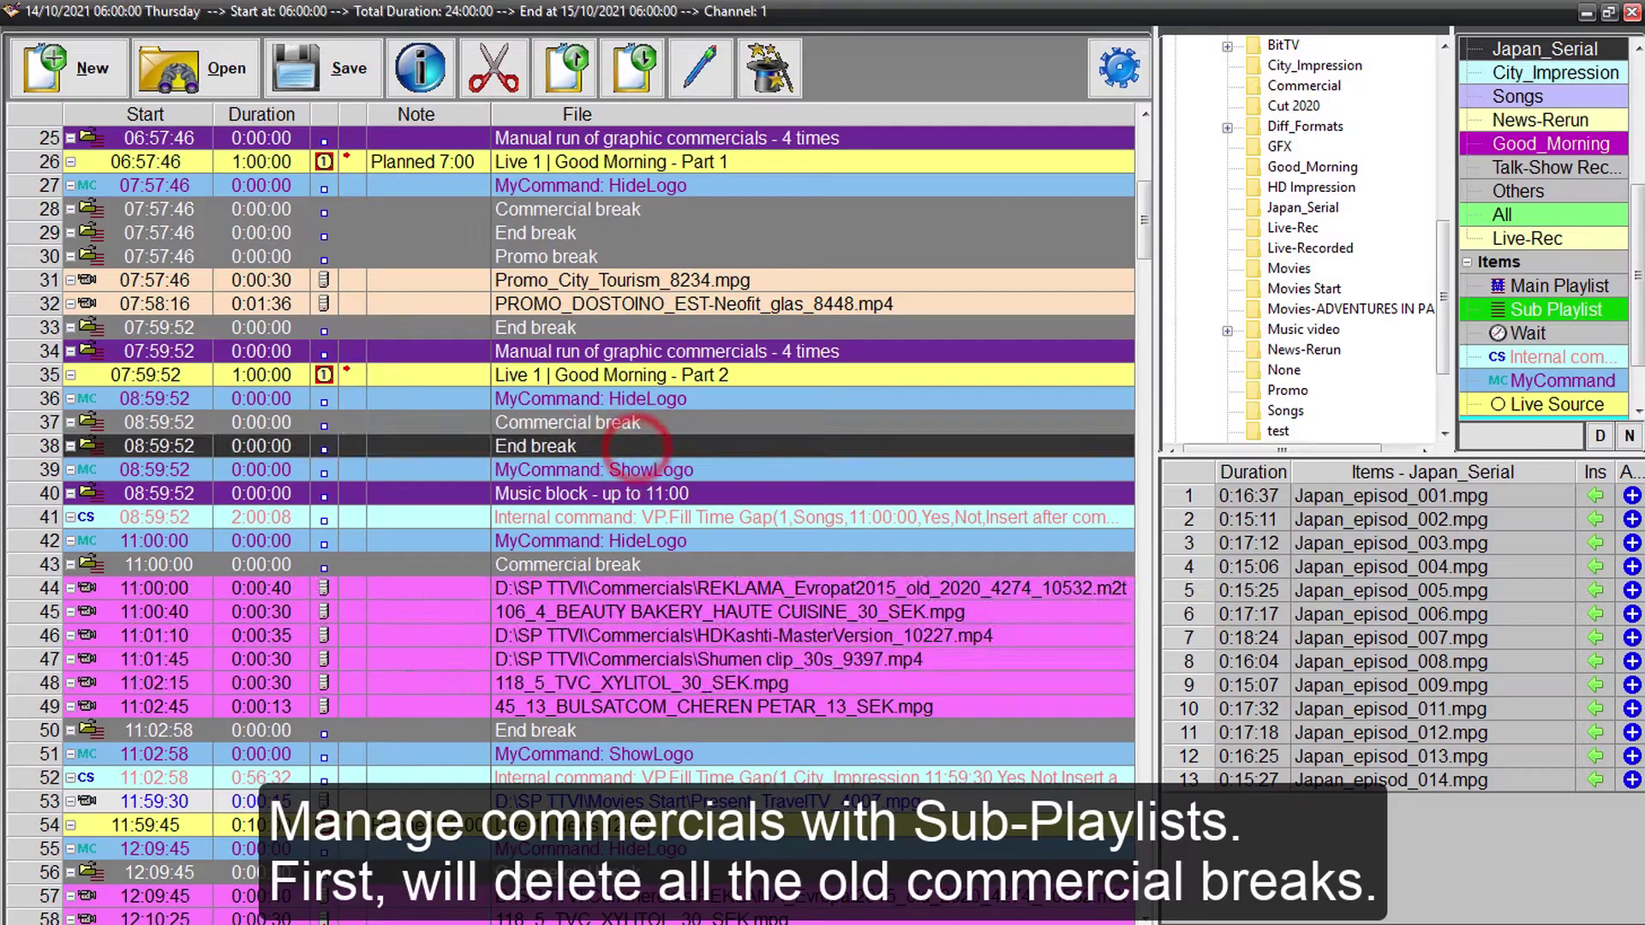
- Delete the old commercials from the 11:00:00, 12:09:45 and 12:42:13 commercial breaks of the 14/10/2021 playlist, keeping the break markers
key("Delete")
scroll(543, 599, "down", 4)
left_click(737, 466)
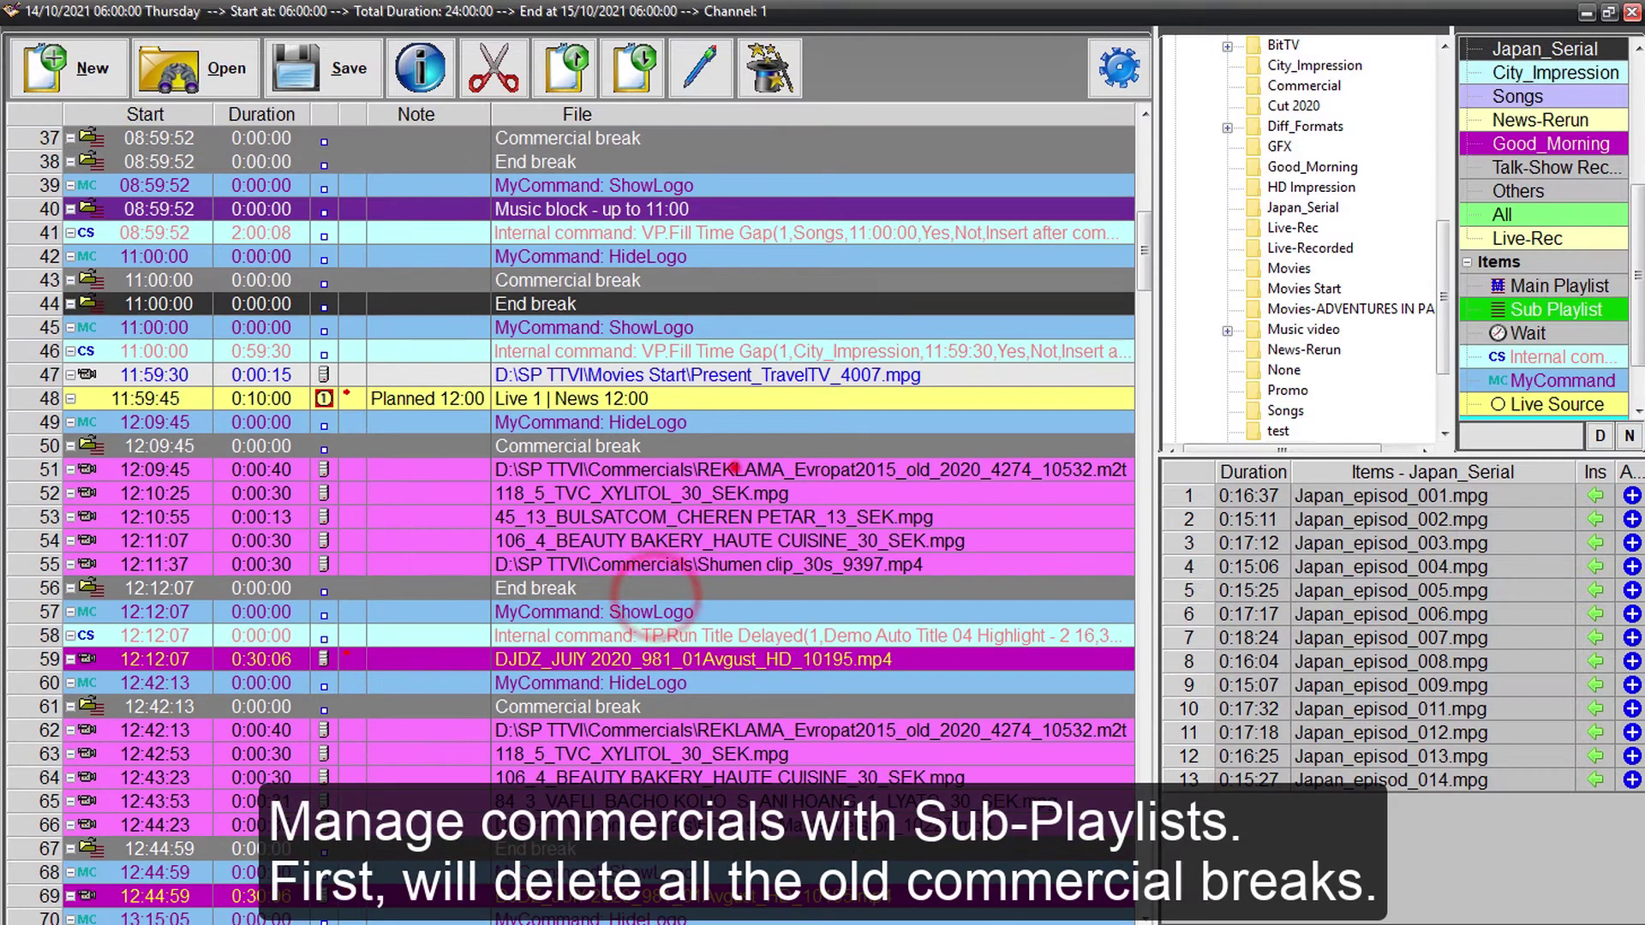
key("Delete")
key("Delete")
left_click(734, 599)
key("Delete")
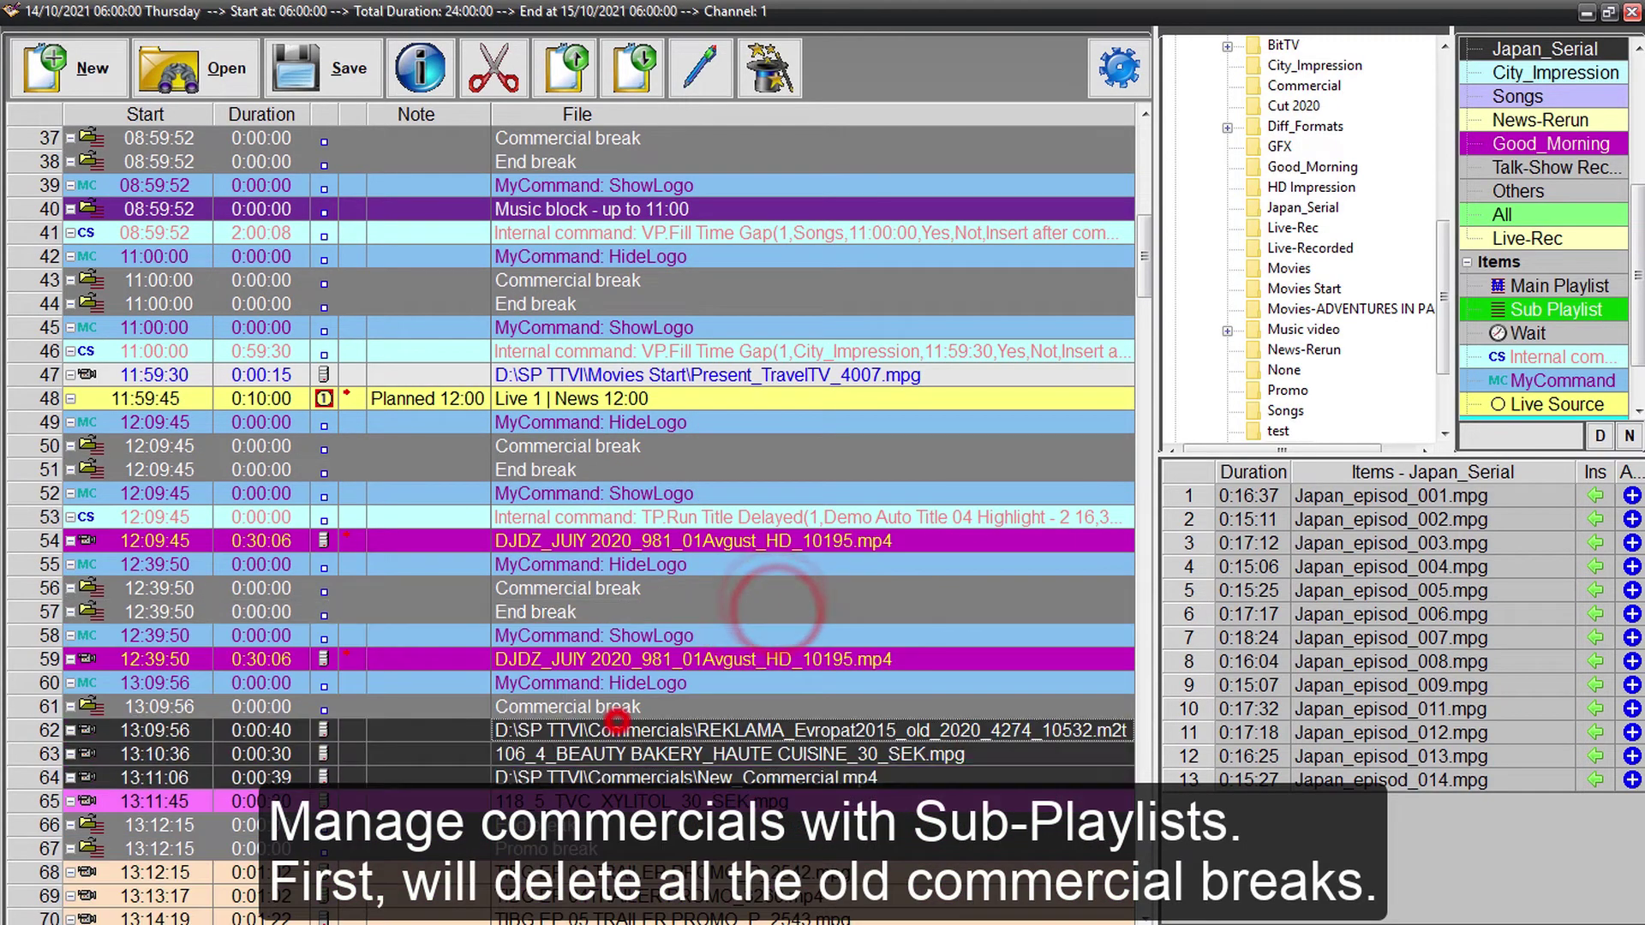
- Delete the old commercials from the commercial breaks between about 13:09:56 and 16:00:00, keeping their break markers
scroll(619, 736, "down", 5)
left_click(782, 422)
key("Delete")
scroll(719, 758, "down", 5)
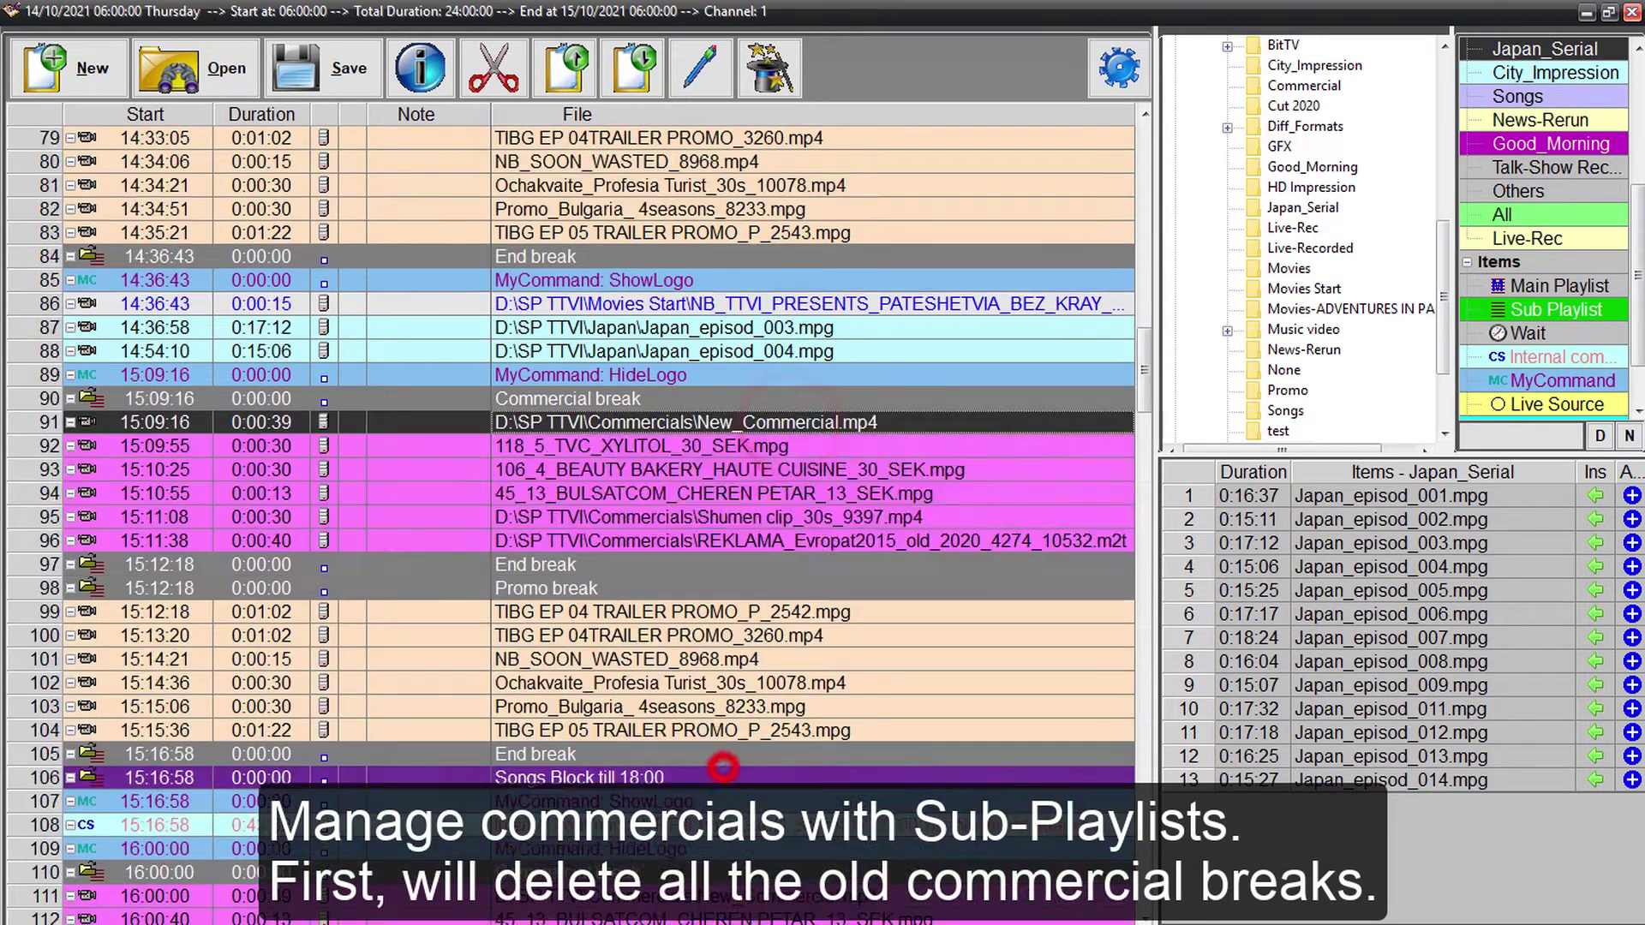
key("Delete")
scroll(719, 754, "down", 2)
left_click_drag(754, 612, 754, 754)
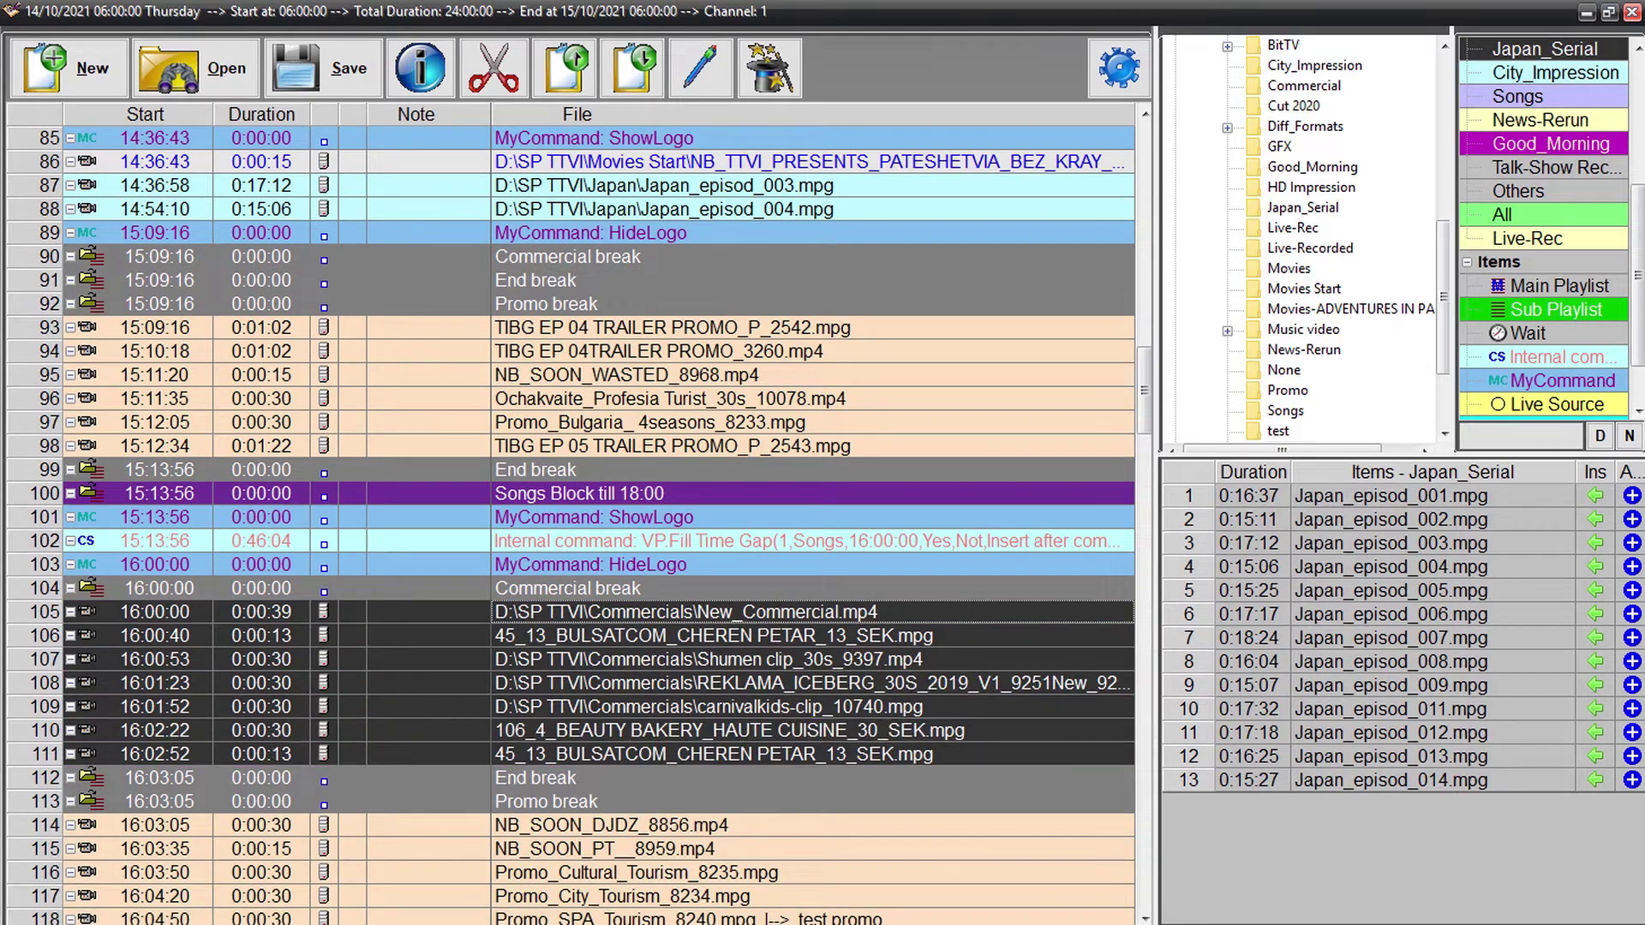
key("Delete")
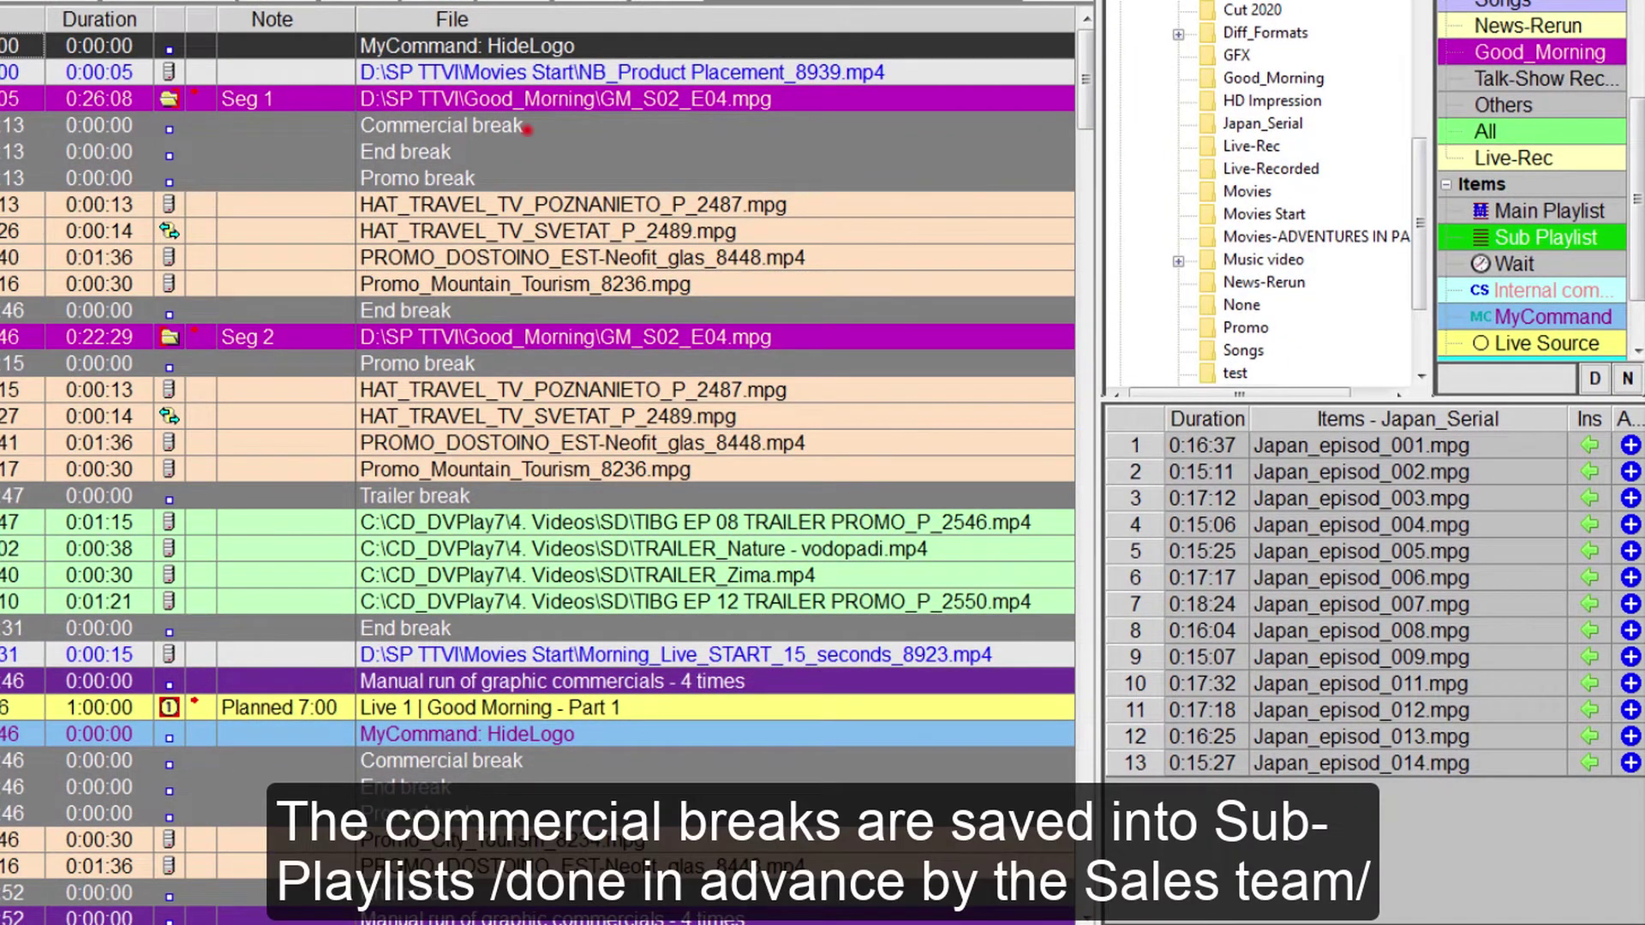
- Insert the sub-playlist Commercials Thursday Morning into the first commercial break, after Seg 1 of GM_S02_E04.mpg
left_click(527, 127)
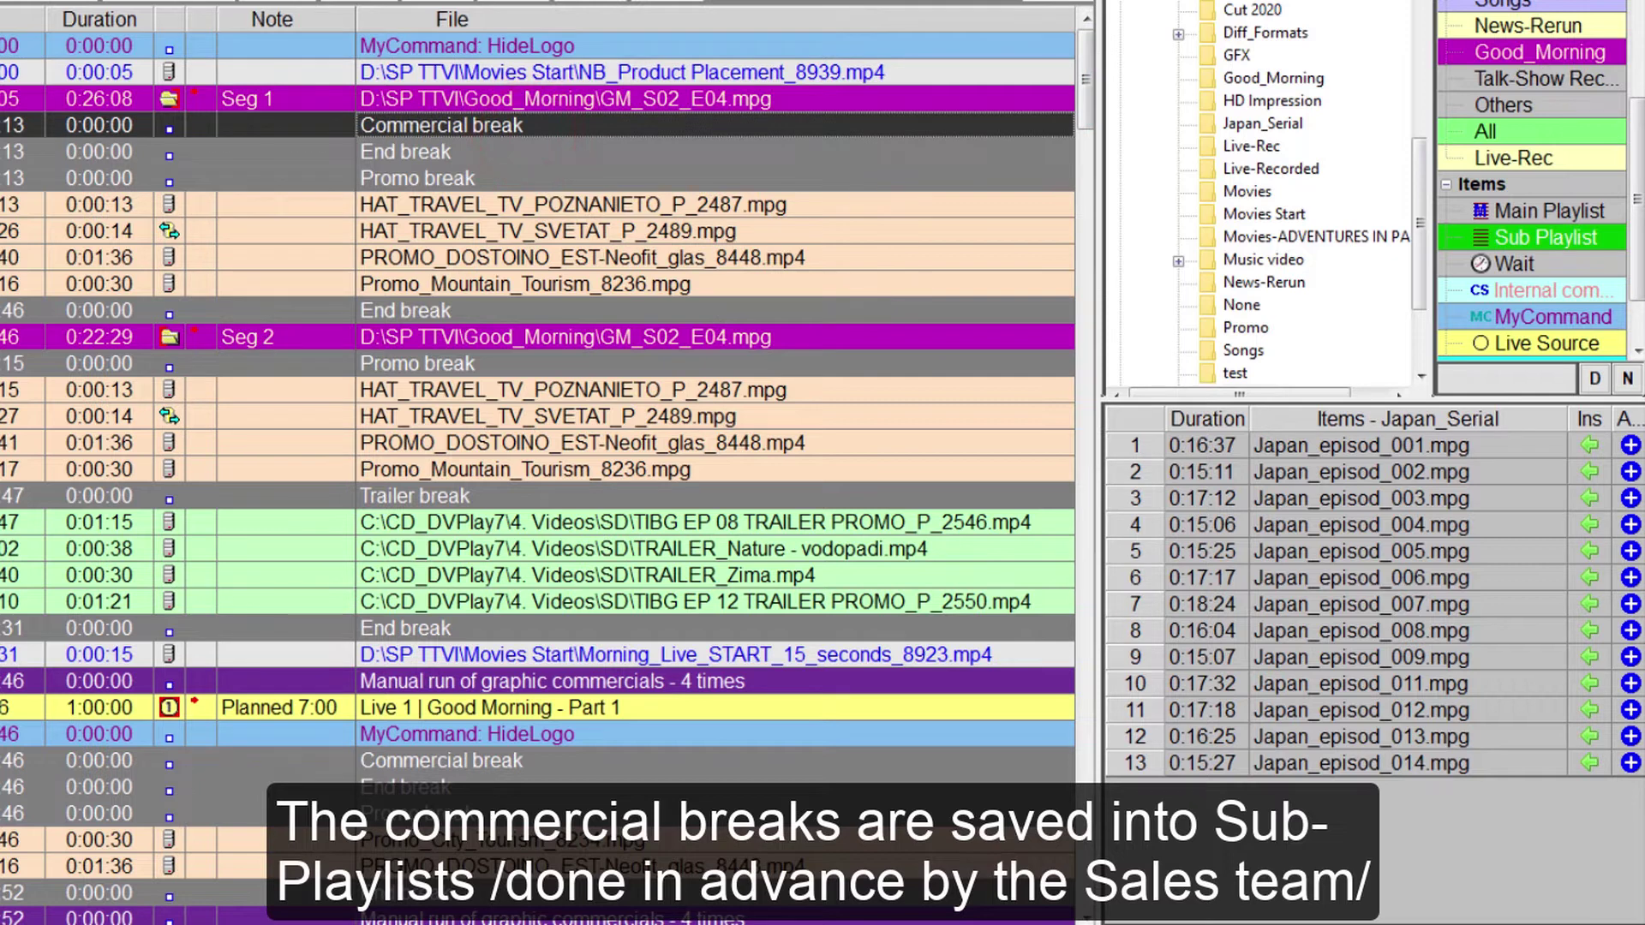
left_click(1546, 237)
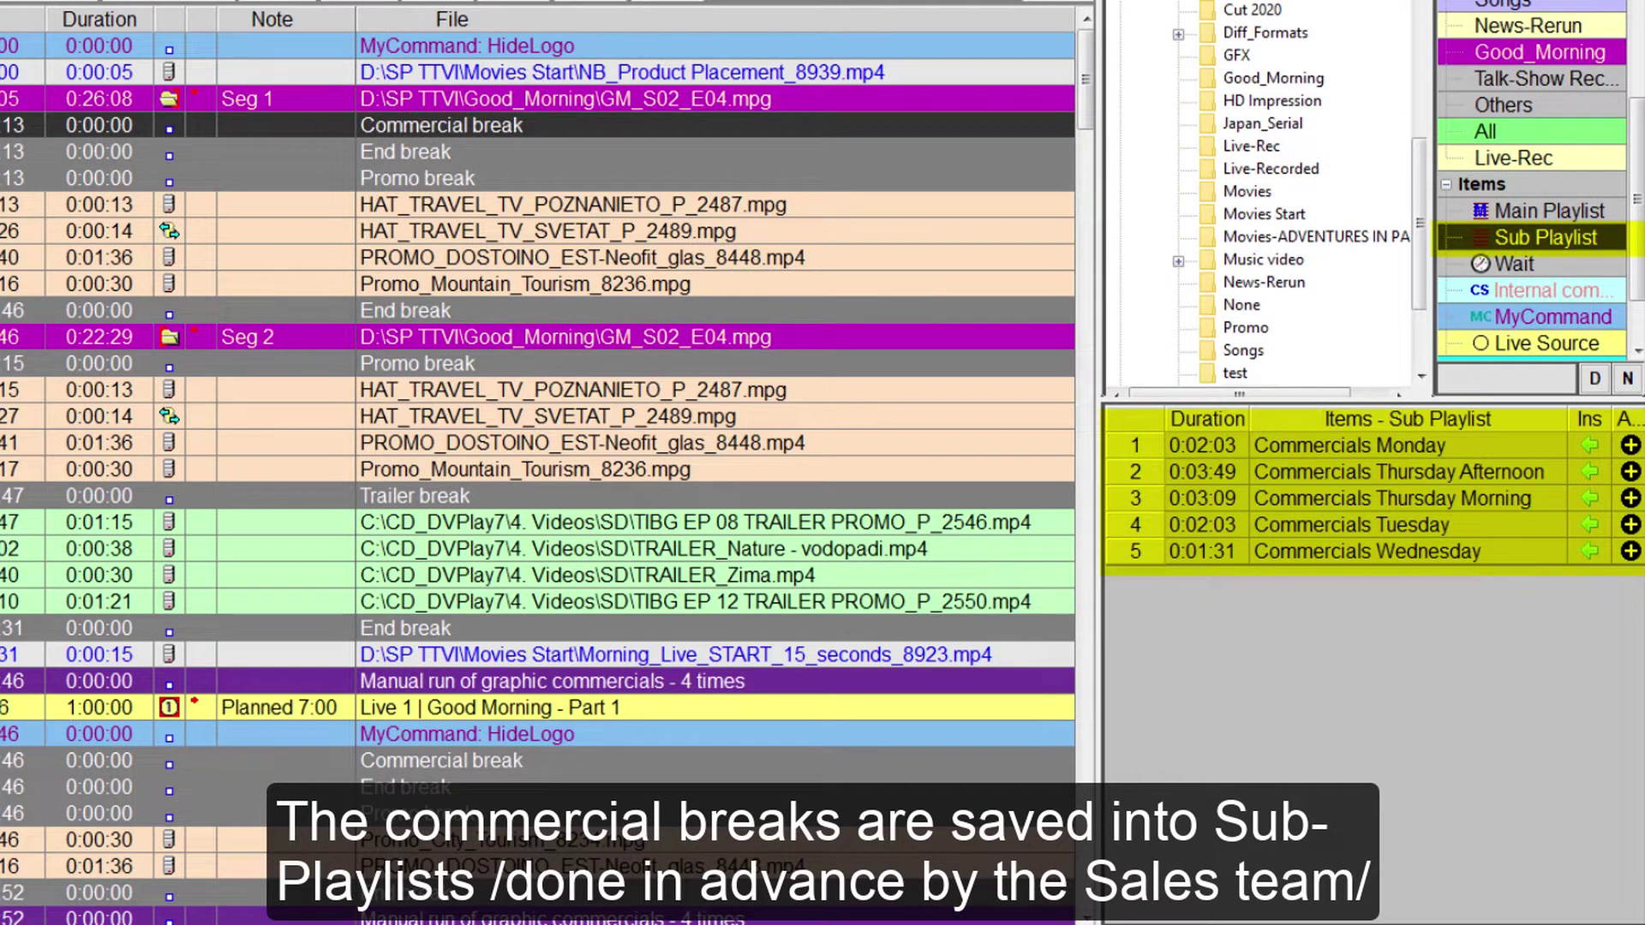
left_click(1495, 498)
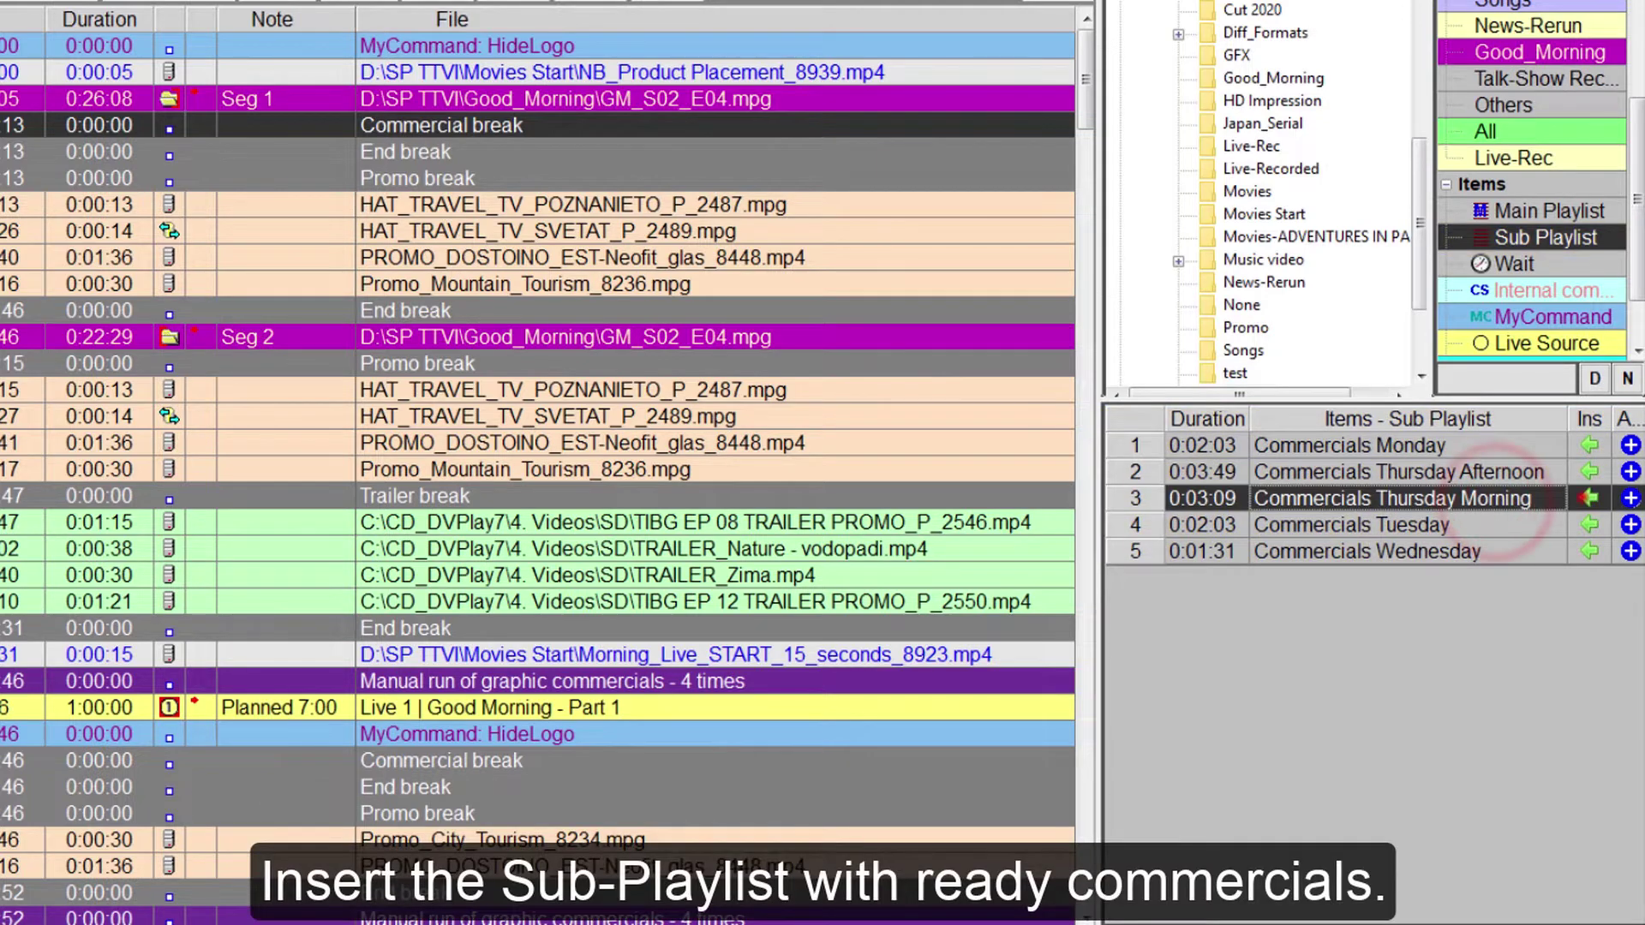
left_click(1590, 498)
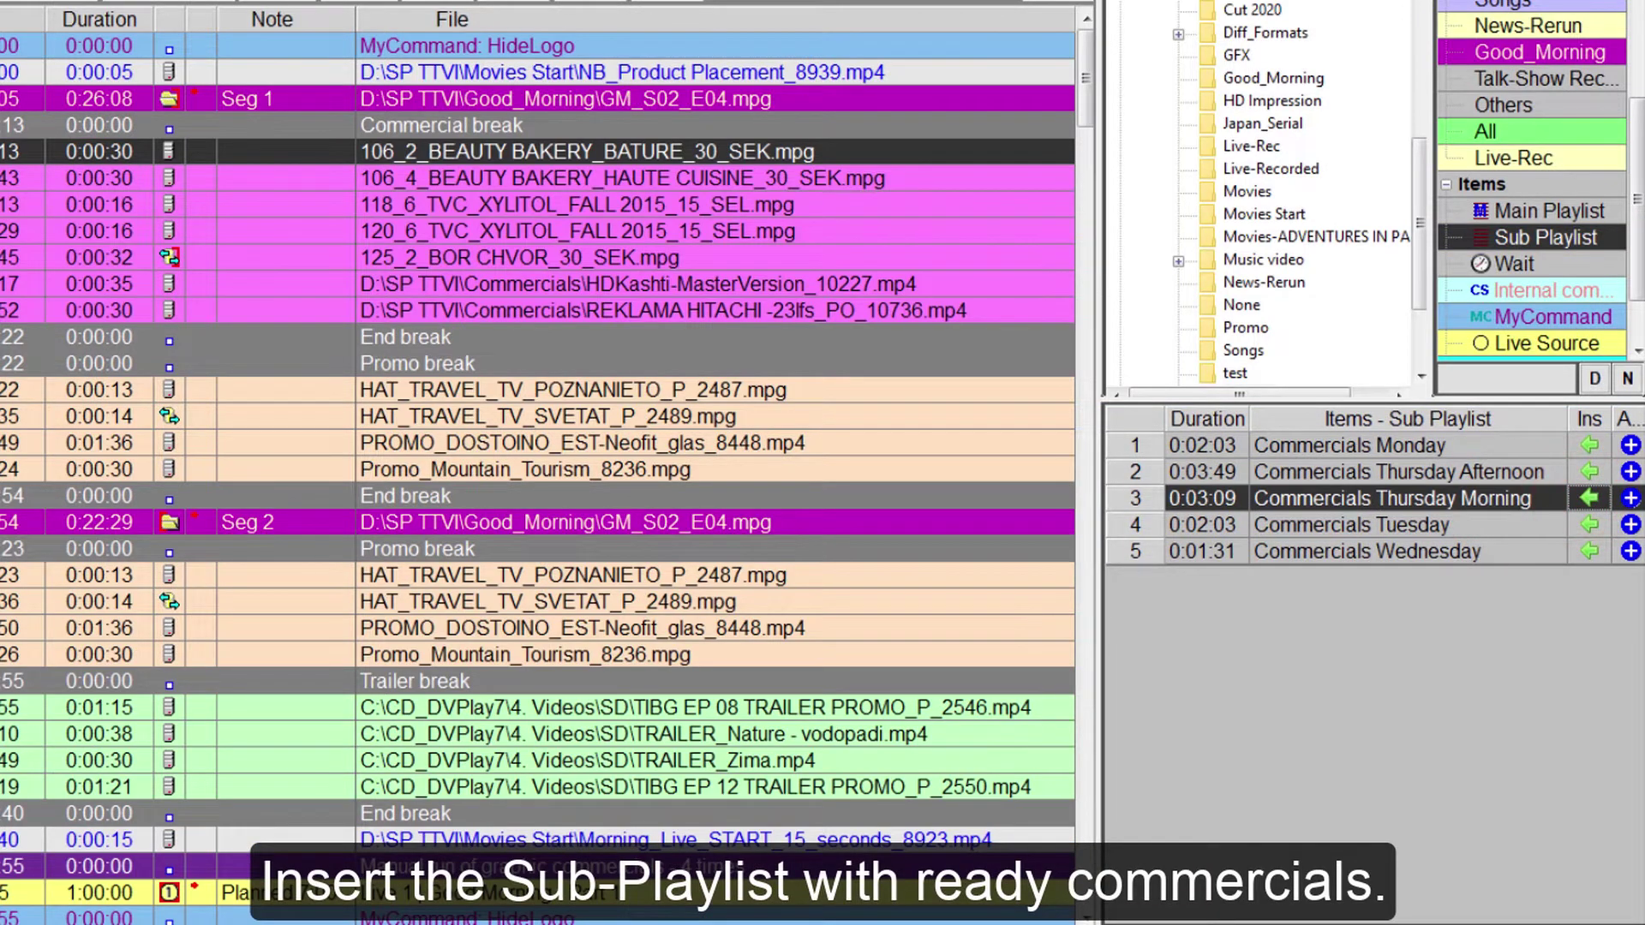
- Insert Commercials Thursday Morning into the commercial breaks following Live 1 Good Morning Part 1 and Part 2
scroll(538, 463, "down", 5)
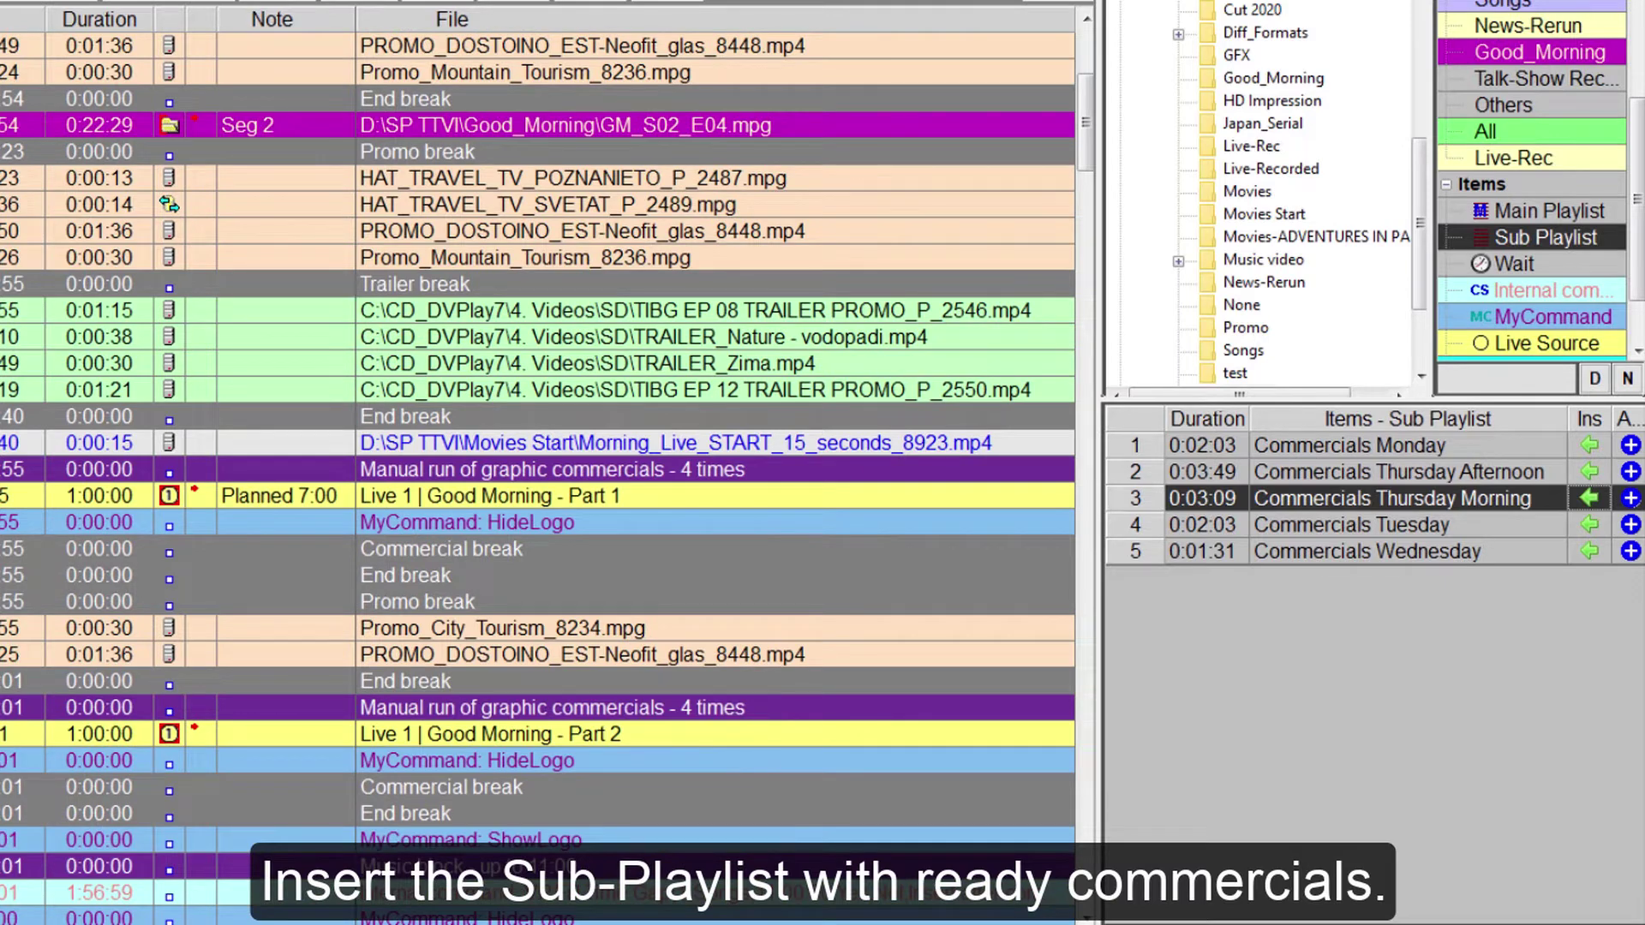
left_click(514, 549)
left_click(1589, 497)
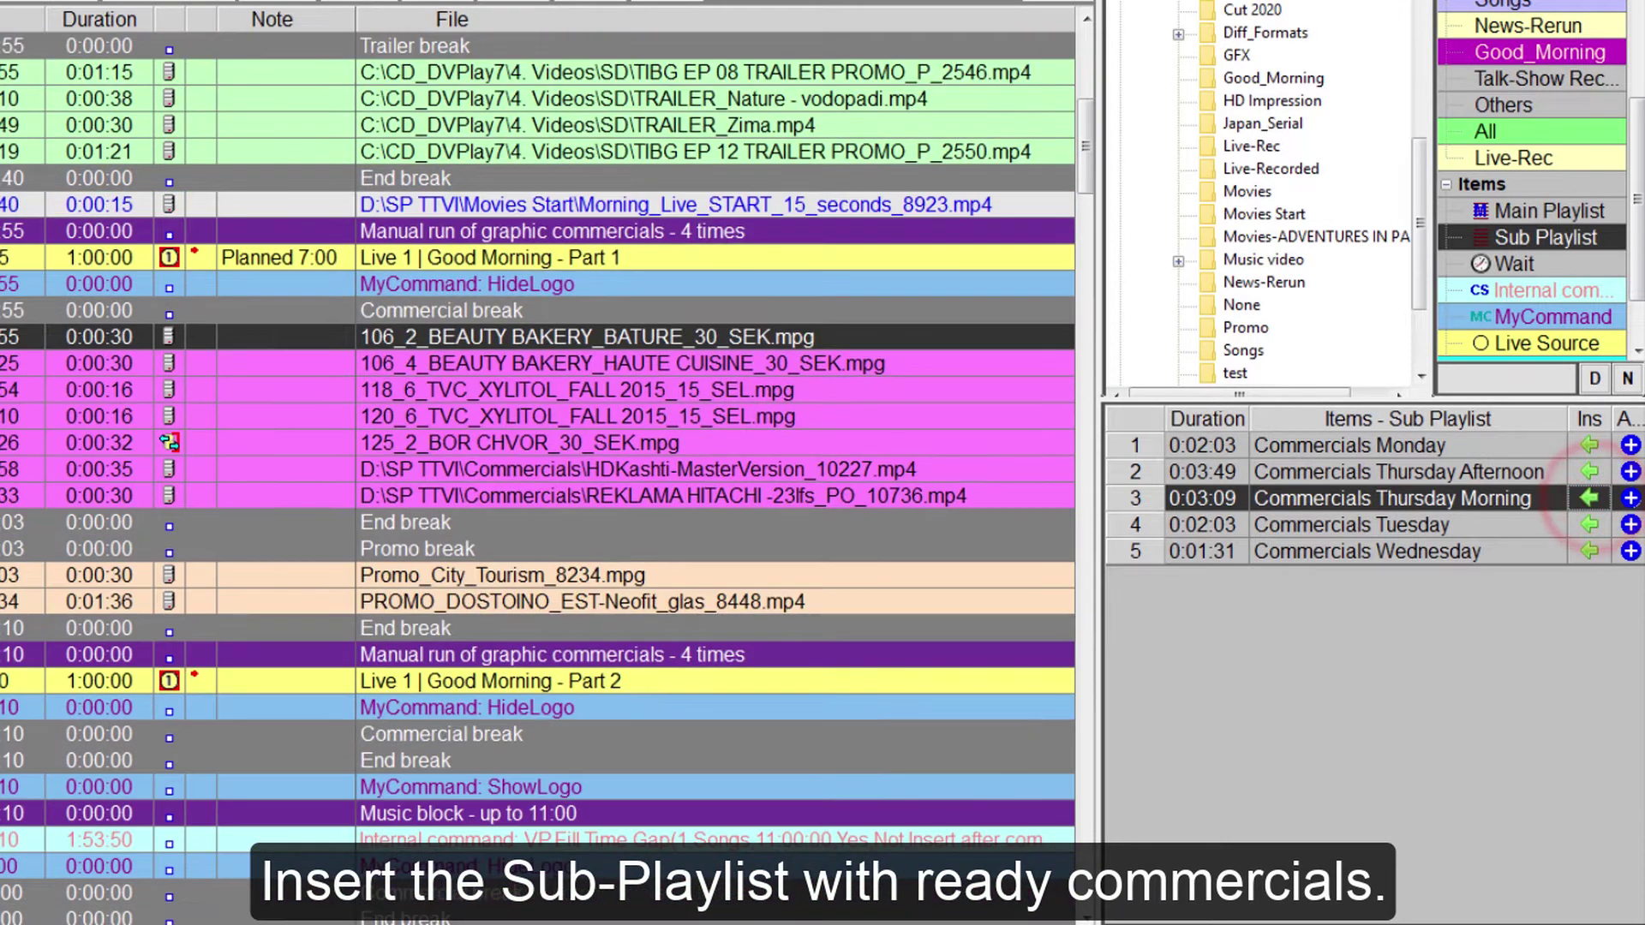
scroll(538, 462, "down", 1)
left_click(571, 653)
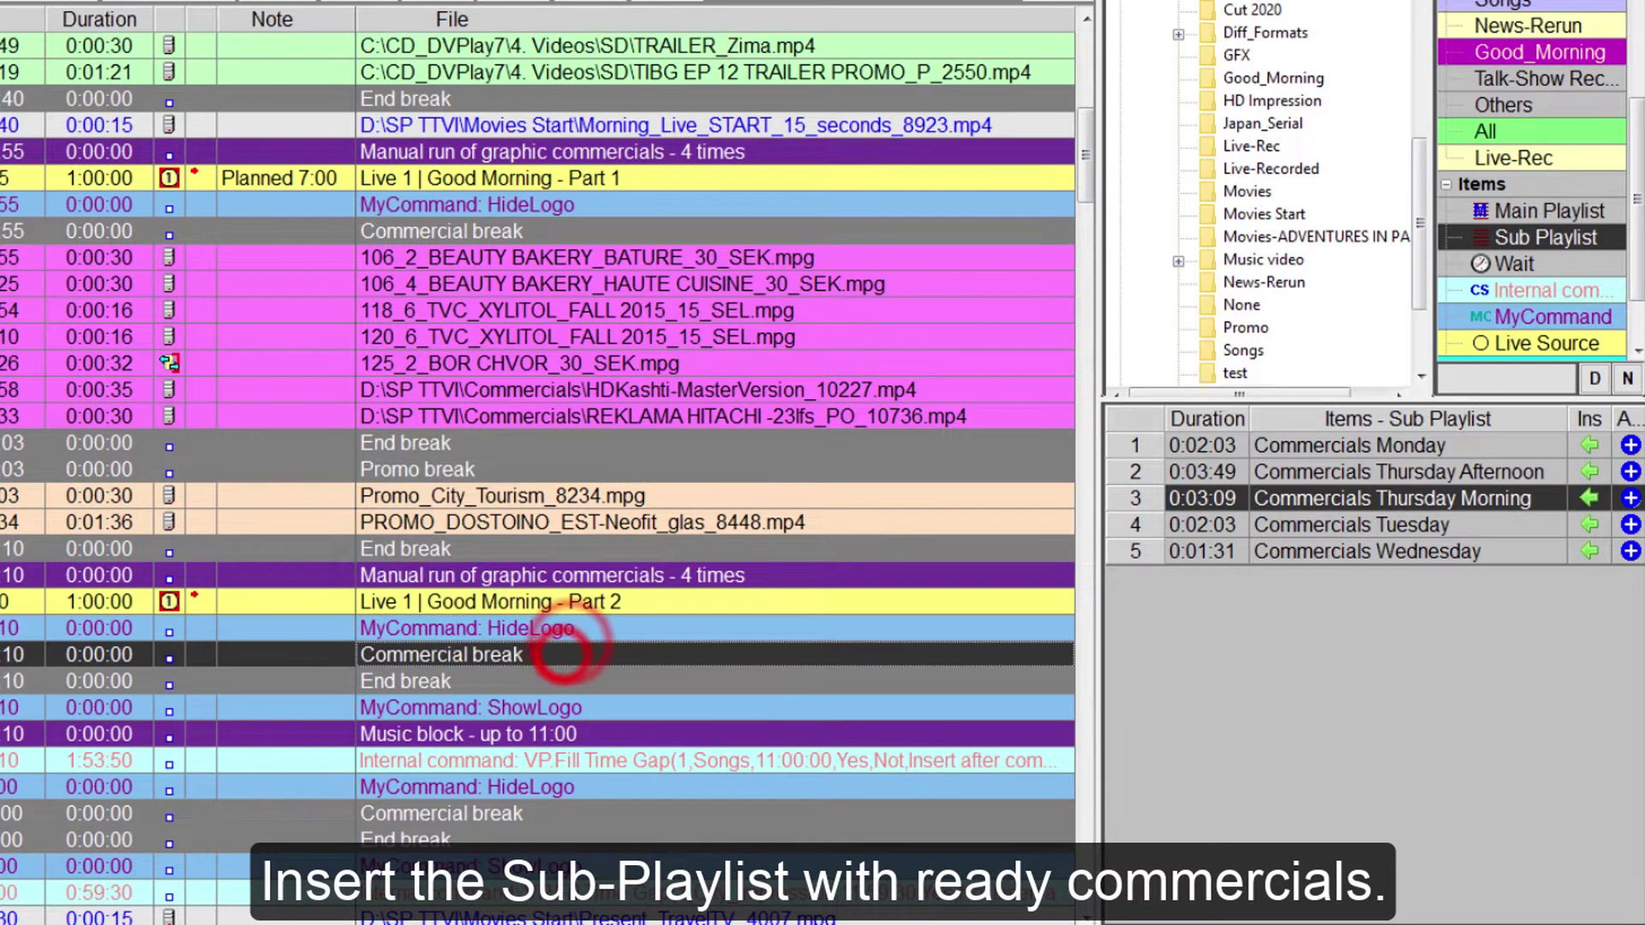
left_click(1589, 498)
- Insert the sub-playlist Commercials Thursday Afternoon into the three consecutive commercial breaks following the Live 1 News 12:00 item
scroll(856, 655, "down", 10)
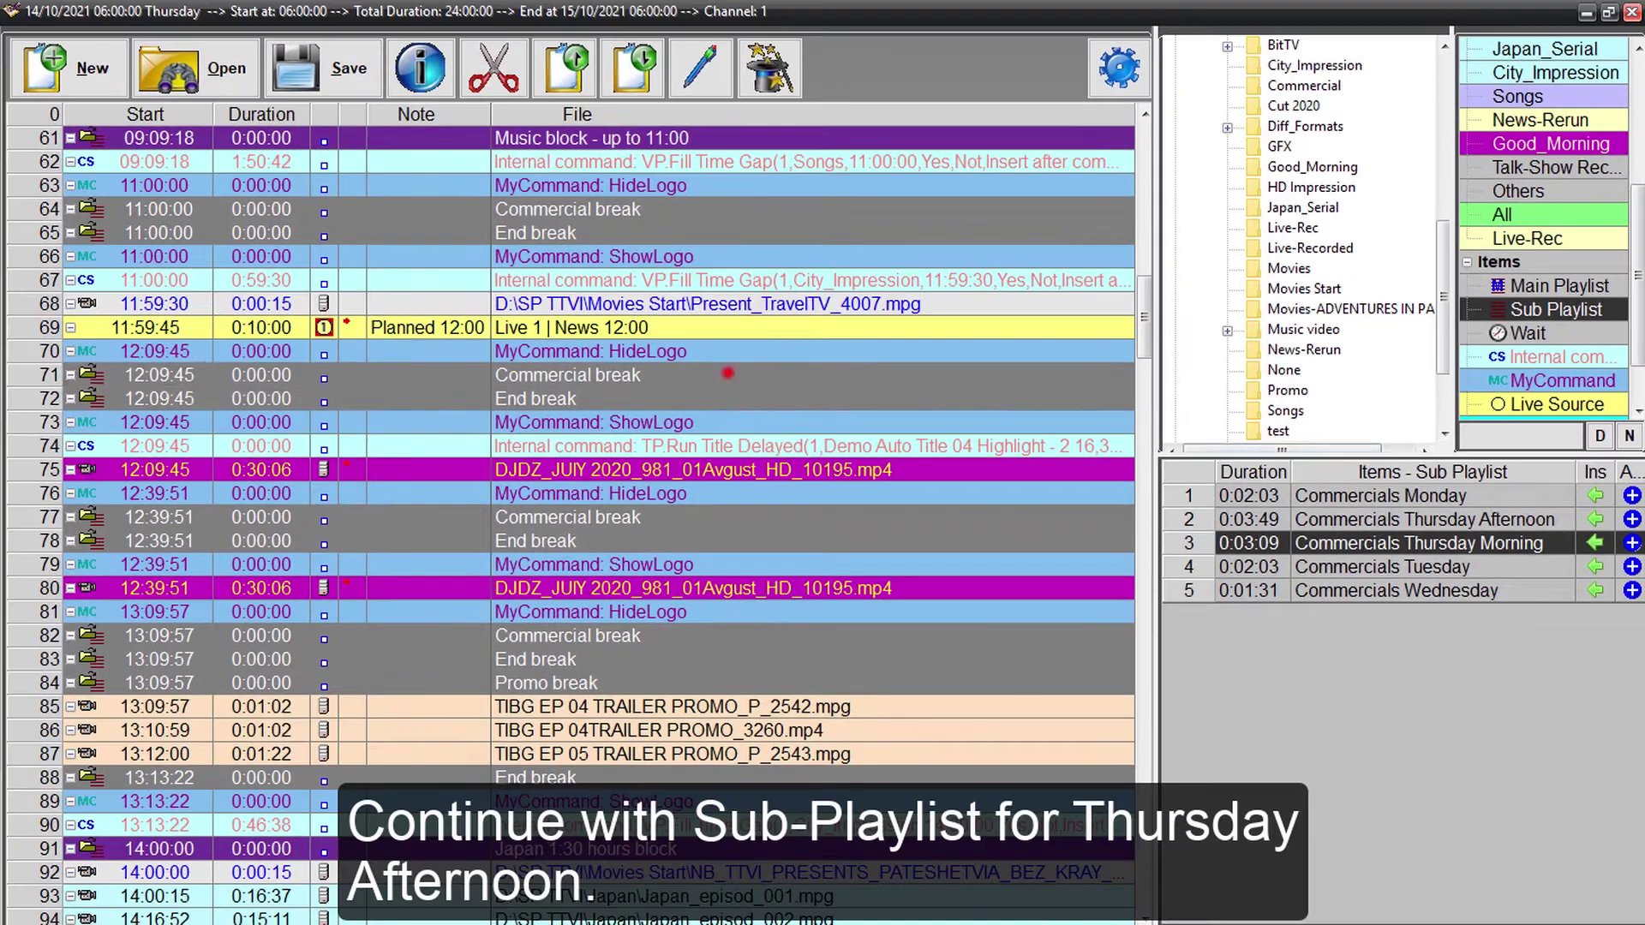
left_click(621, 309)
left_click(1495, 519)
left_click(1596, 519)
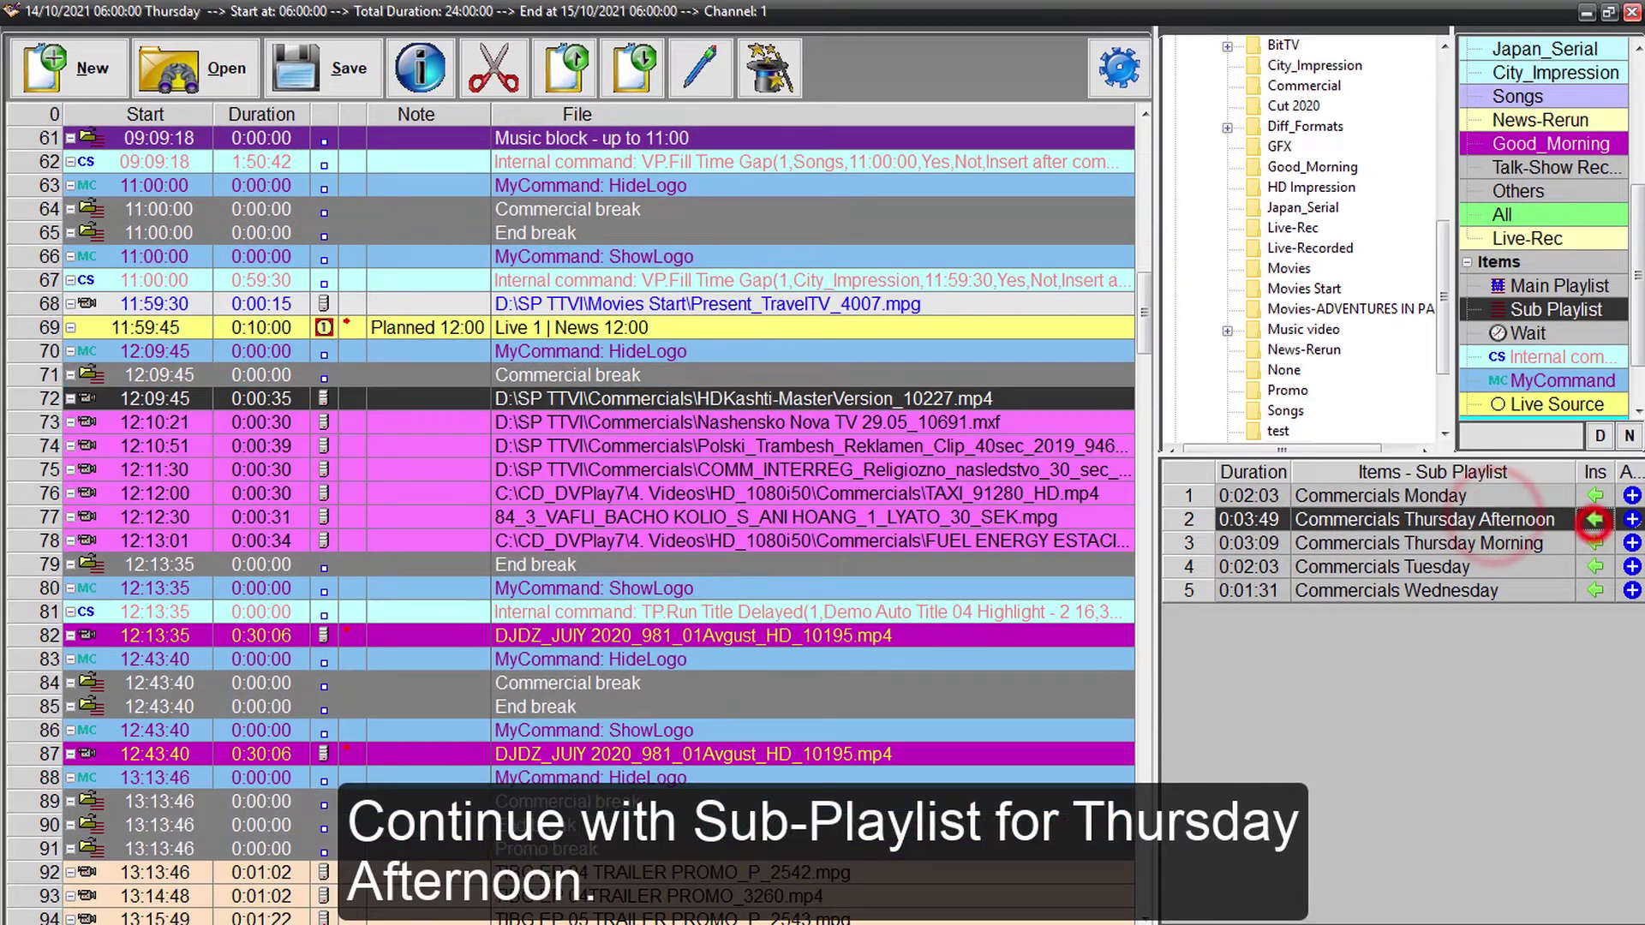
left_click(633, 682)
left_click(1596, 519)
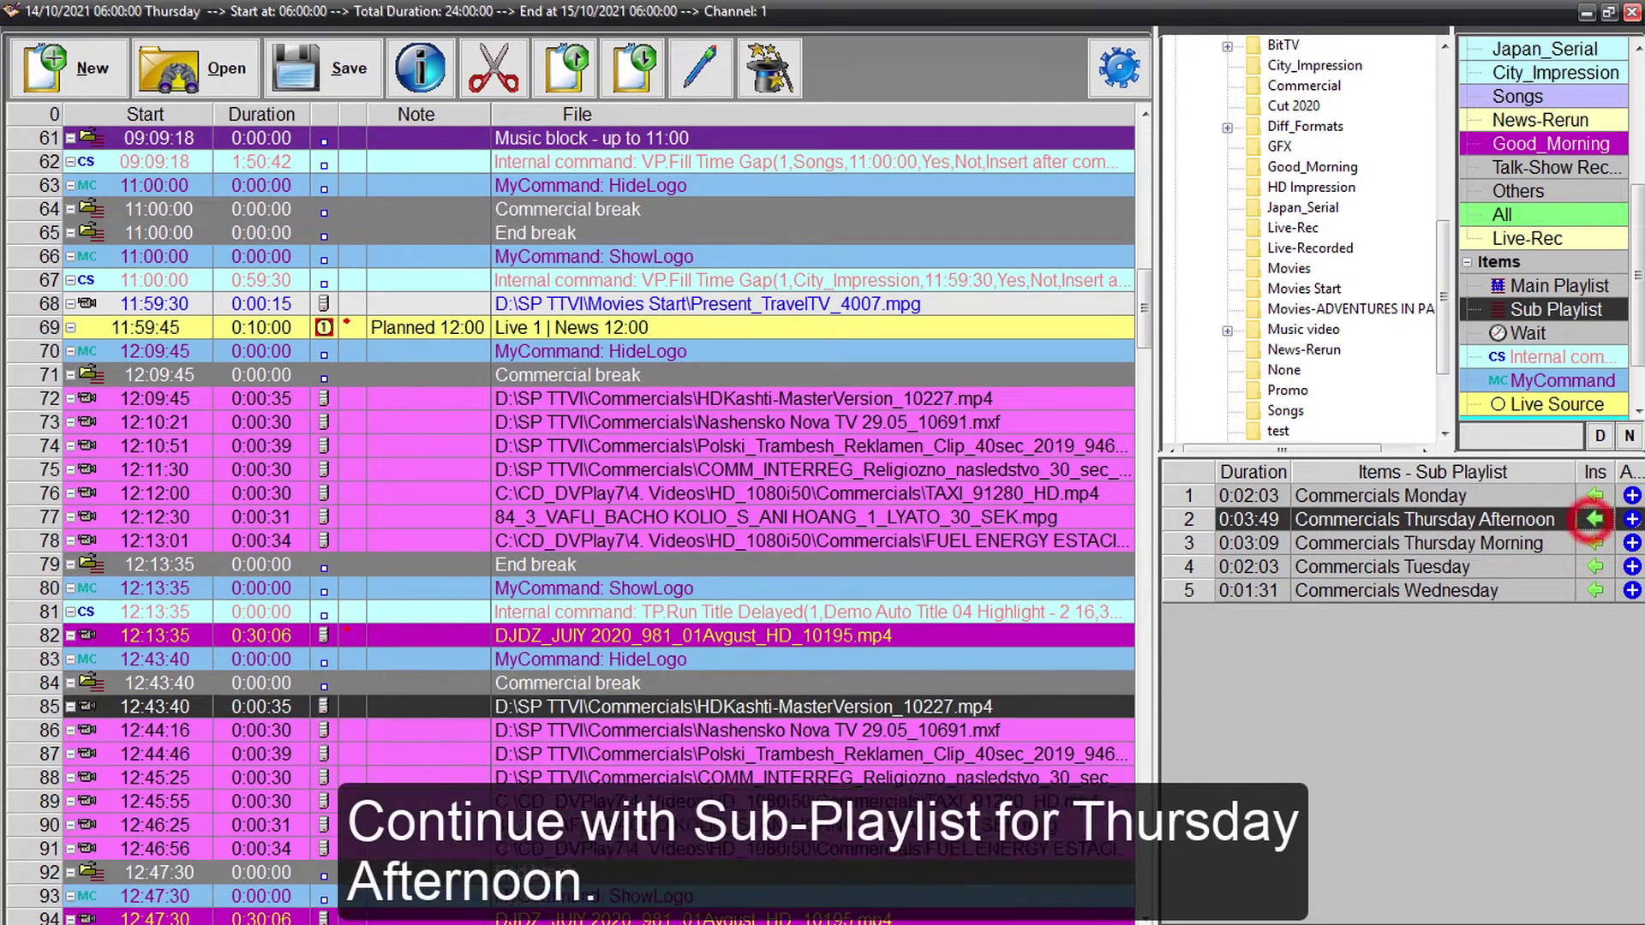
left_click(754, 754)
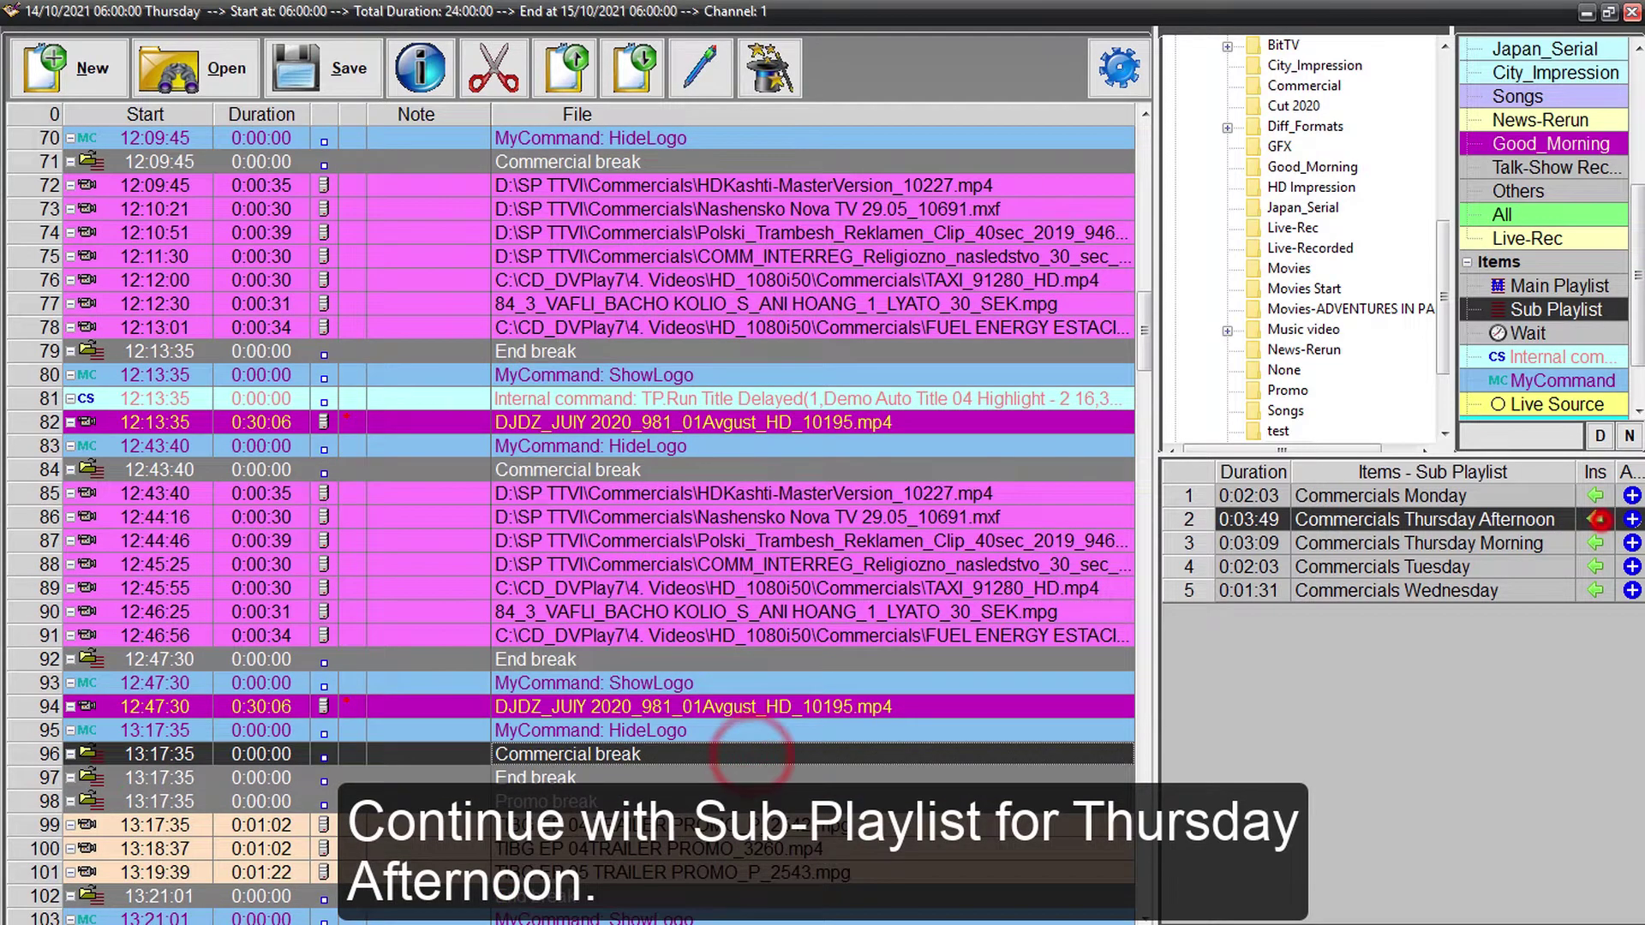
left_click(1595, 519)
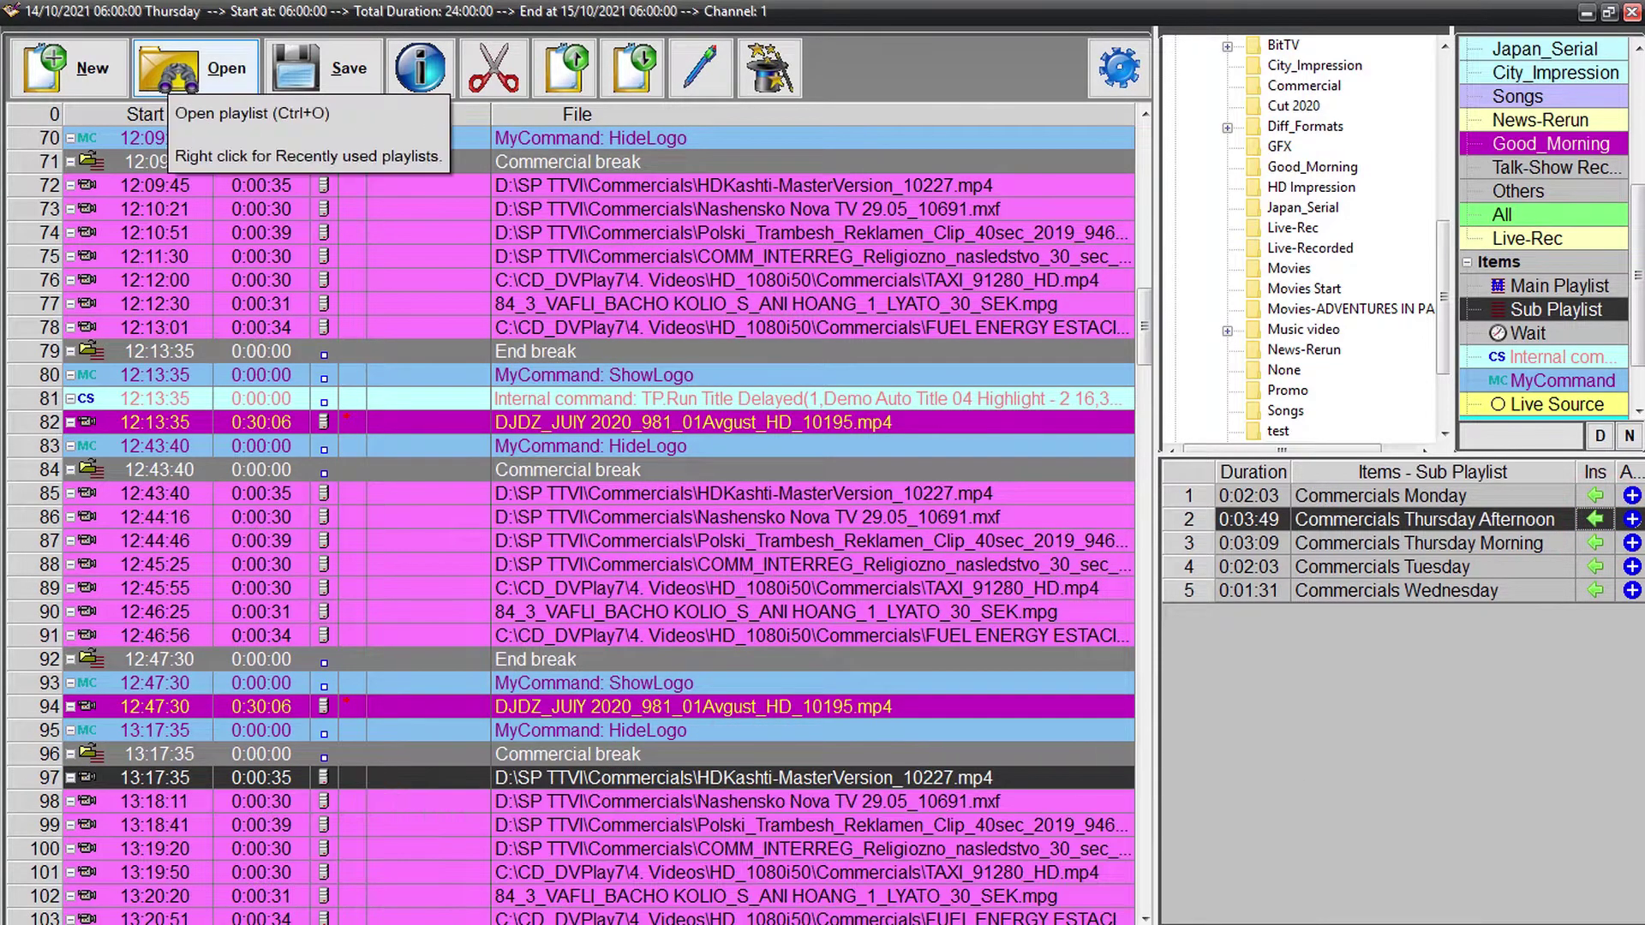
- Create a new playlist of type Sub Playlist named Friday
left_click(68, 69)
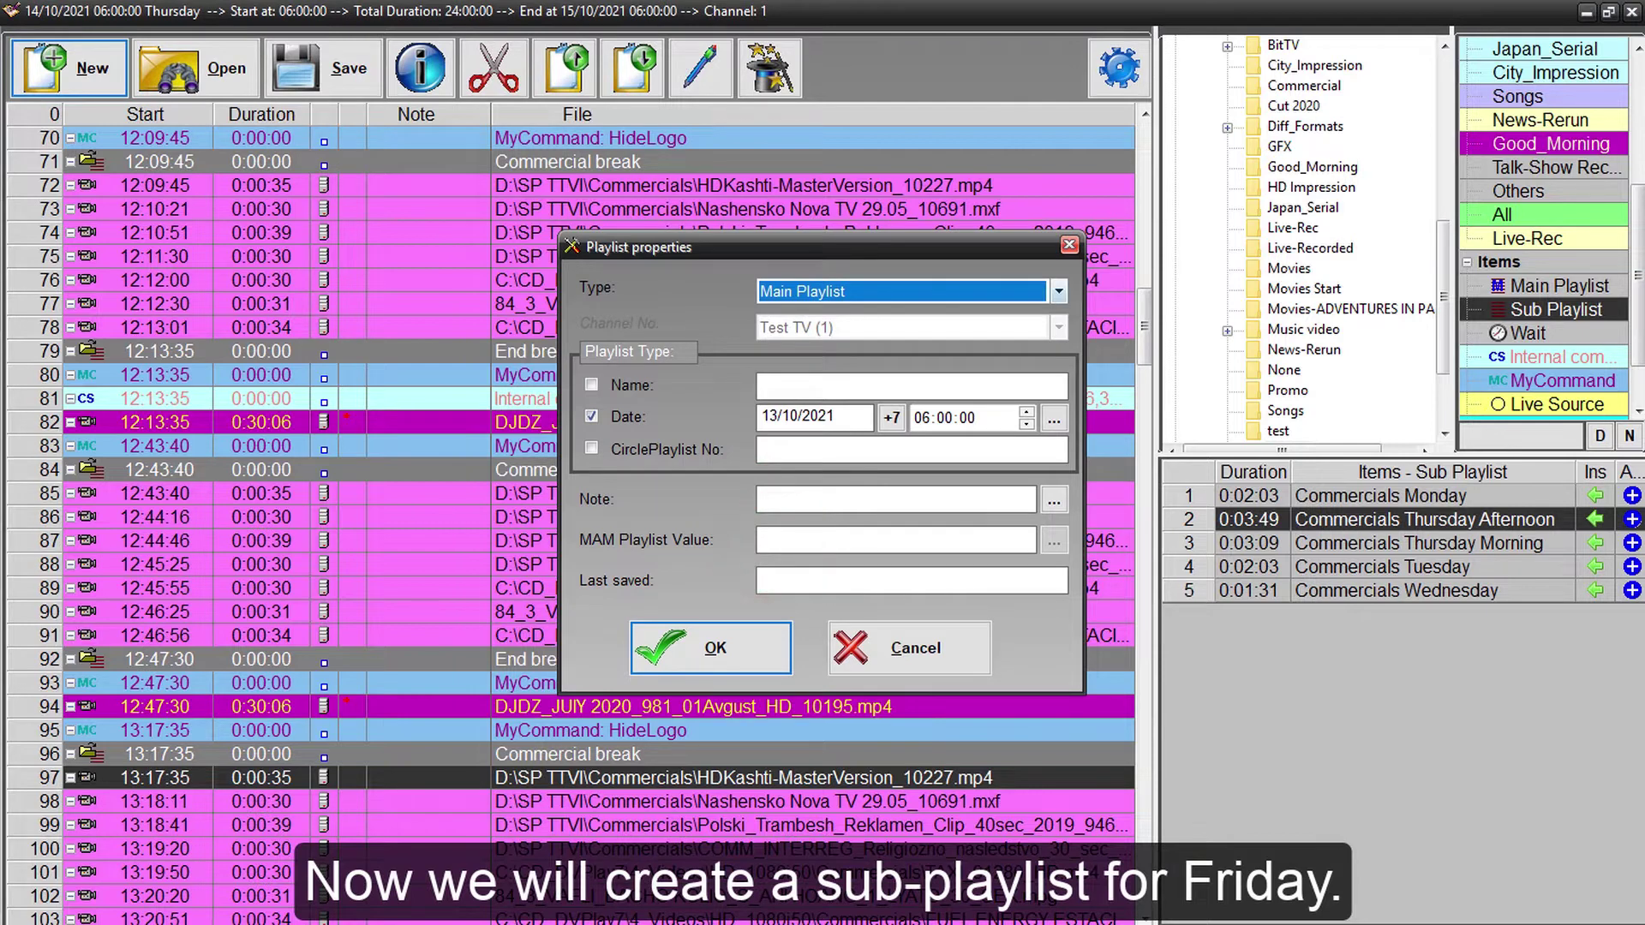
left_click(974, 291)
left_click(797, 325)
double_click(800, 386)
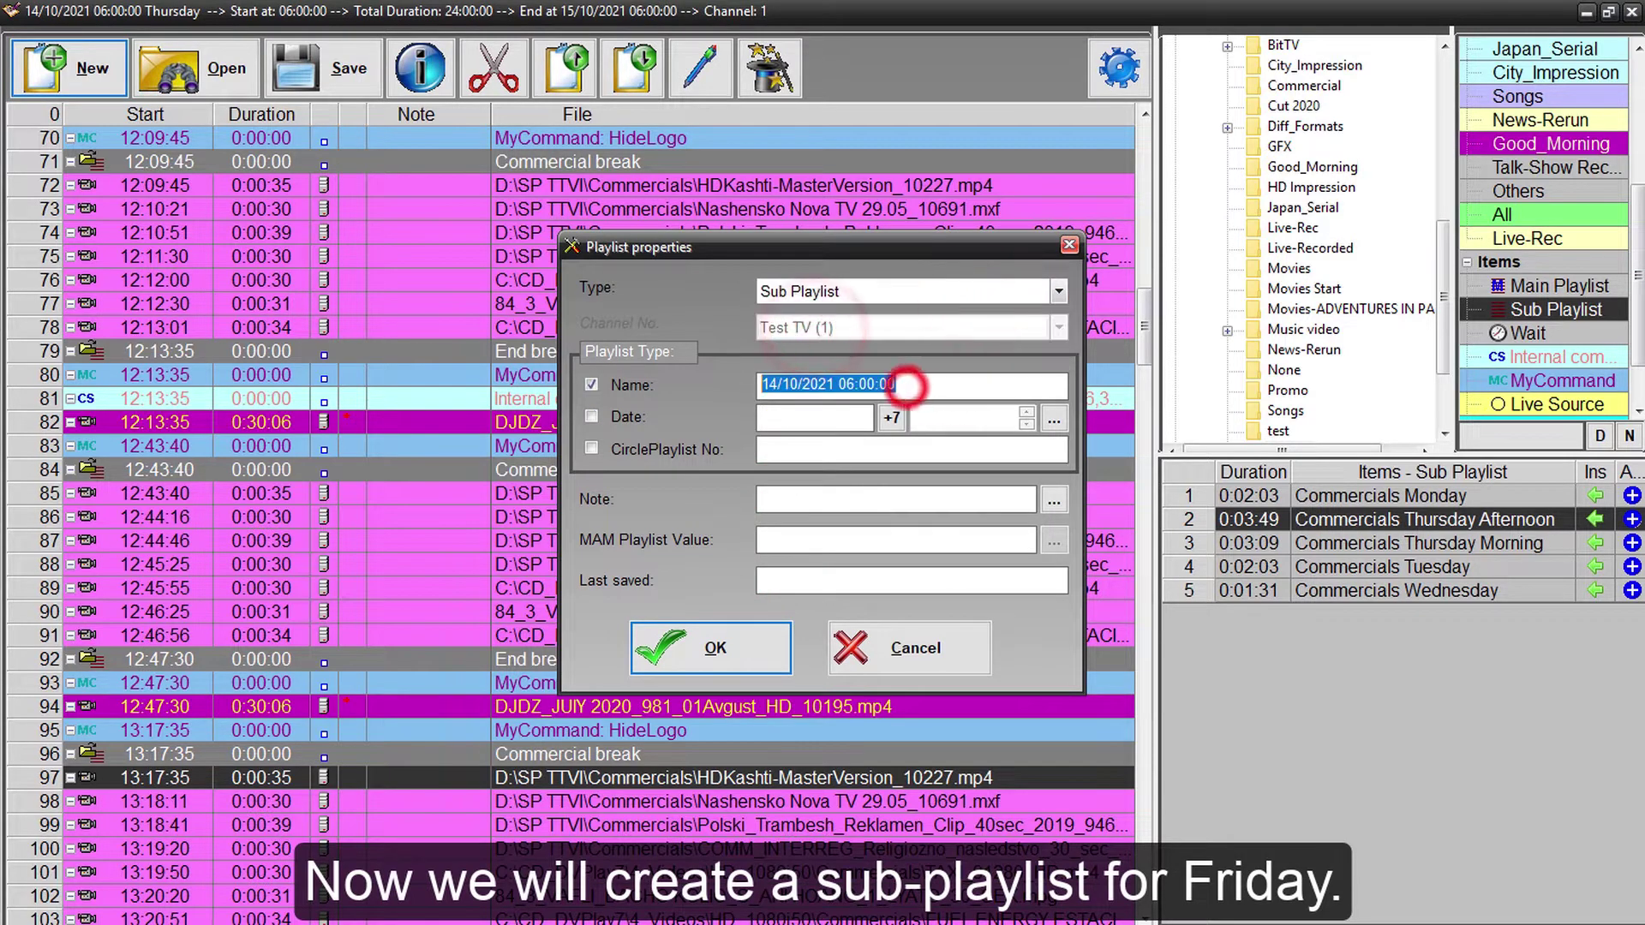
type("Friday")
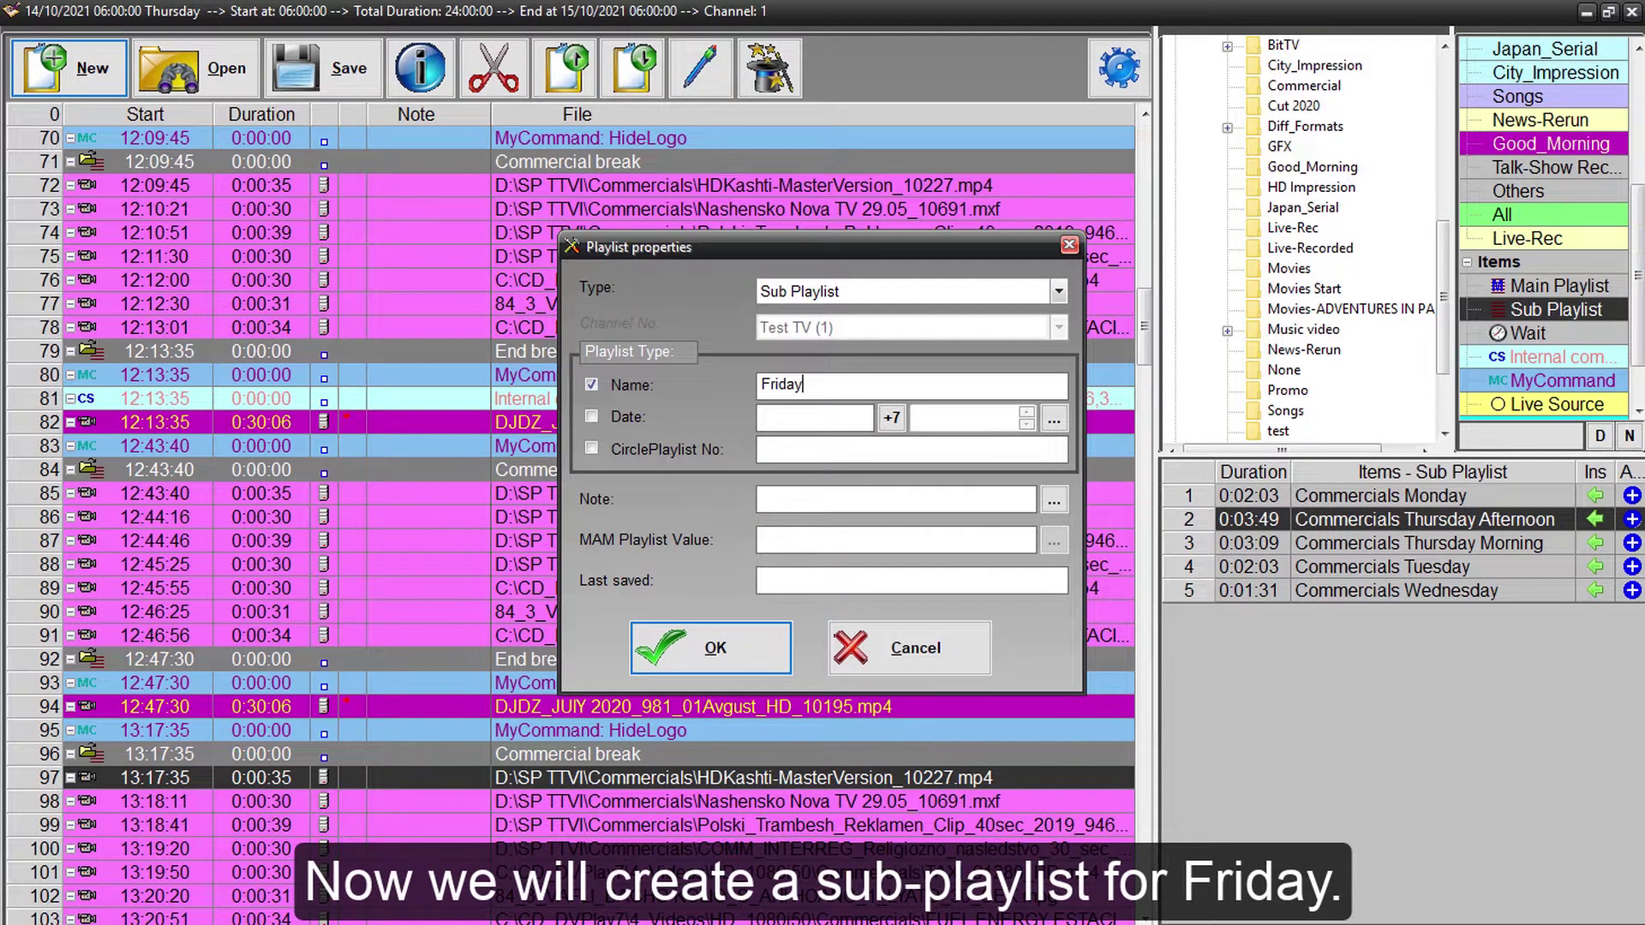
left_click(710, 648)
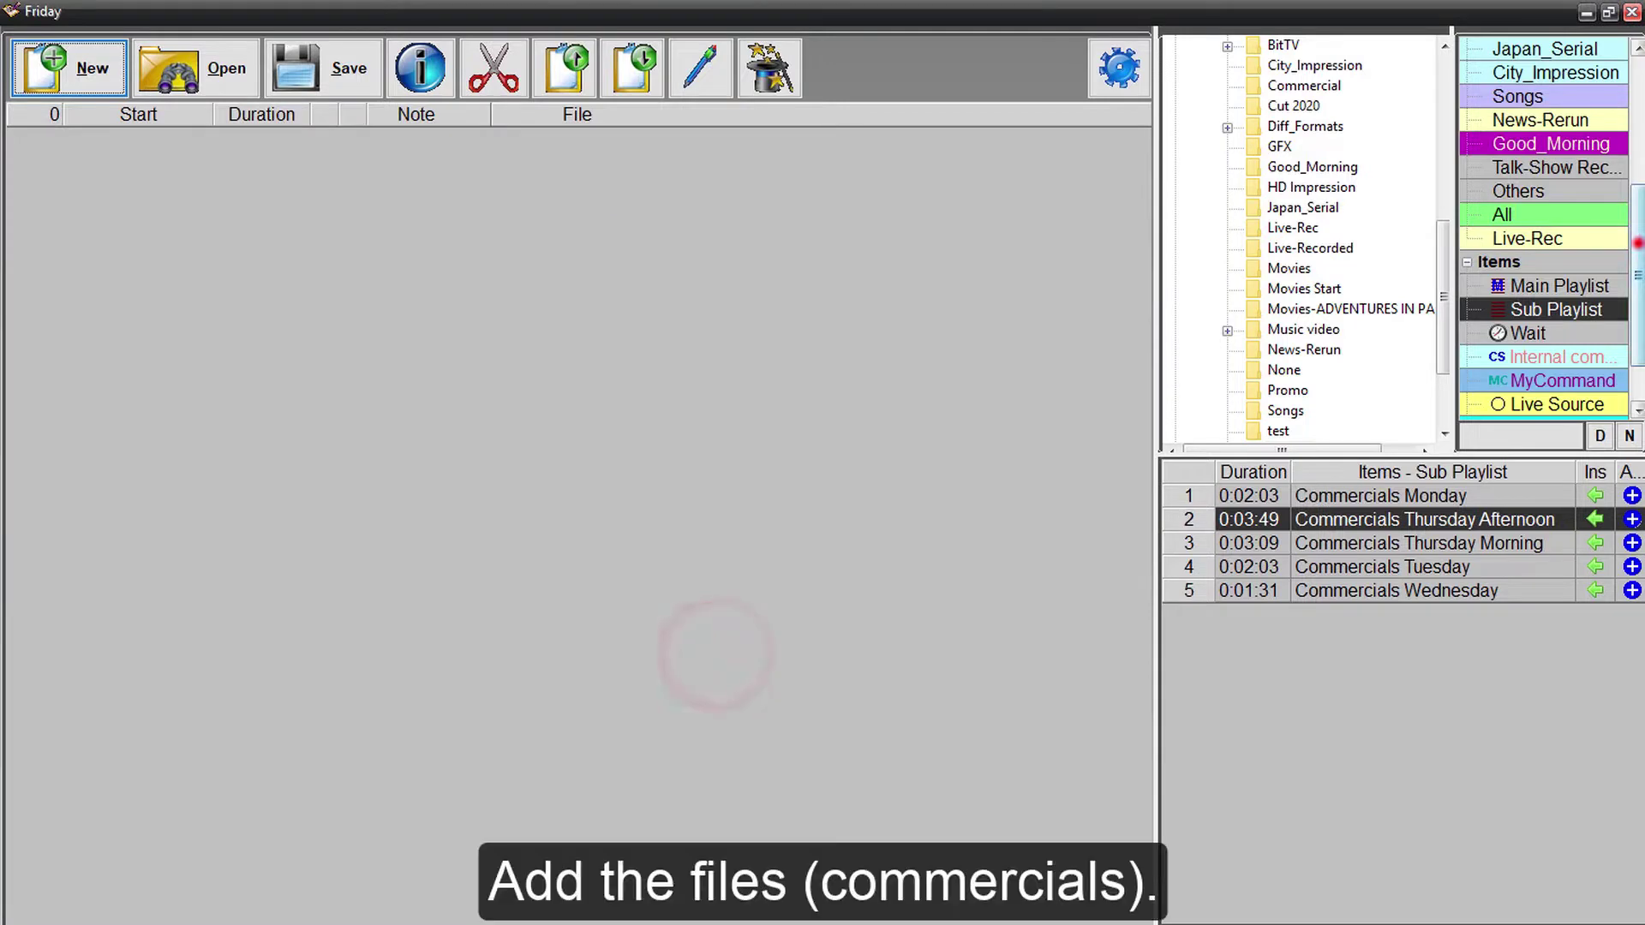
- Add the commercials BEAUTY BAKERY_HAUTE CUISINE, XYLITOL_FALL 2015, BOR CHVOR and the 15 - 16 май video_10684.mp4 to the Friday sub-playlist and save it
scroll(1542, 223, "up", 3)
left_click(1533, 95)
left_click(1523, 660)
left_click(1589, 661)
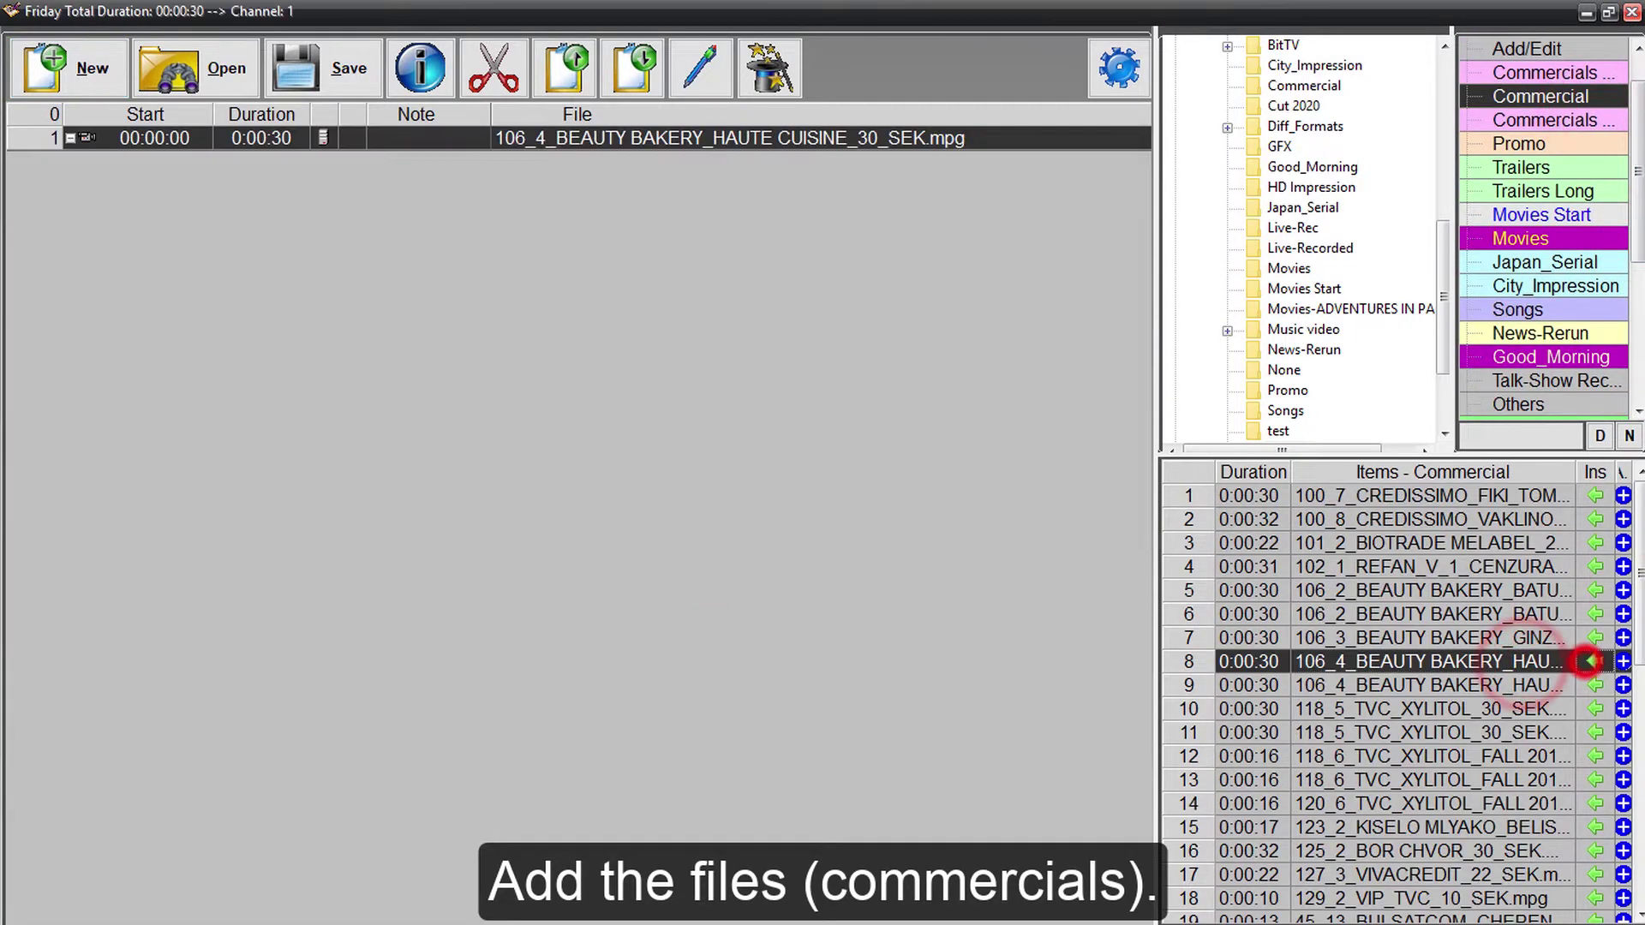
left_click(1595, 756)
left_click(1595, 851)
scroll(1595, 850, "down", 4)
left_click(1595, 851)
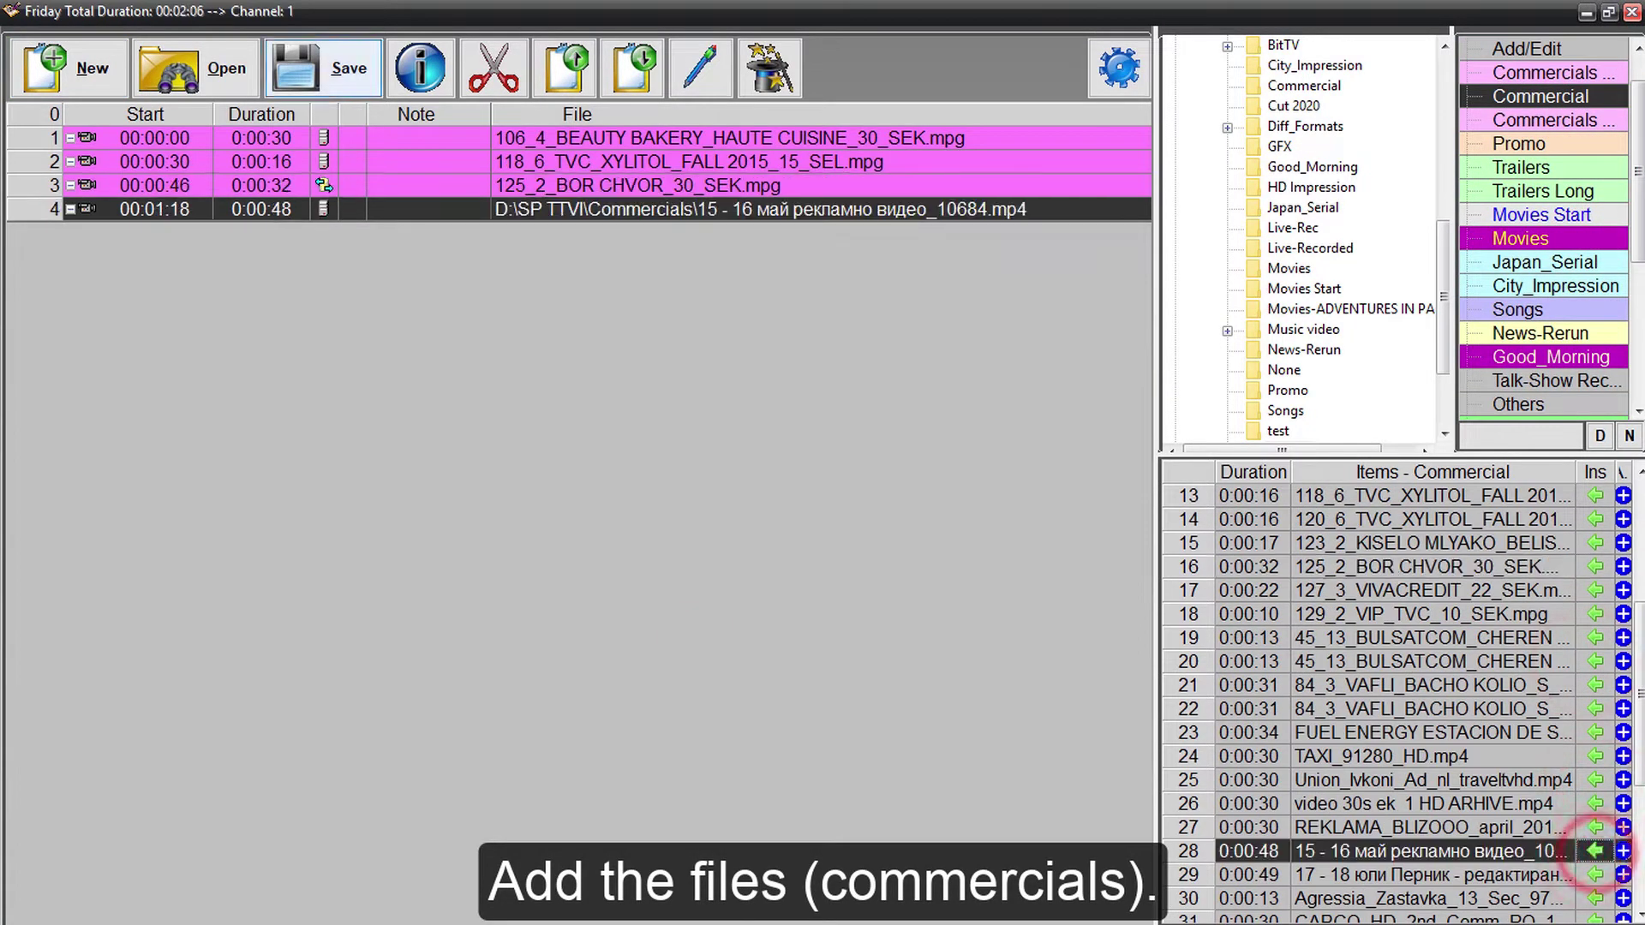
left_click(324, 67)
- List the available sub-playlist items and select Friday among them
scroll(1542, 222, "down", 3)
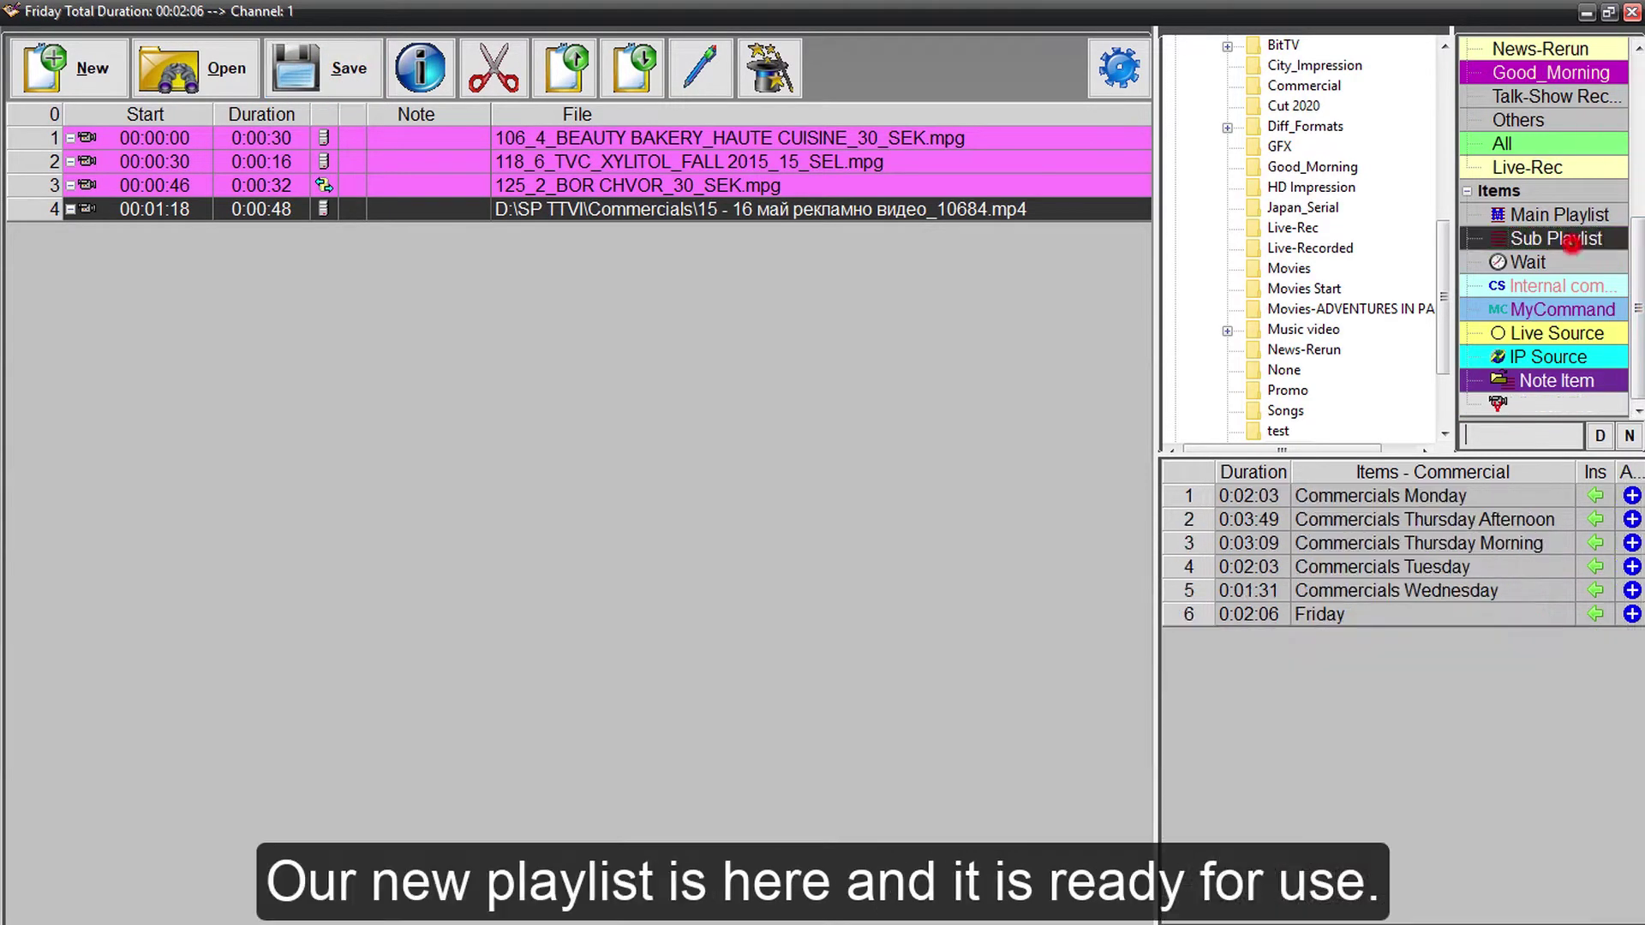
left_click(1555, 239)
left_click(1351, 614)
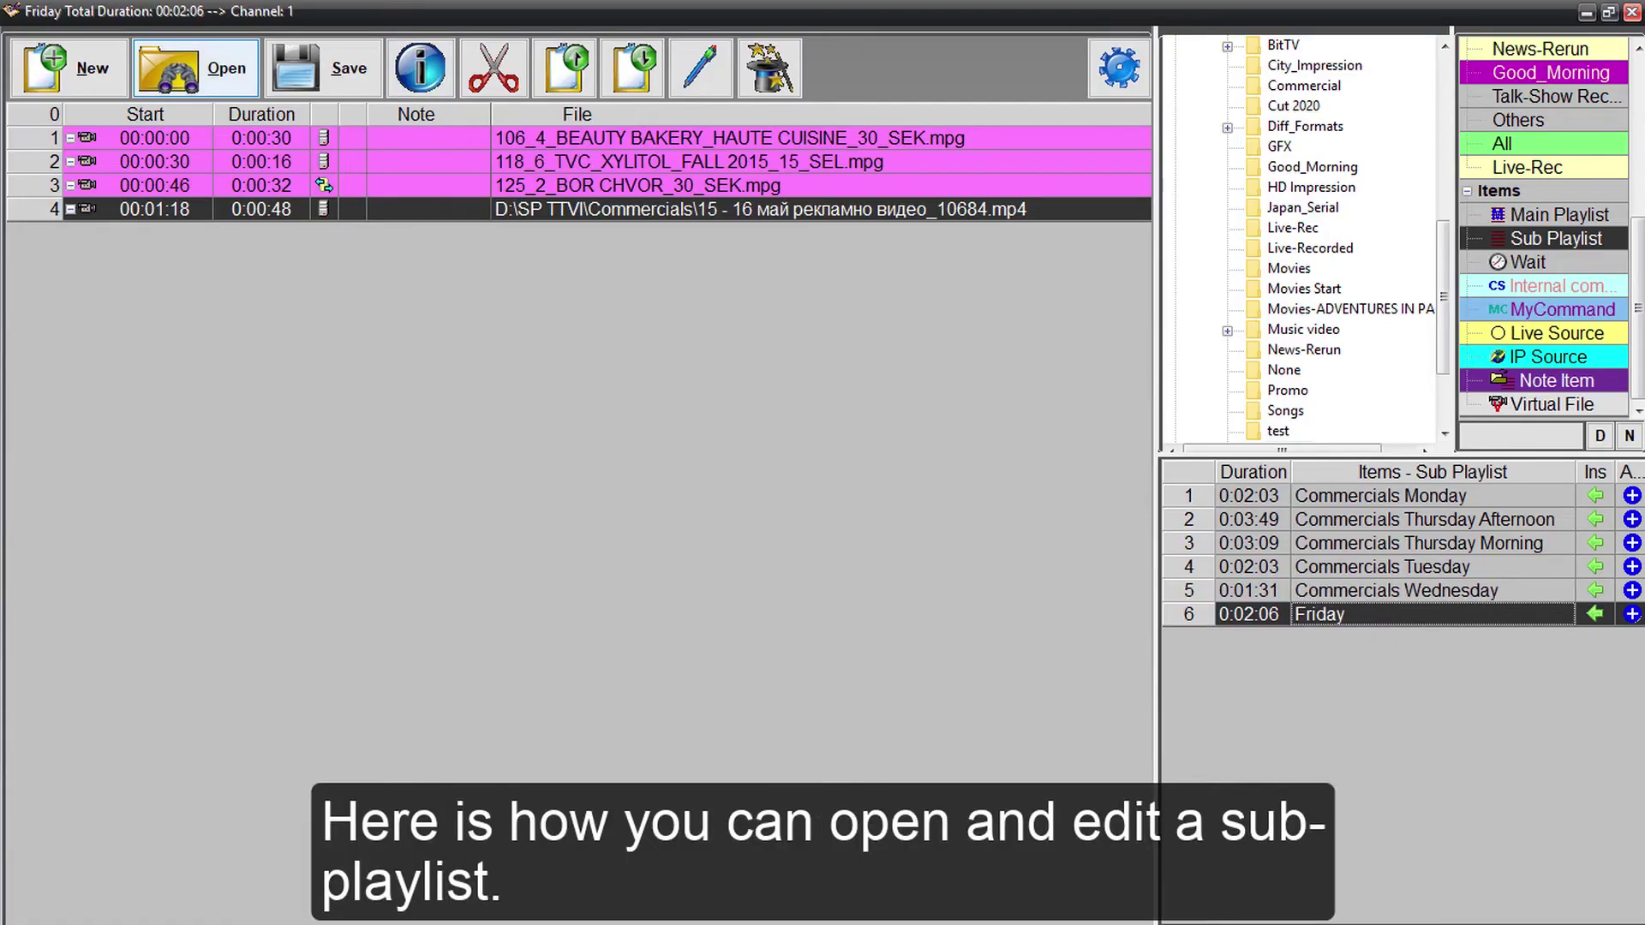
- Search the saved playlists of type Sub Playlist and open Commercials Tuesday for editing
left_click(243, 83)
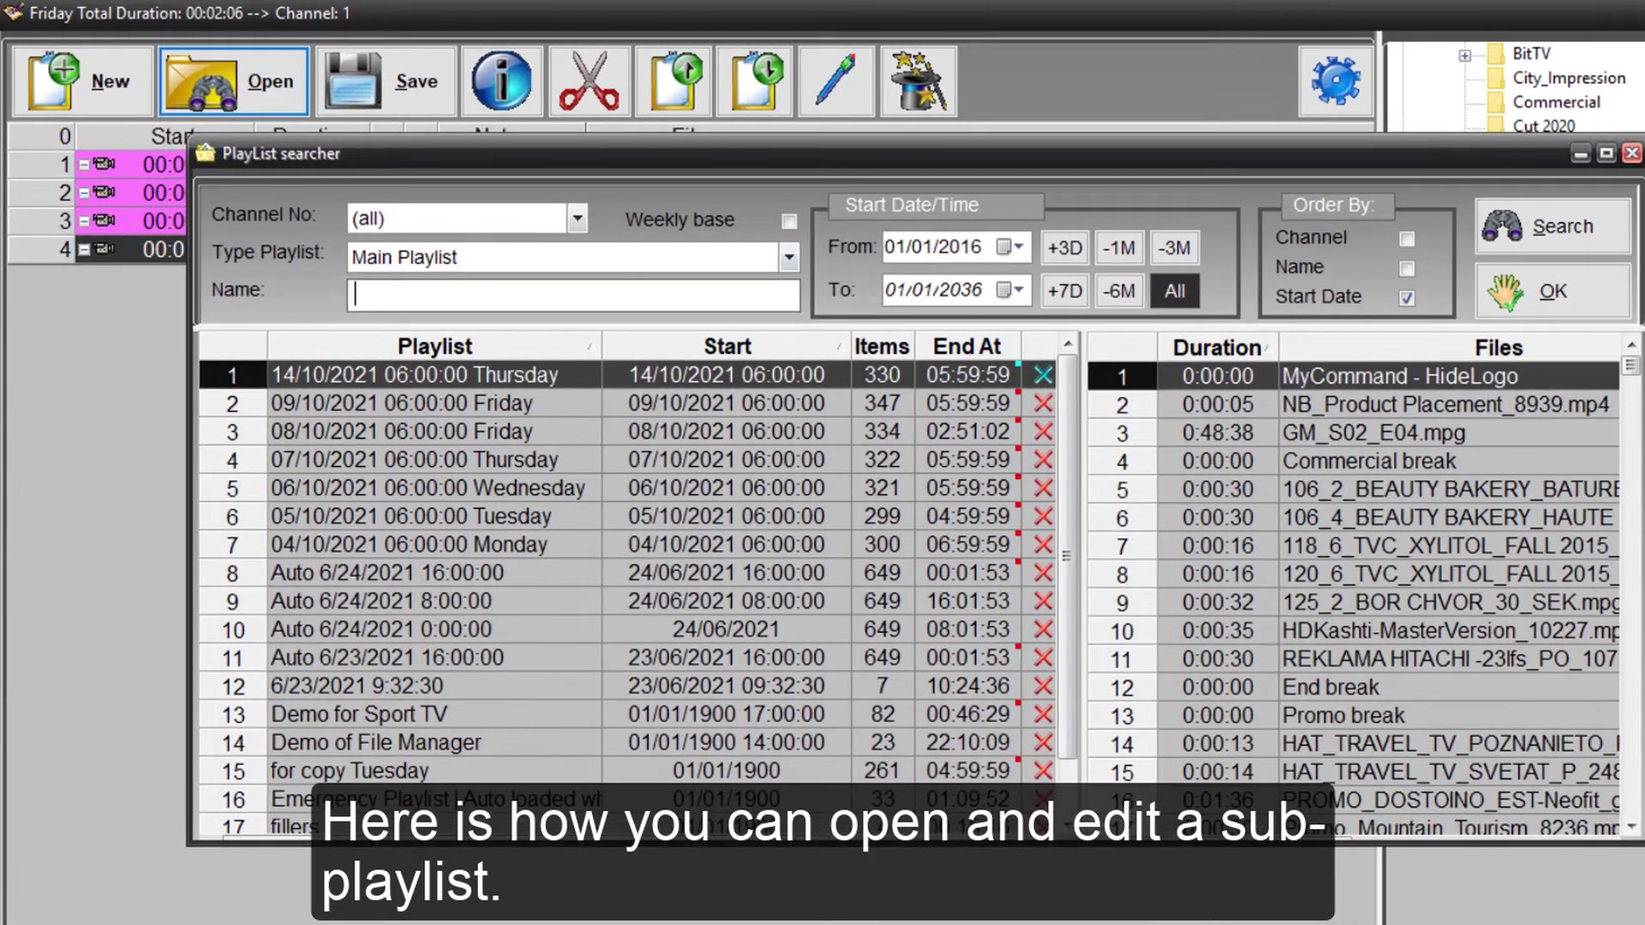
left_click(384, 211)
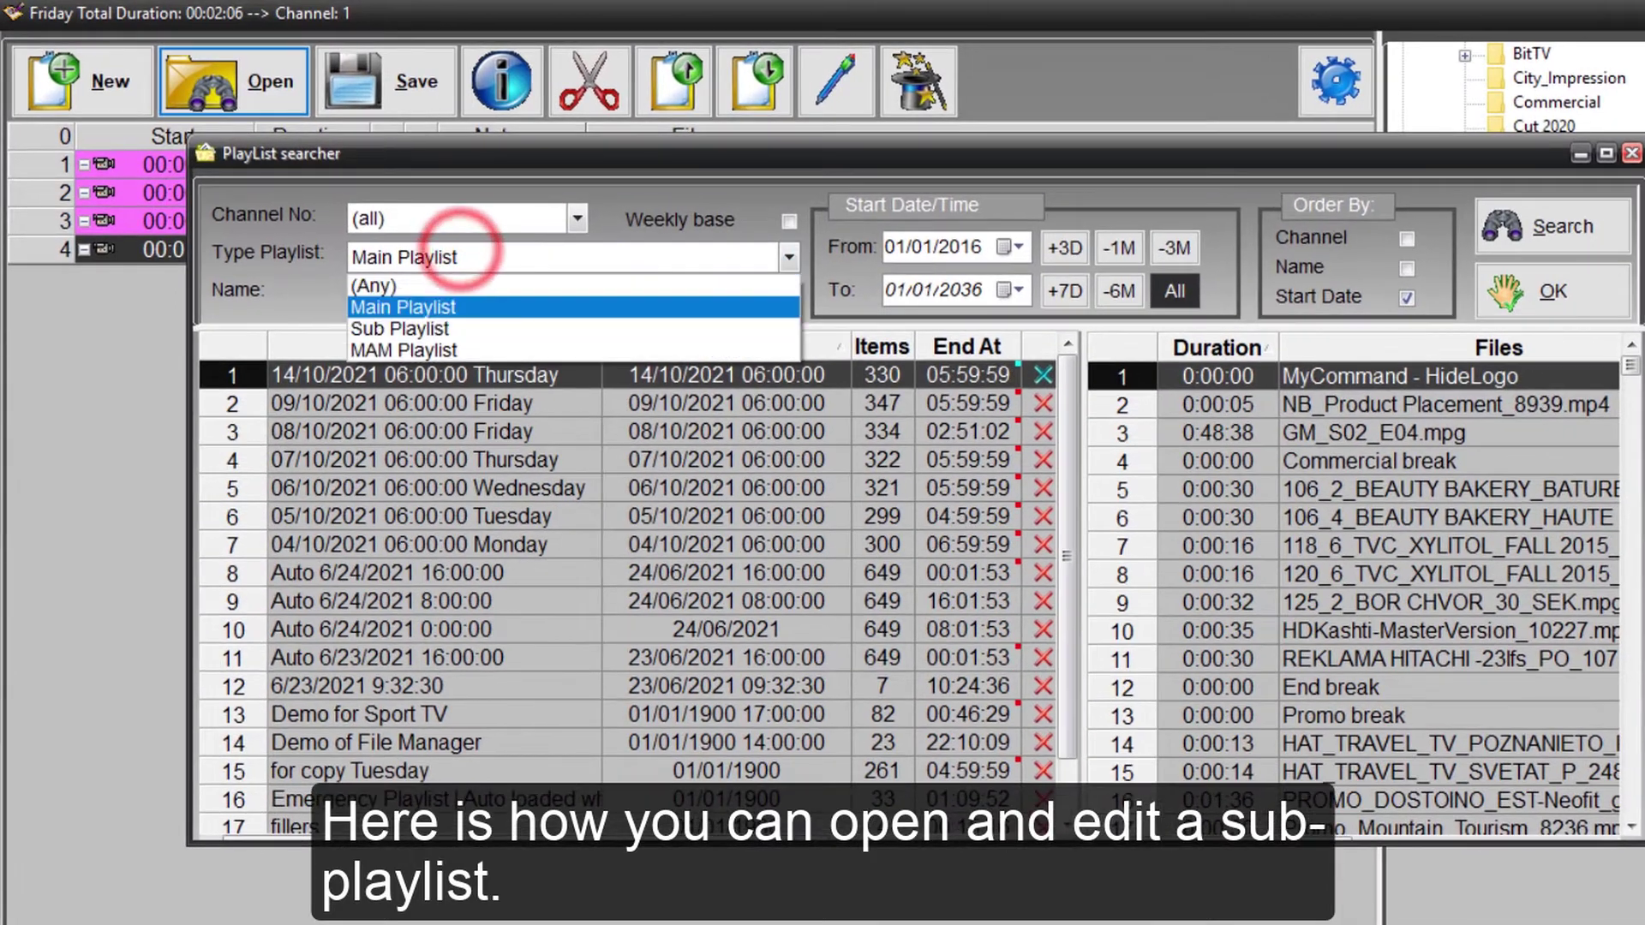
left_click(428, 329)
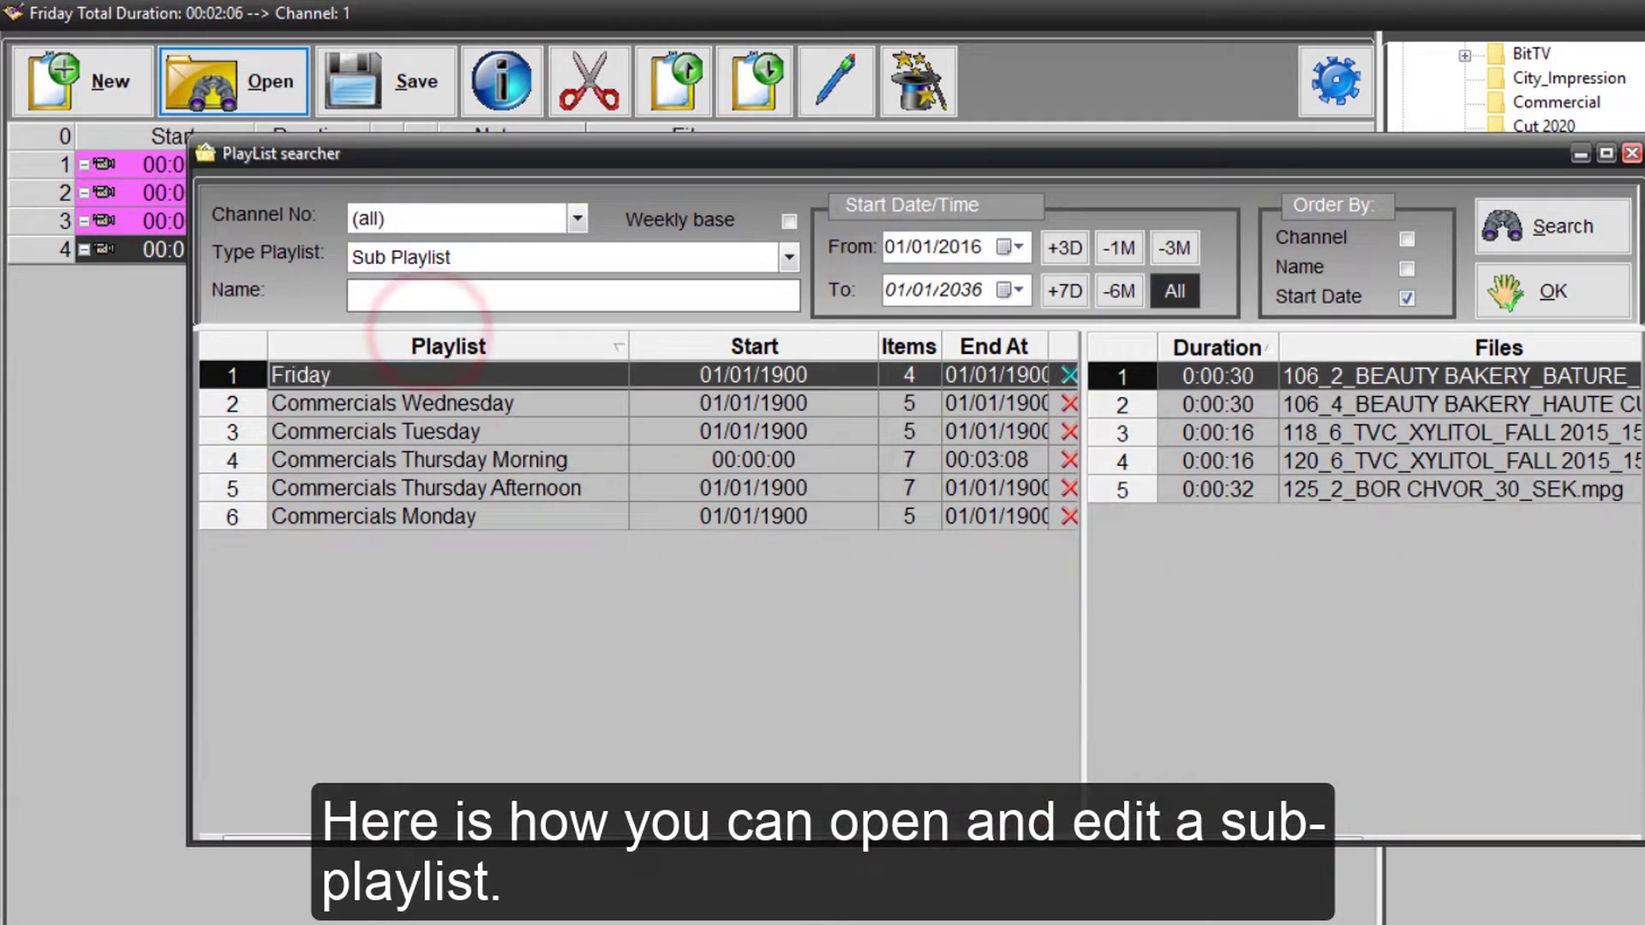
double_click(437, 430)
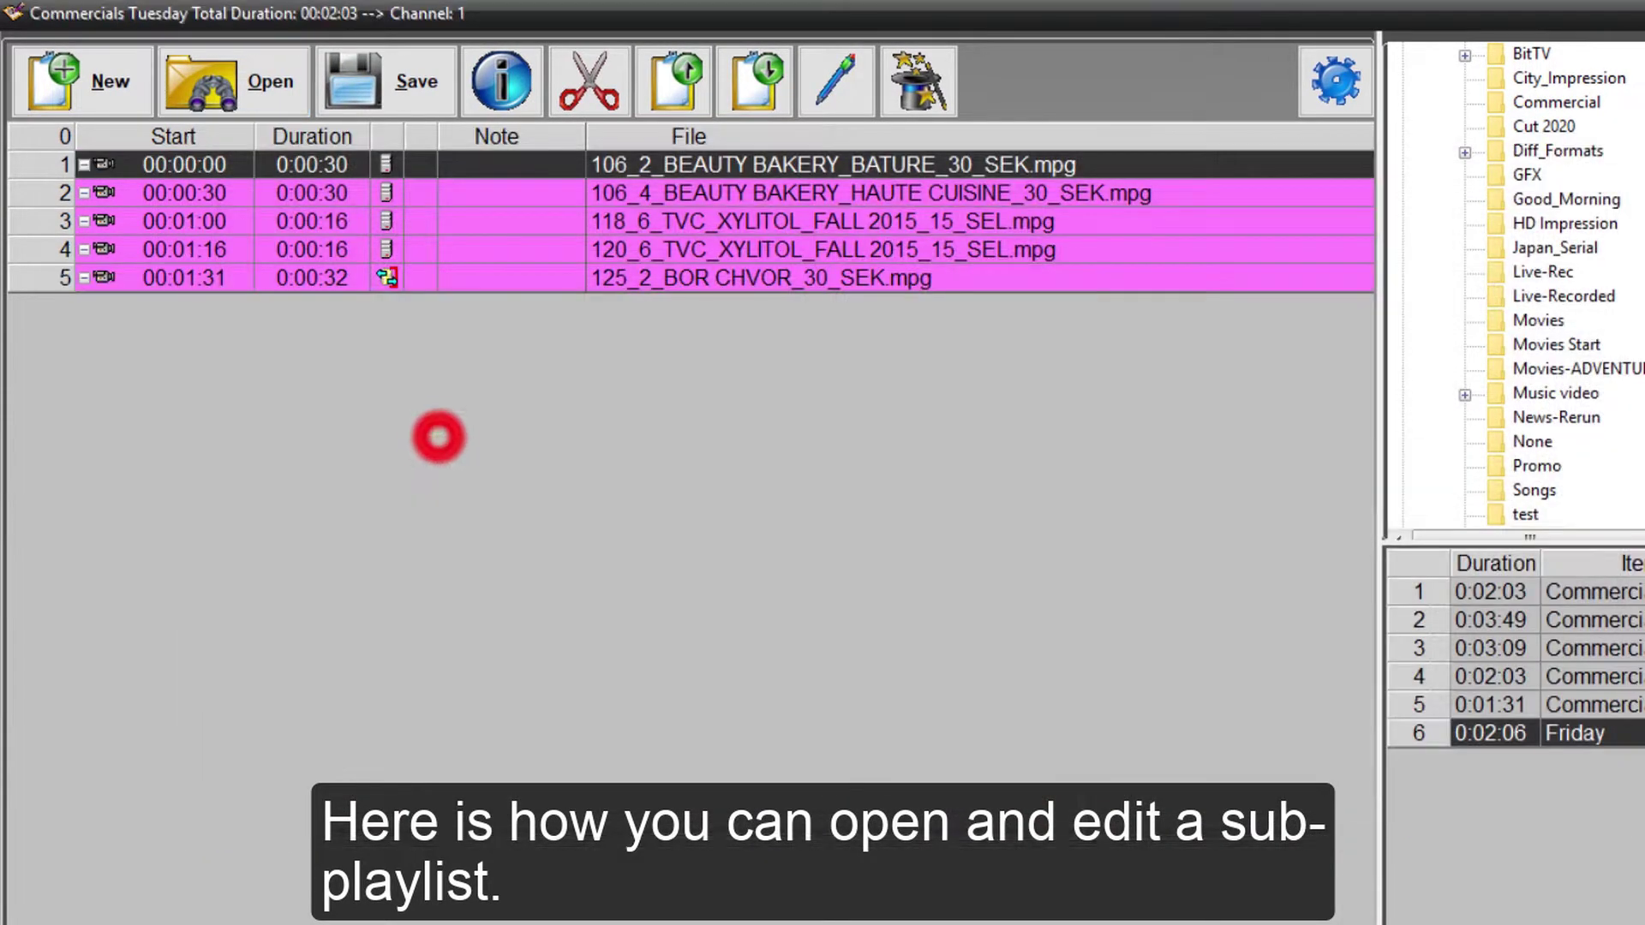
- In Commercials Tuesday, delete 120_6_TVC_XYLITOL_FALL 2015_15_SEL.mpg, append 118_5_TVC_XYLITOL_30_SEK.mpg and save the playlist
left_click(959, 250)
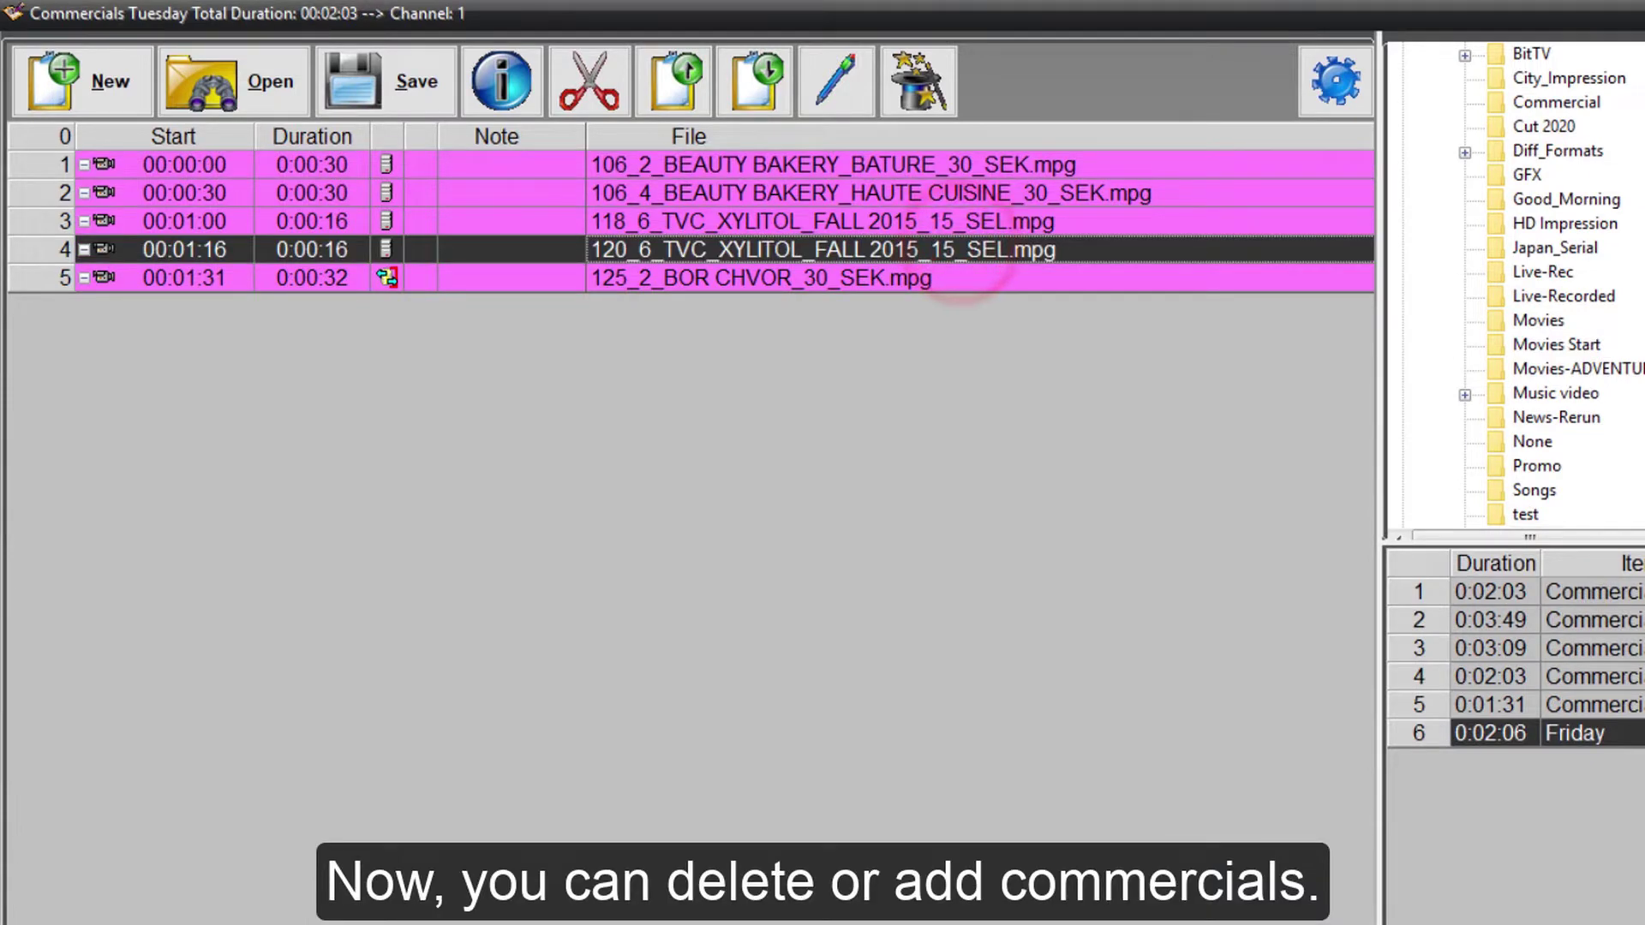
key("Delete")
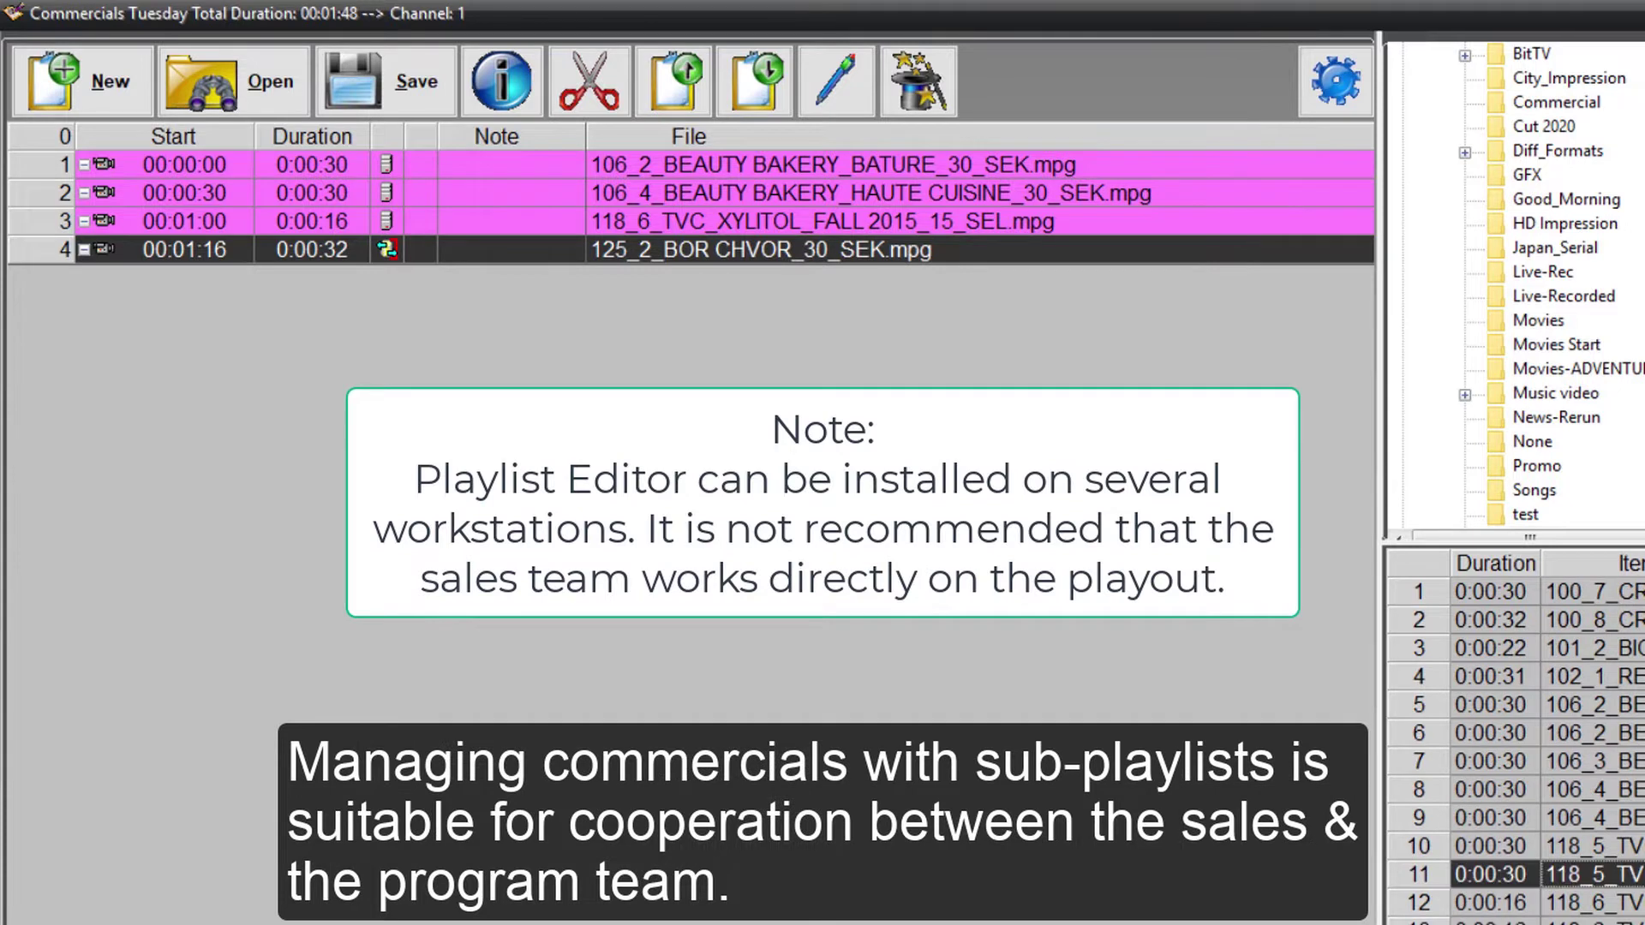
key("Return")
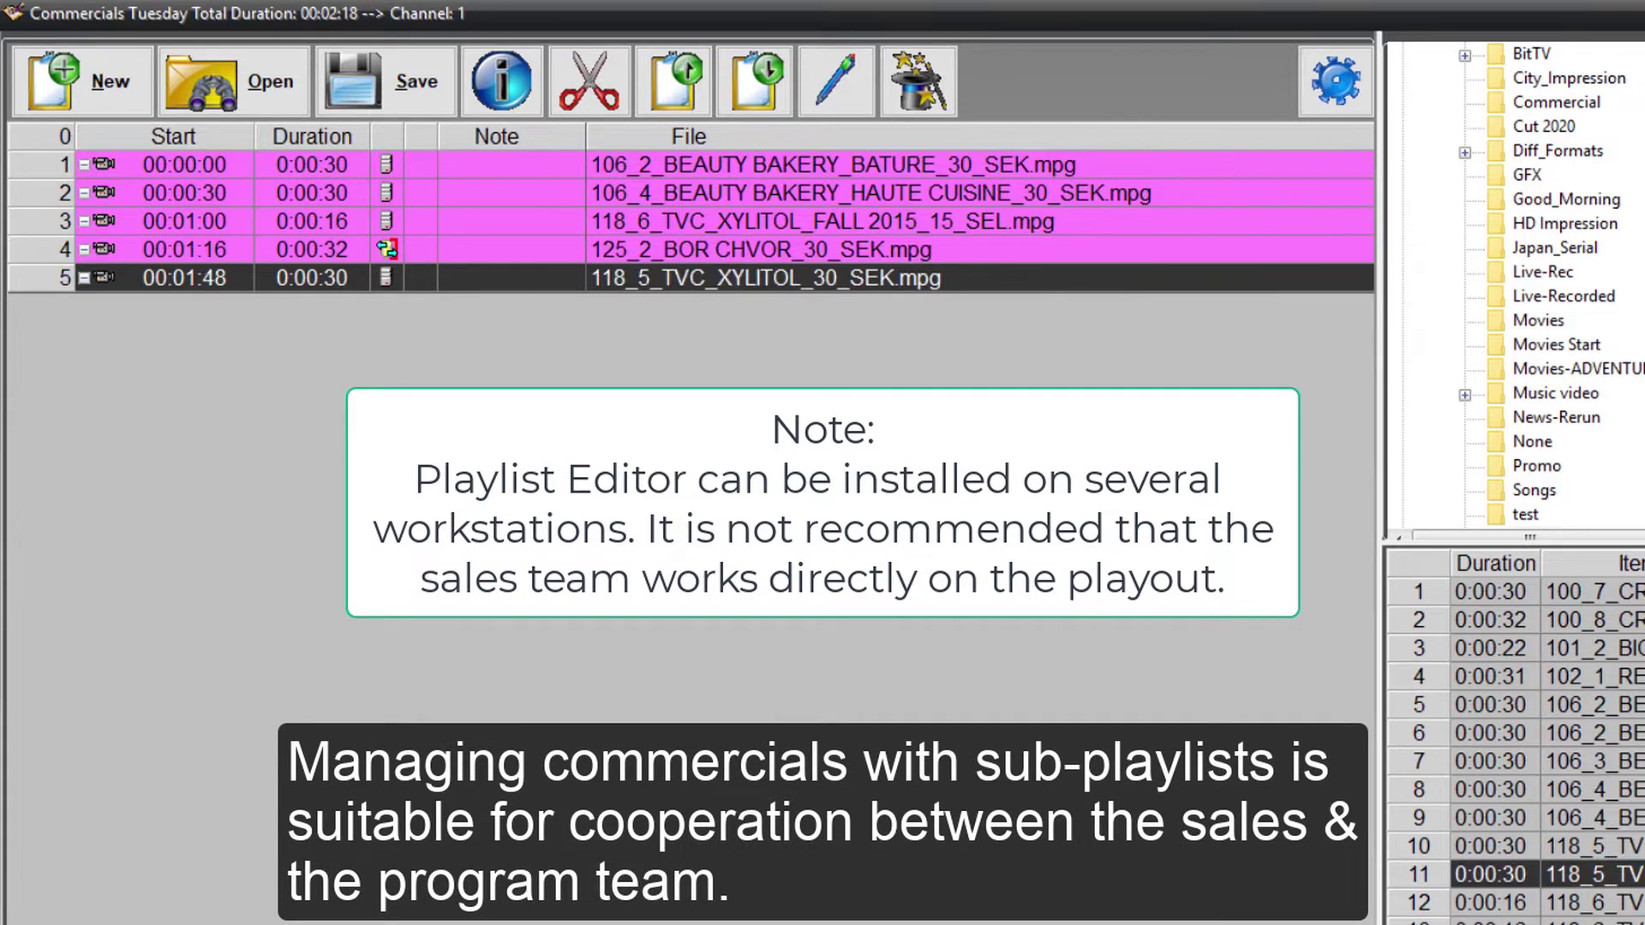
left_click(408, 70)
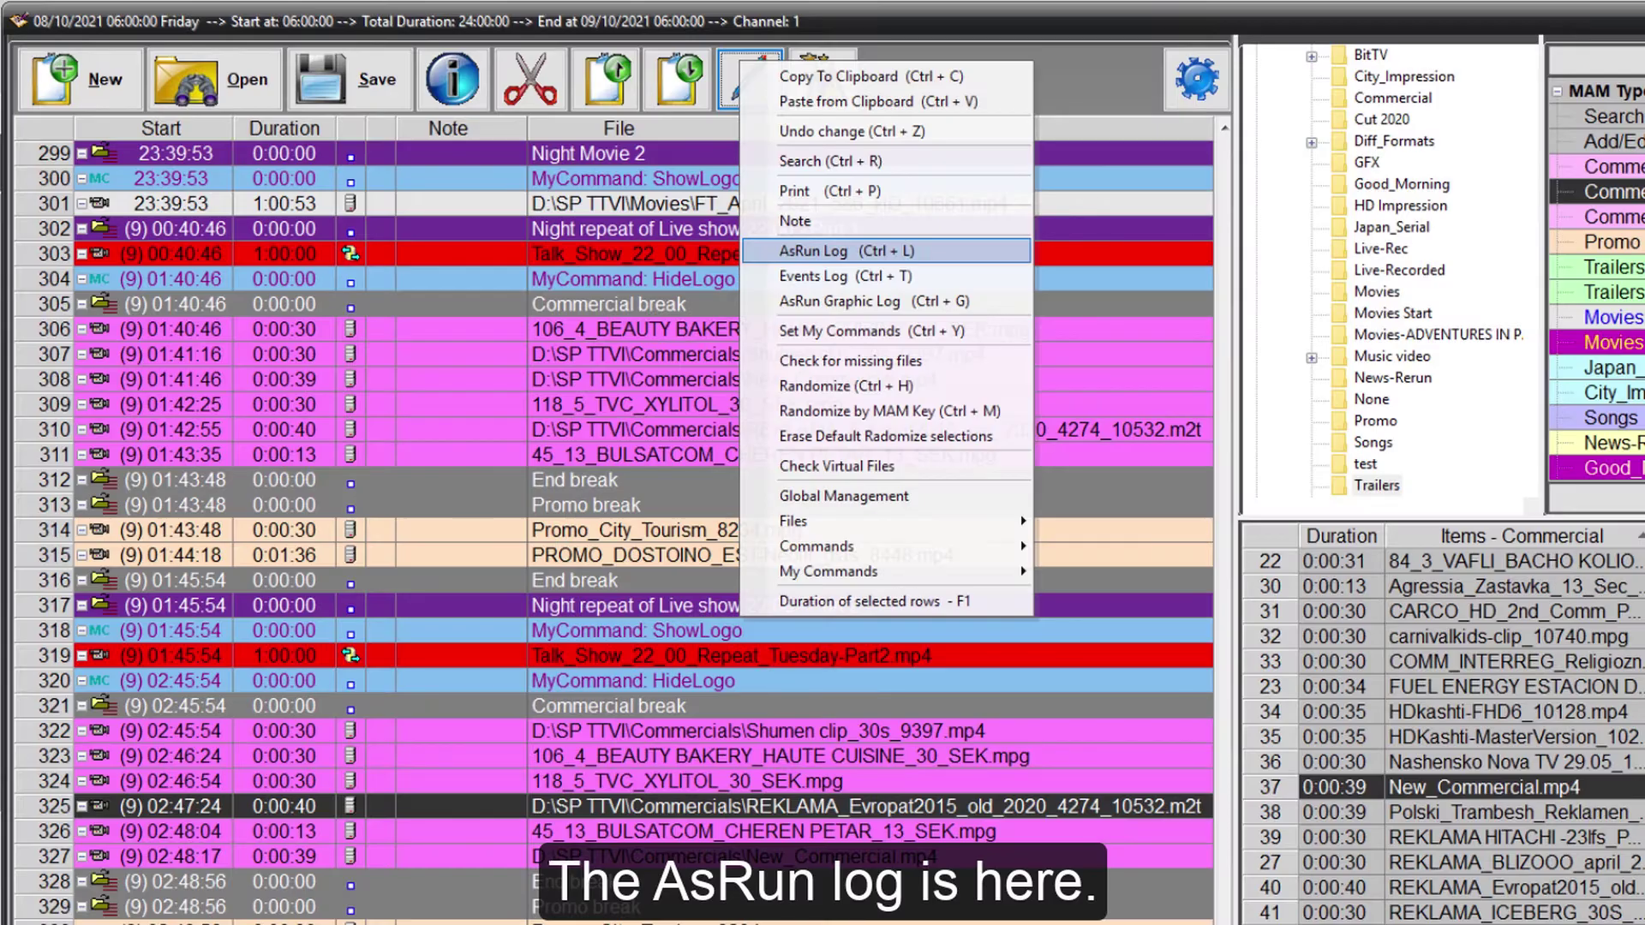
- Open the AsRun Log for Test TV (1), set the date interval to 1 month and review the played files
left_click(822, 251)
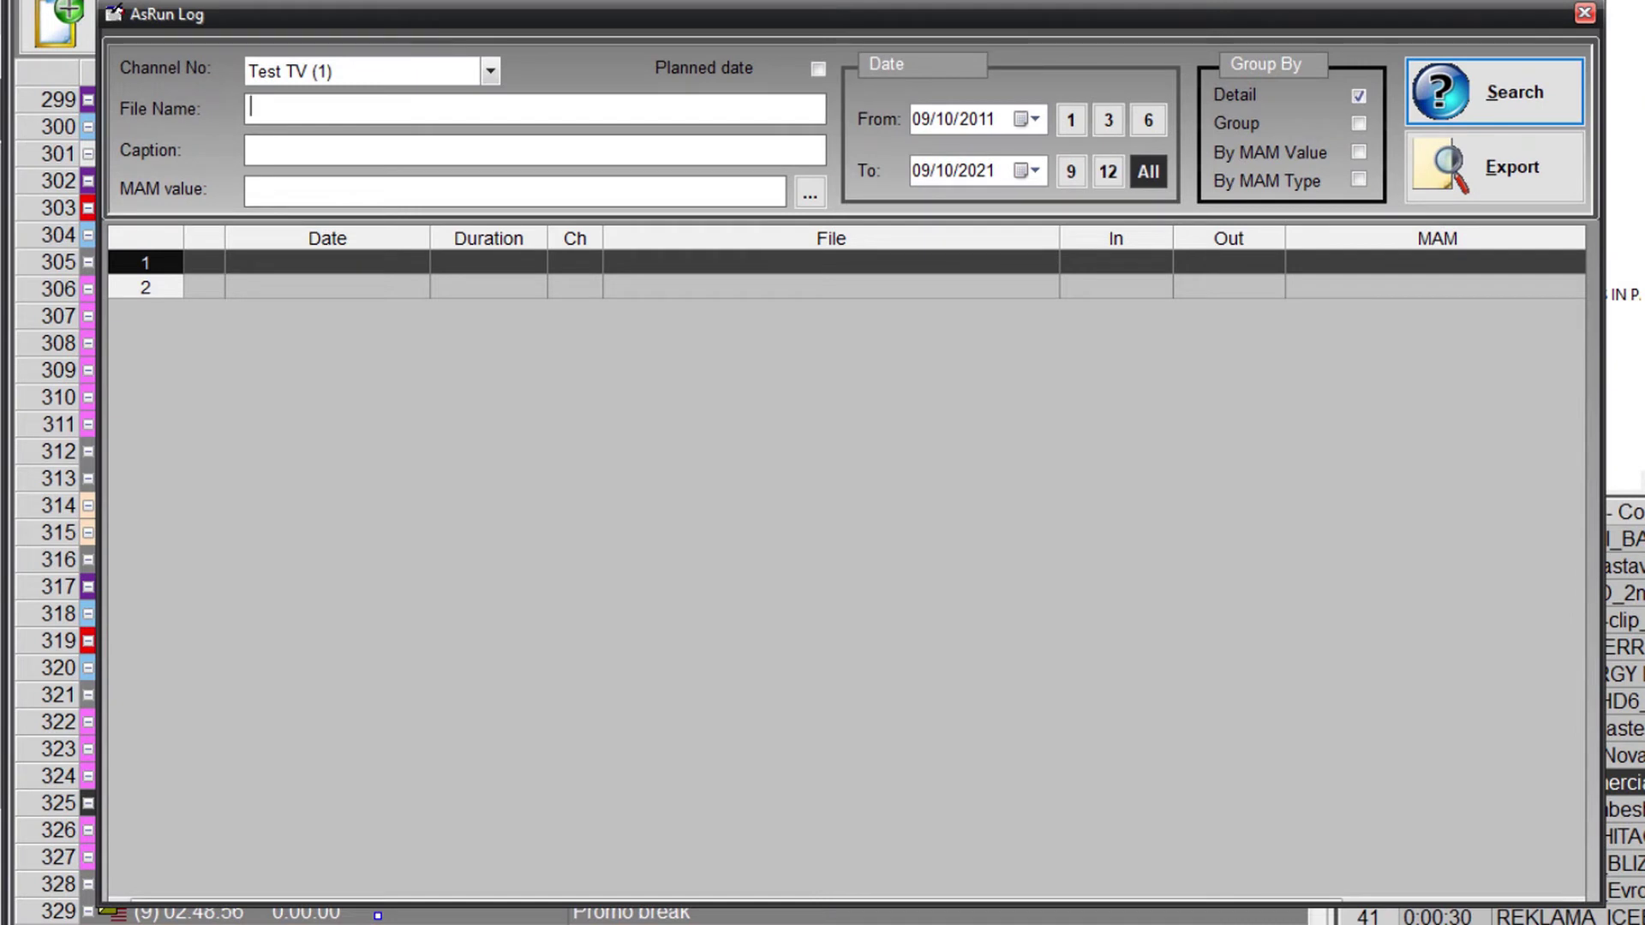
left_click(949, 120)
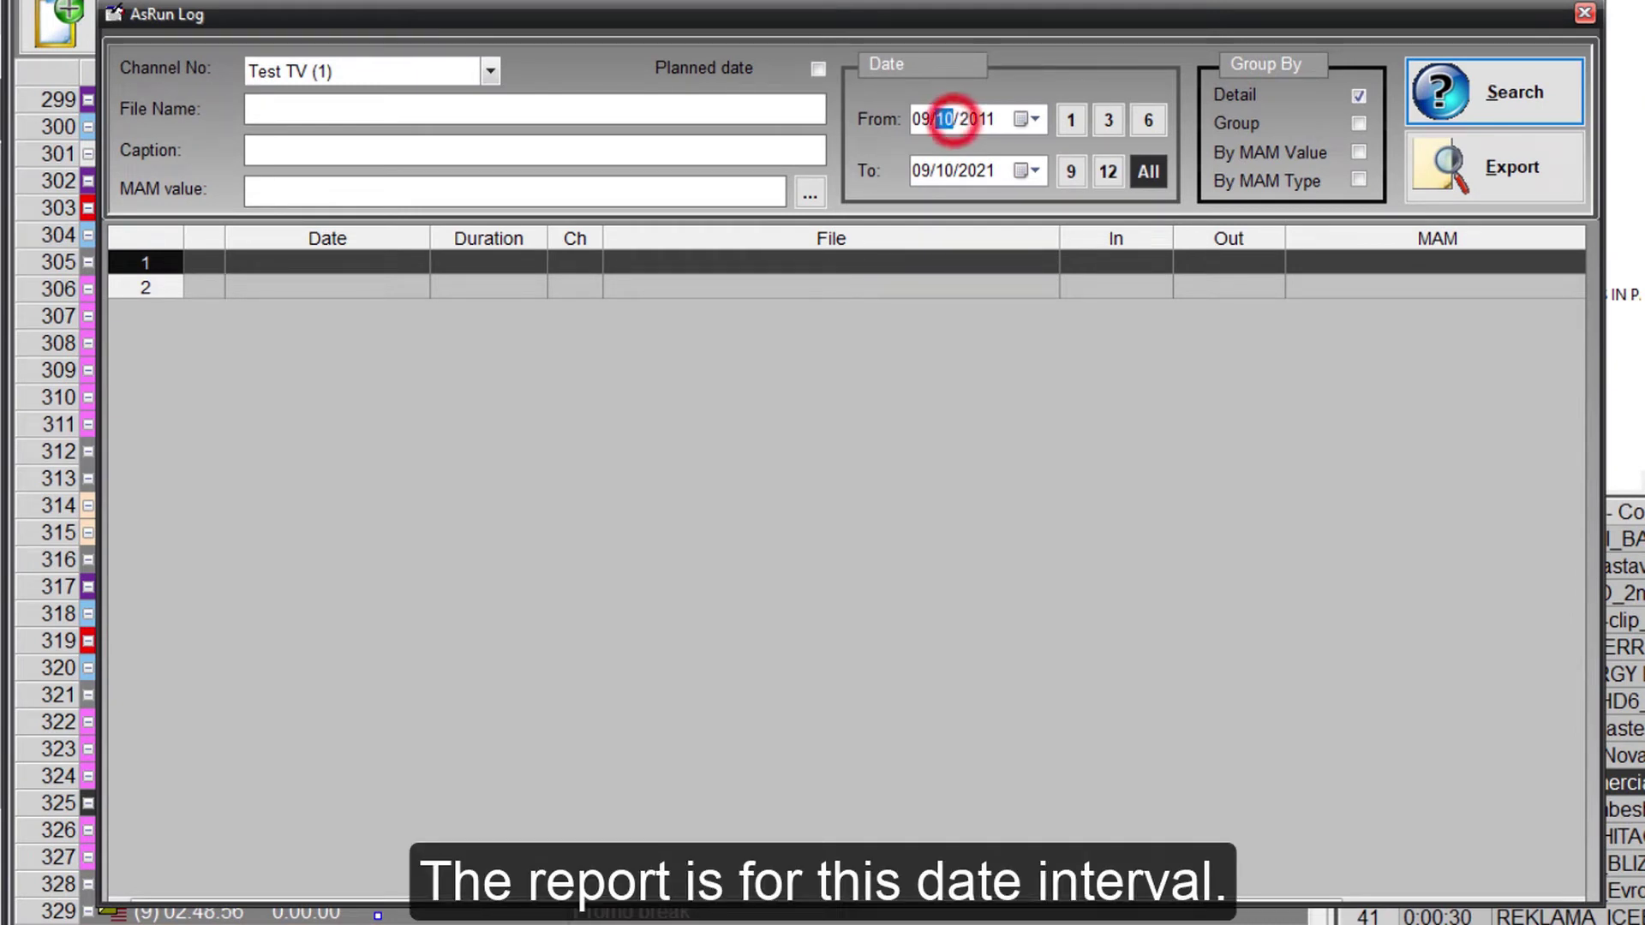
left_click(953, 173)
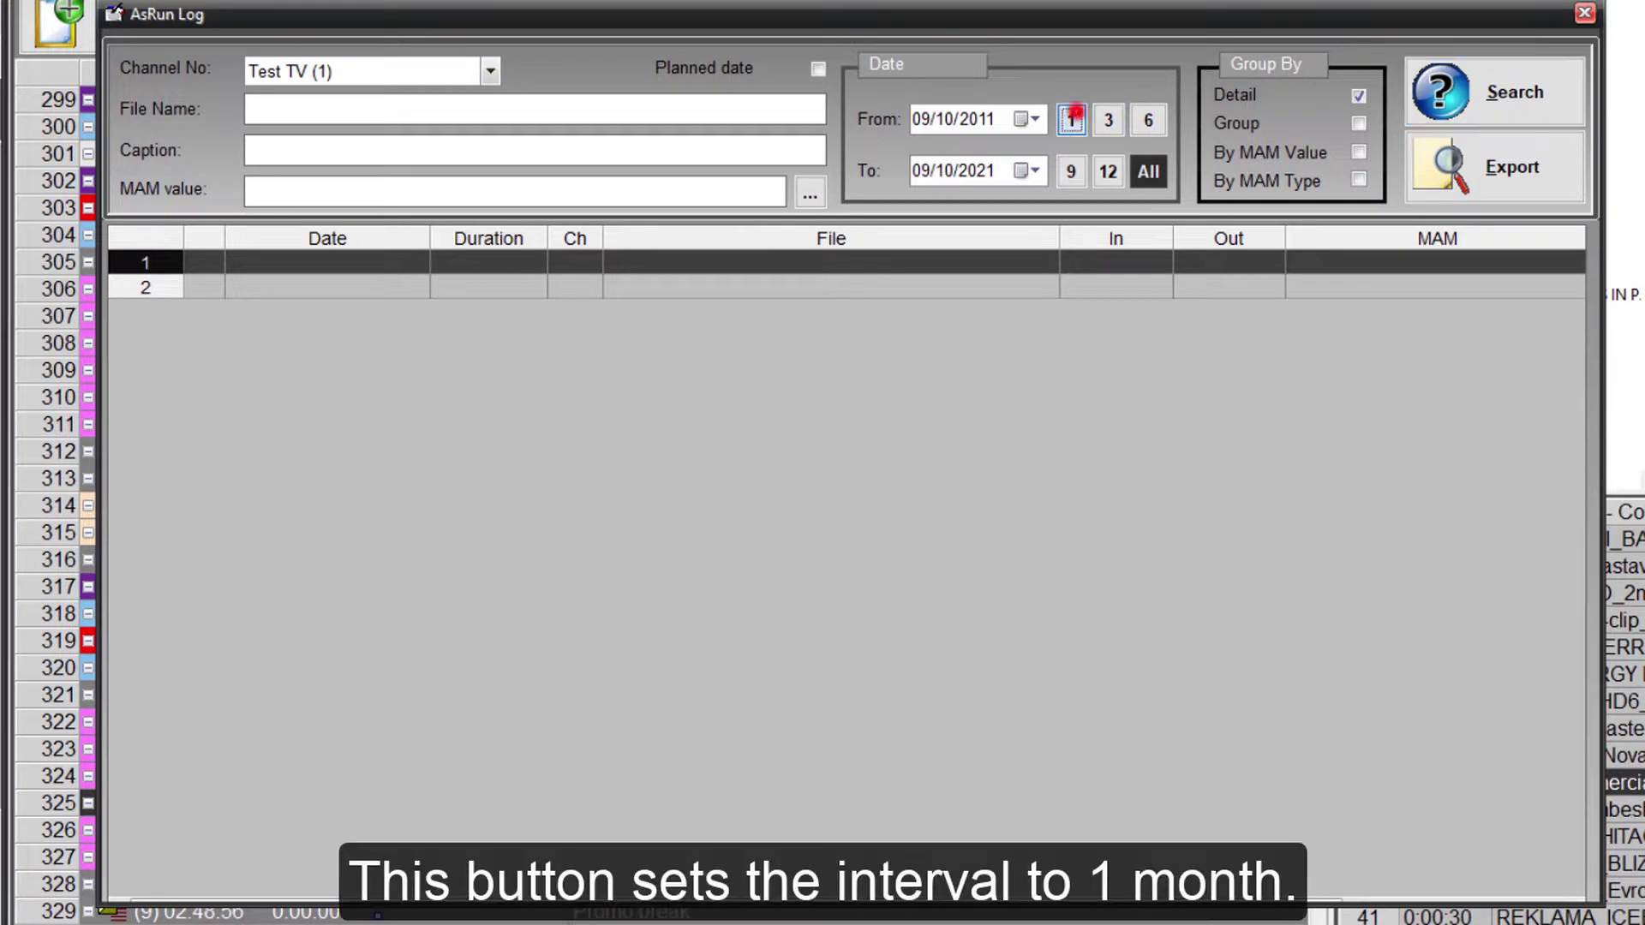
left_click(1071, 120)
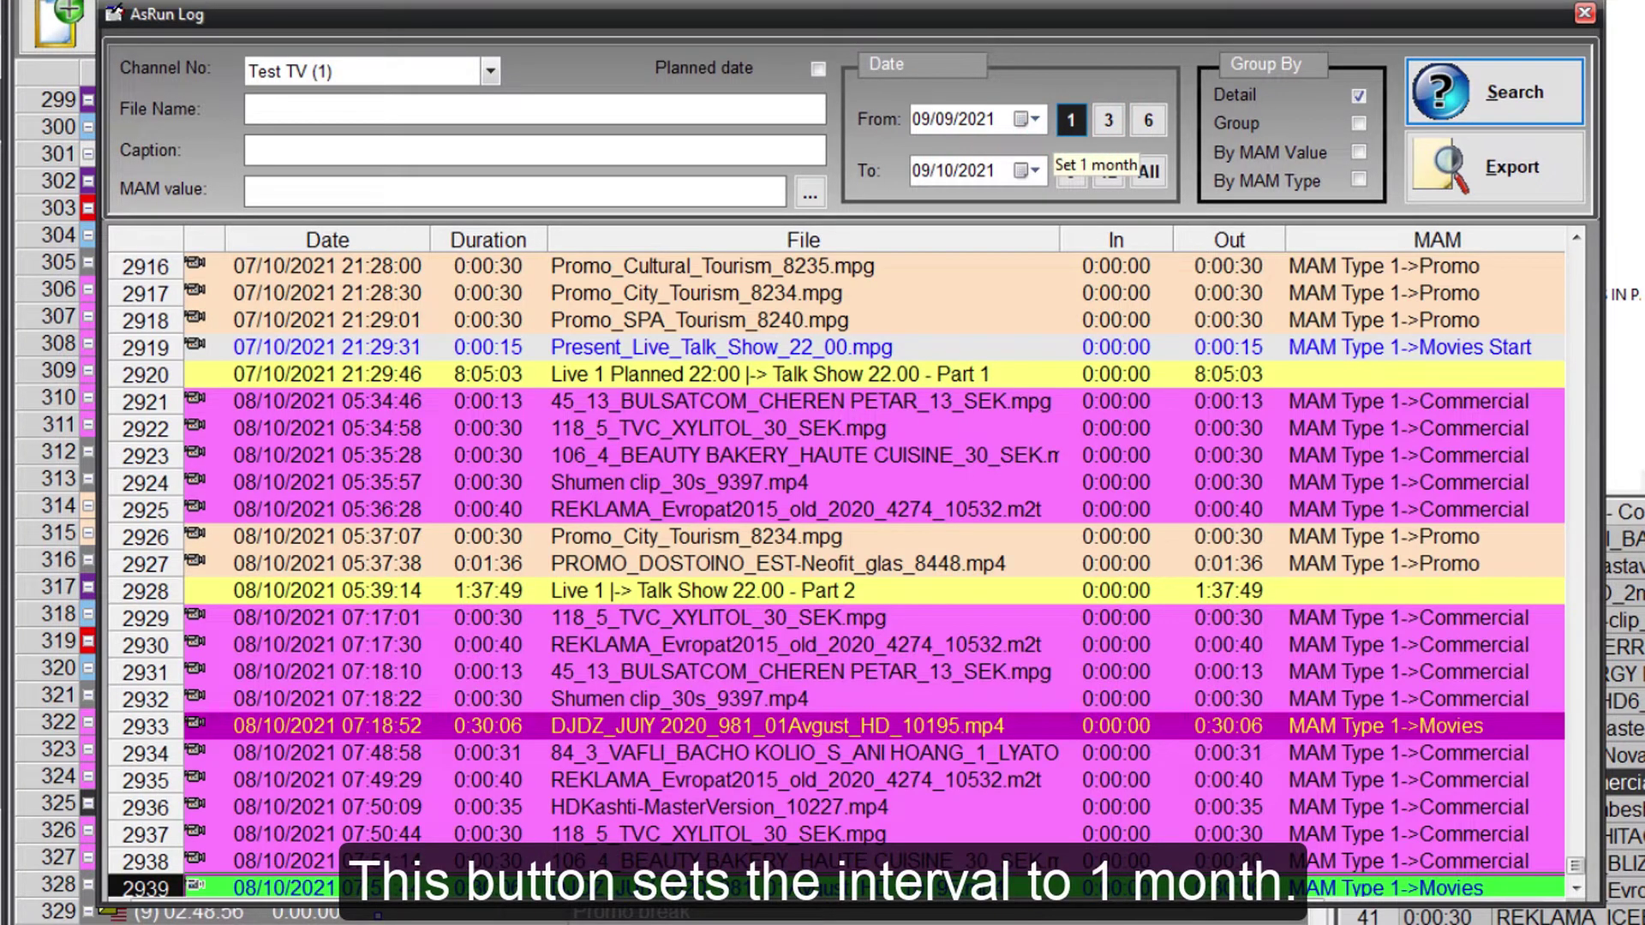
left_click(287, 267)
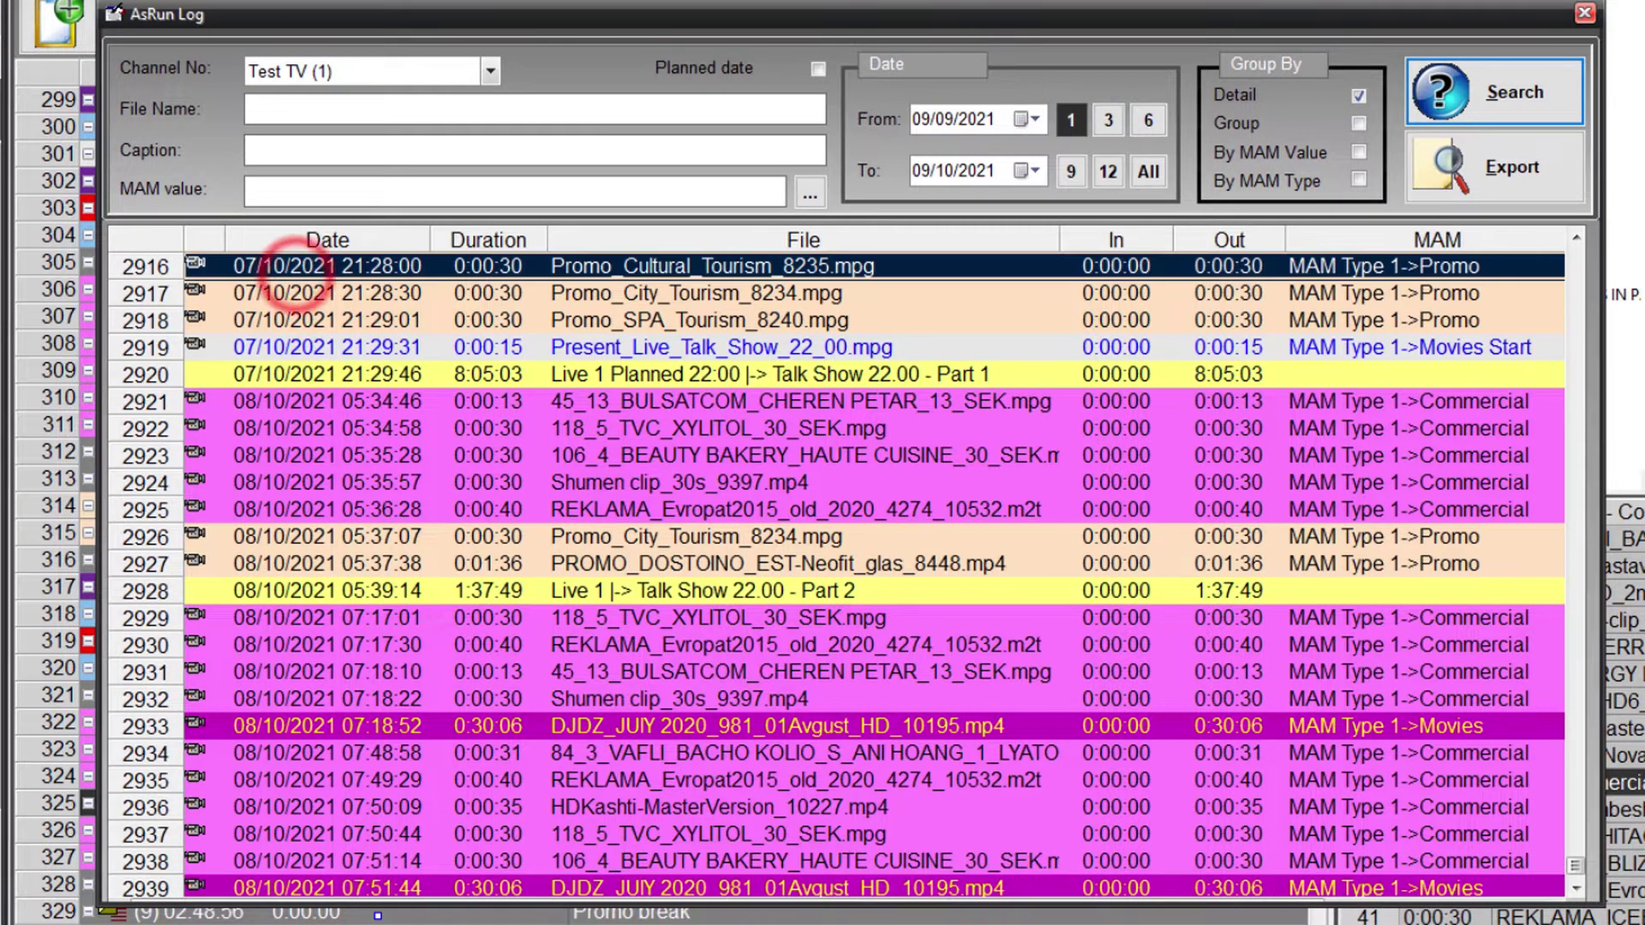
scroll(287, 267, "down", 1)
scroll(836, 566, "up", 13)
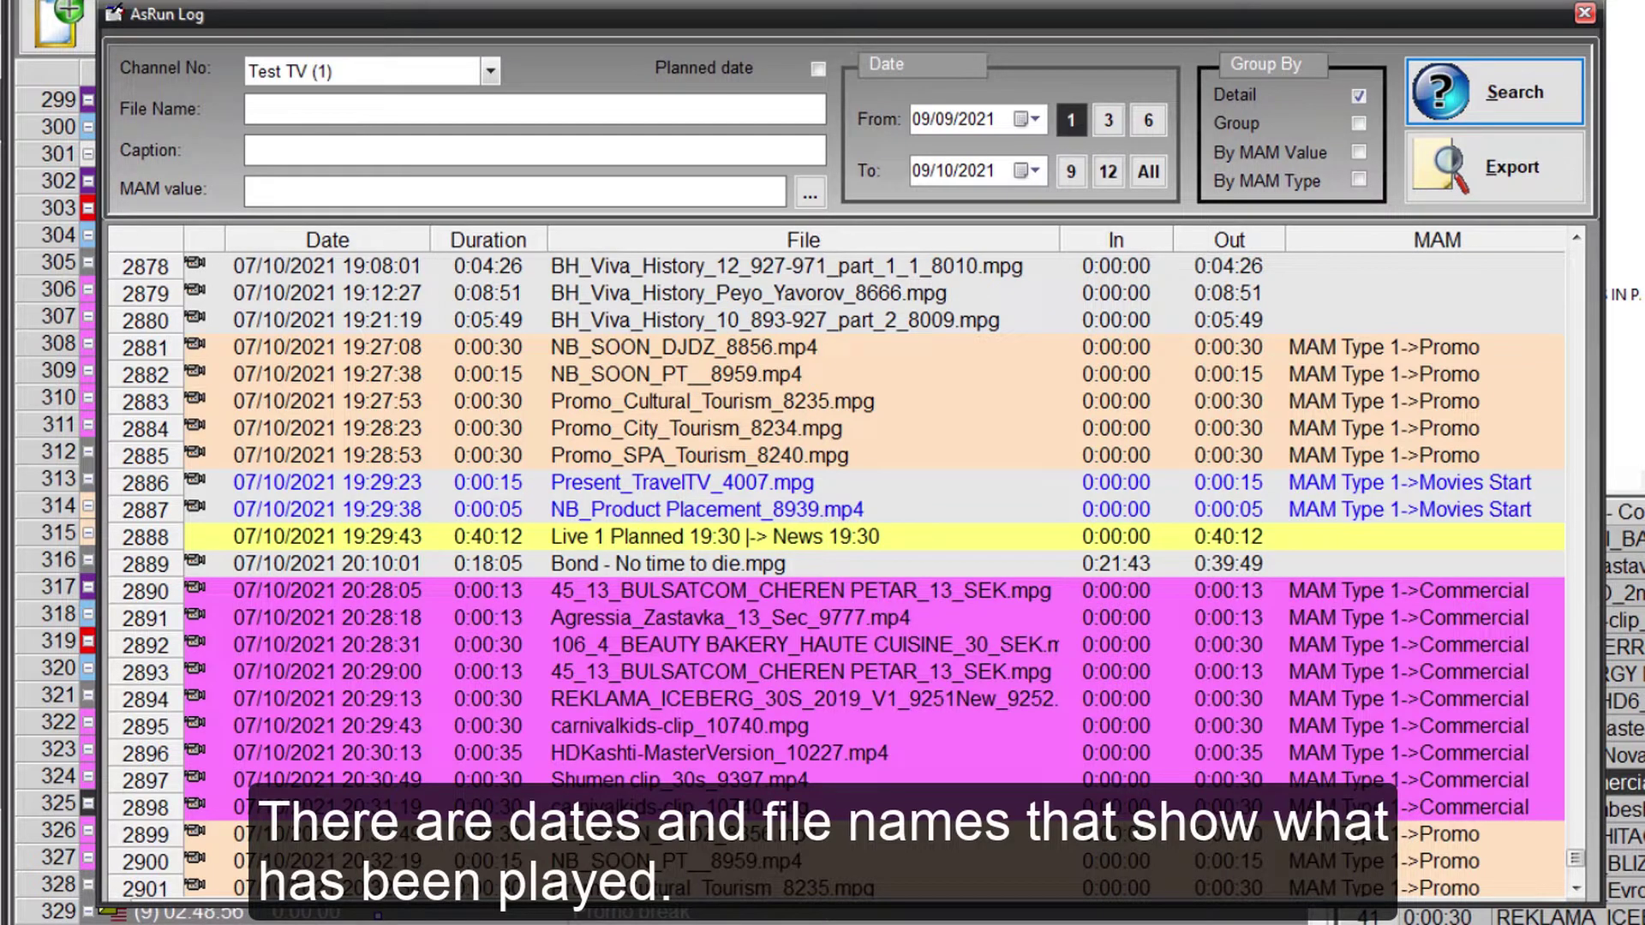
- Filter the AsRun Log by the file name shumen_clip and go through the matching entries
left_click(399, 111)
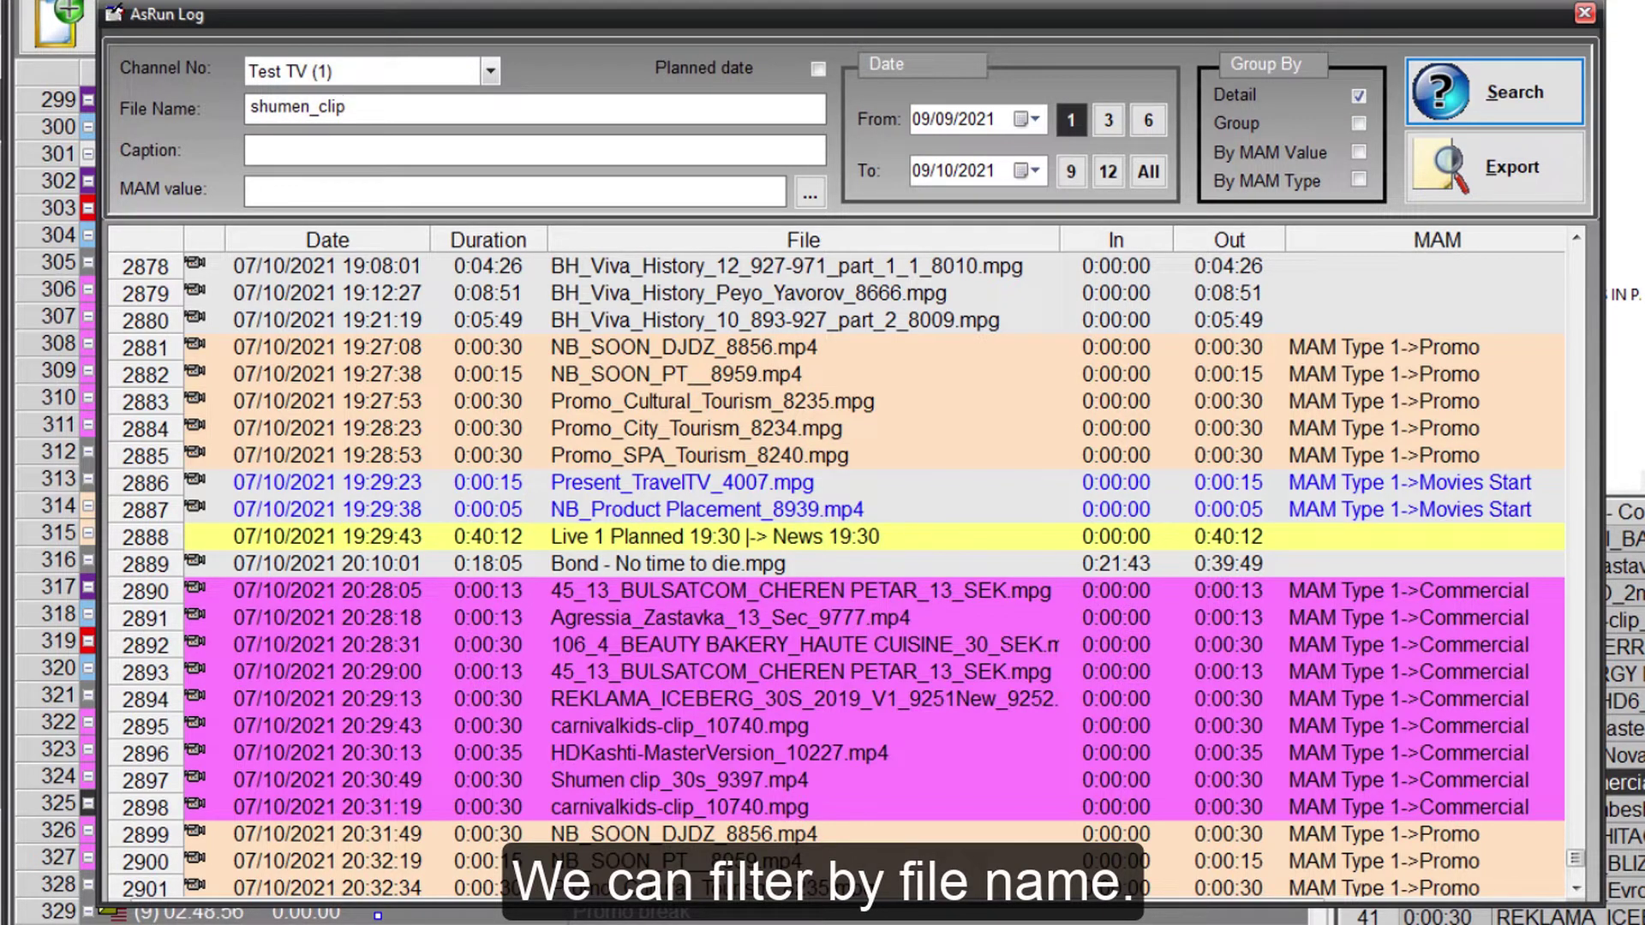
left_click(1533, 87)
left_click(260, 698)
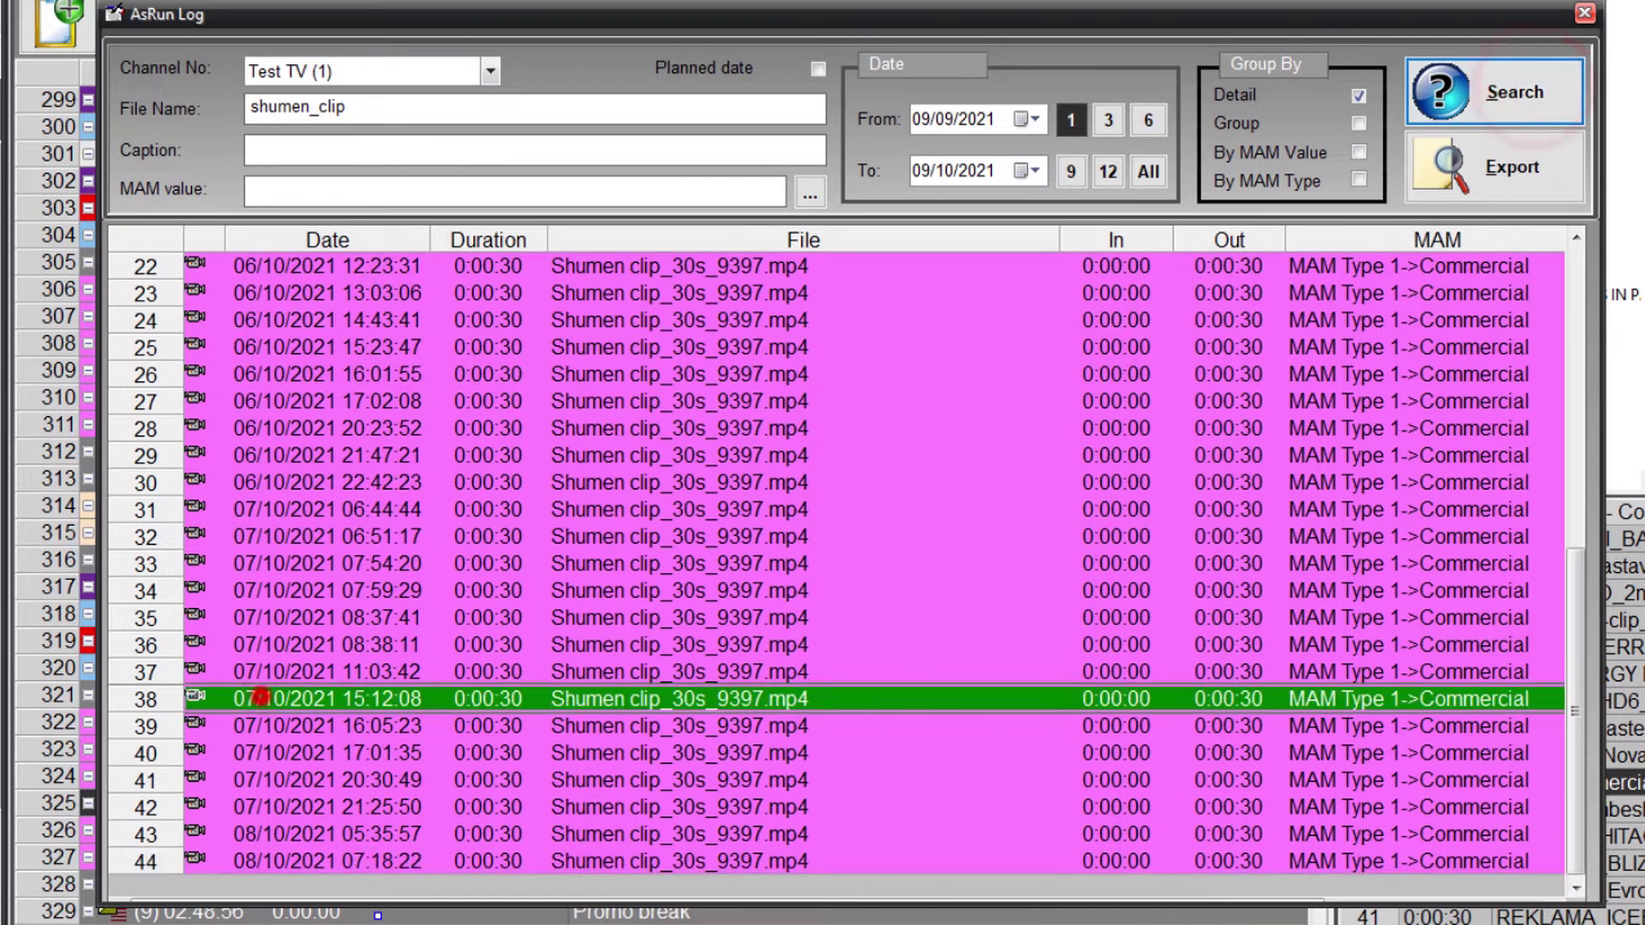
double_click(260, 698)
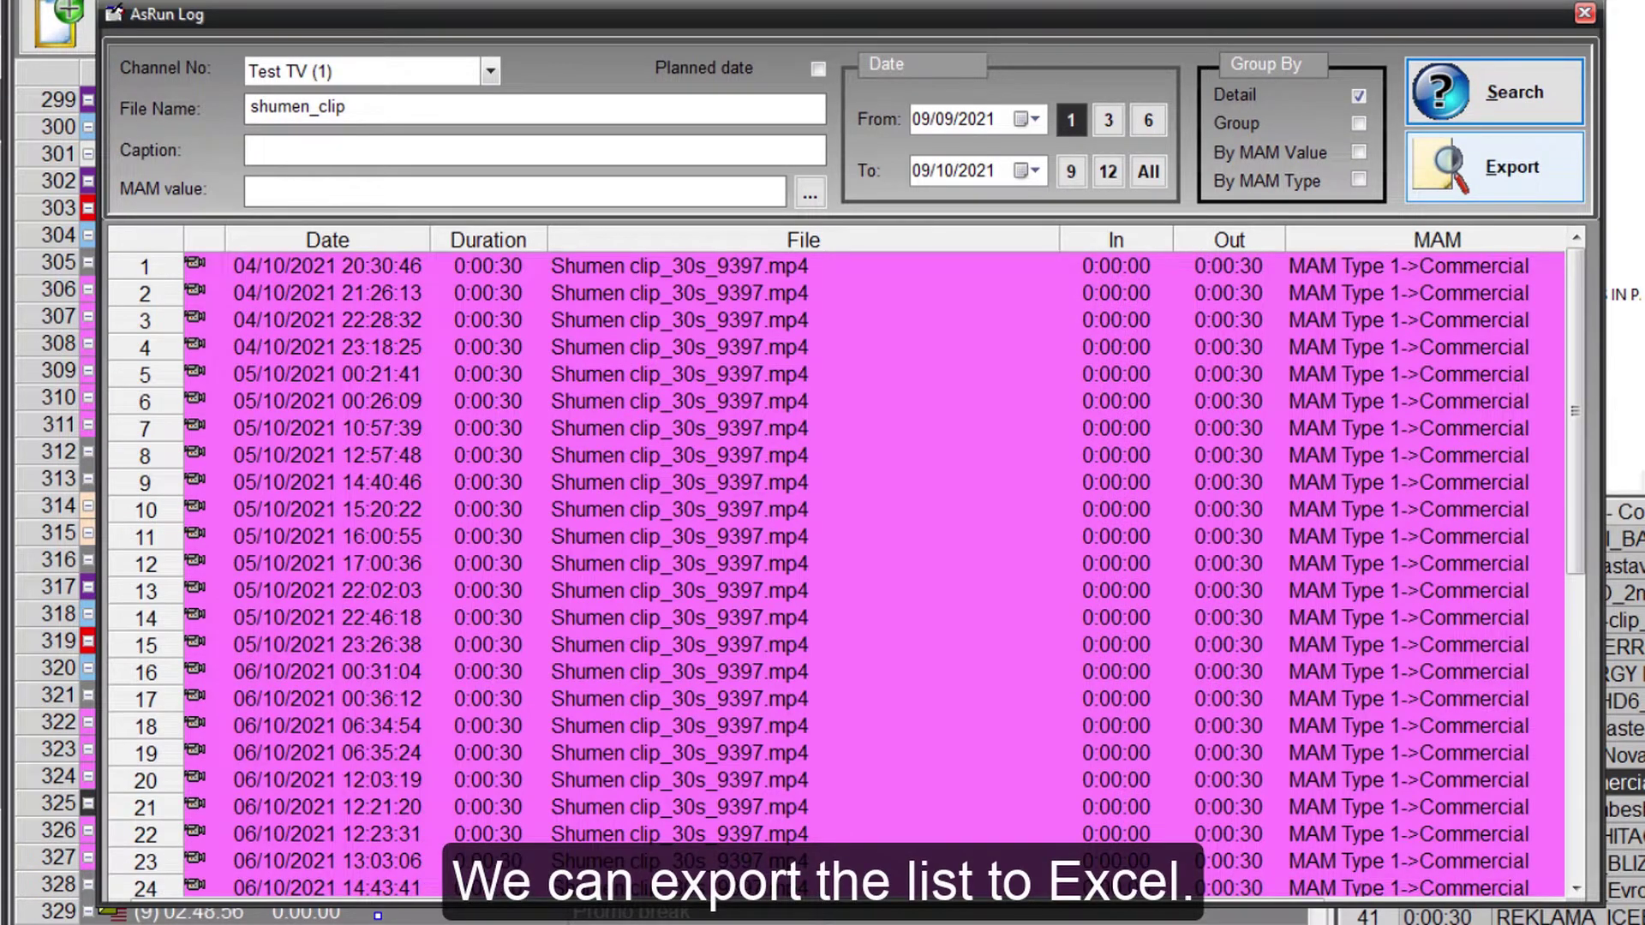
- Export the filtered AsRun list as an Excel file, view it and return to the log
left_click(1465, 167)
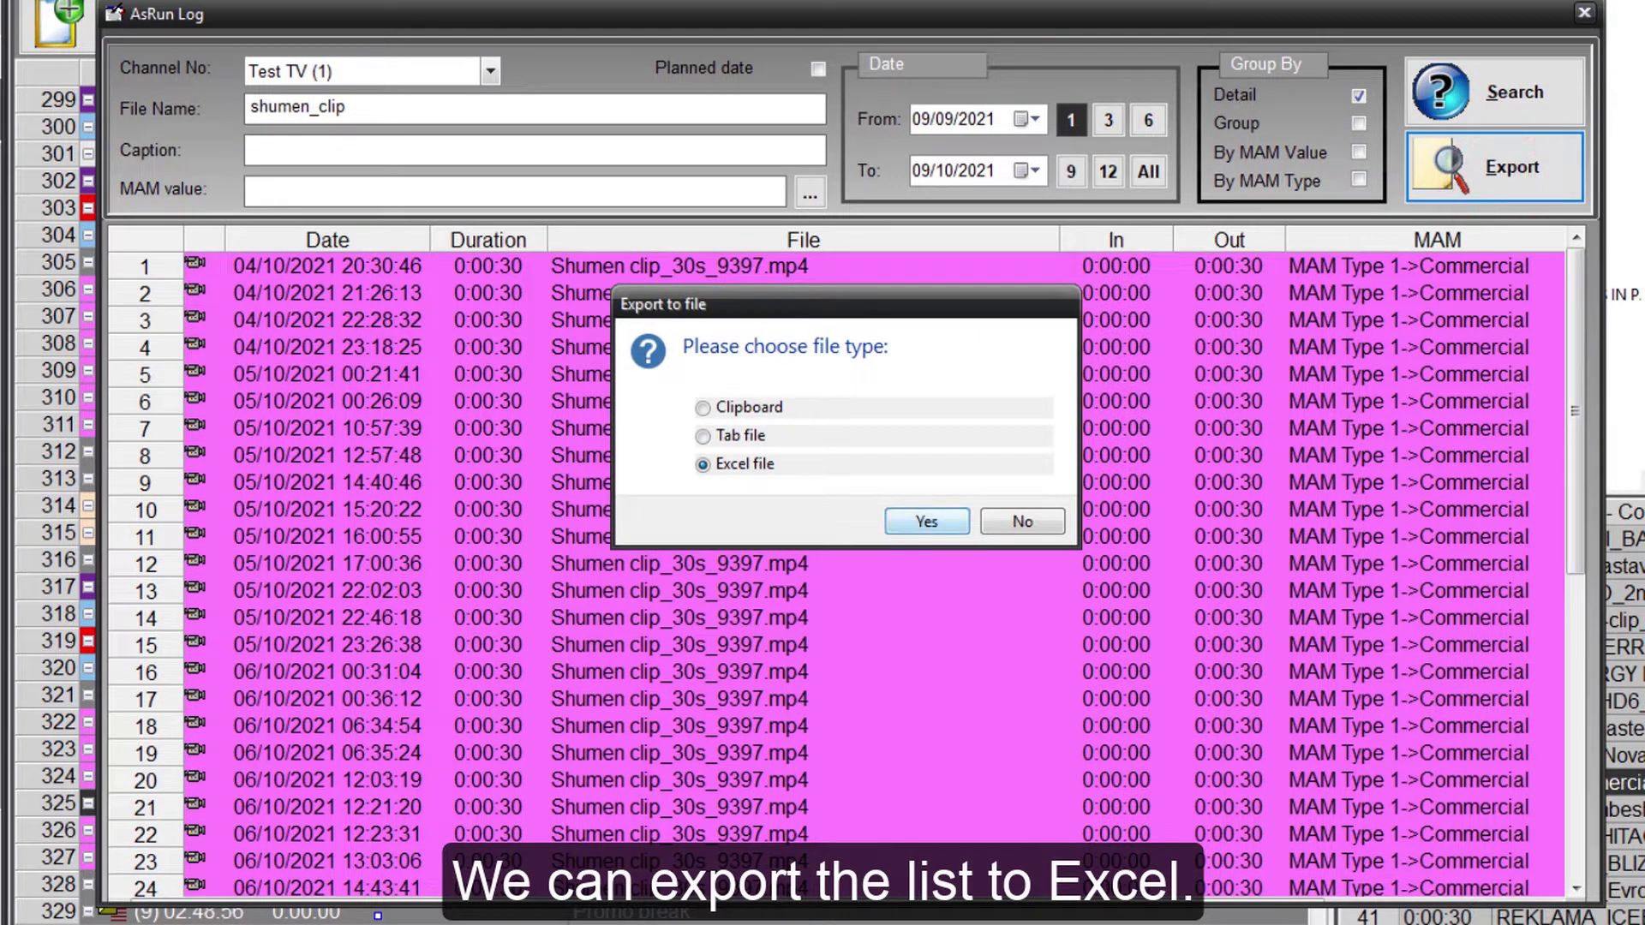
left_click(927, 521)
left_click(928, 545)
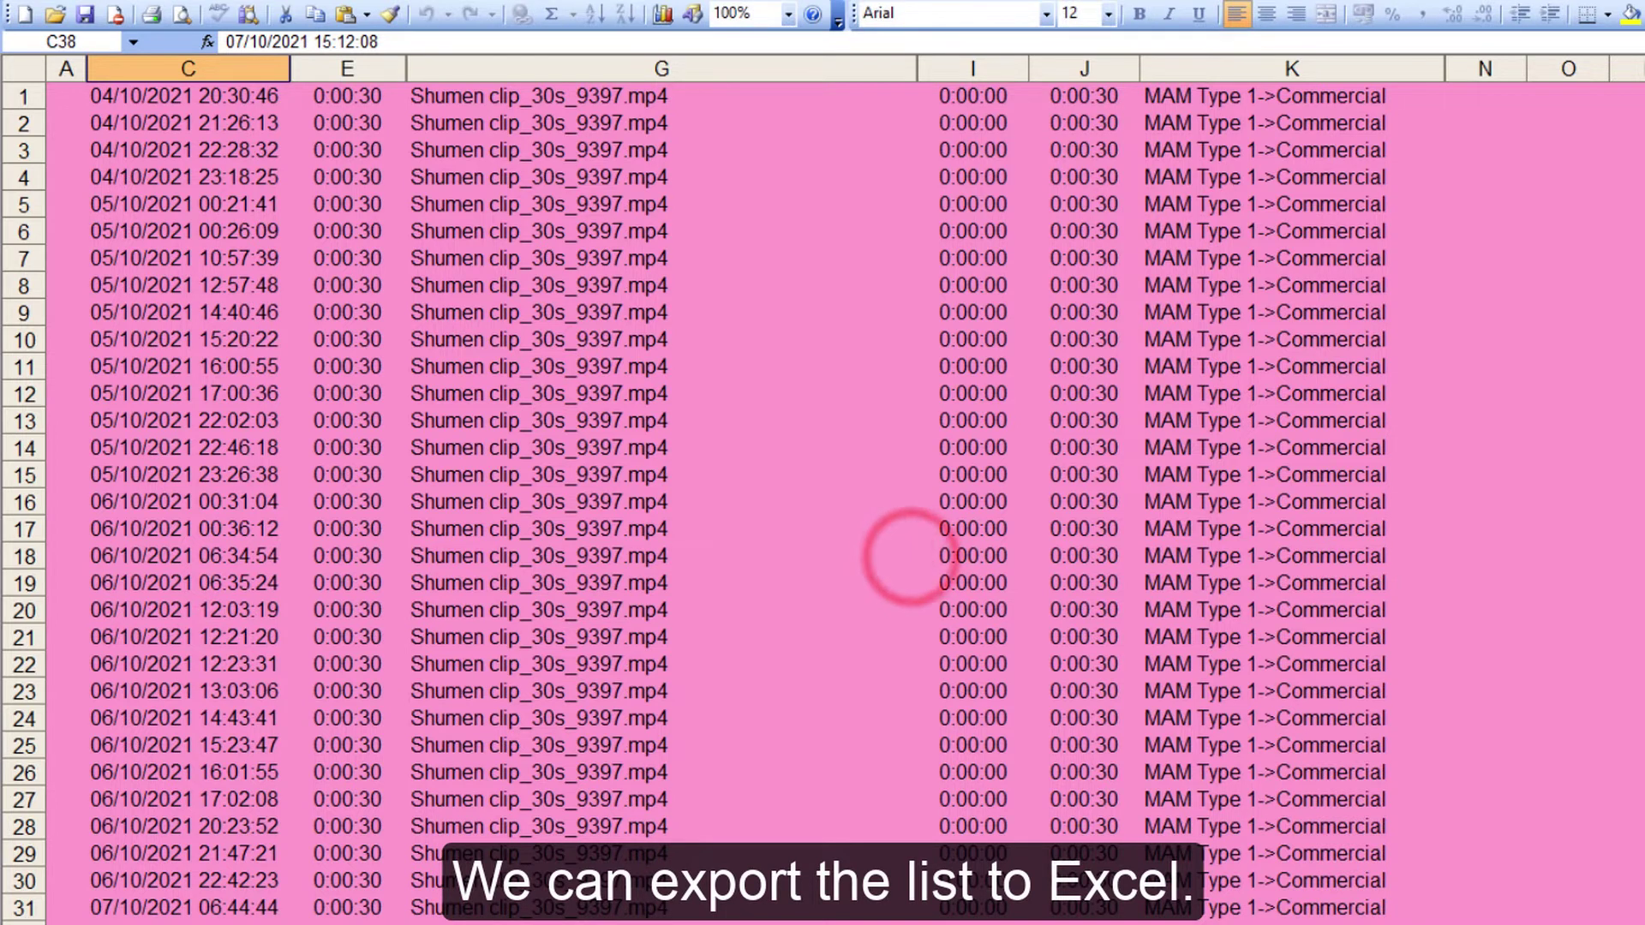
left_click(910, 556)
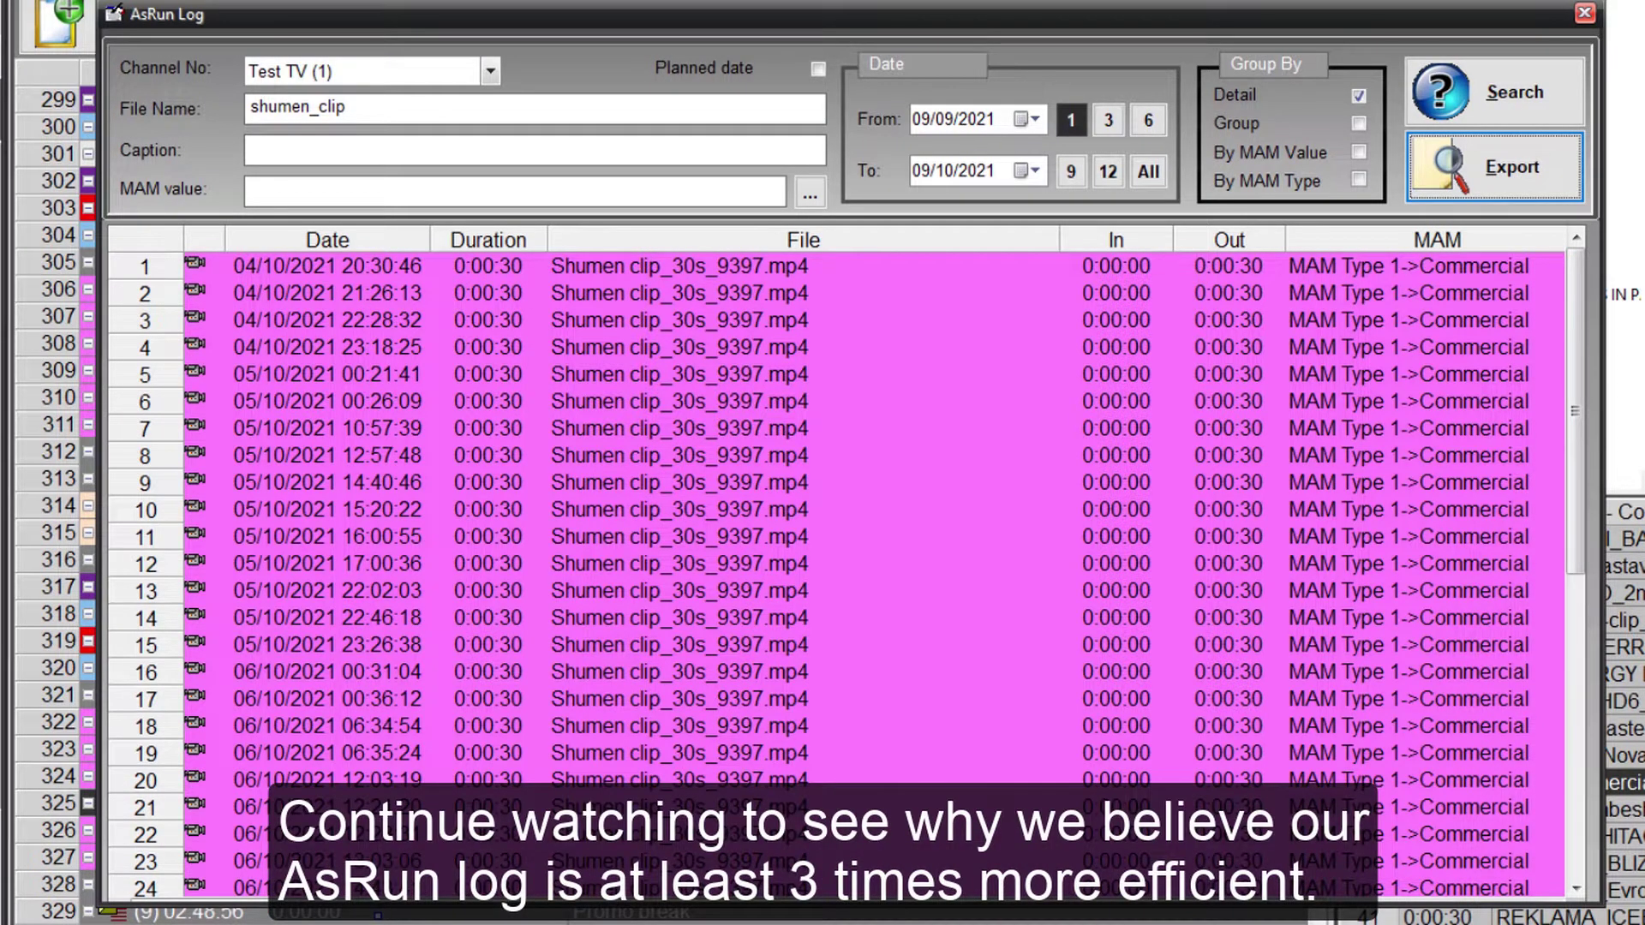
- Clear the file name filter, group the AsRun report with the Group option and check the play counts of individual commercials
double_click(716, 110)
key("BackSpace")
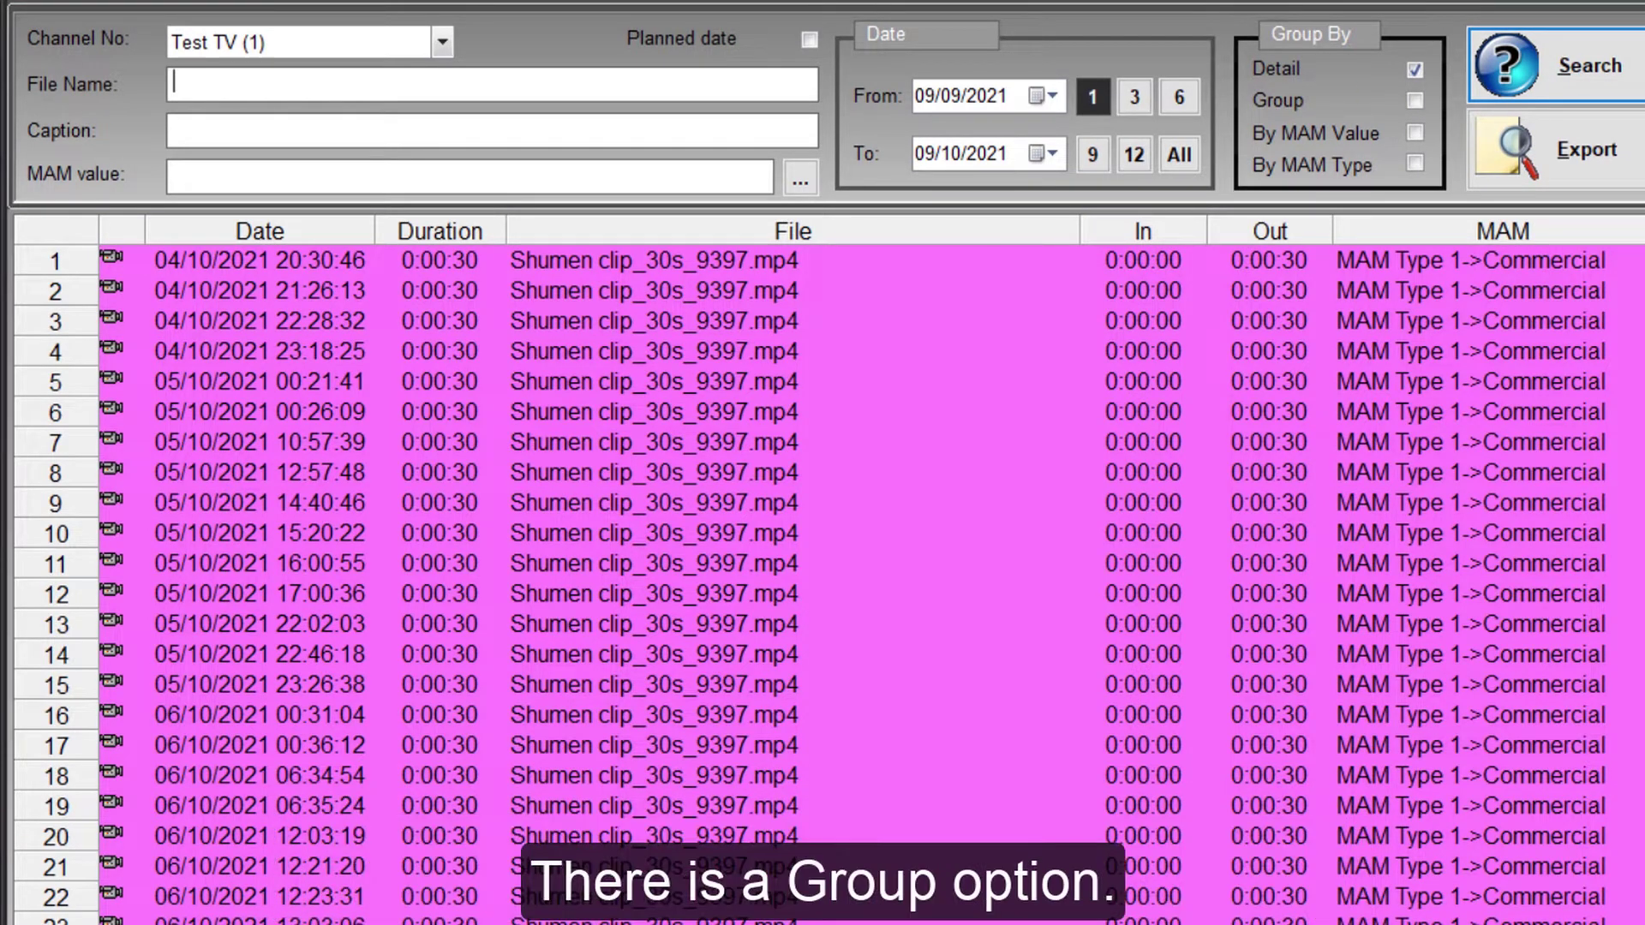
left_click(1365, 96)
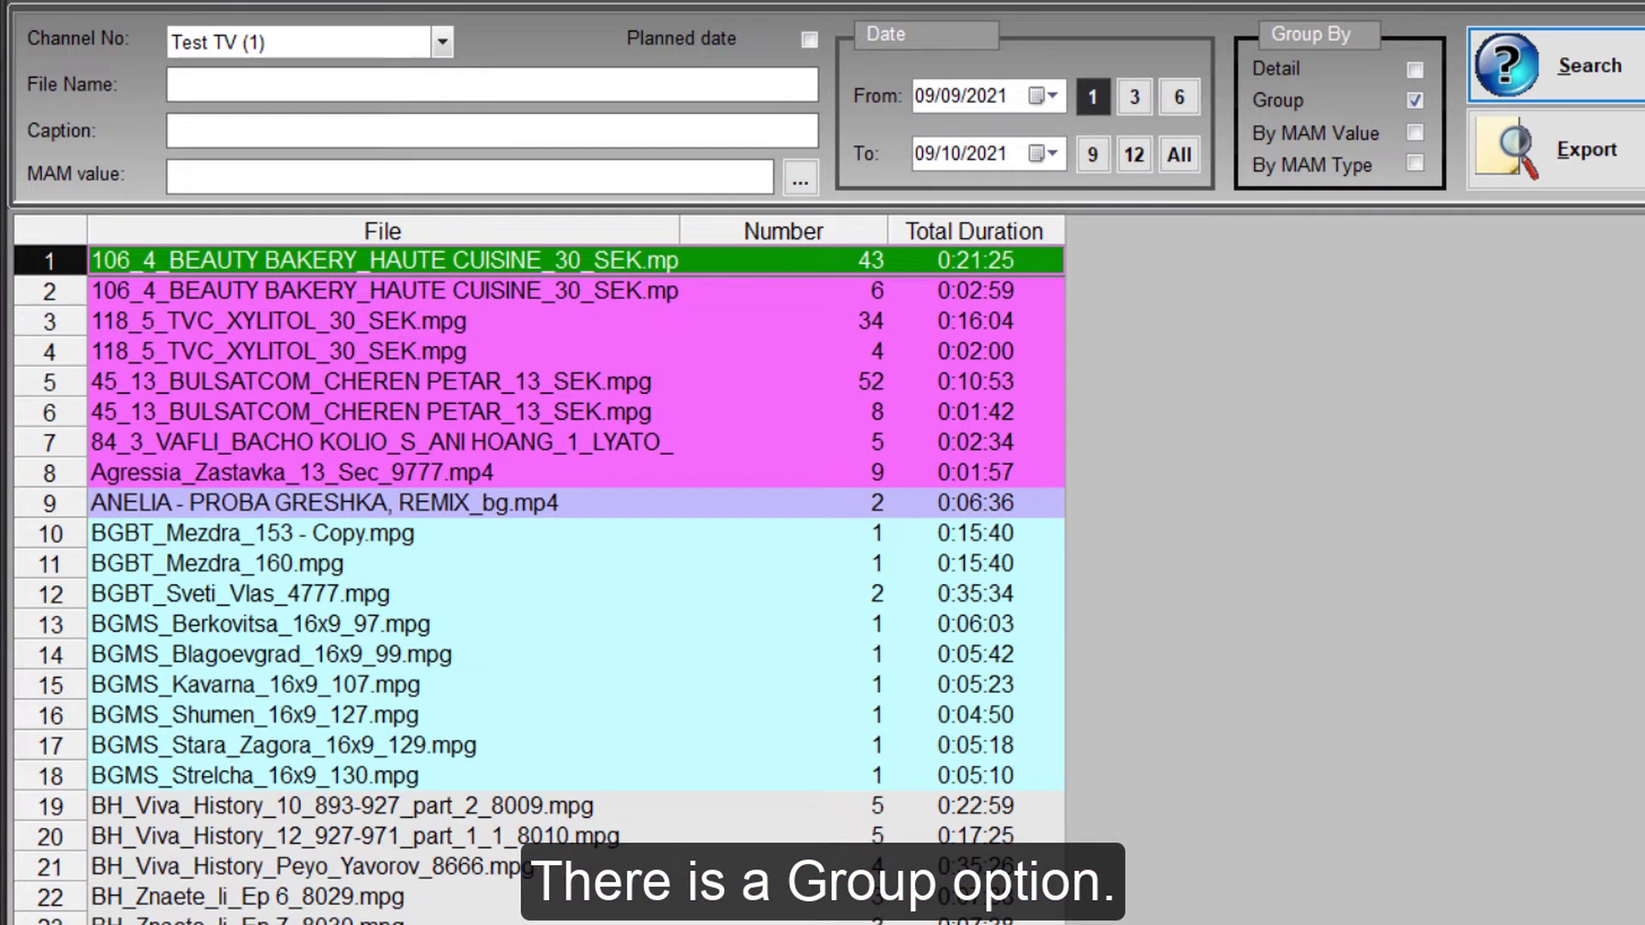
left_click(868, 319)
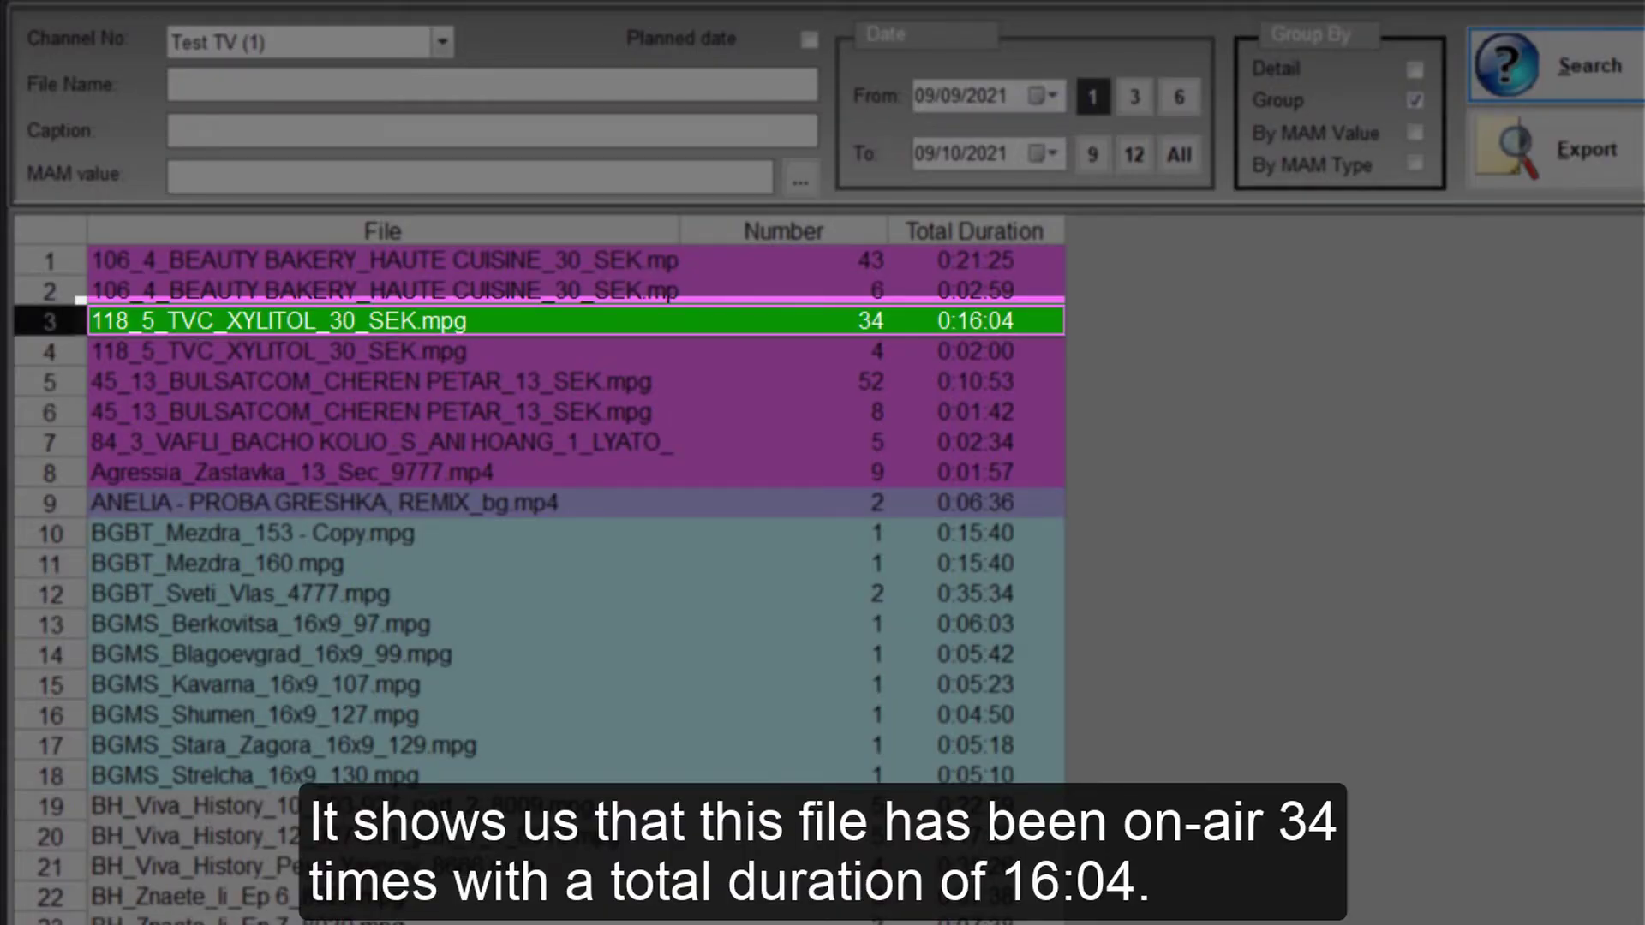
left_click(870, 382)
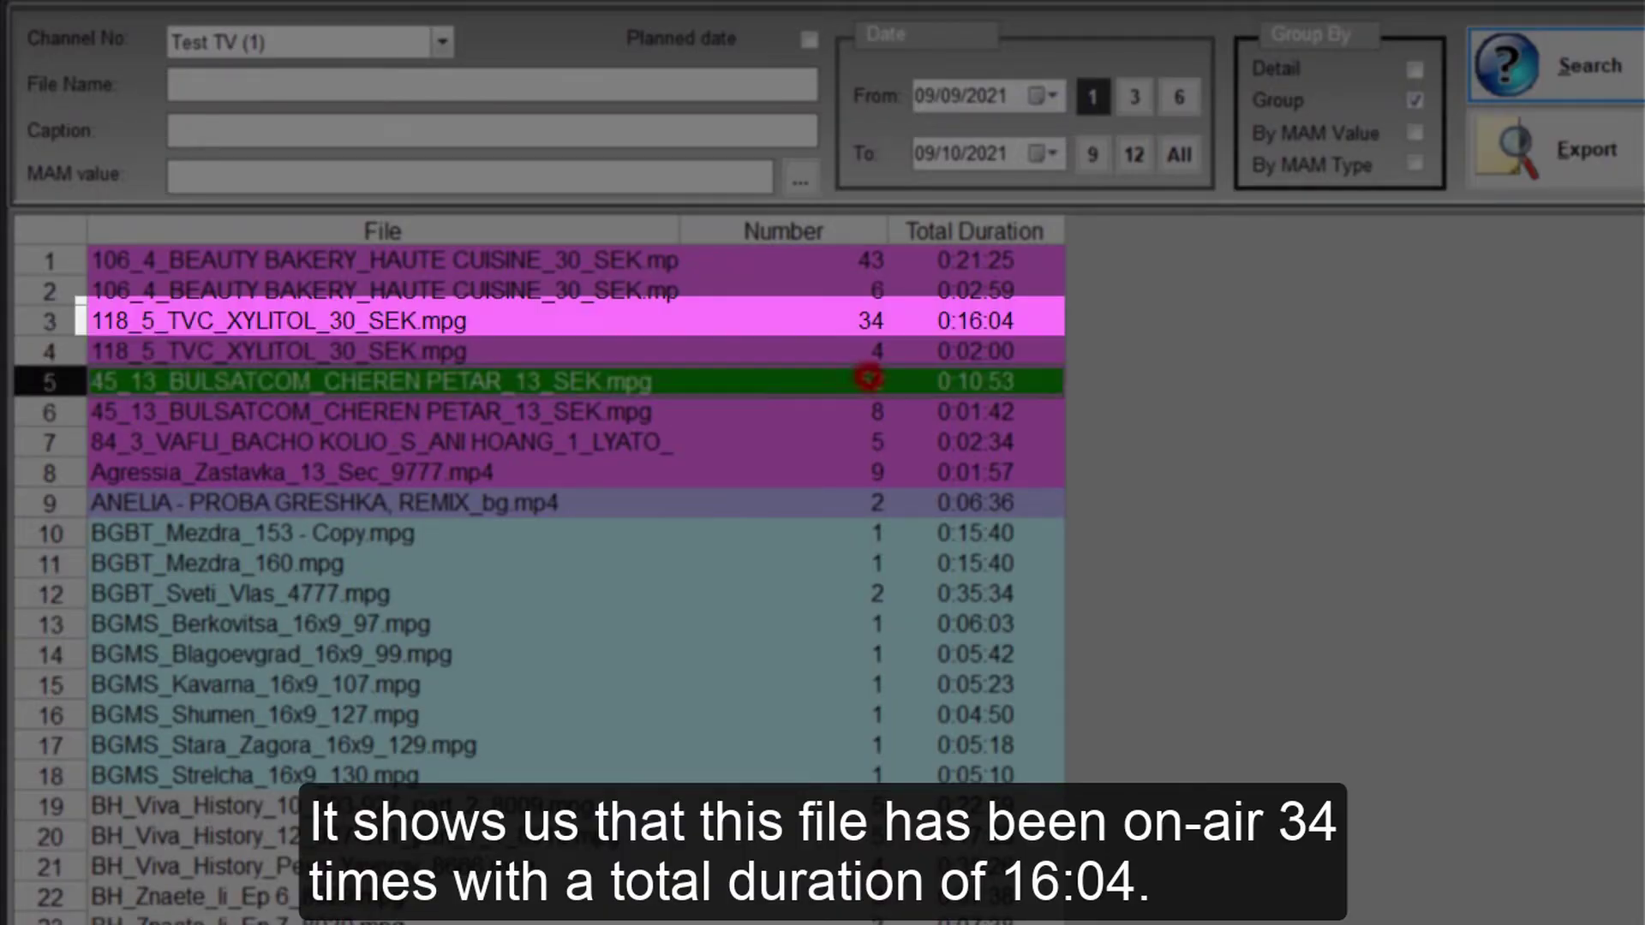
- Filter the grouped AsRun report by the MAM value MAM Type 1:Commercial and run the search
left_click(800, 180)
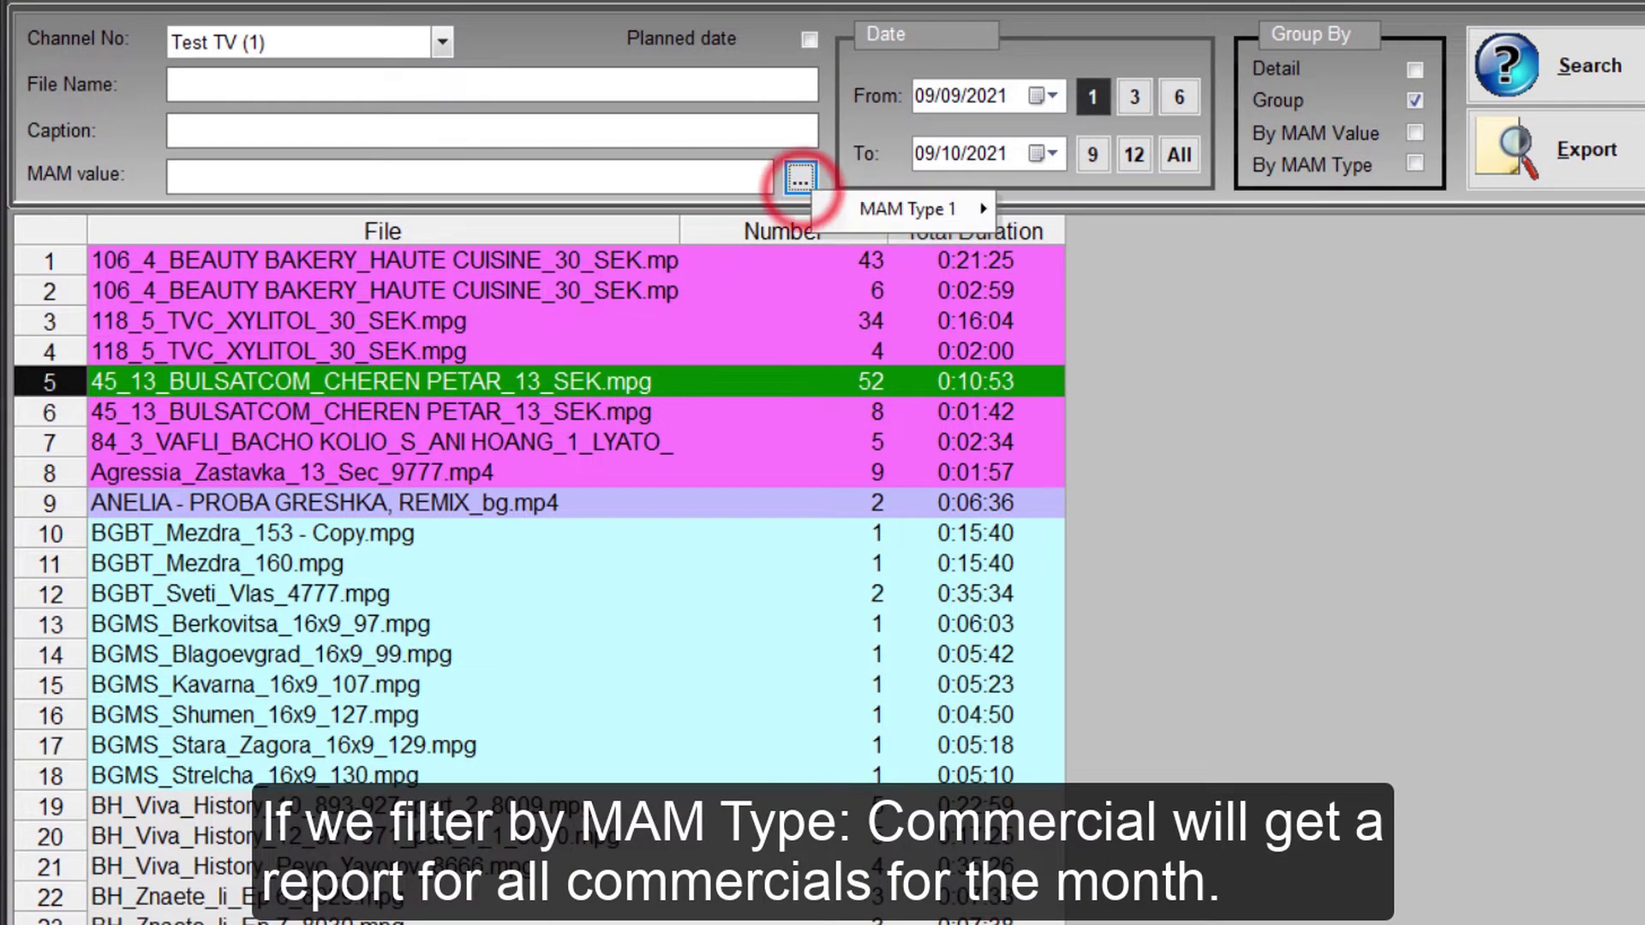
left_click(895, 201)
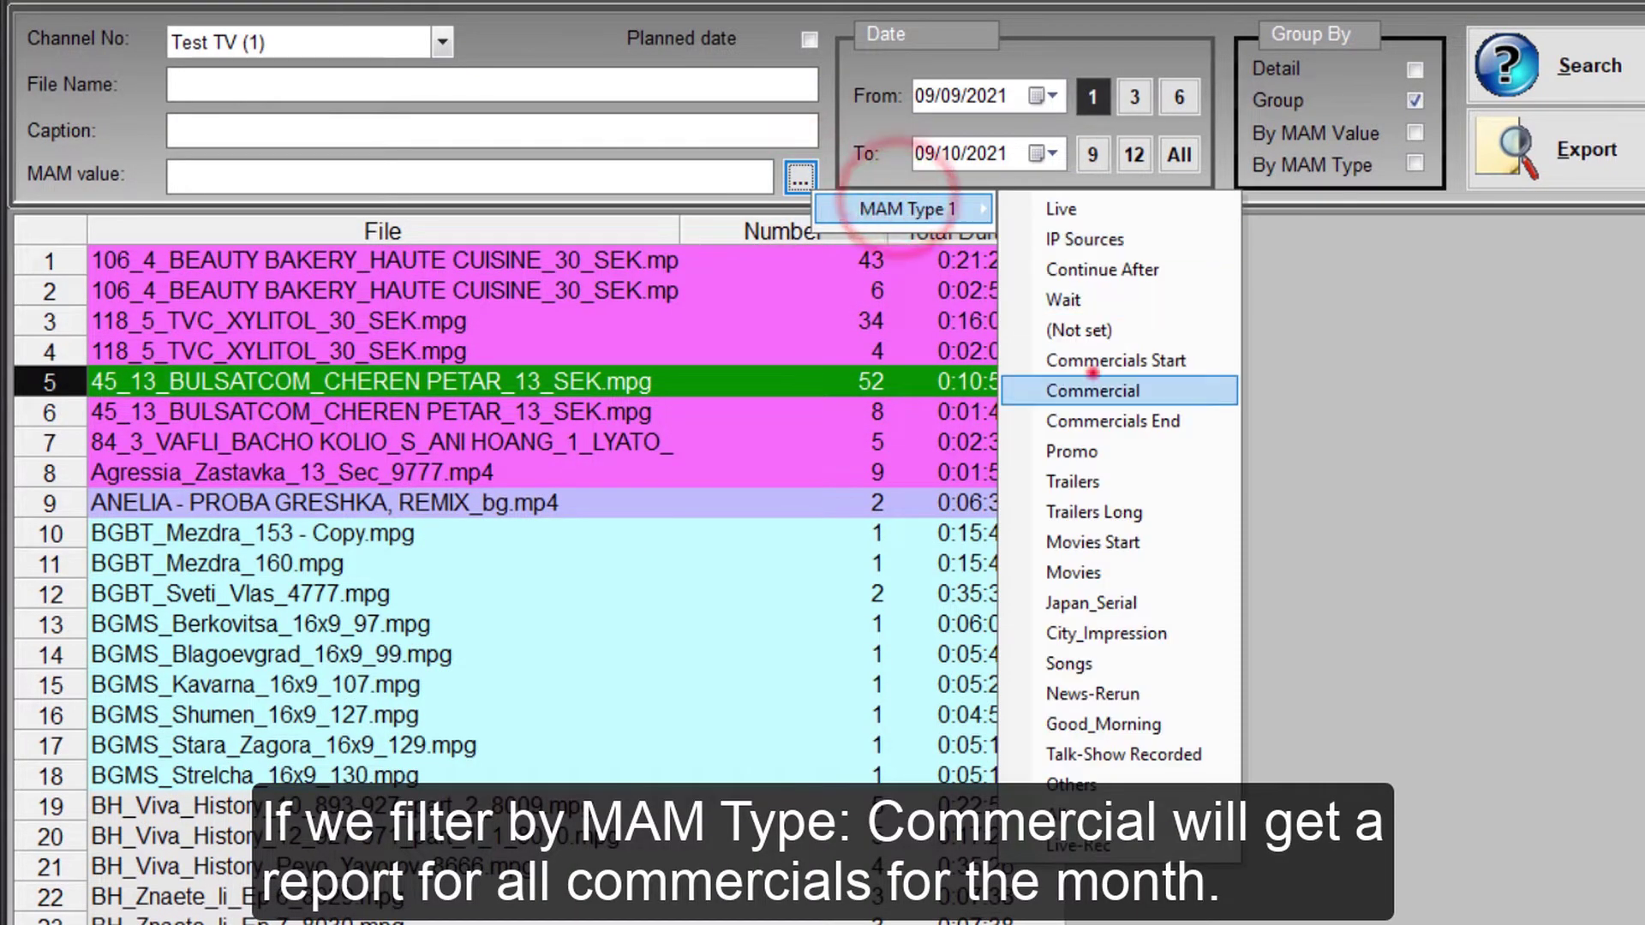
left_click(1092, 390)
left_click(1611, 64)
left_click_drag(588, 381, 582, 532)
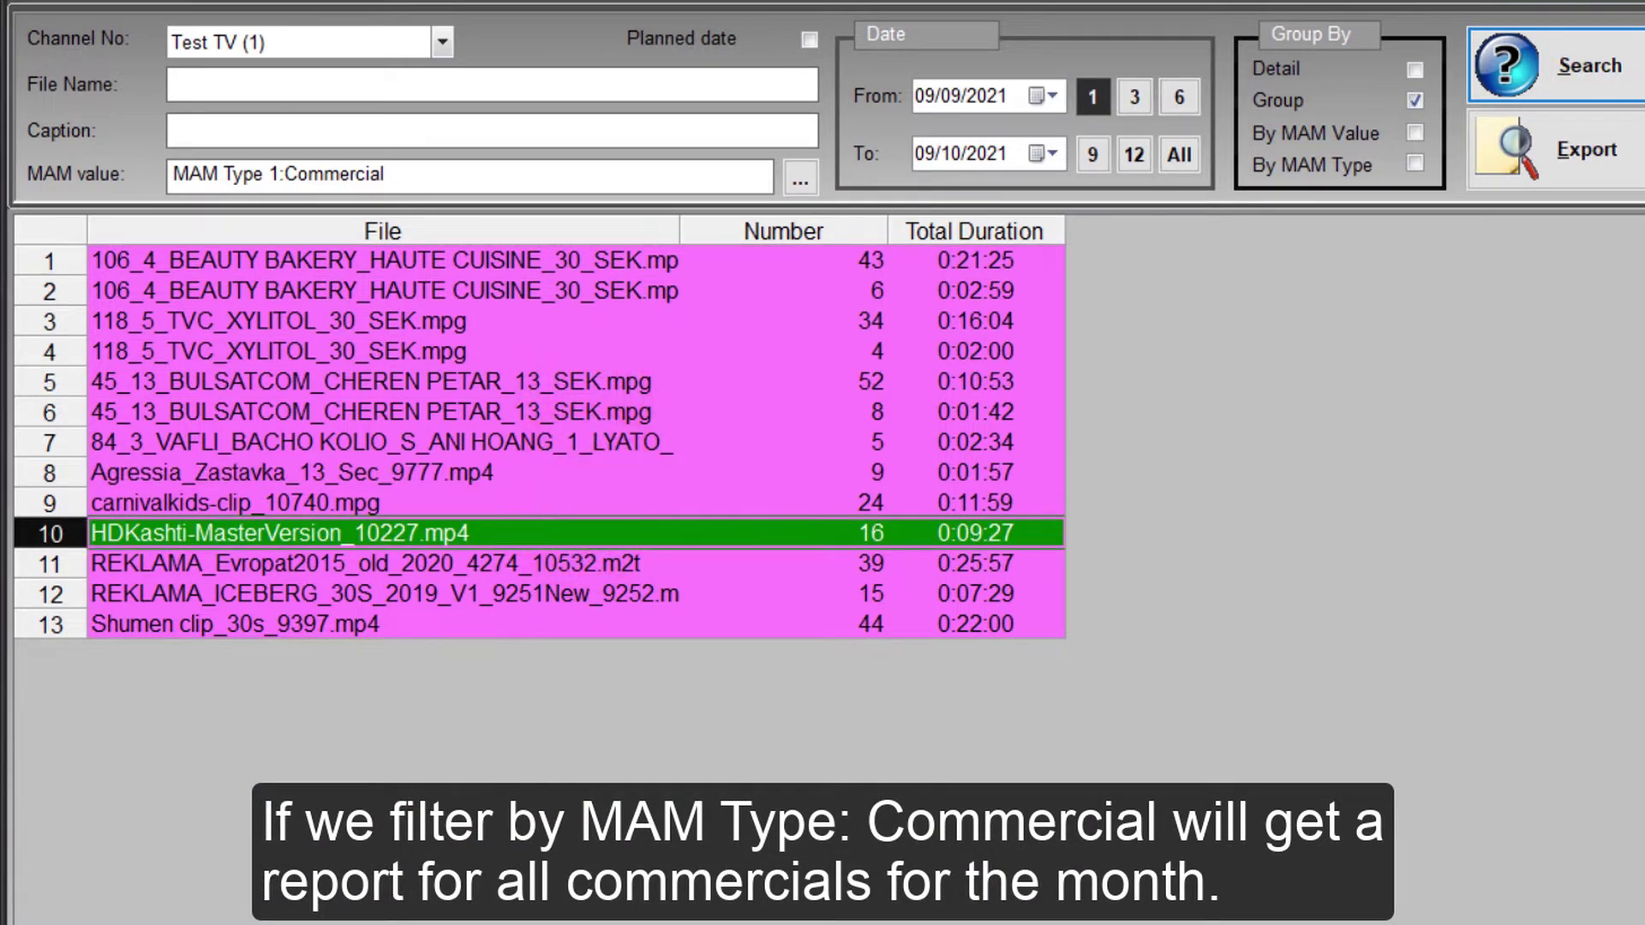
- Replace the Commercial filter with MAM Type 1:Live, run the search and check the durations of the live events
left_click(798, 180)
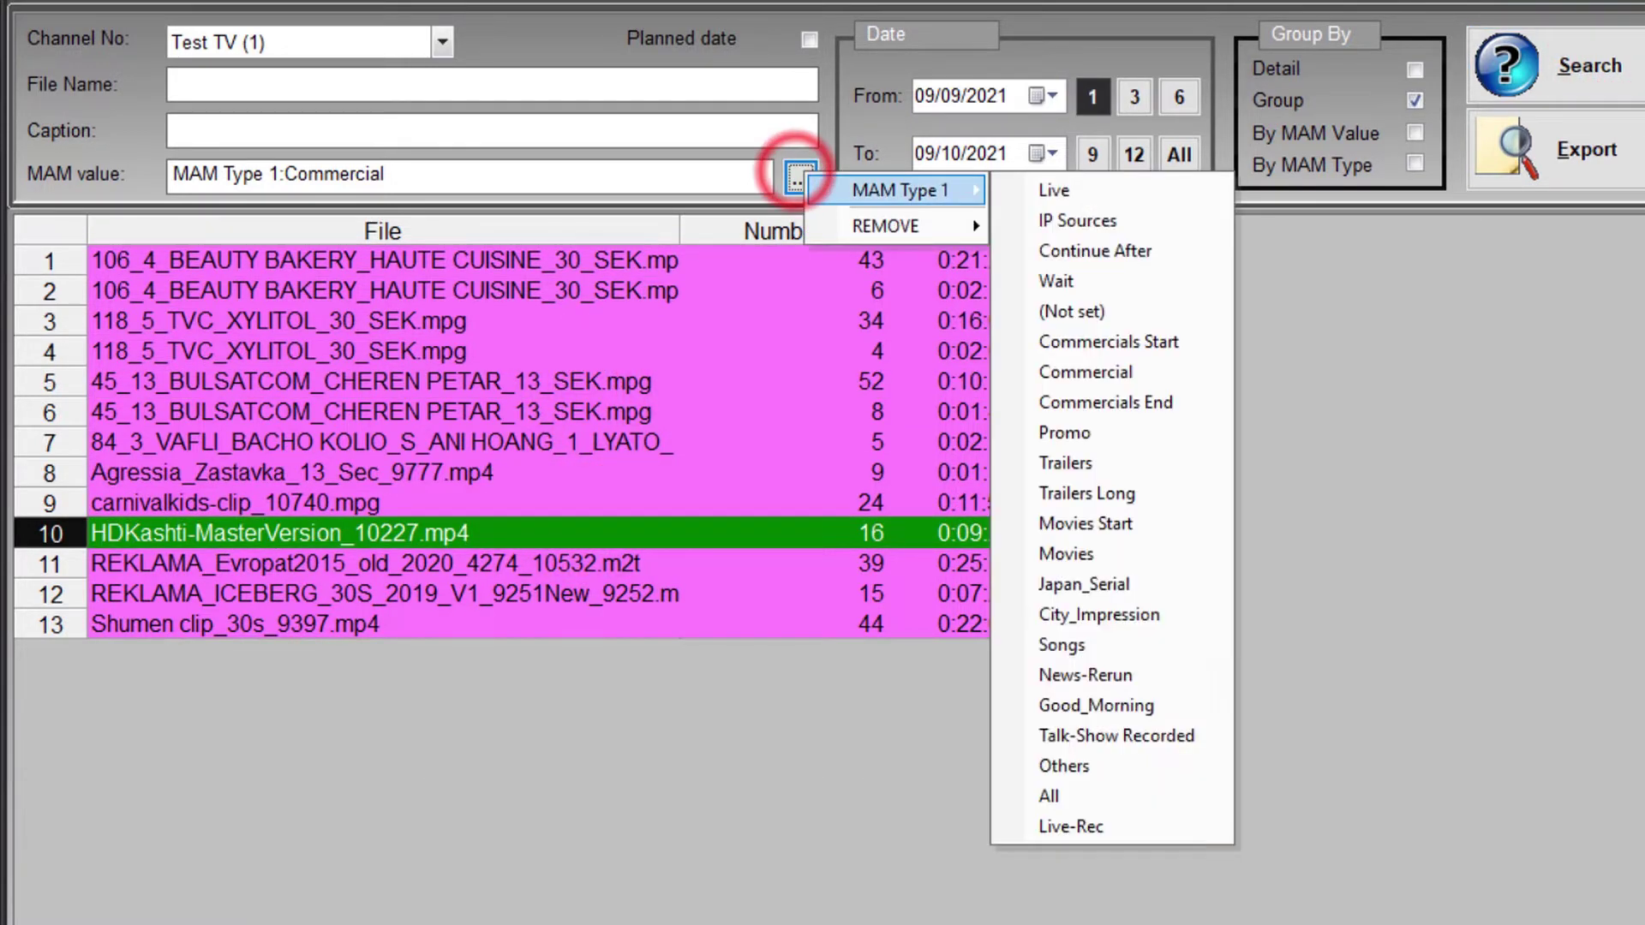
left_click(863, 216)
left_click(1081, 227)
left_click(799, 179)
left_click(1067, 190)
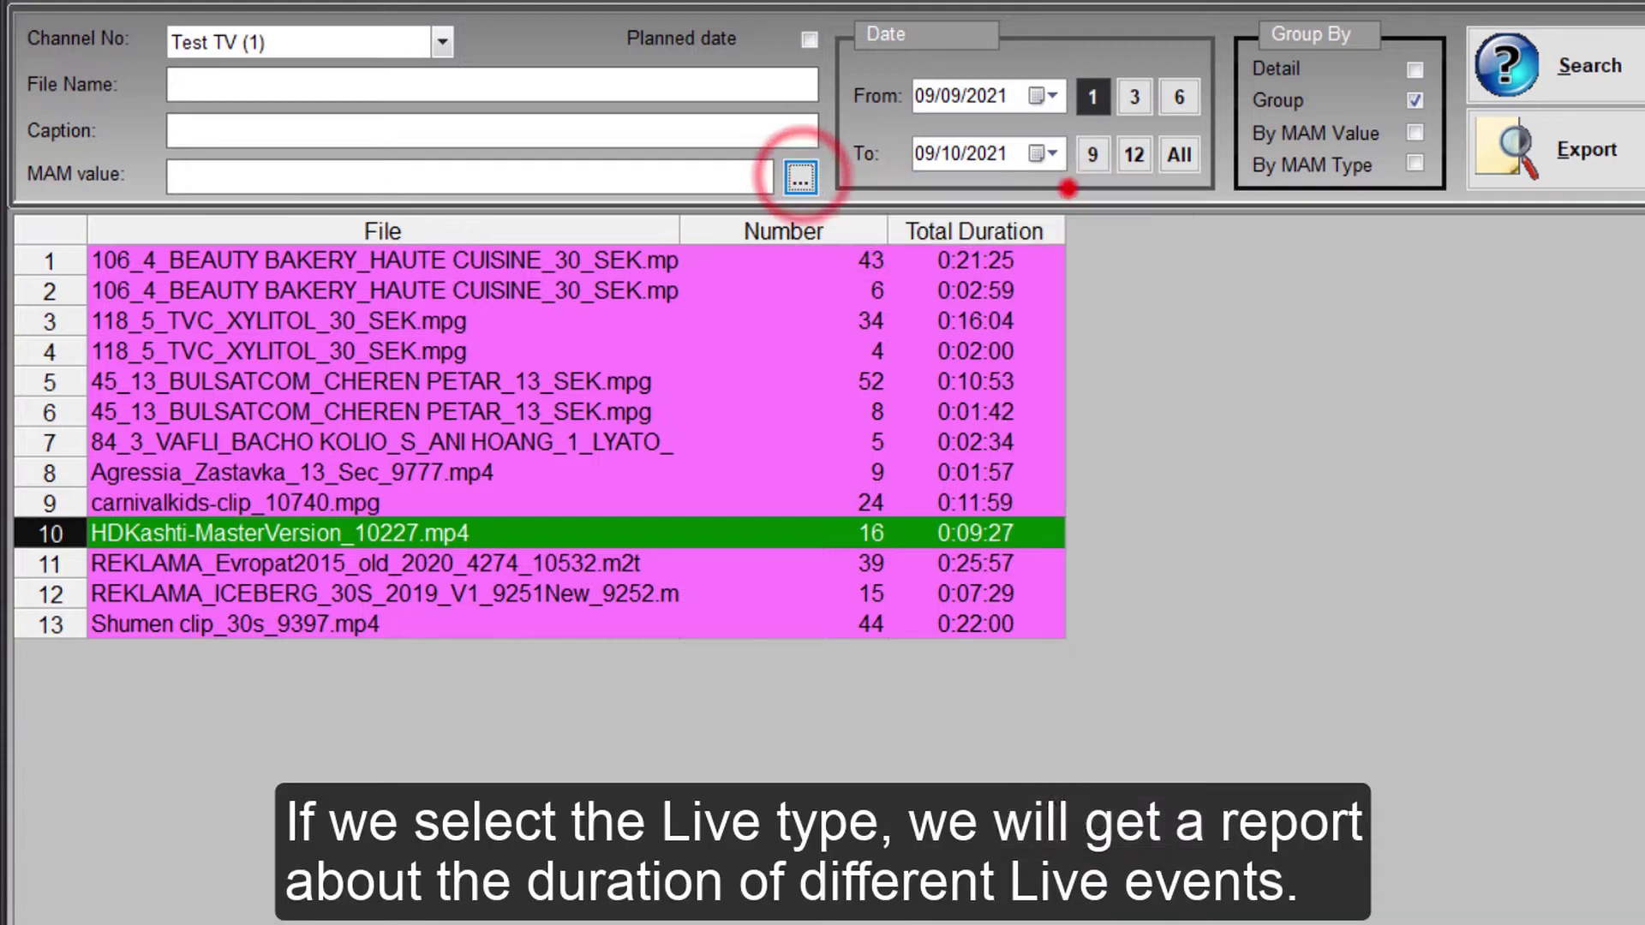
left_click(1610, 73)
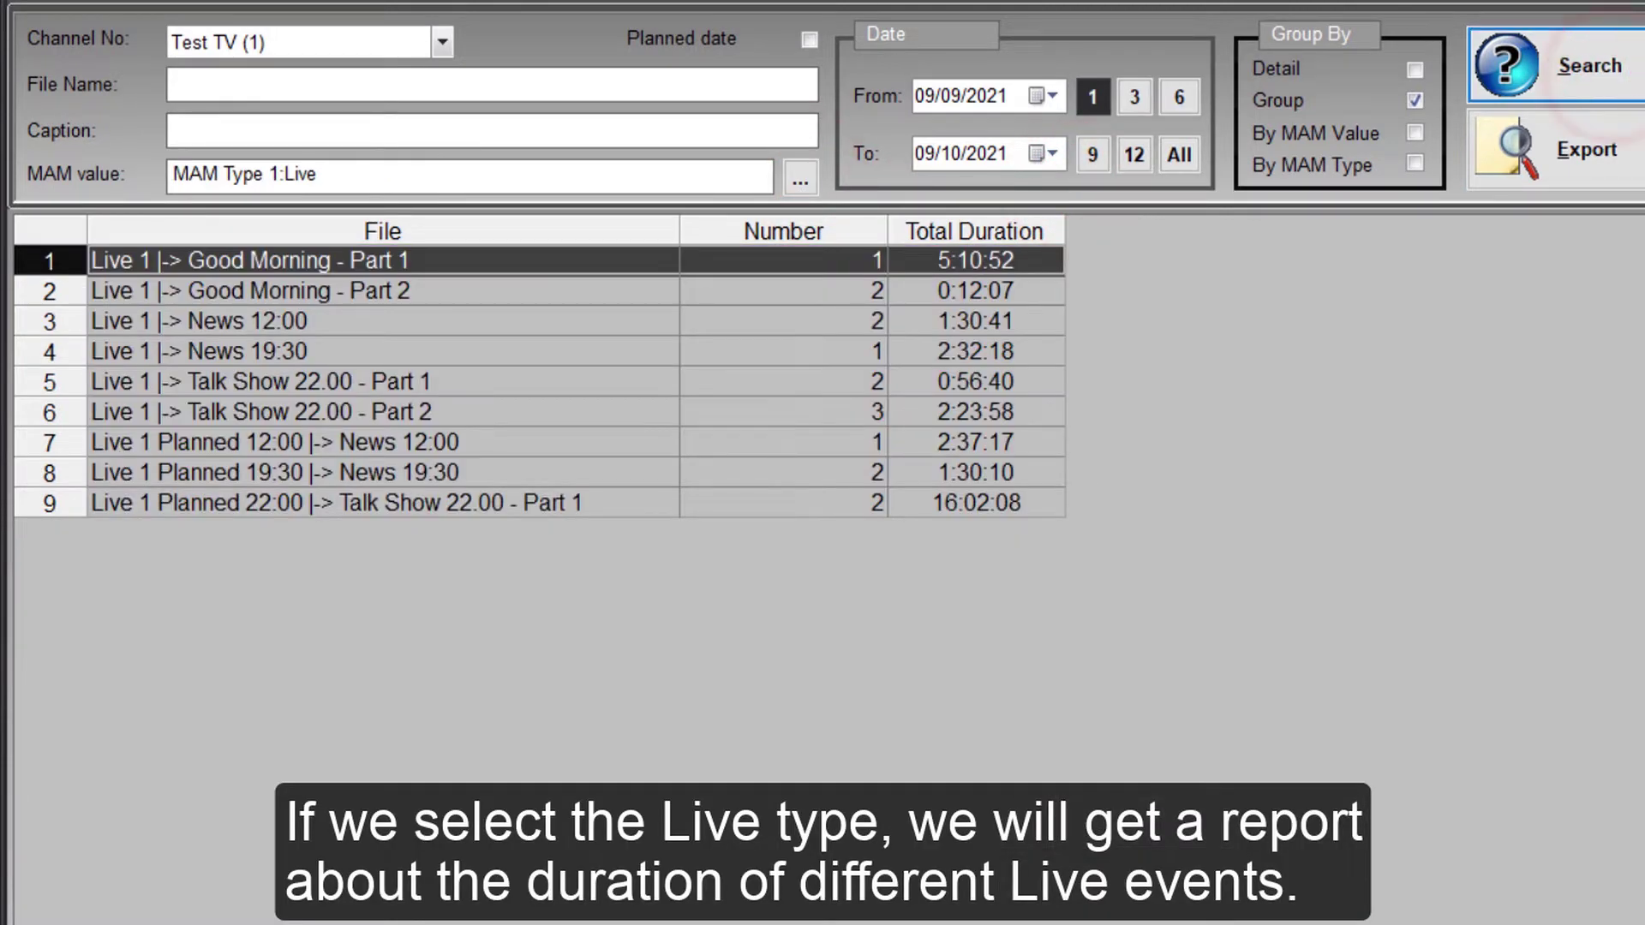
left_click(371, 472)
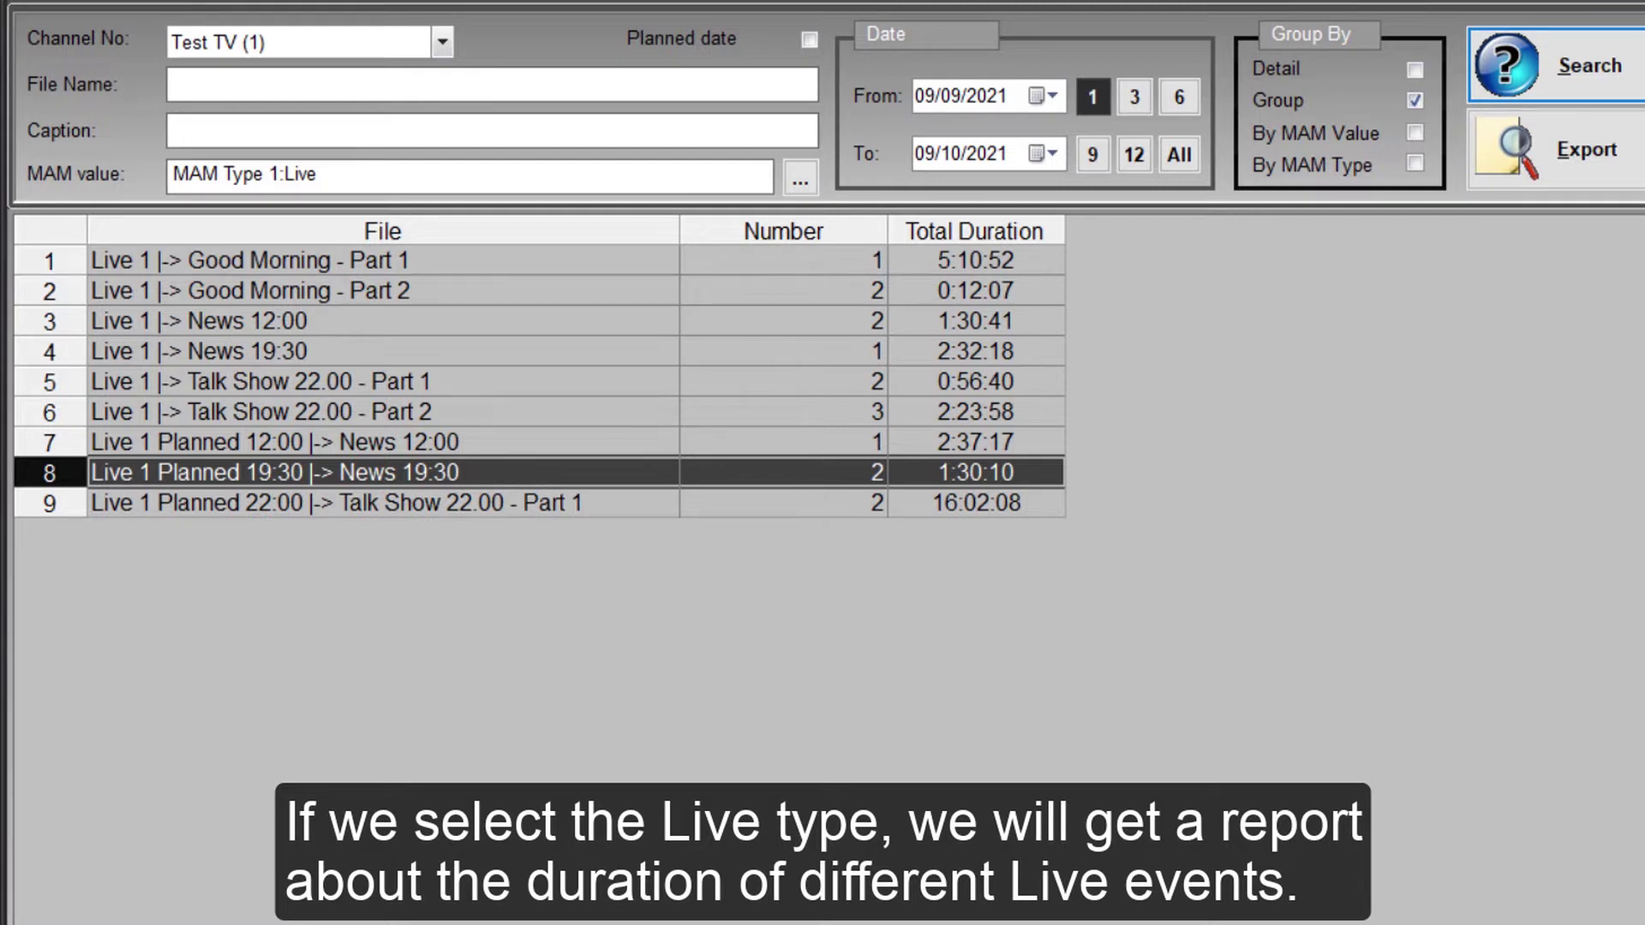
- Remove the Live filter, group the report By MAM Value and check the totals for Movies and Live
left_click(800, 178)
mouse_move(881, 231)
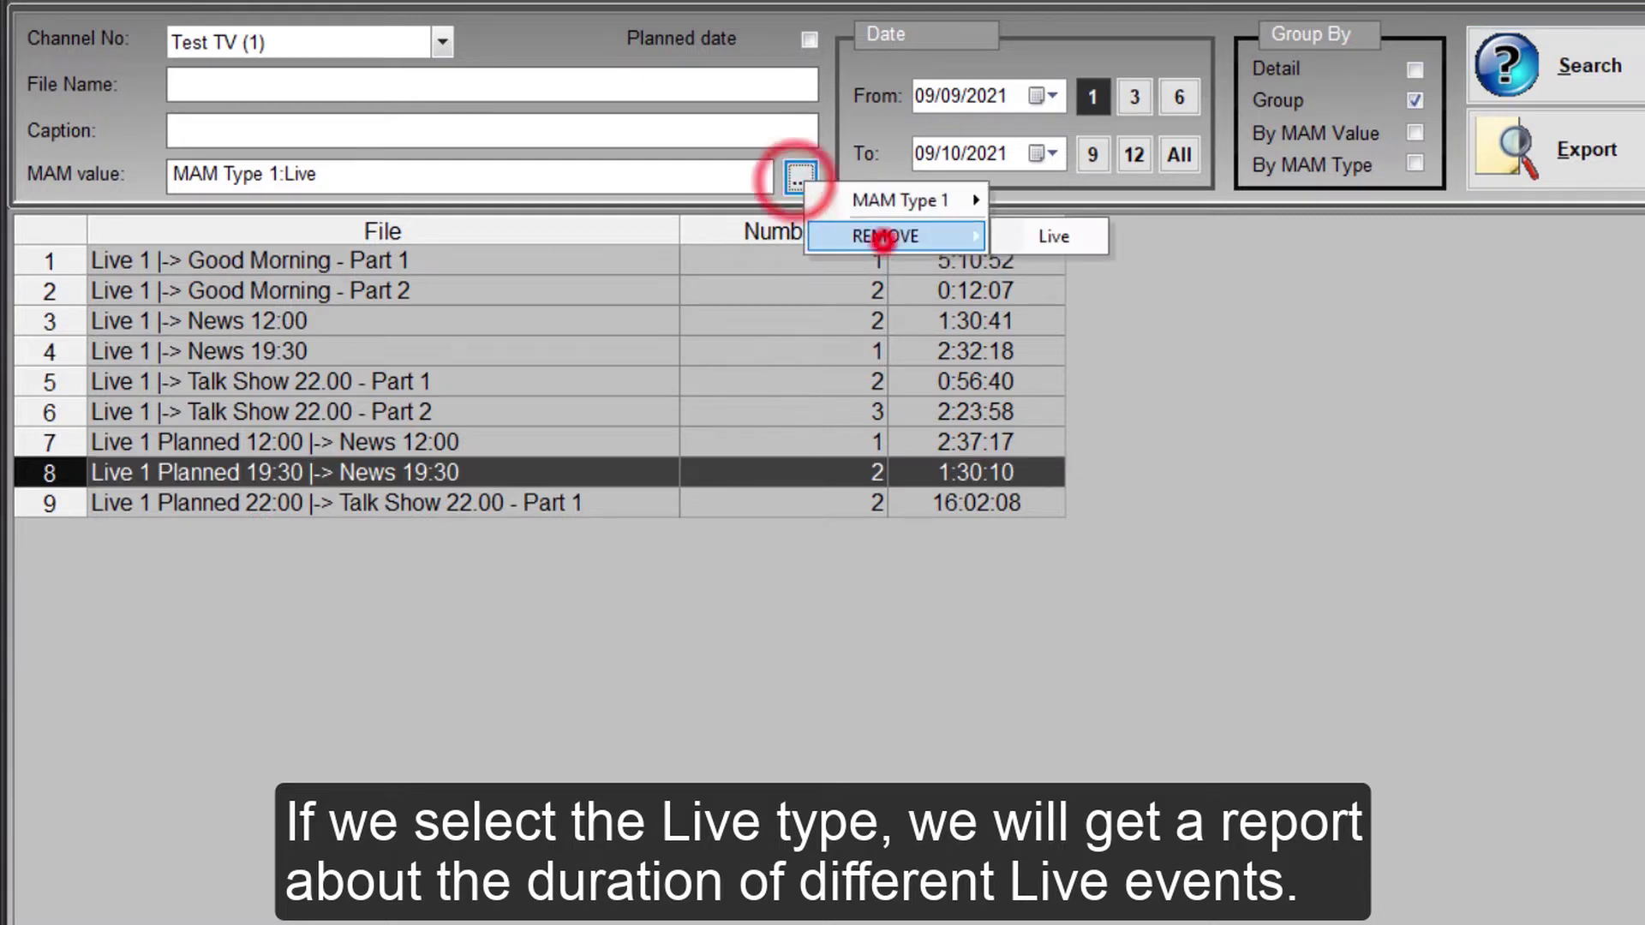
left_click(1056, 235)
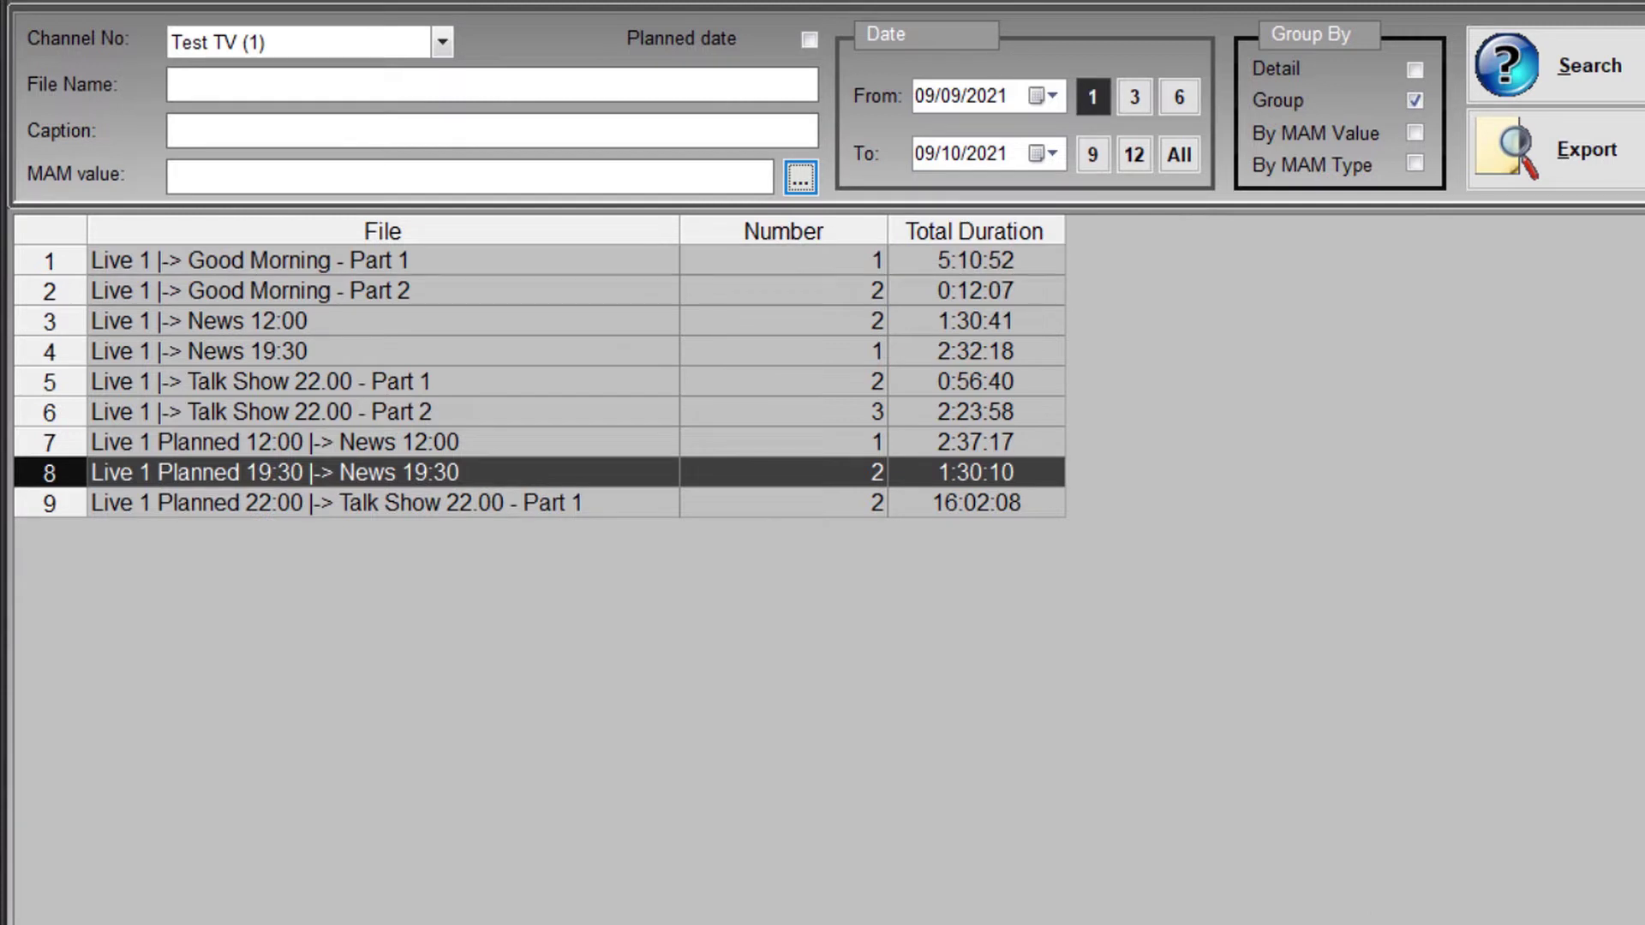
left_click(1325, 135)
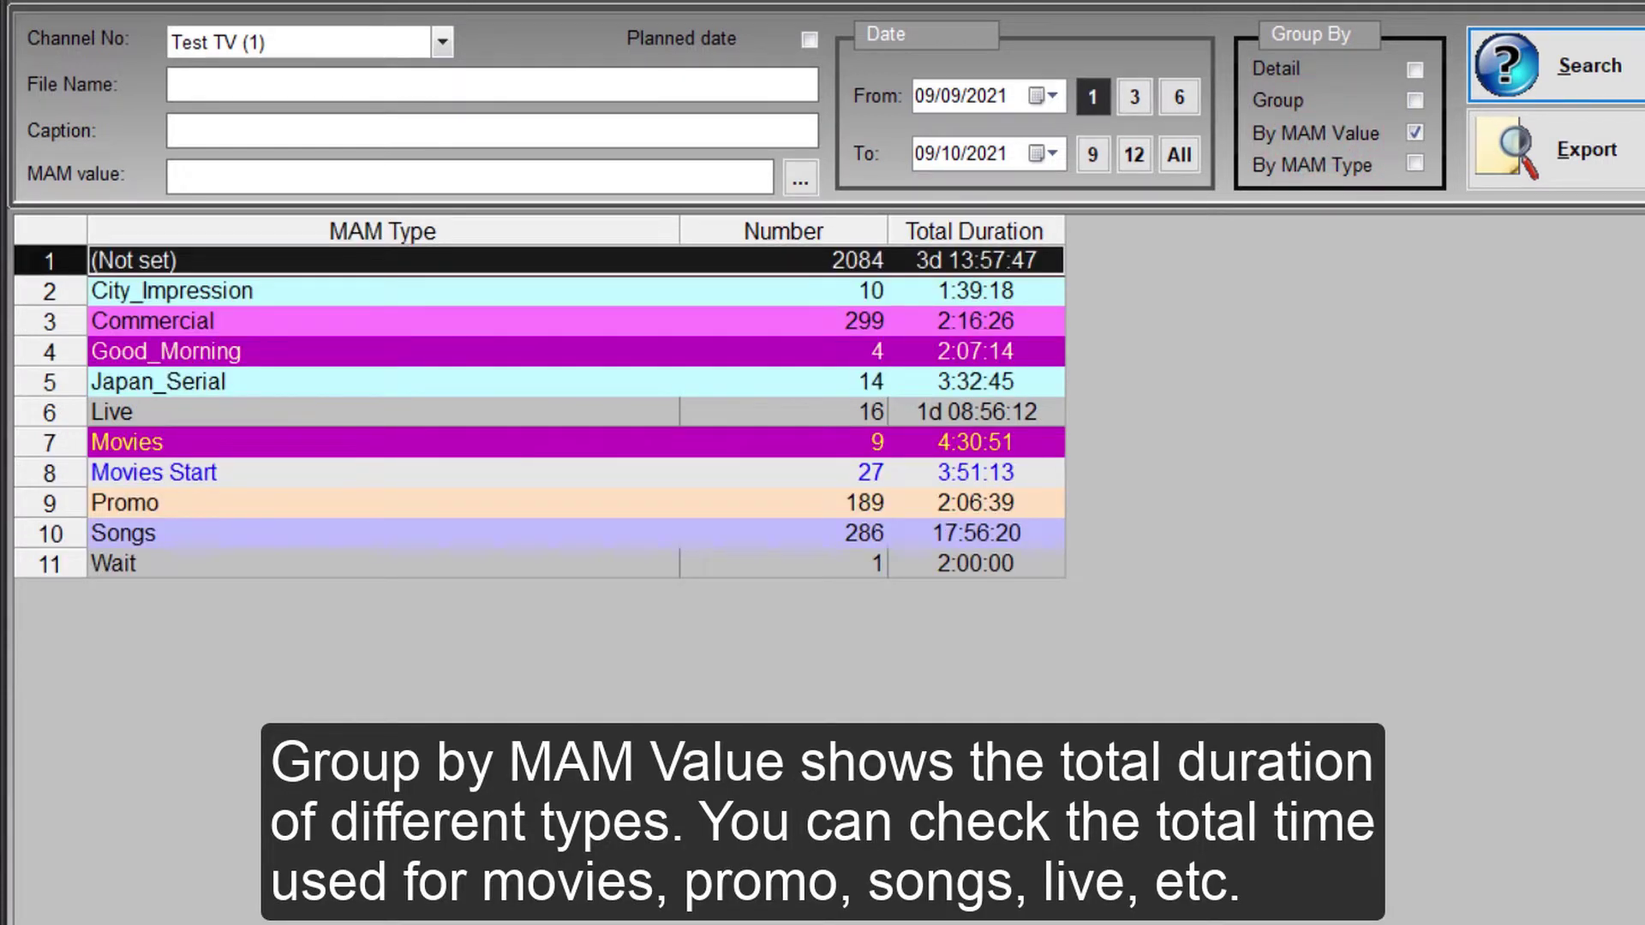
left_click(323, 440)
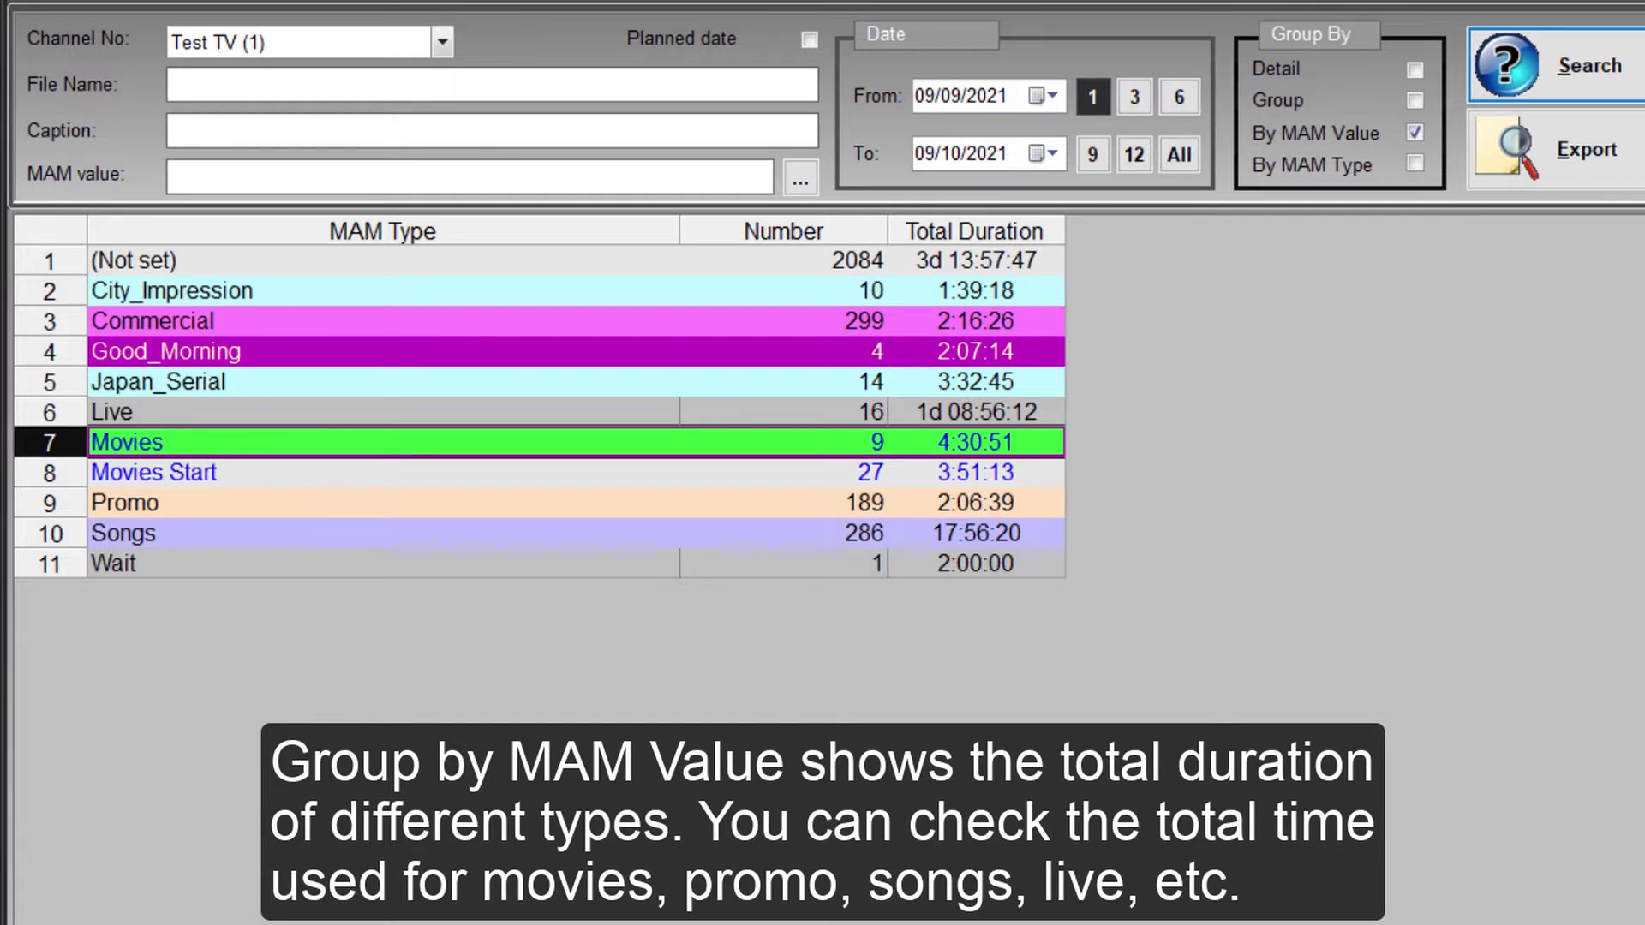
left_click(518, 414)
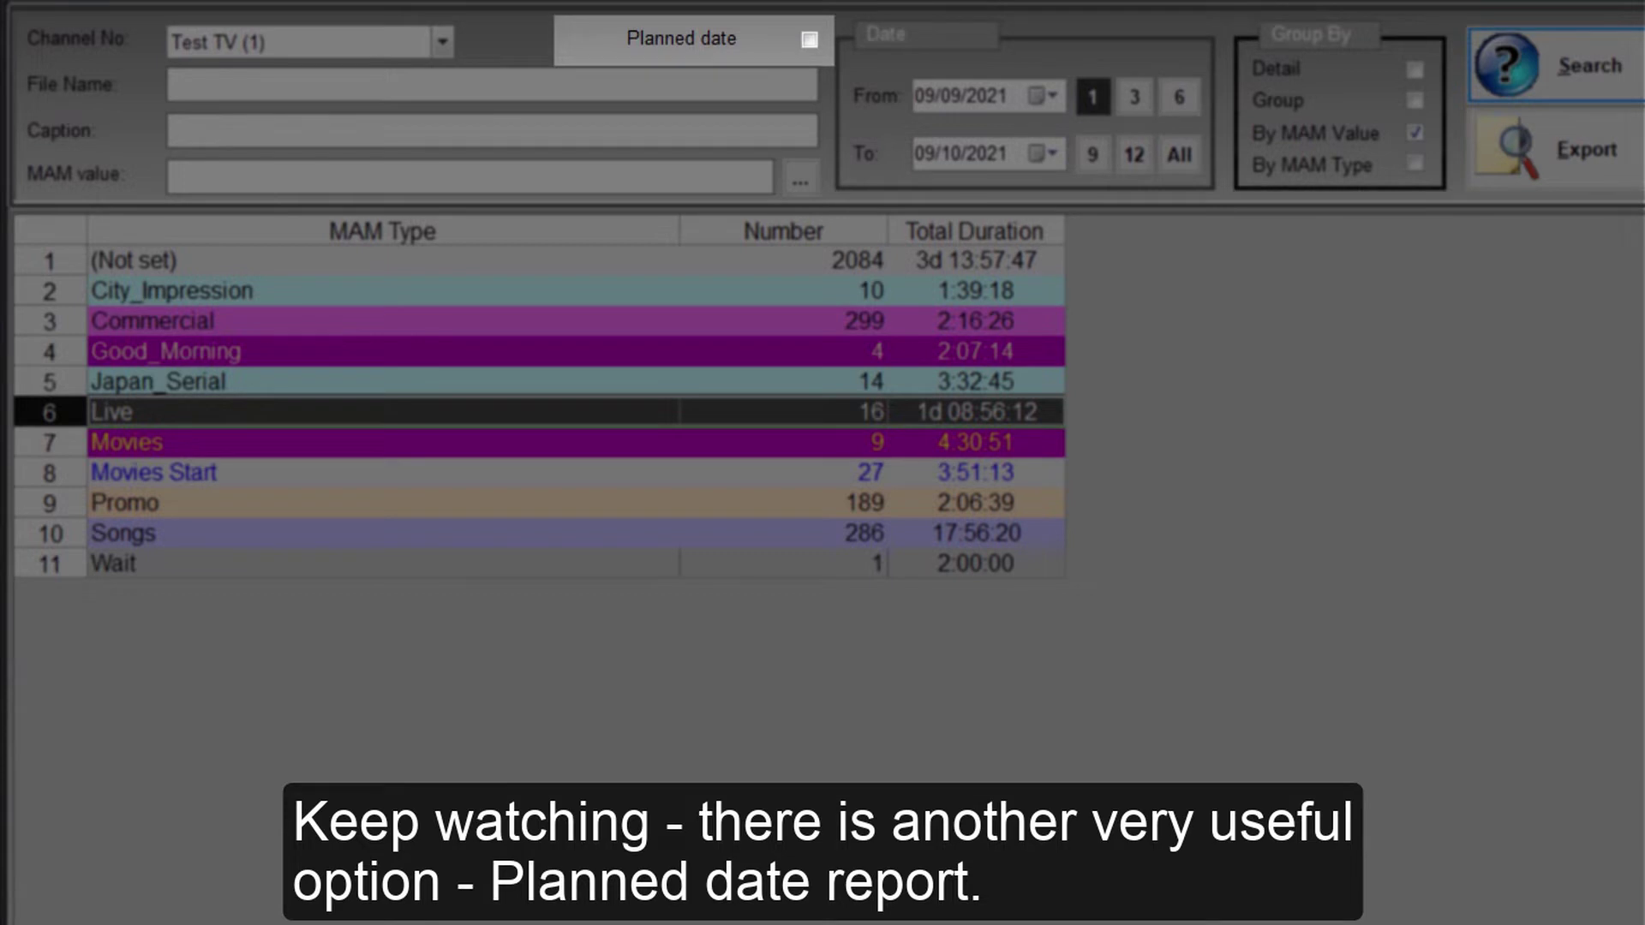
- Enable Planned date with the Detail grouping and review the planned and actual air times
left_click(702, 42)
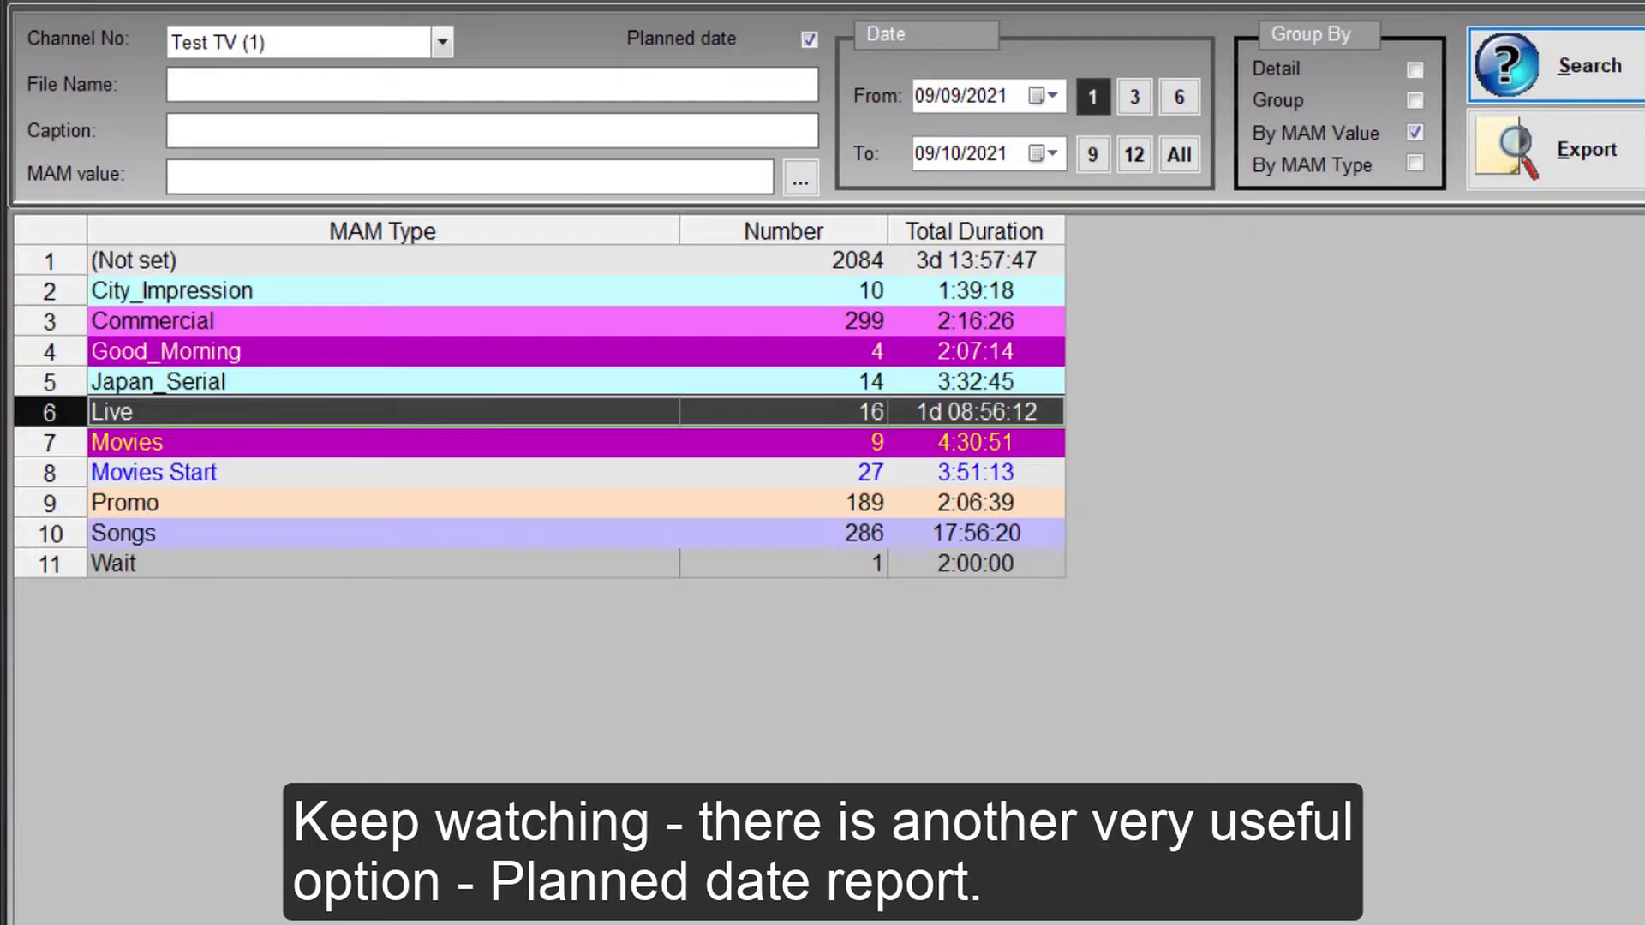
left_click(1300, 67)
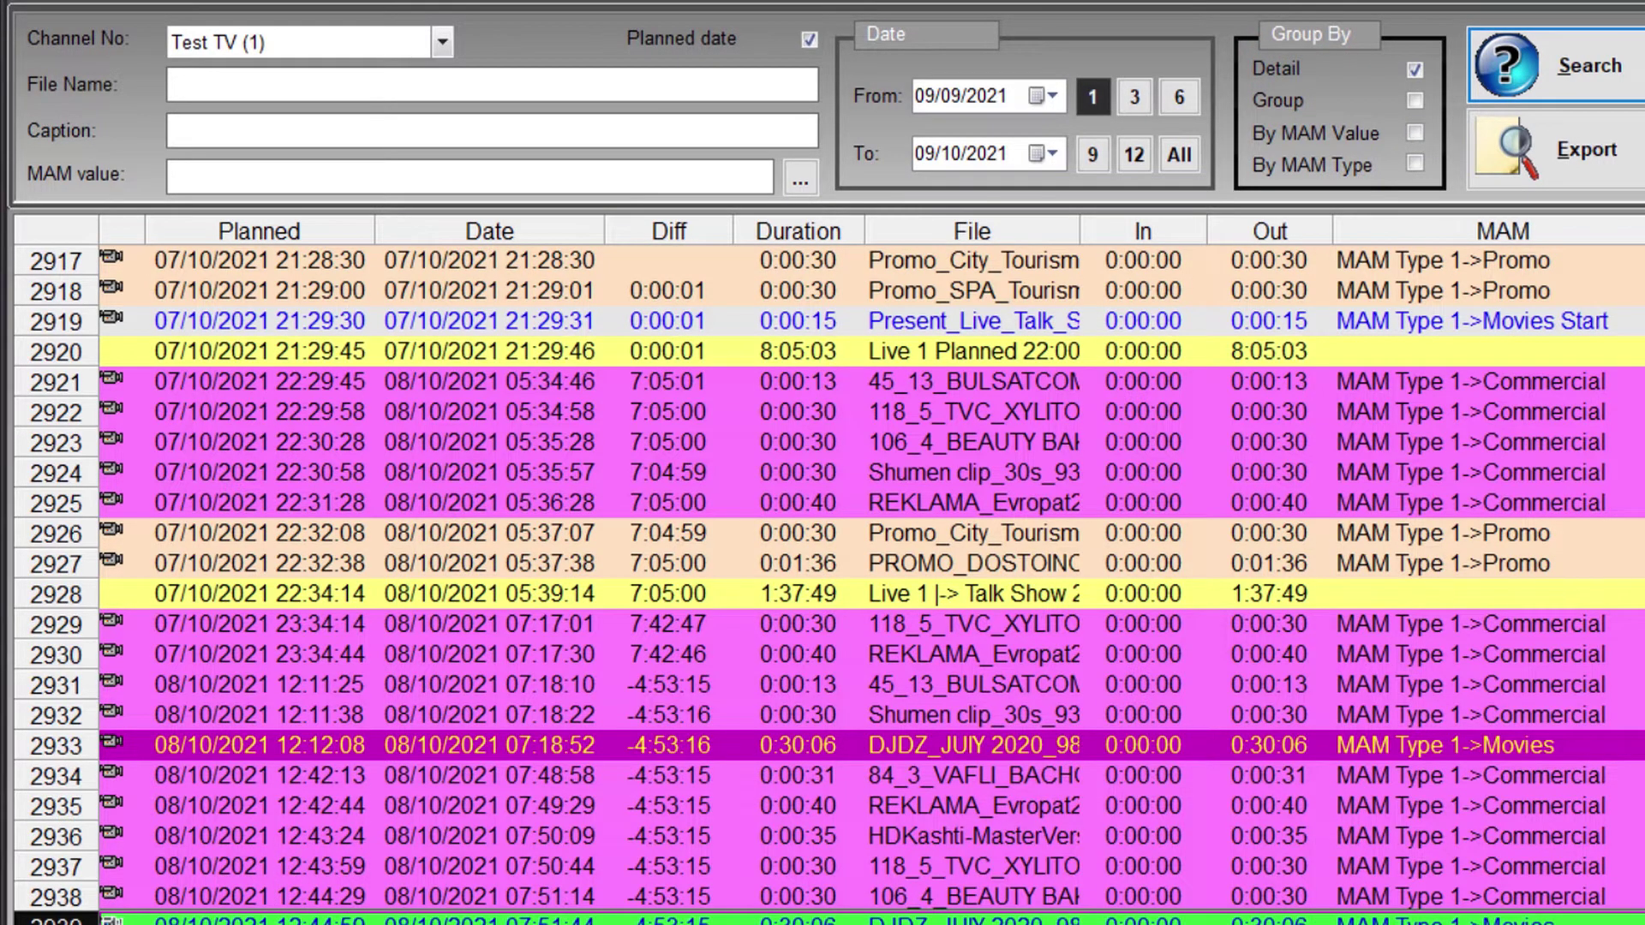
left_click(274, 320)
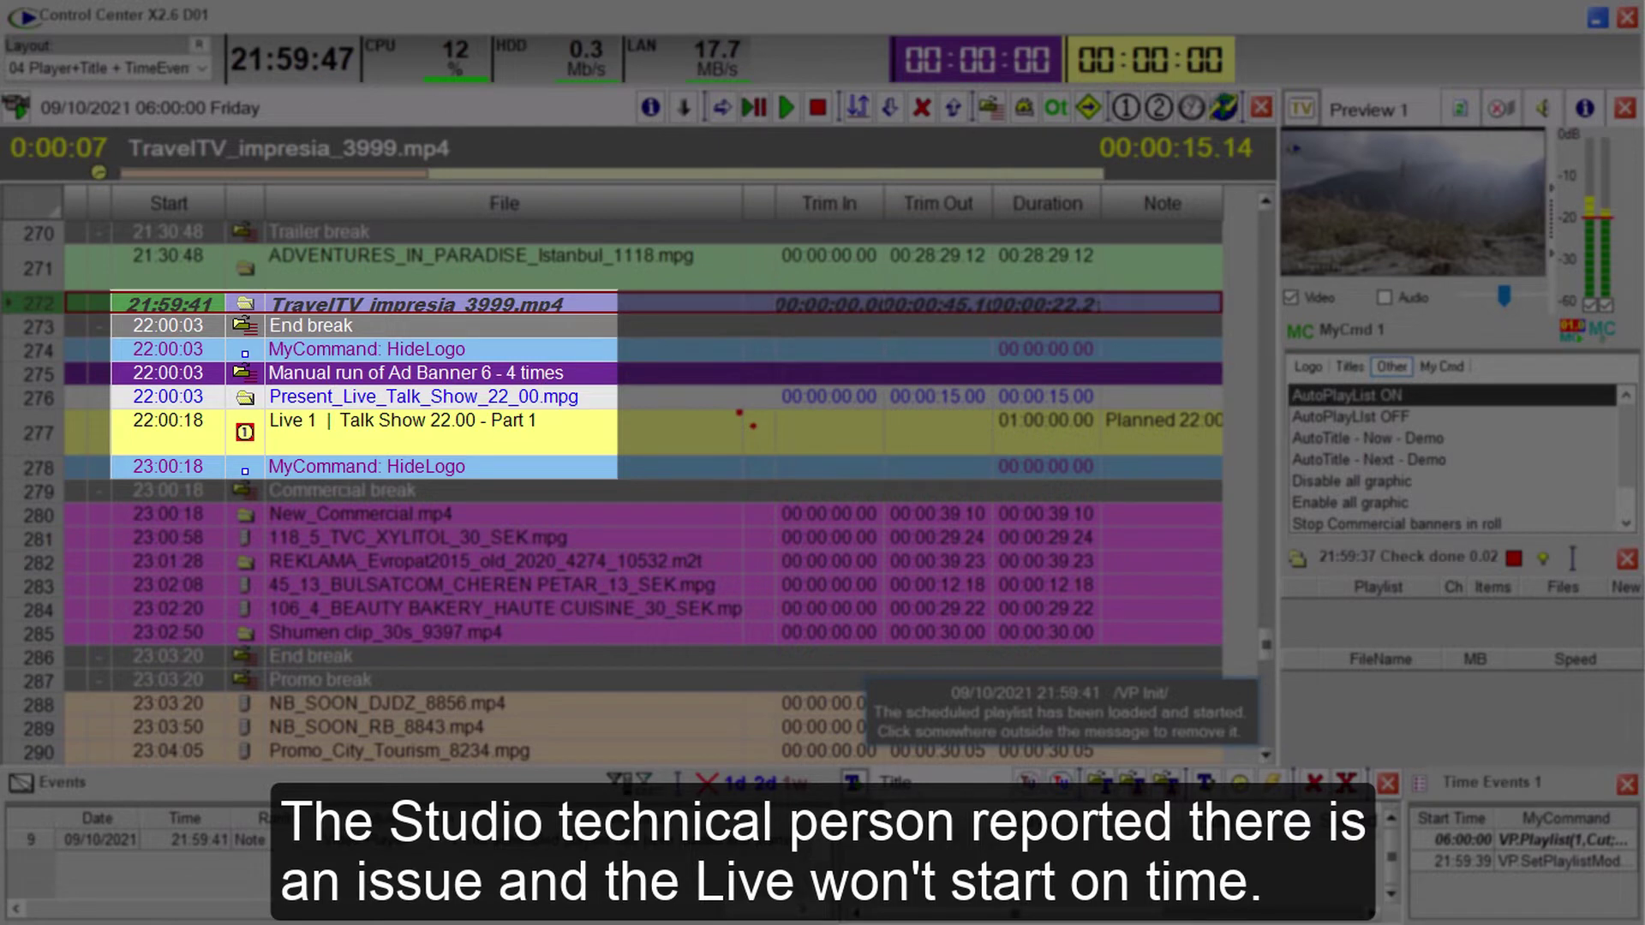
- Paste the DB Clipboard "Before Live - 15 seconds" below the Manual run of Ad Banner 6 row, ahead of the live event
left_click(687, 374)
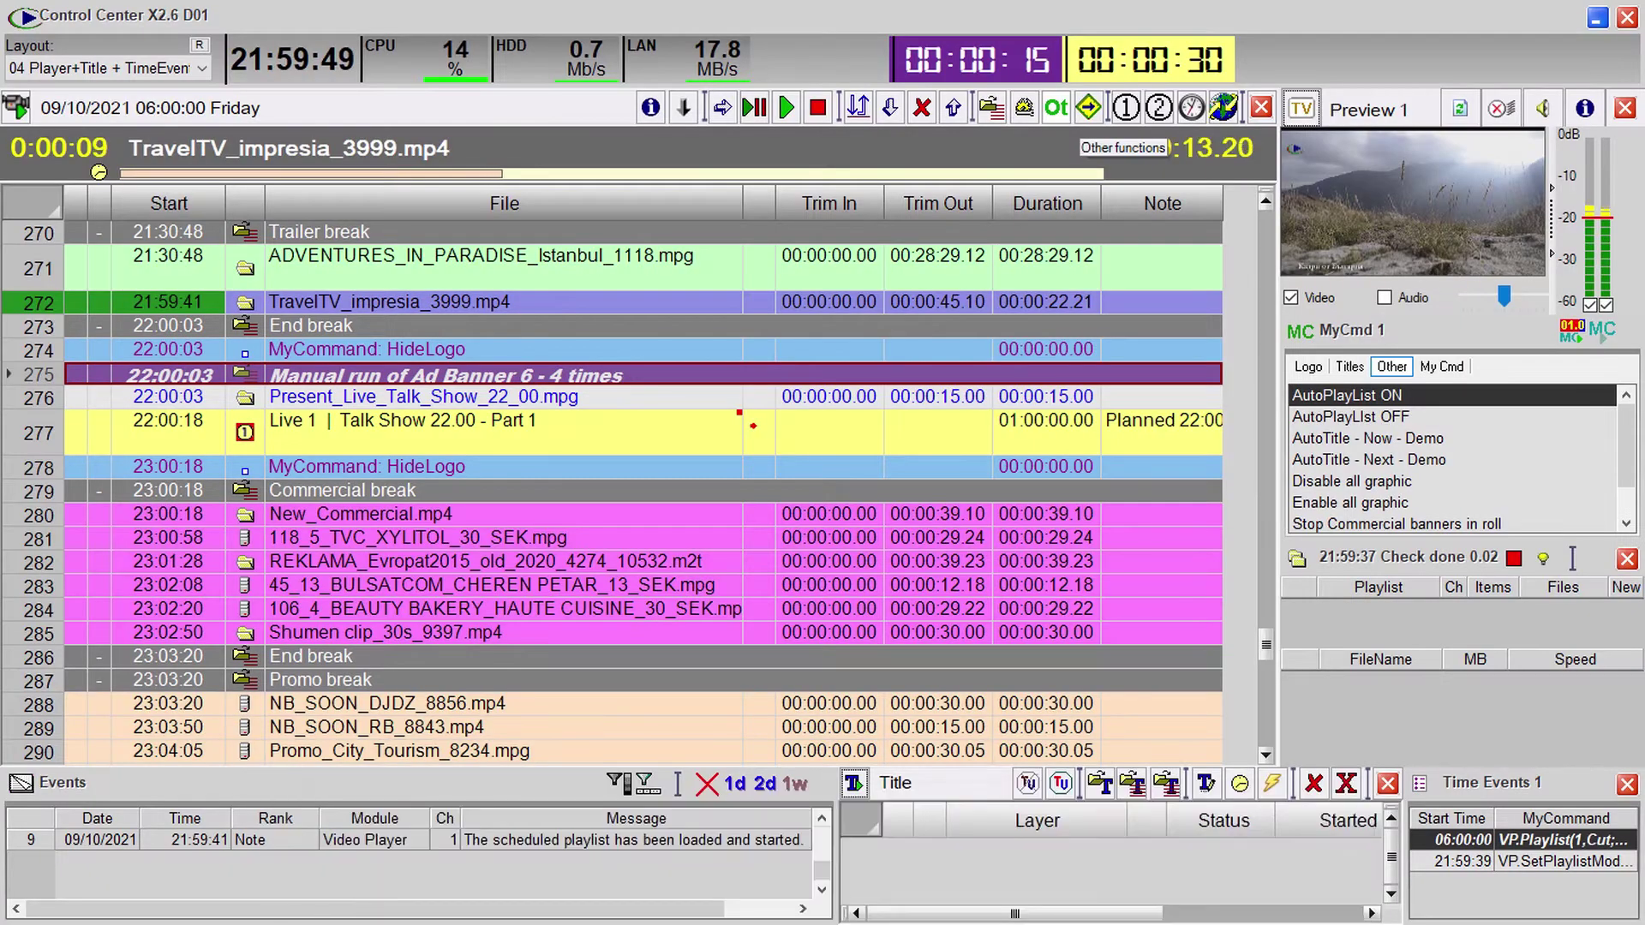
left_click(1092, 146)
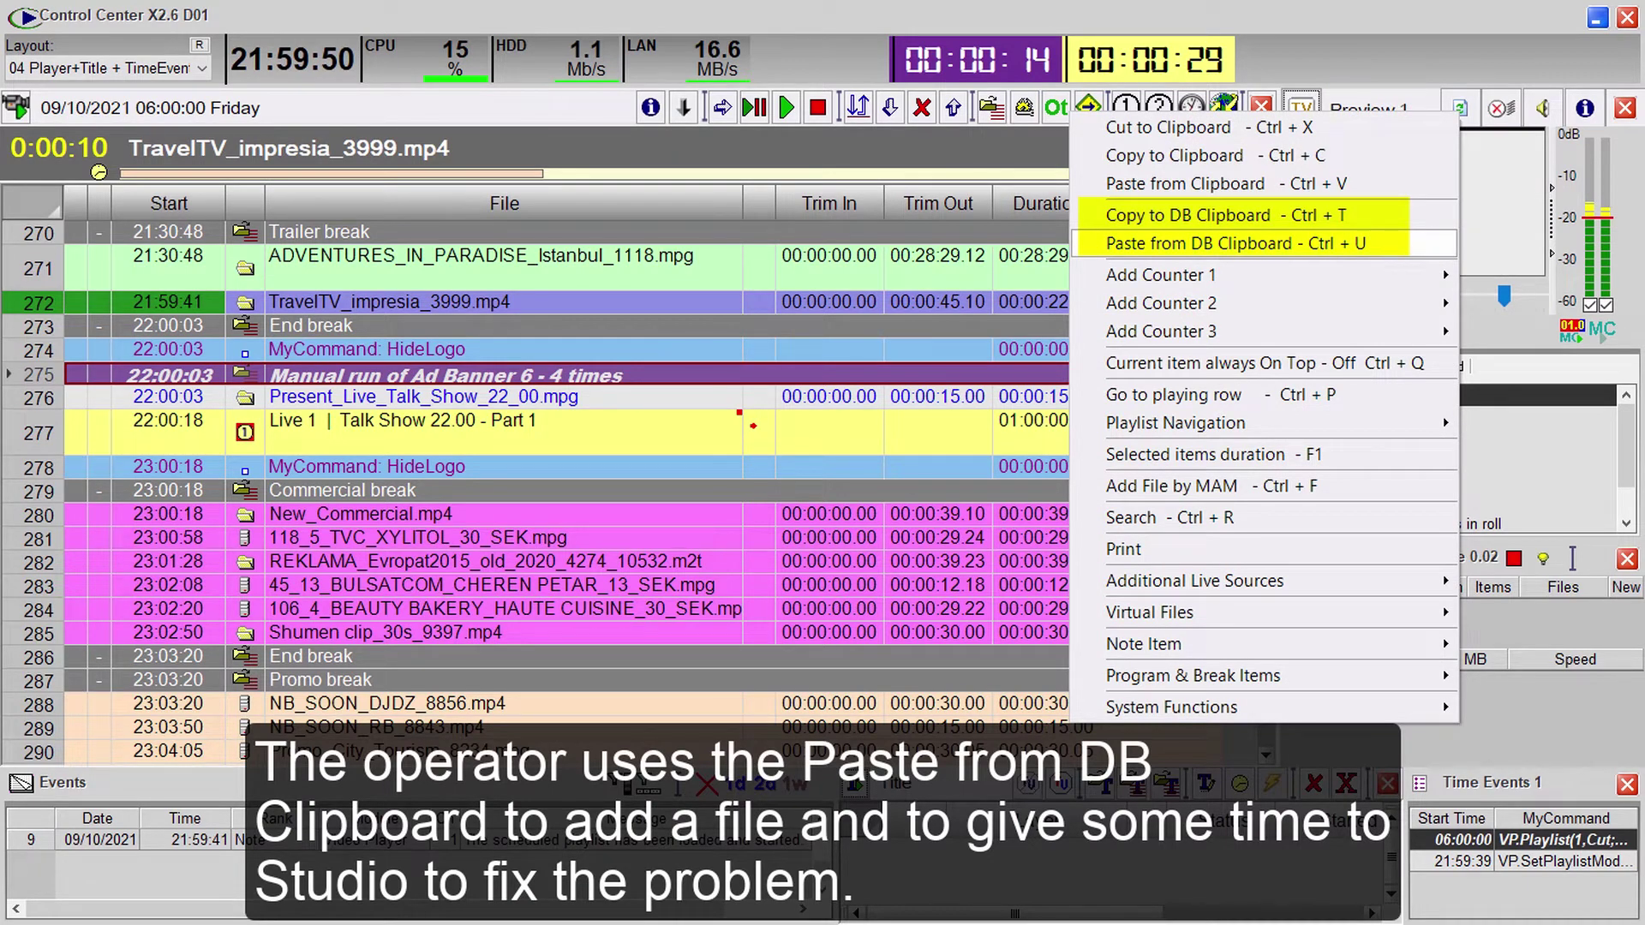
key("Return")
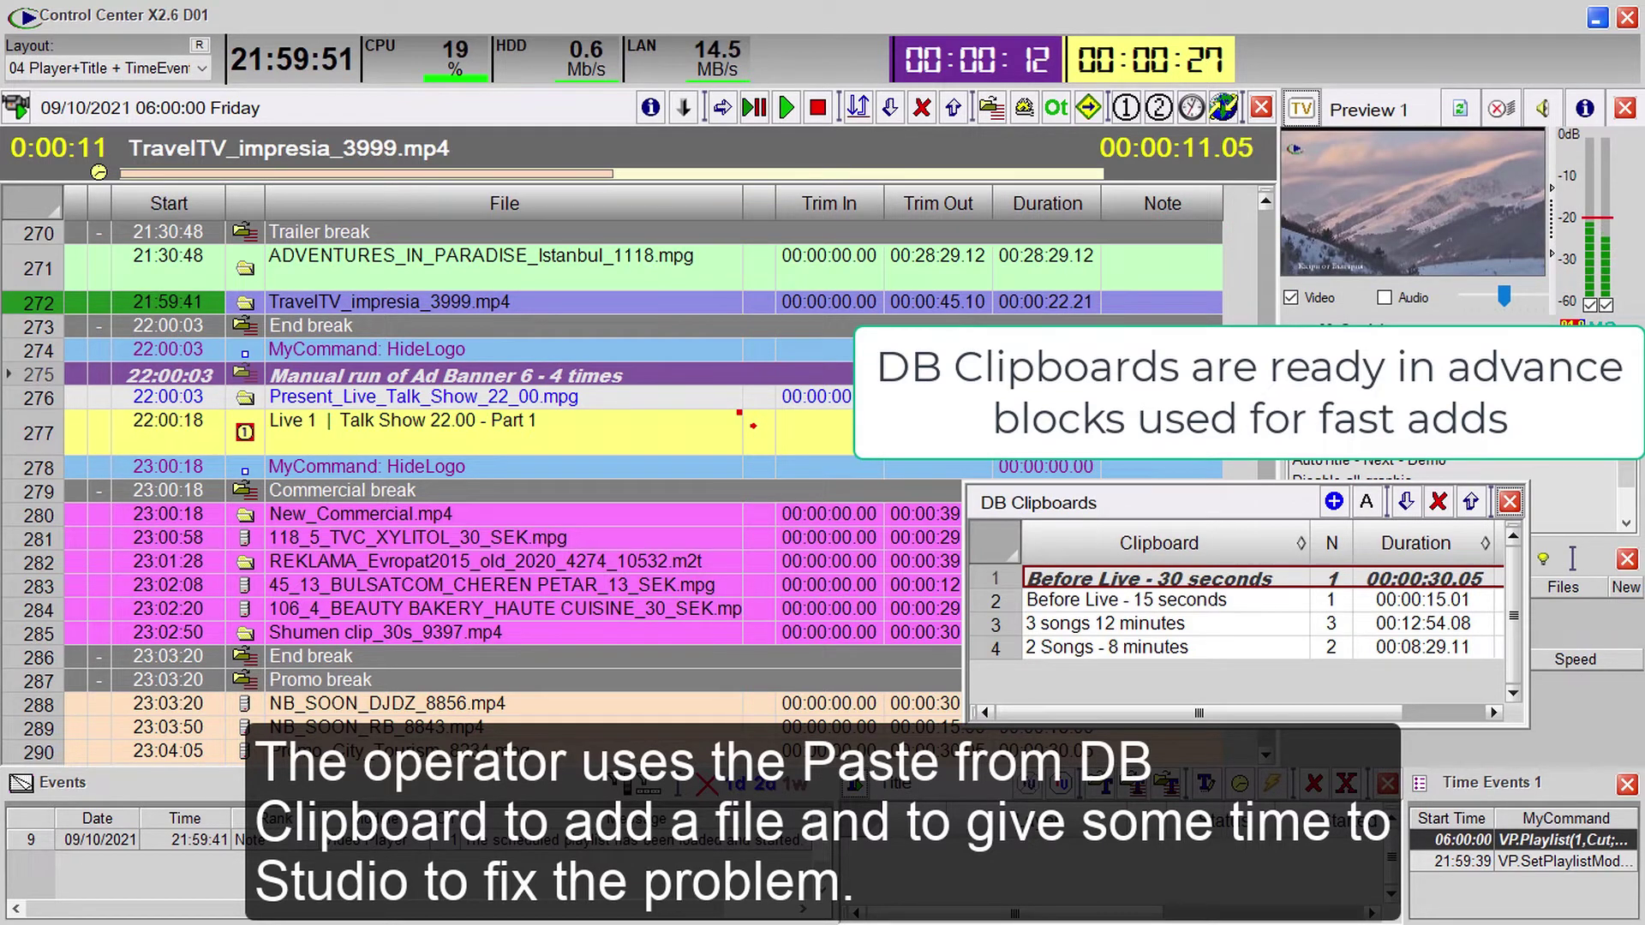
double_click(1219, 602)
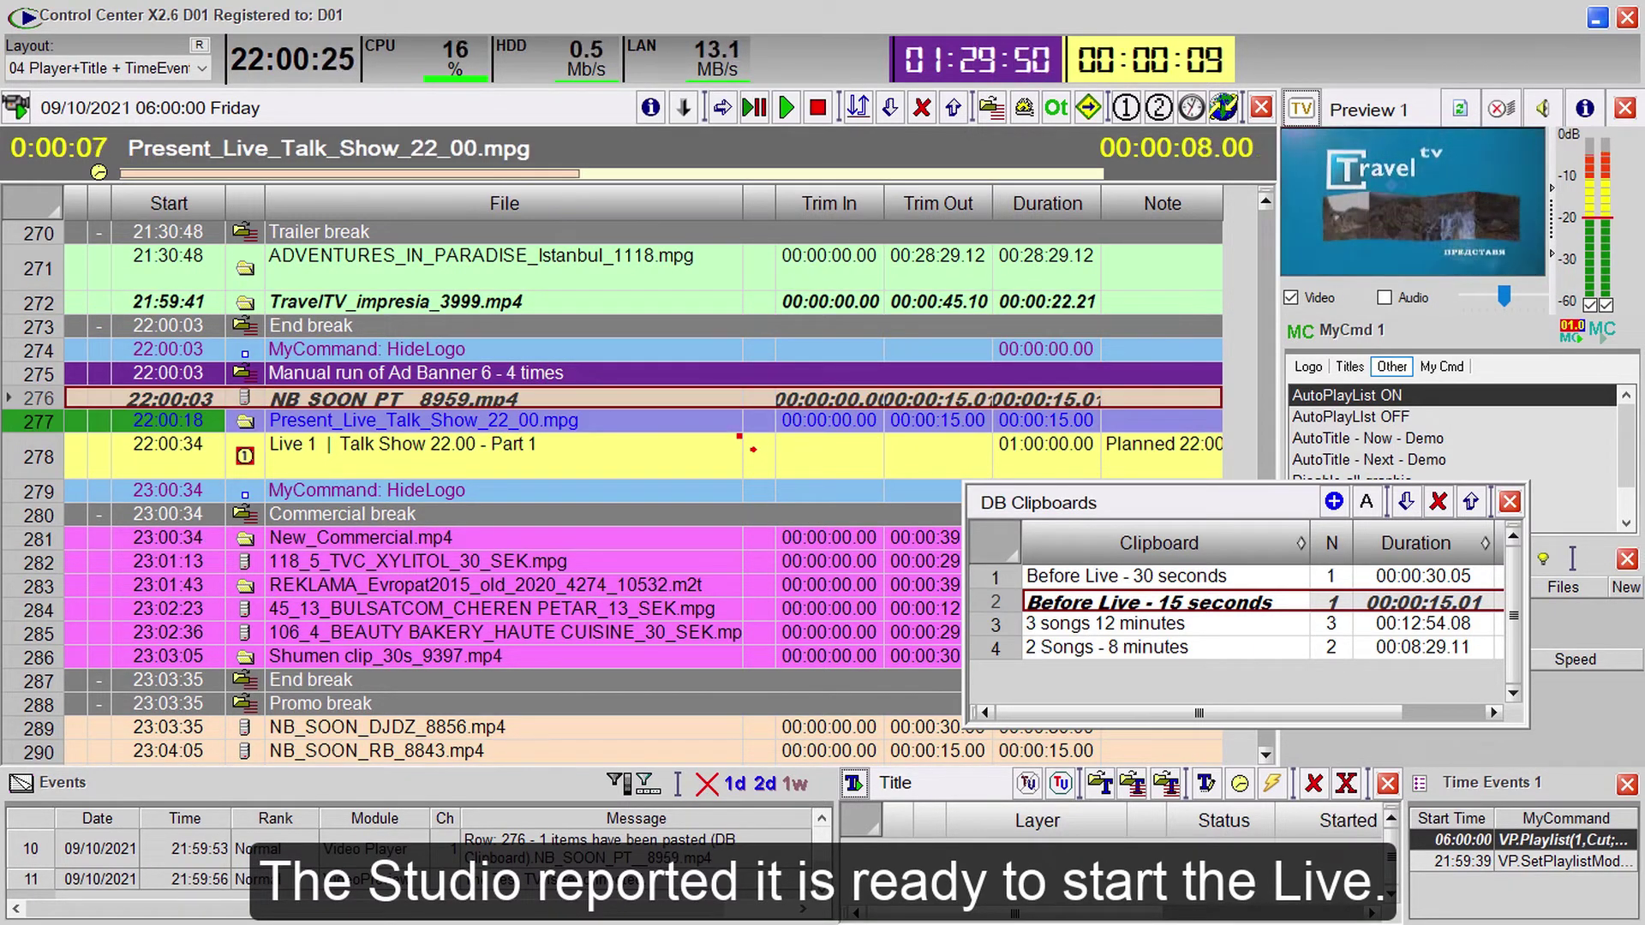
key("Escape")
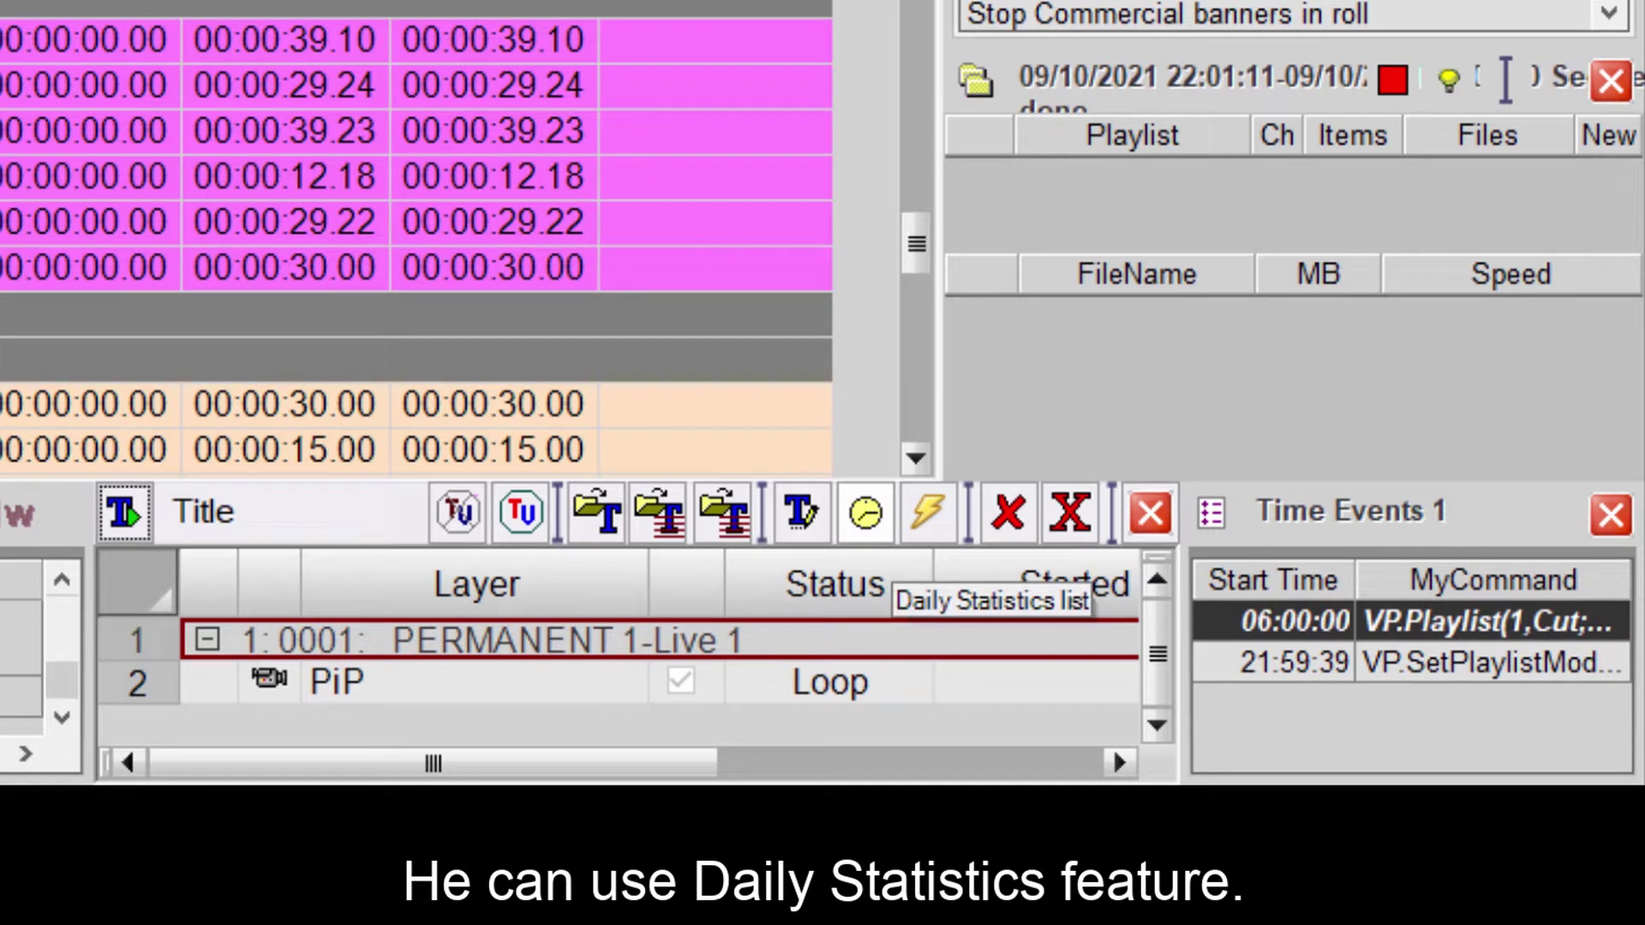
- Show the Daily Statistics list of banners and run Banner Talk Show 22.00 during the live event
left_click(865, 511)
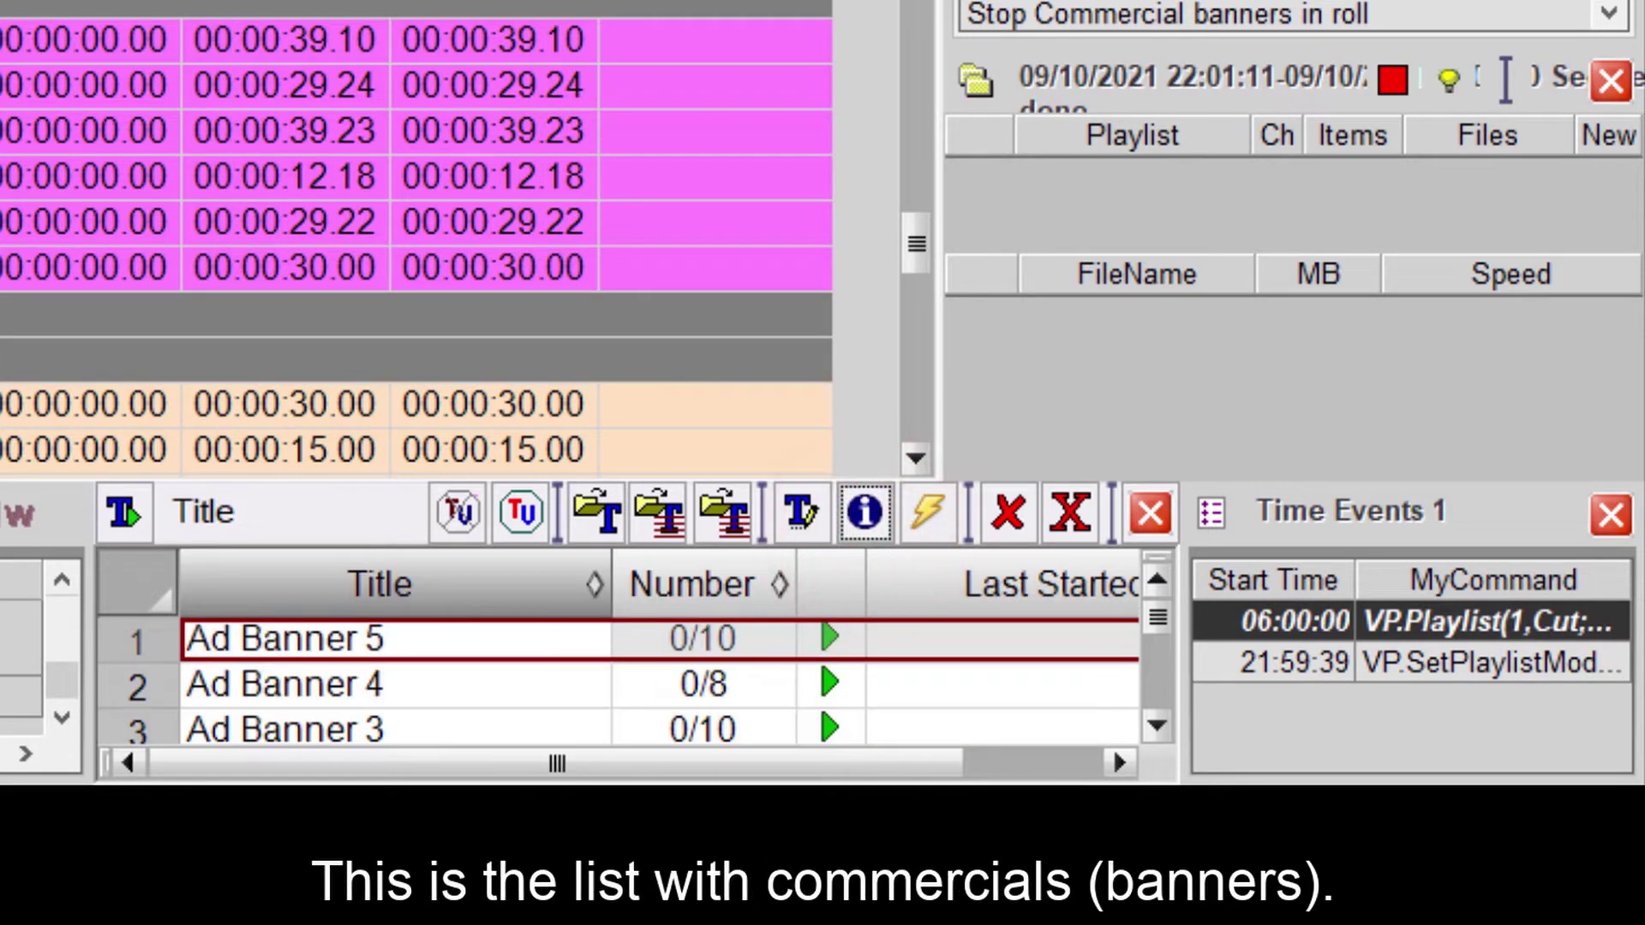
left_click(538, 683)
scroll(538, 682, "down", 2)
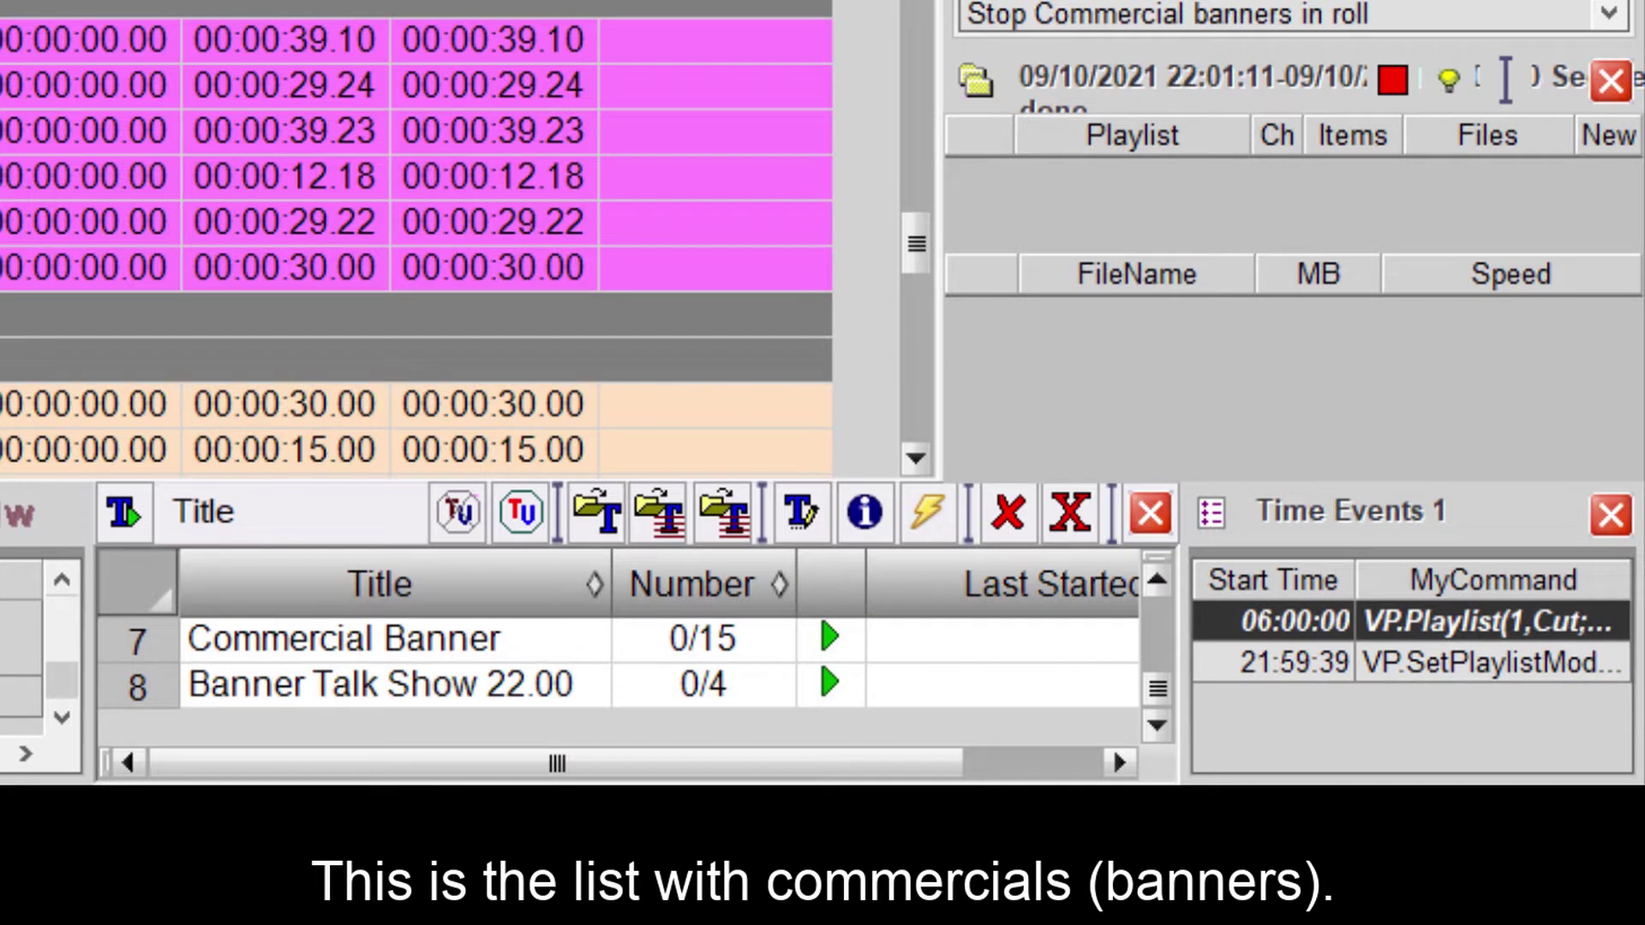
left_click(504, 681)
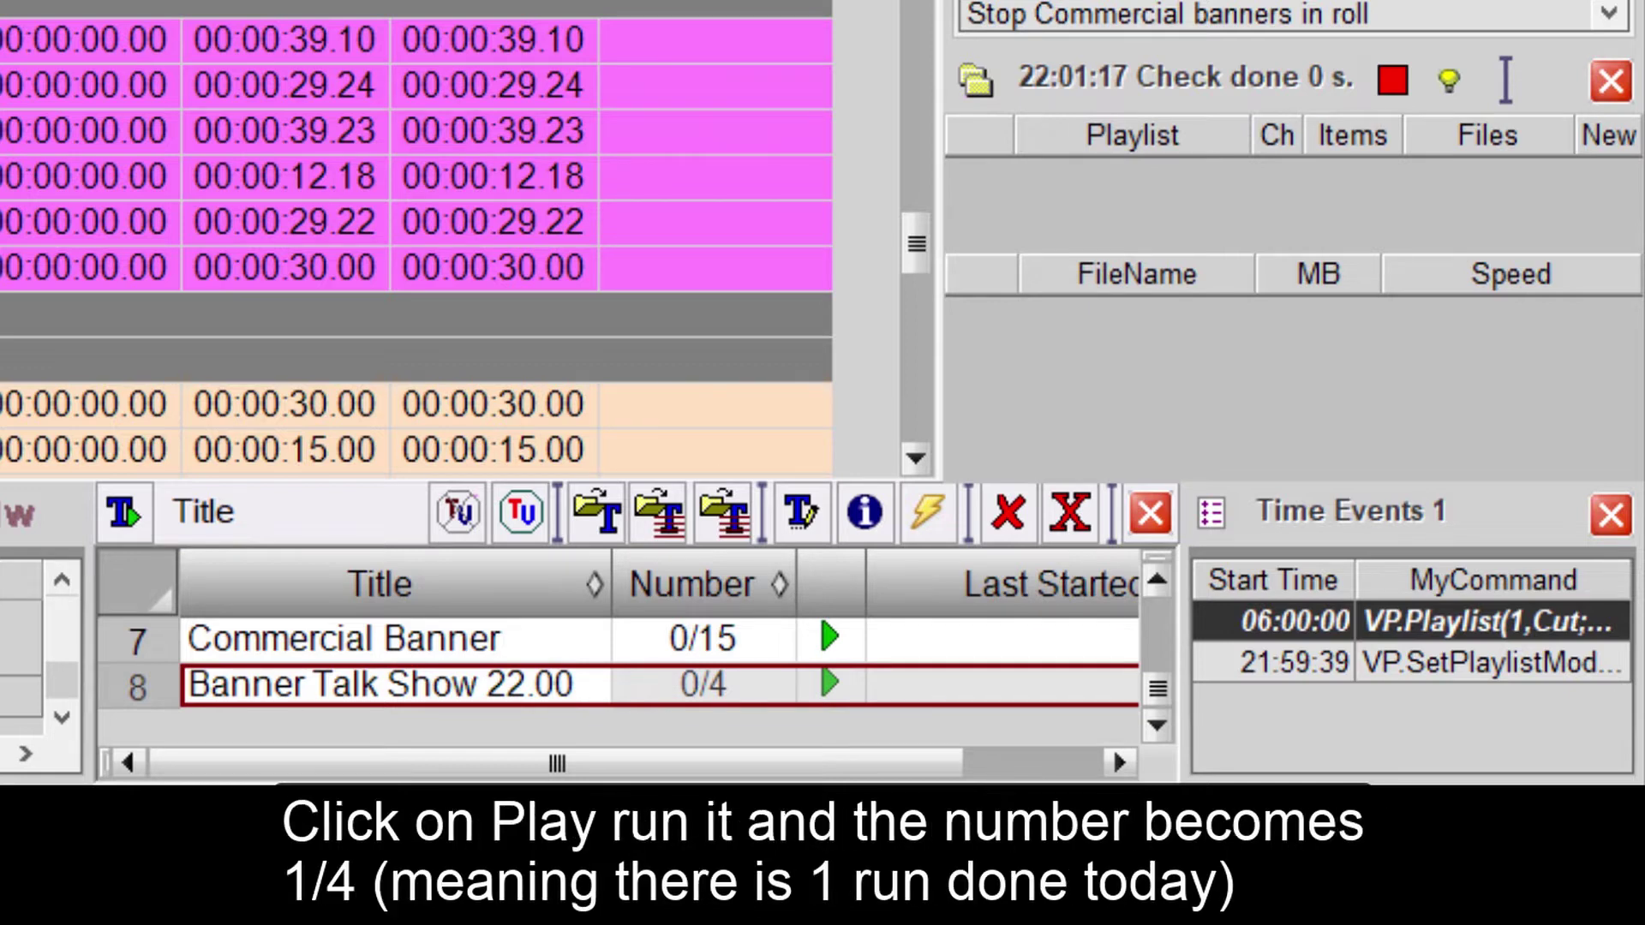
left_click(830, 683)
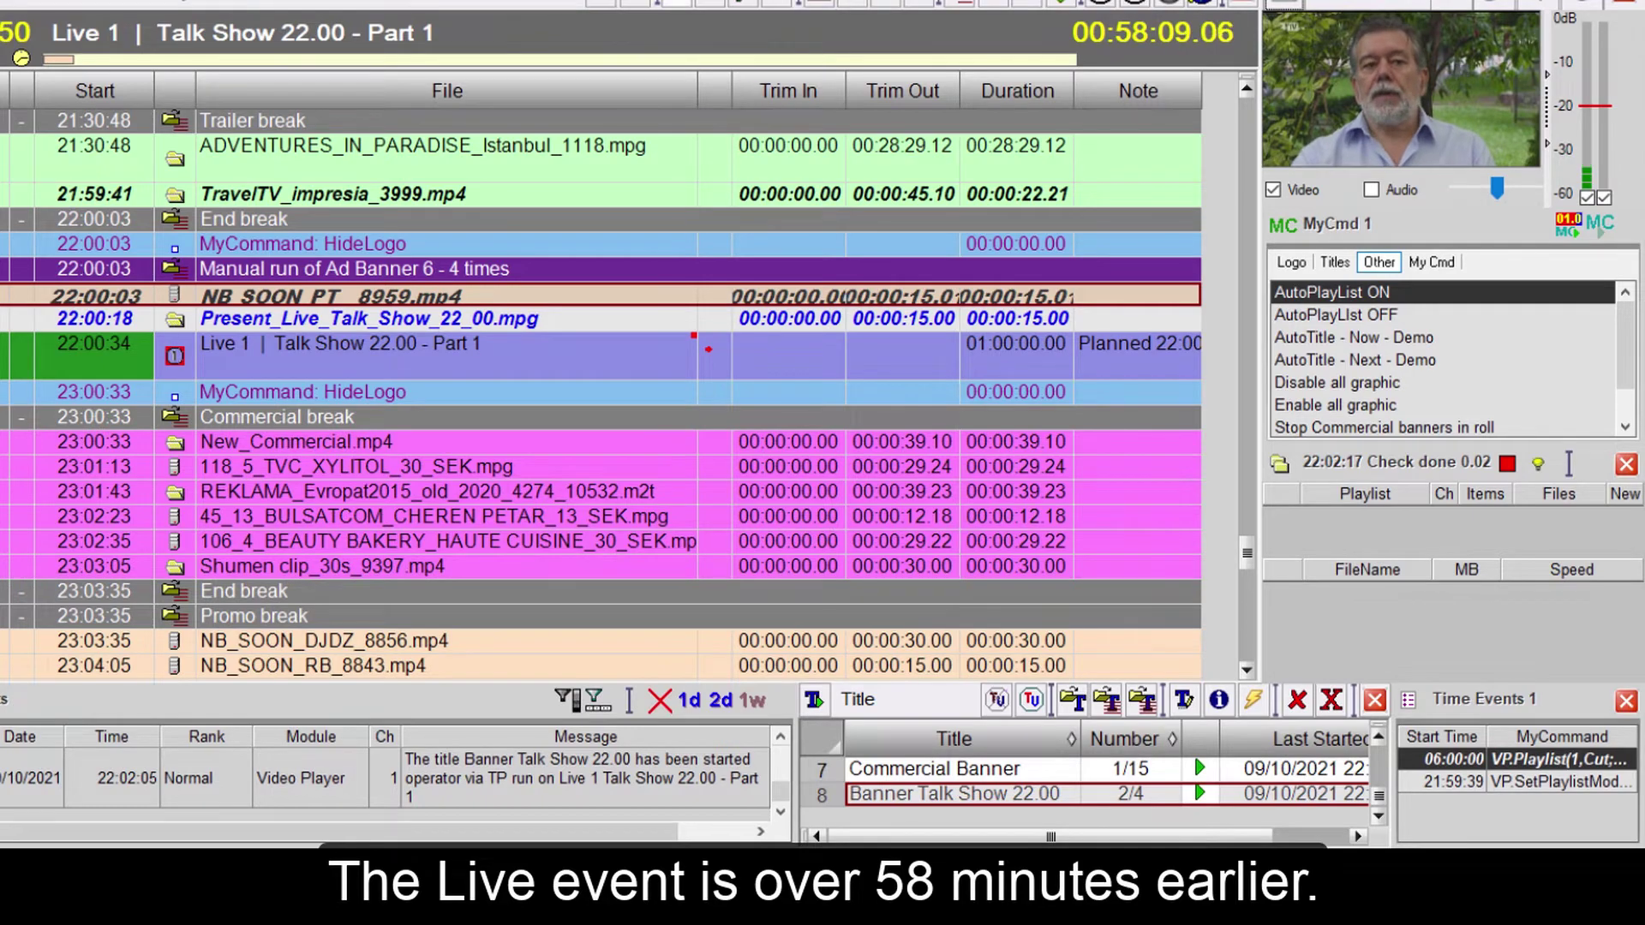
- End the Talk Show 22.00 - Part 1 live early by skipping to New_Commercial.mp4 and review the upcoming start times
left_click(678, 9)
key("Return")
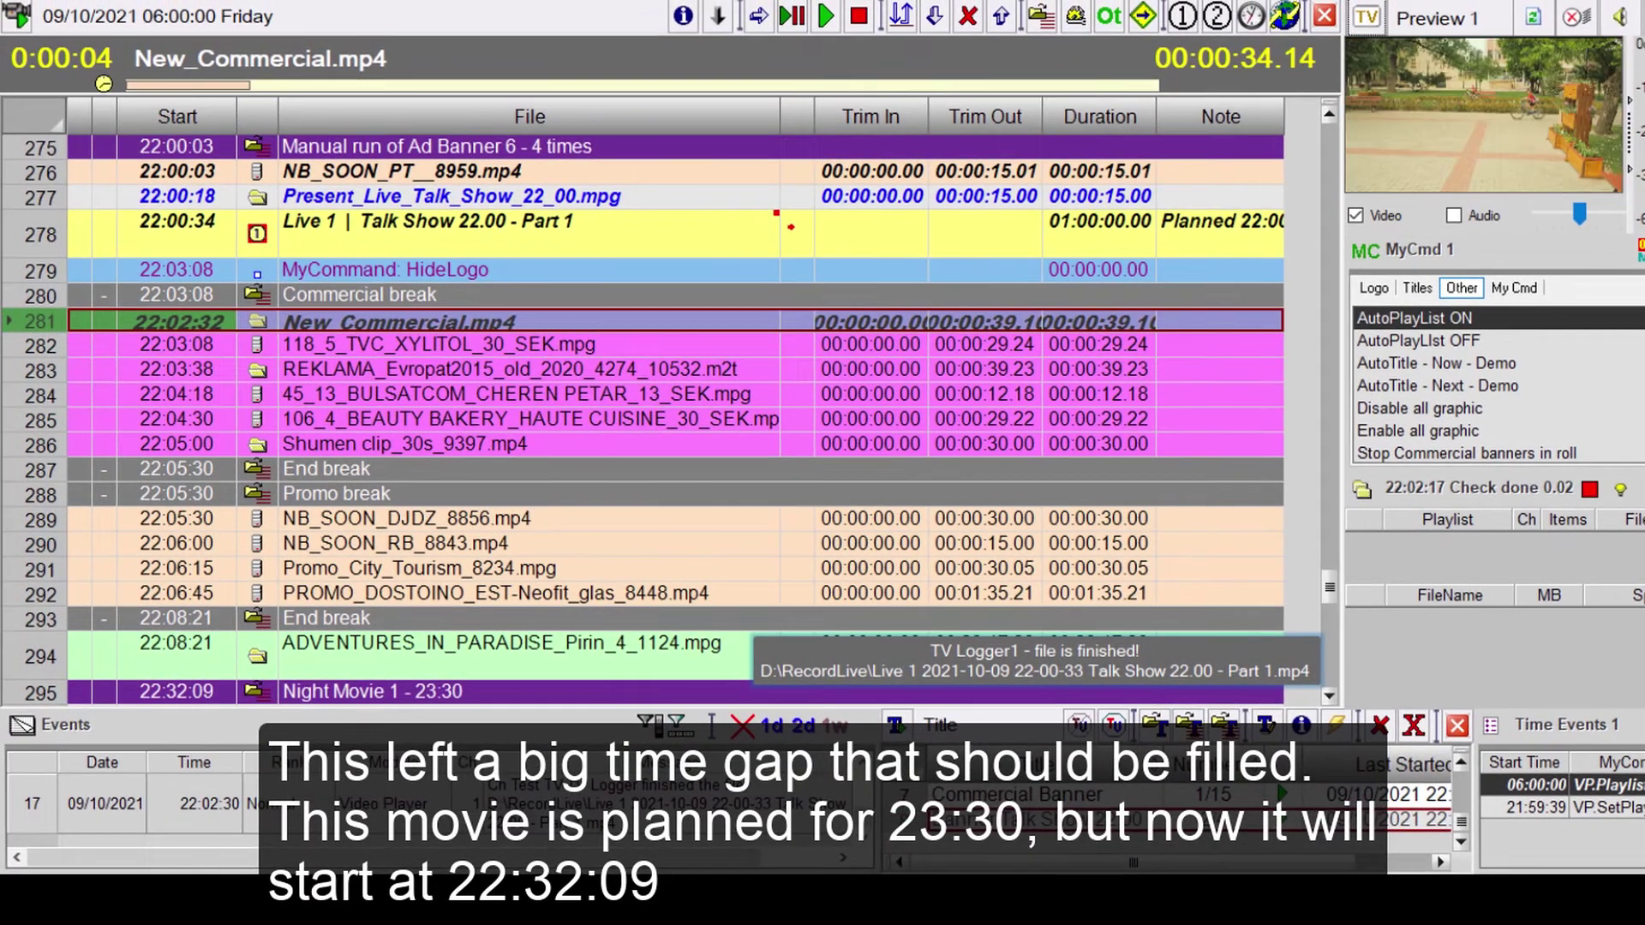
scroll(642, 411, "down", 1)
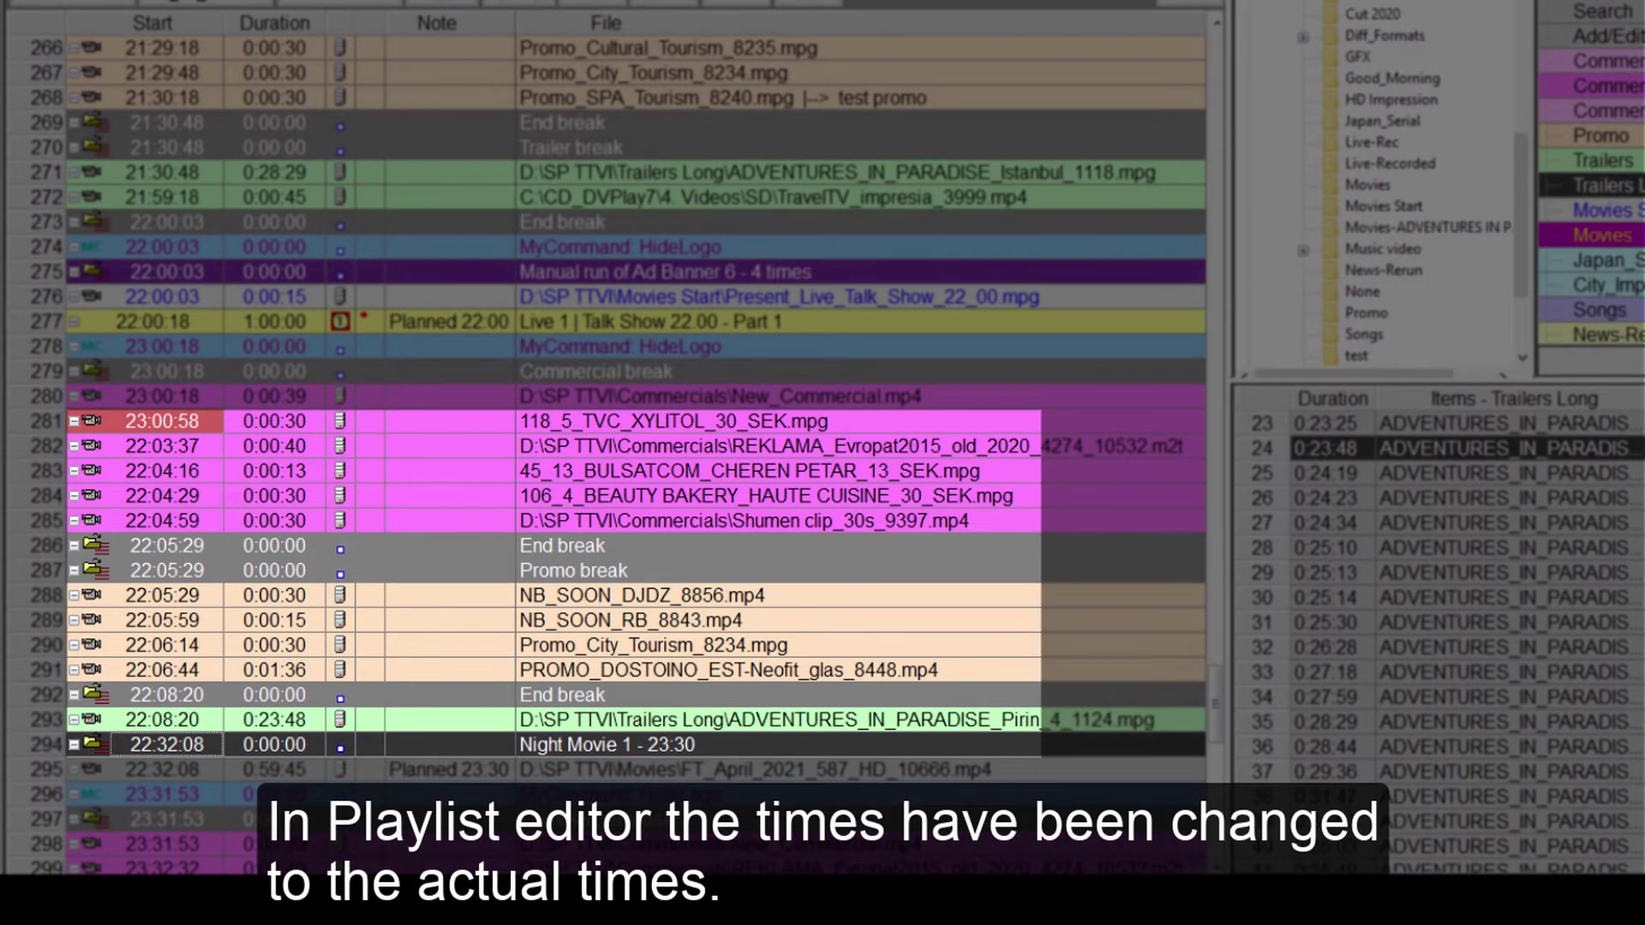
- Select the ADVENTURES_IN_PARADISE_Pirin_4 row in Playlist editor and pick the 0:27:18 trailer from Trailers Long to fill the gap
left_click(822, 720)
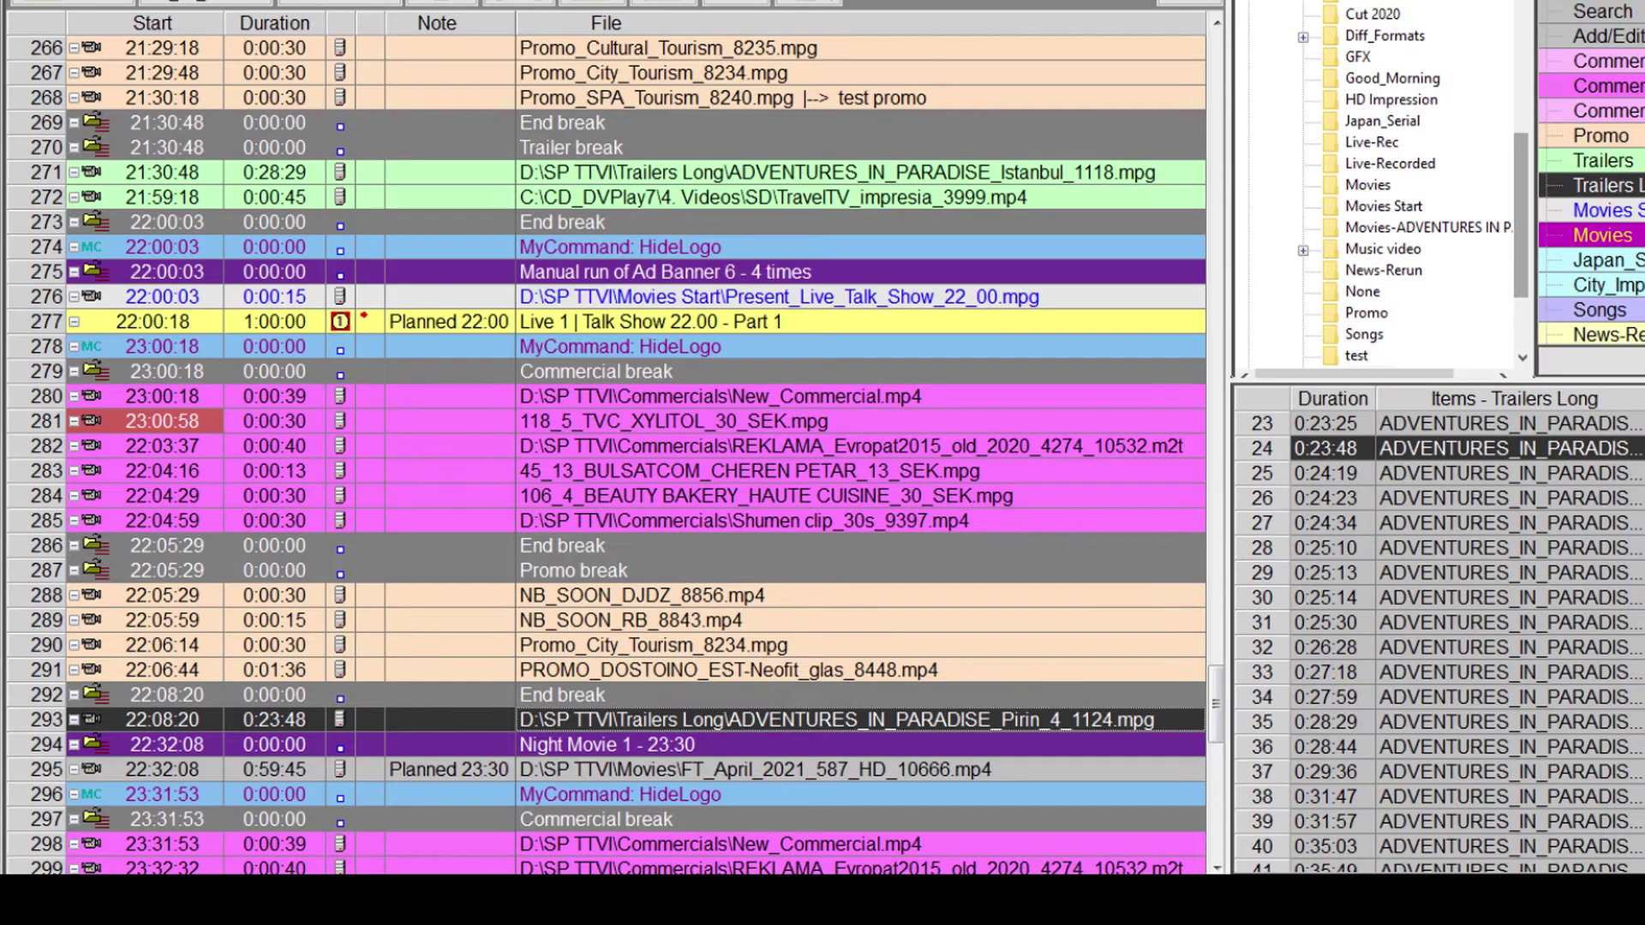
left_click(1474, 603)
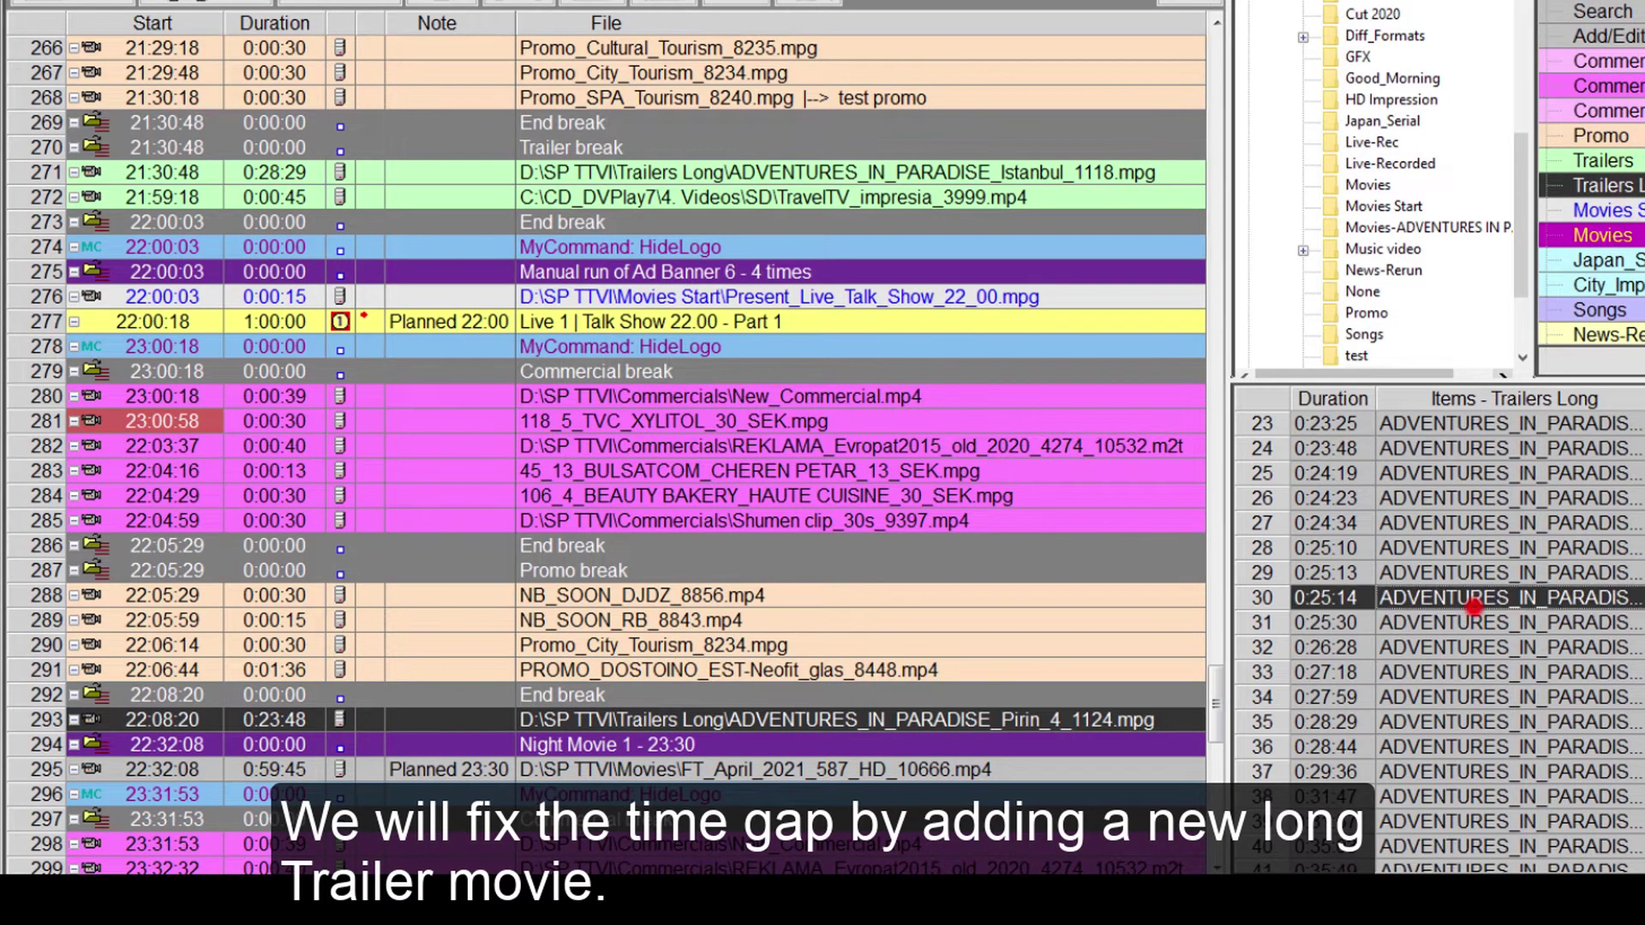
scroll(1474, 607, "down", 1)
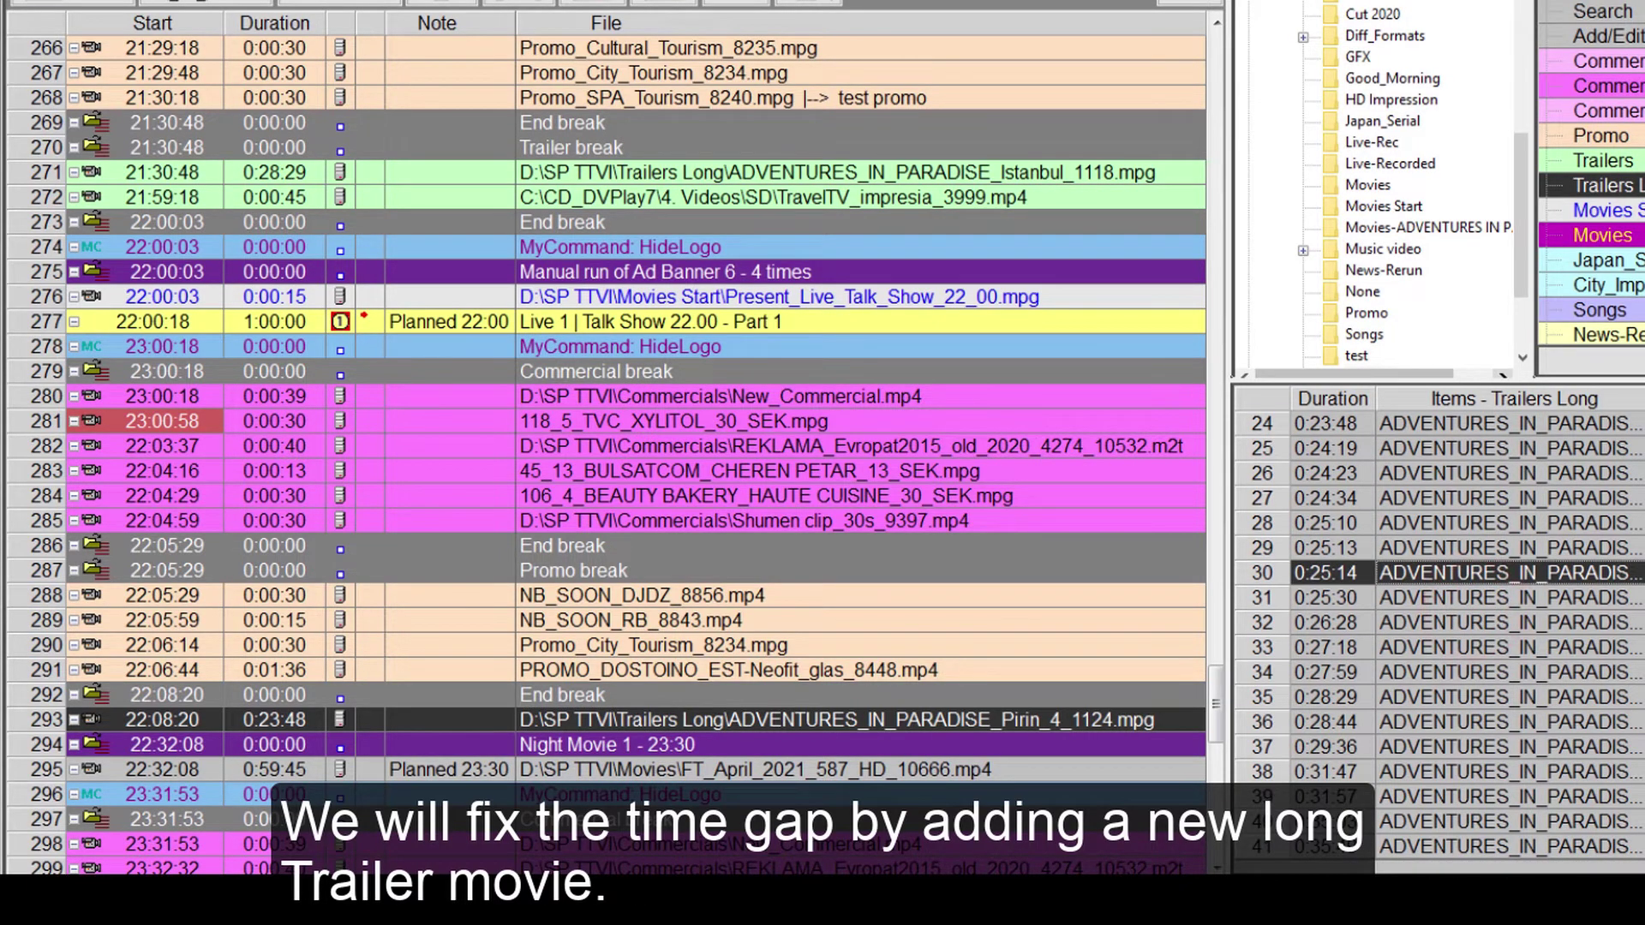
left_click(1469, 647)
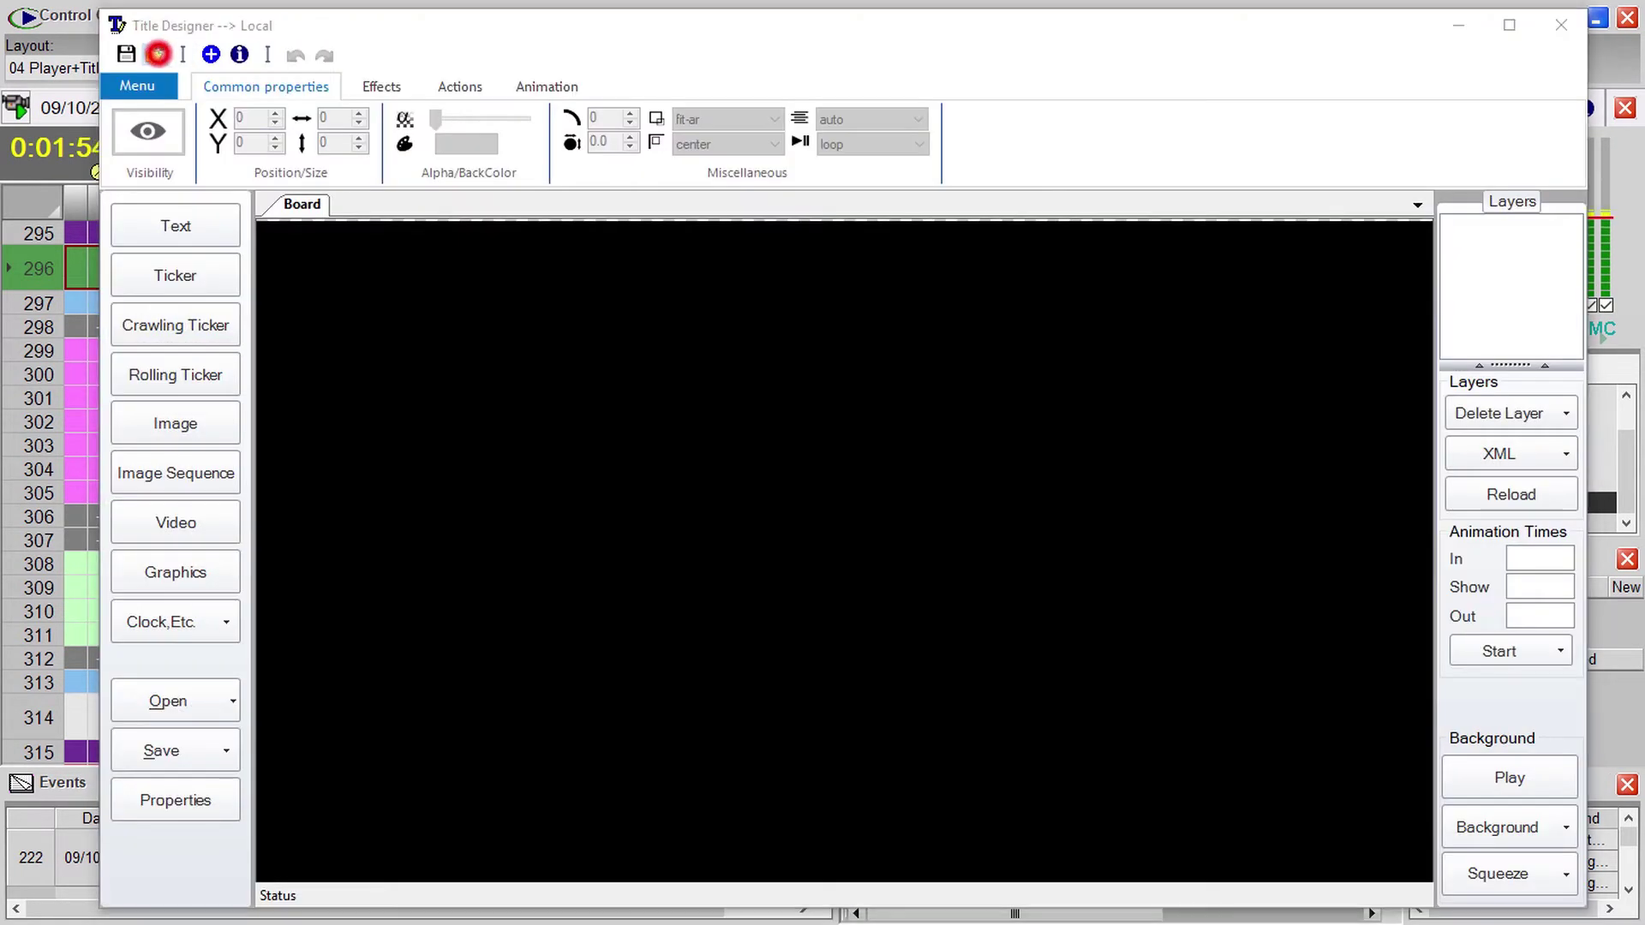
- Open Ad Banner 3 from the Demo Commercials - Banners titles in Title Designer, select its image layer and start the animation
left_click(154, 55)
left_click(567, 272)
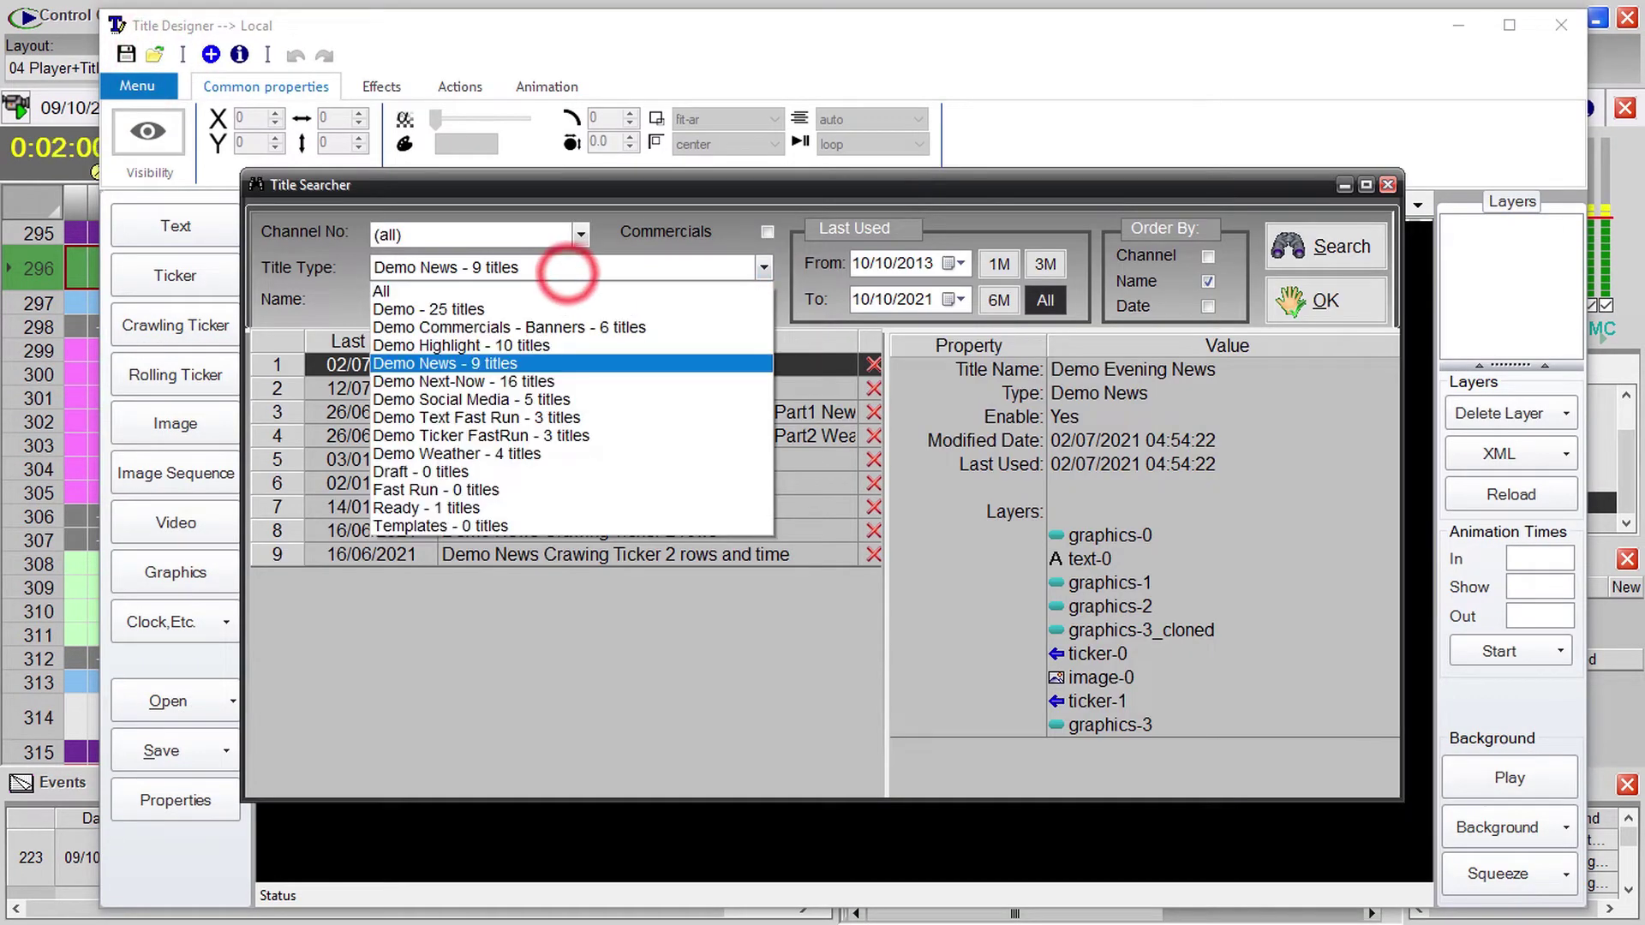
left_click(553, 324)
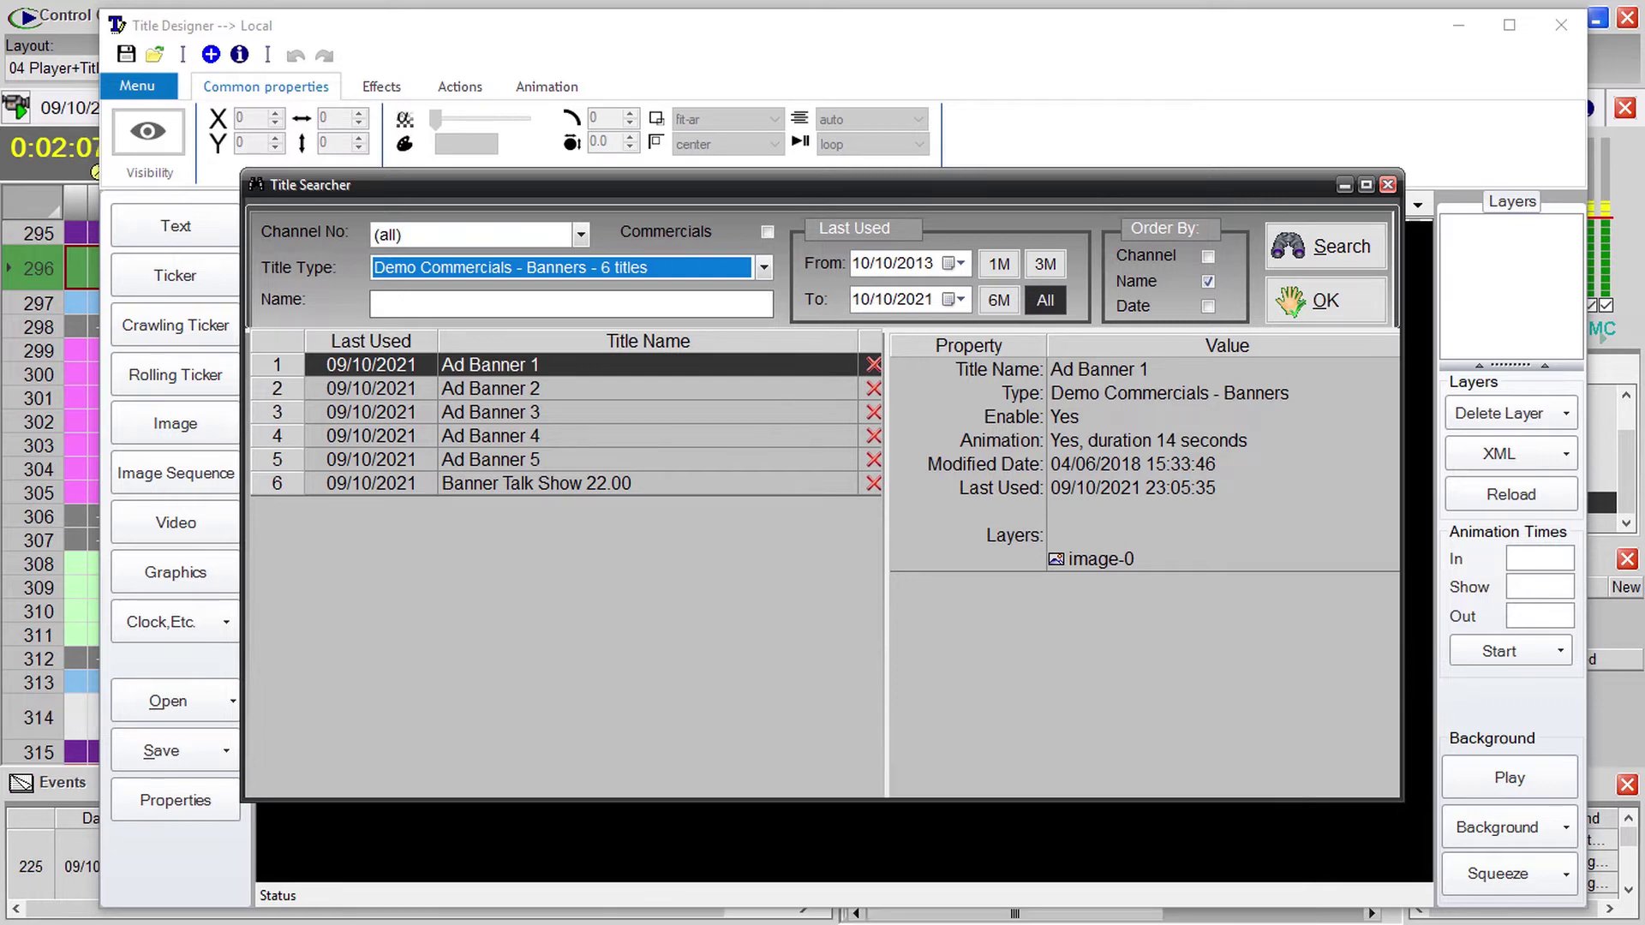
double_click(569, 412)
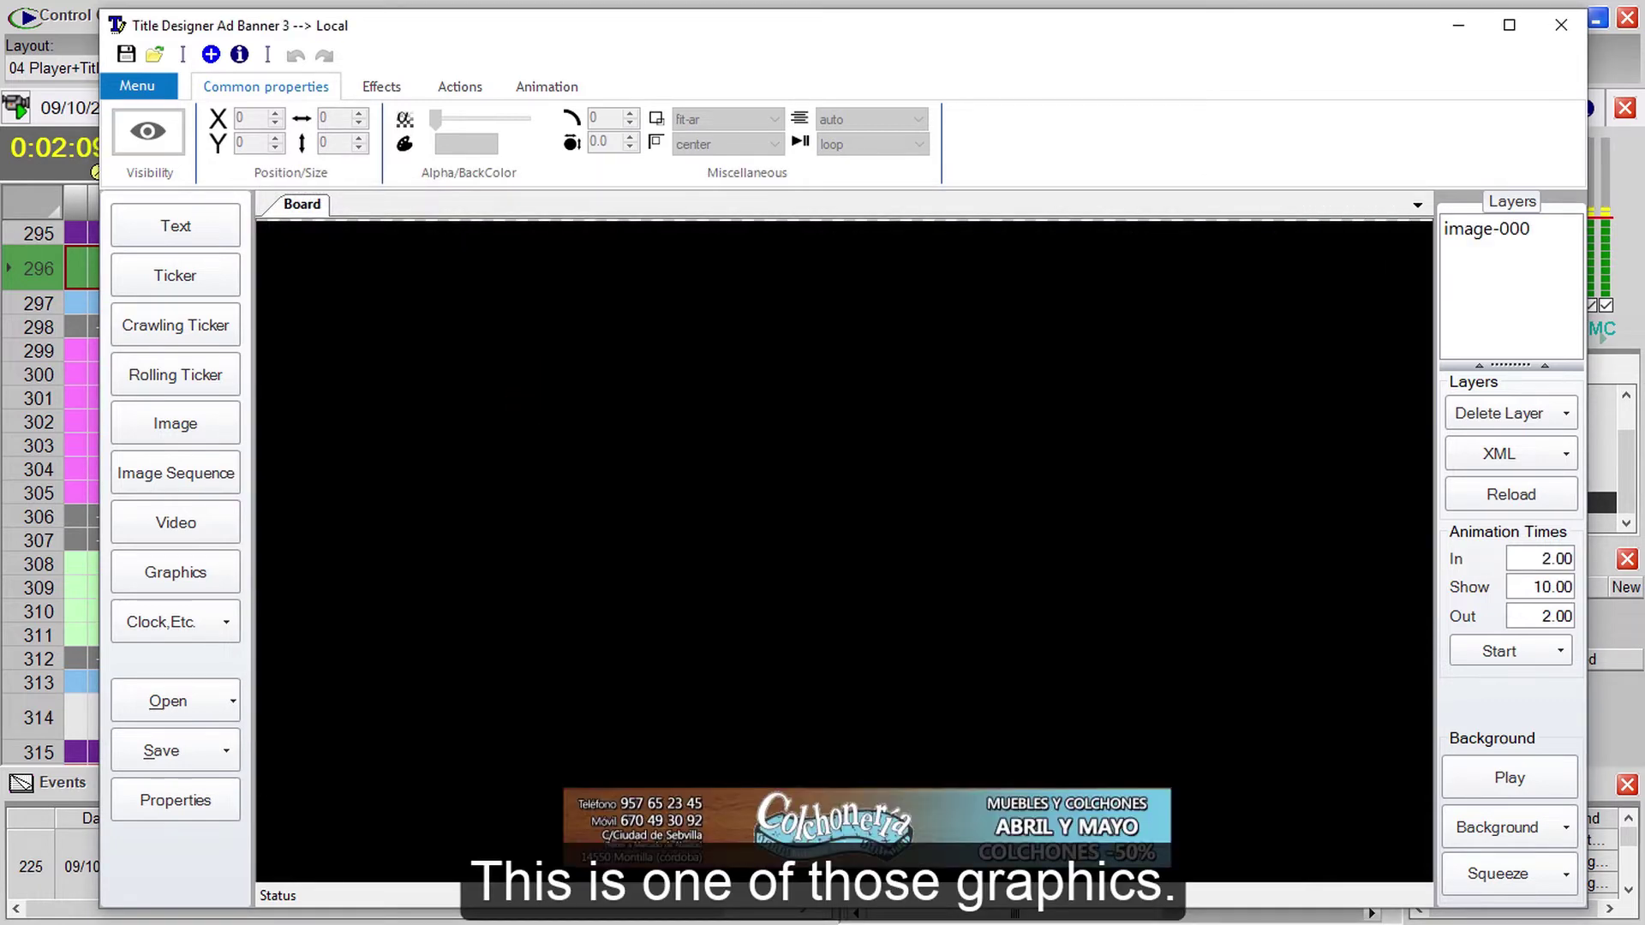
left_click(965, 847)
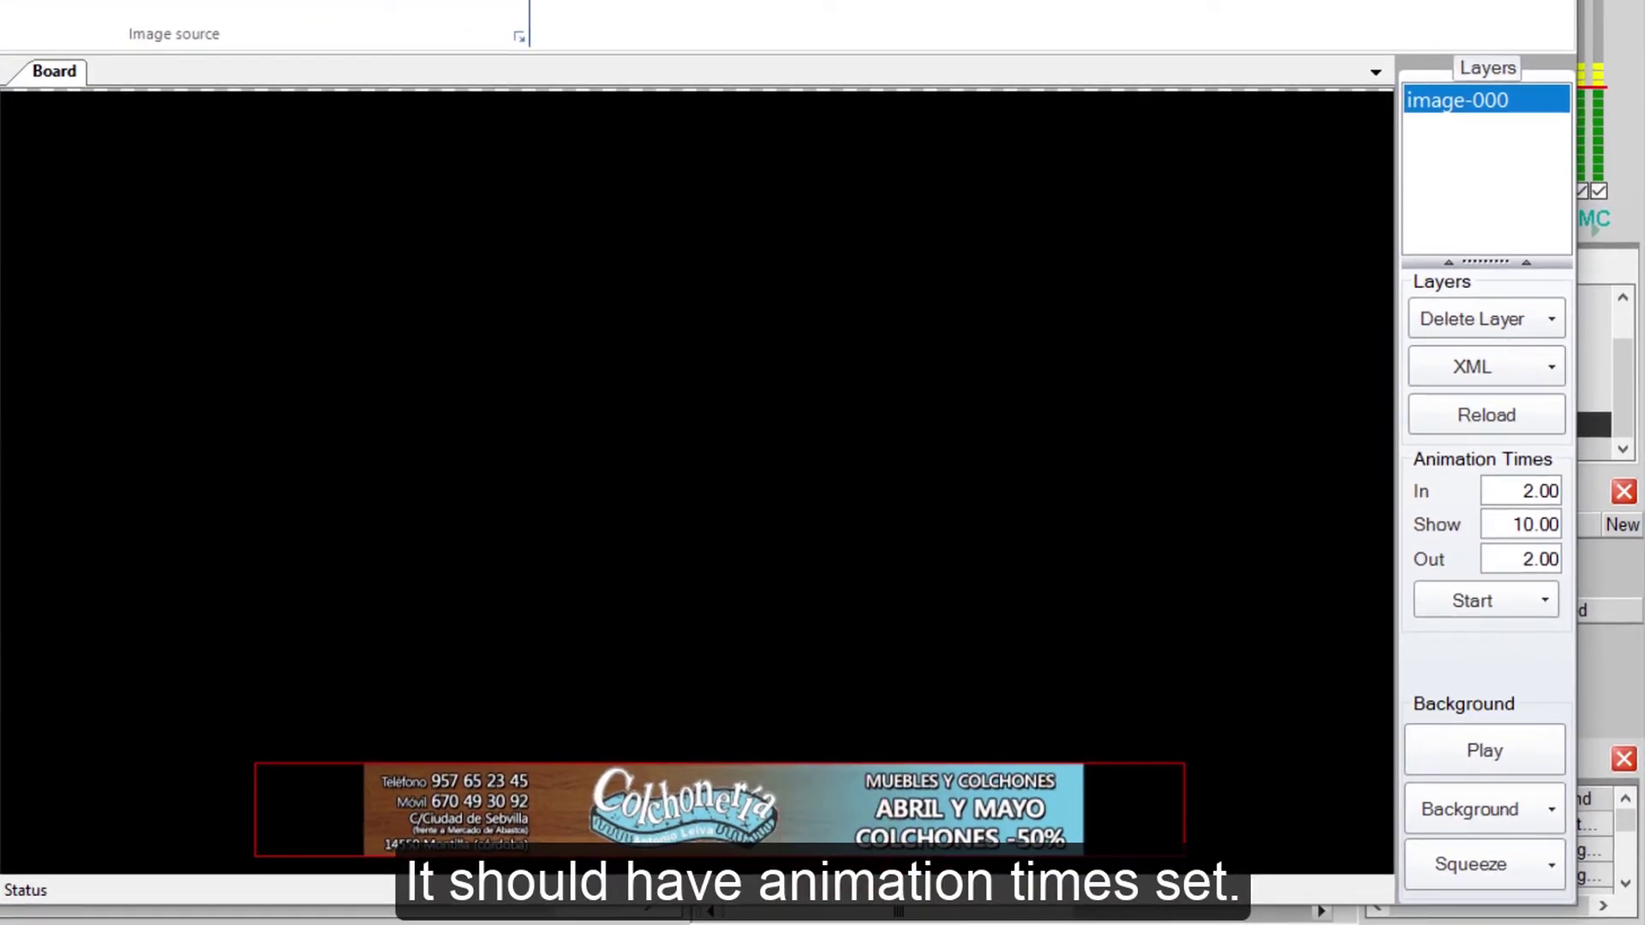
left_click(1472, 602)
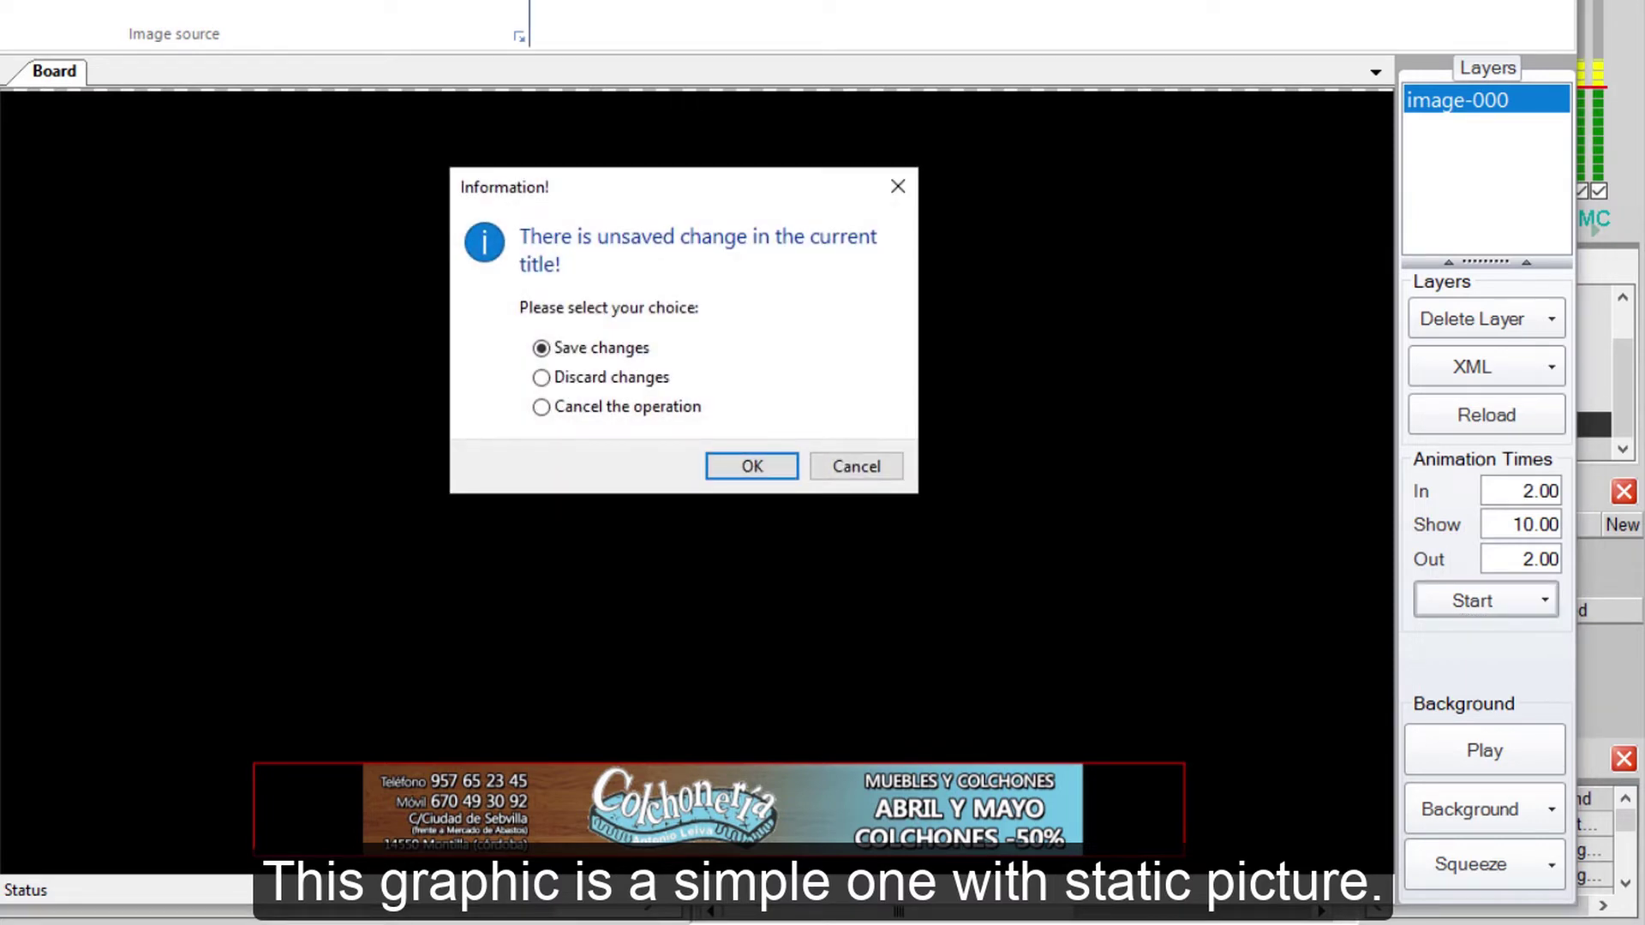
- Discard the changes to Ad Banner 3, open Banner Talk Show 22.00 and inspect the video layer's source file path
left_click(541, 377)
left_click(751, 466)
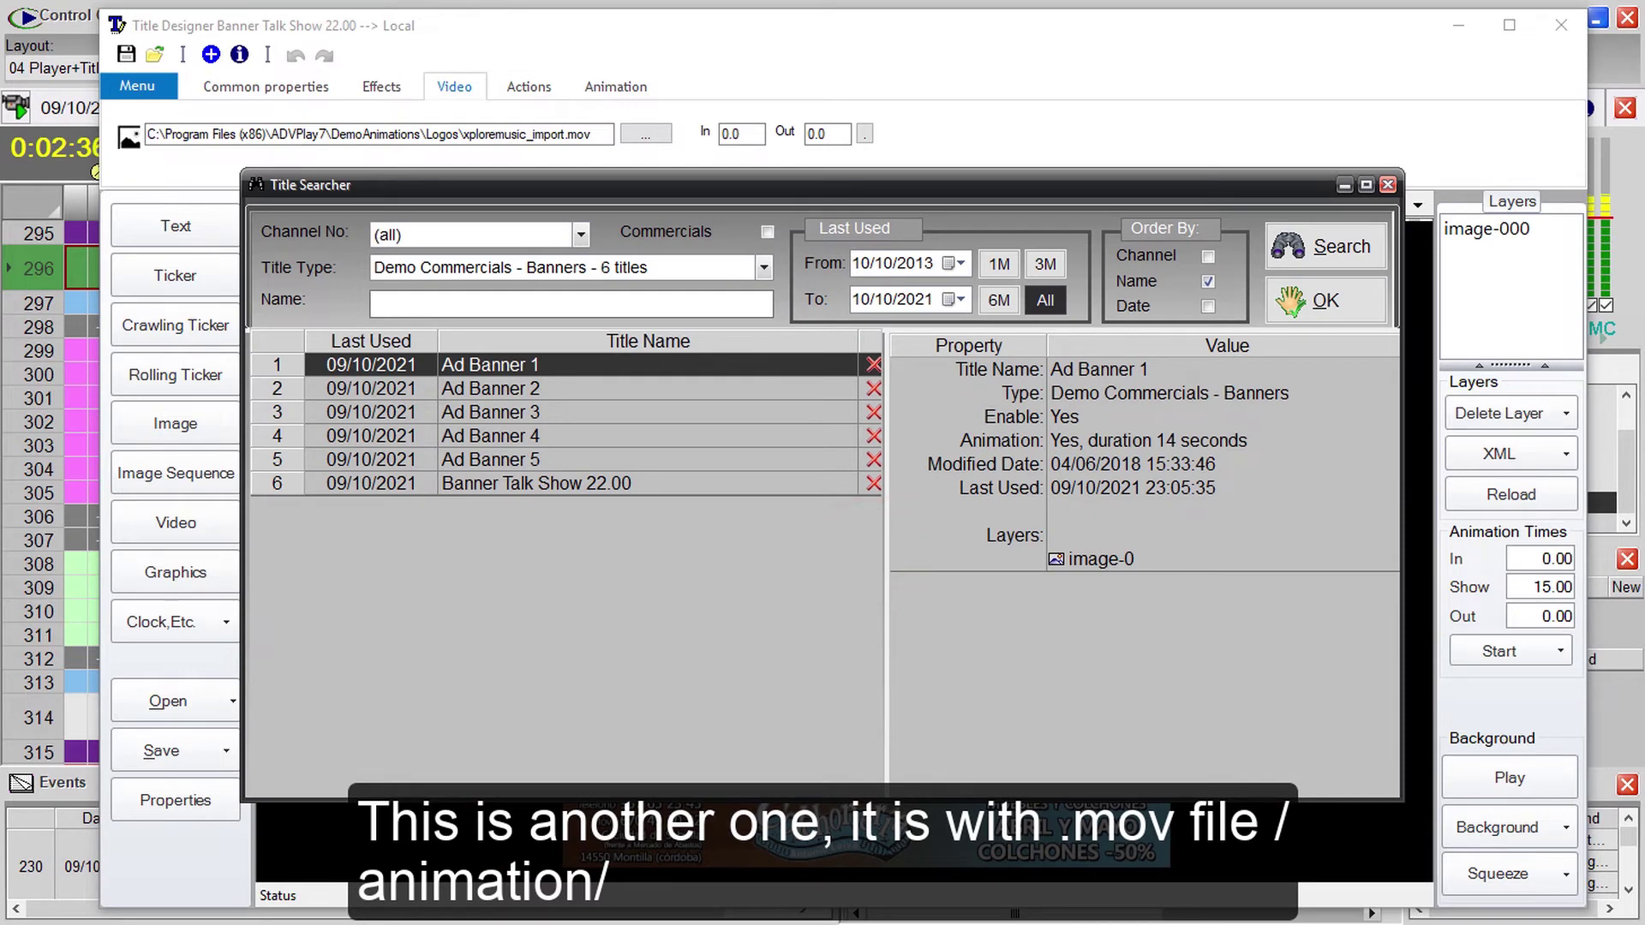
left_click(685, 484)
double_click(686, 484)
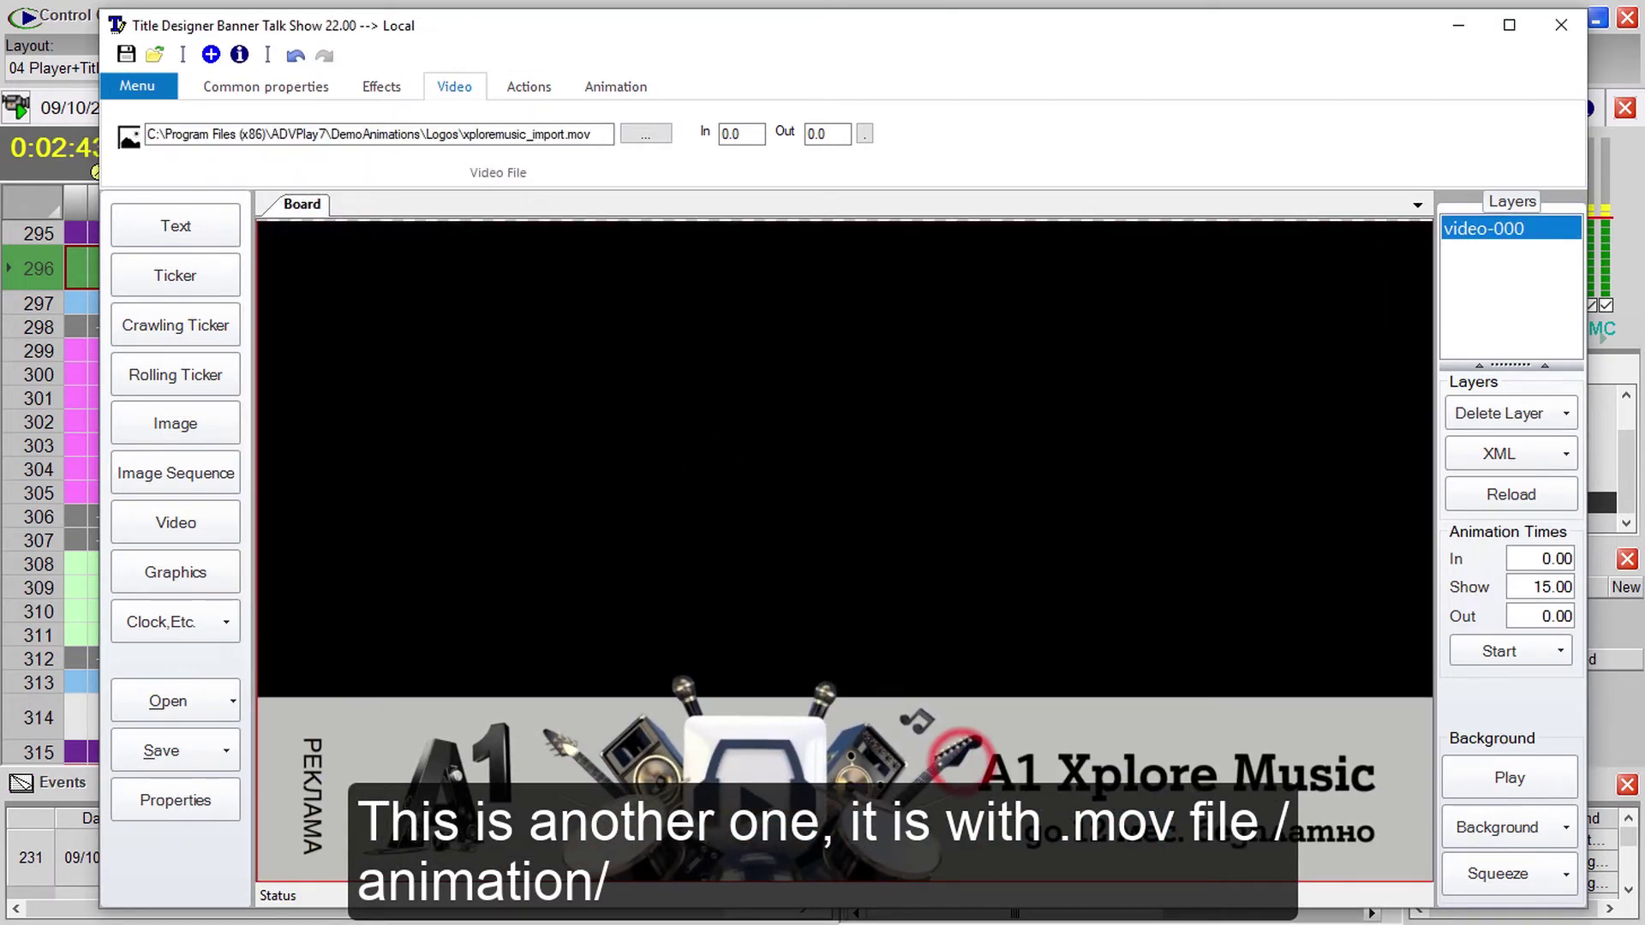
left_click(960, 752)
left_click(599, 133)
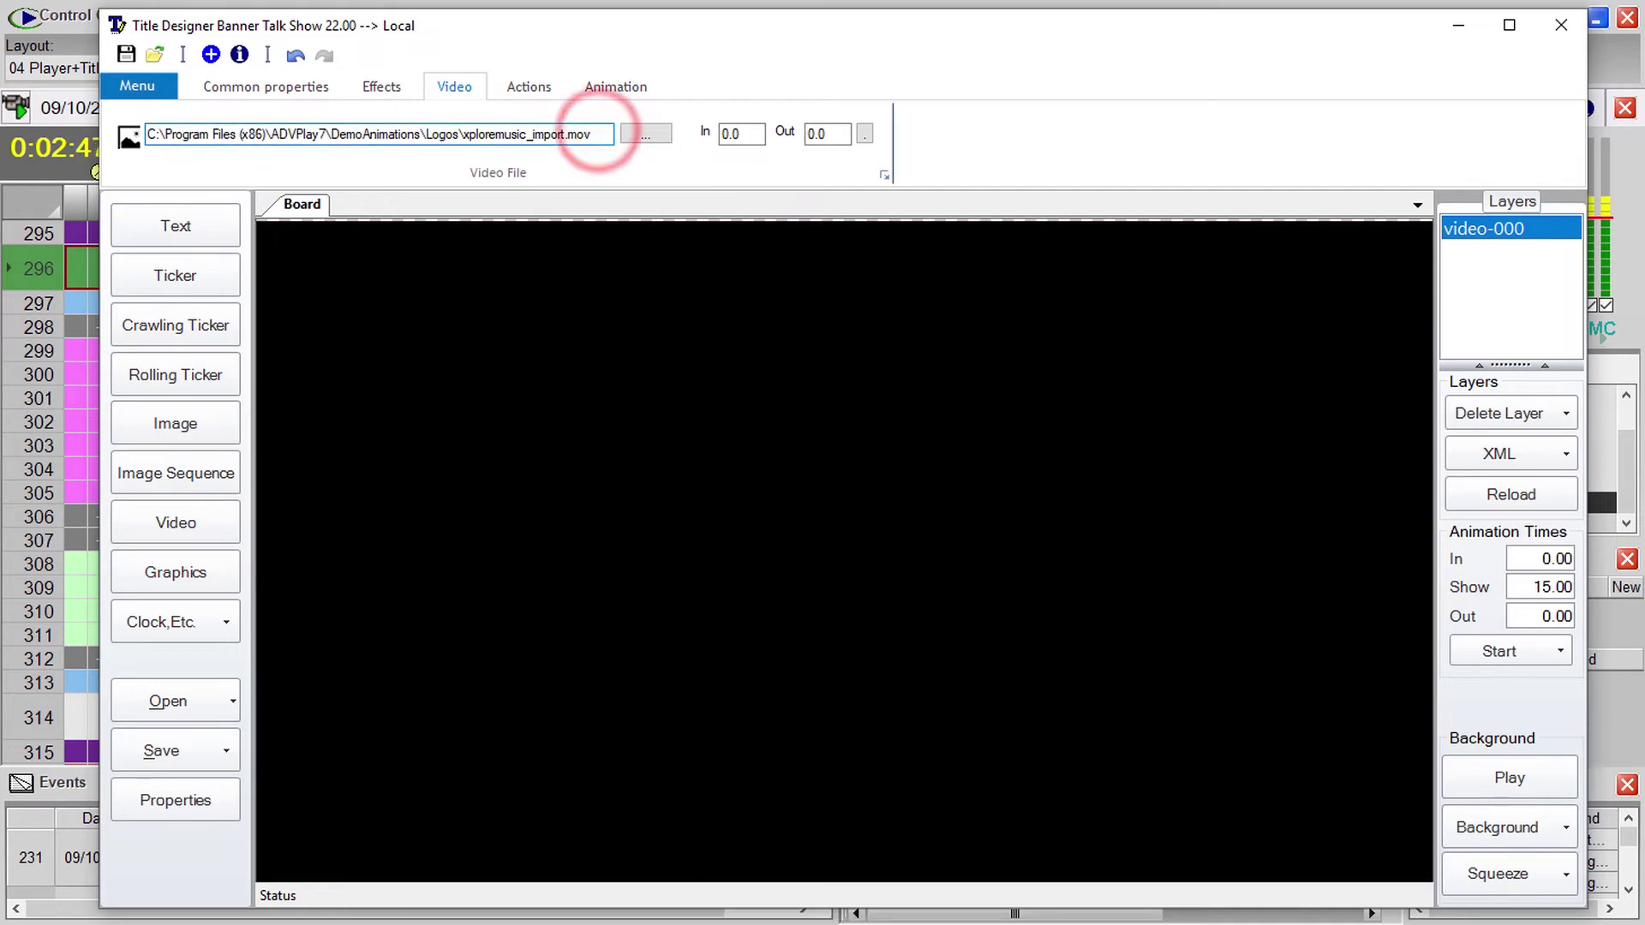
- Close the banner title and check the My Cmd Start and My Cmd Stop settings in the file details of FT_April_2021_587_HD_10666.mp4
left_click(1566, 25)
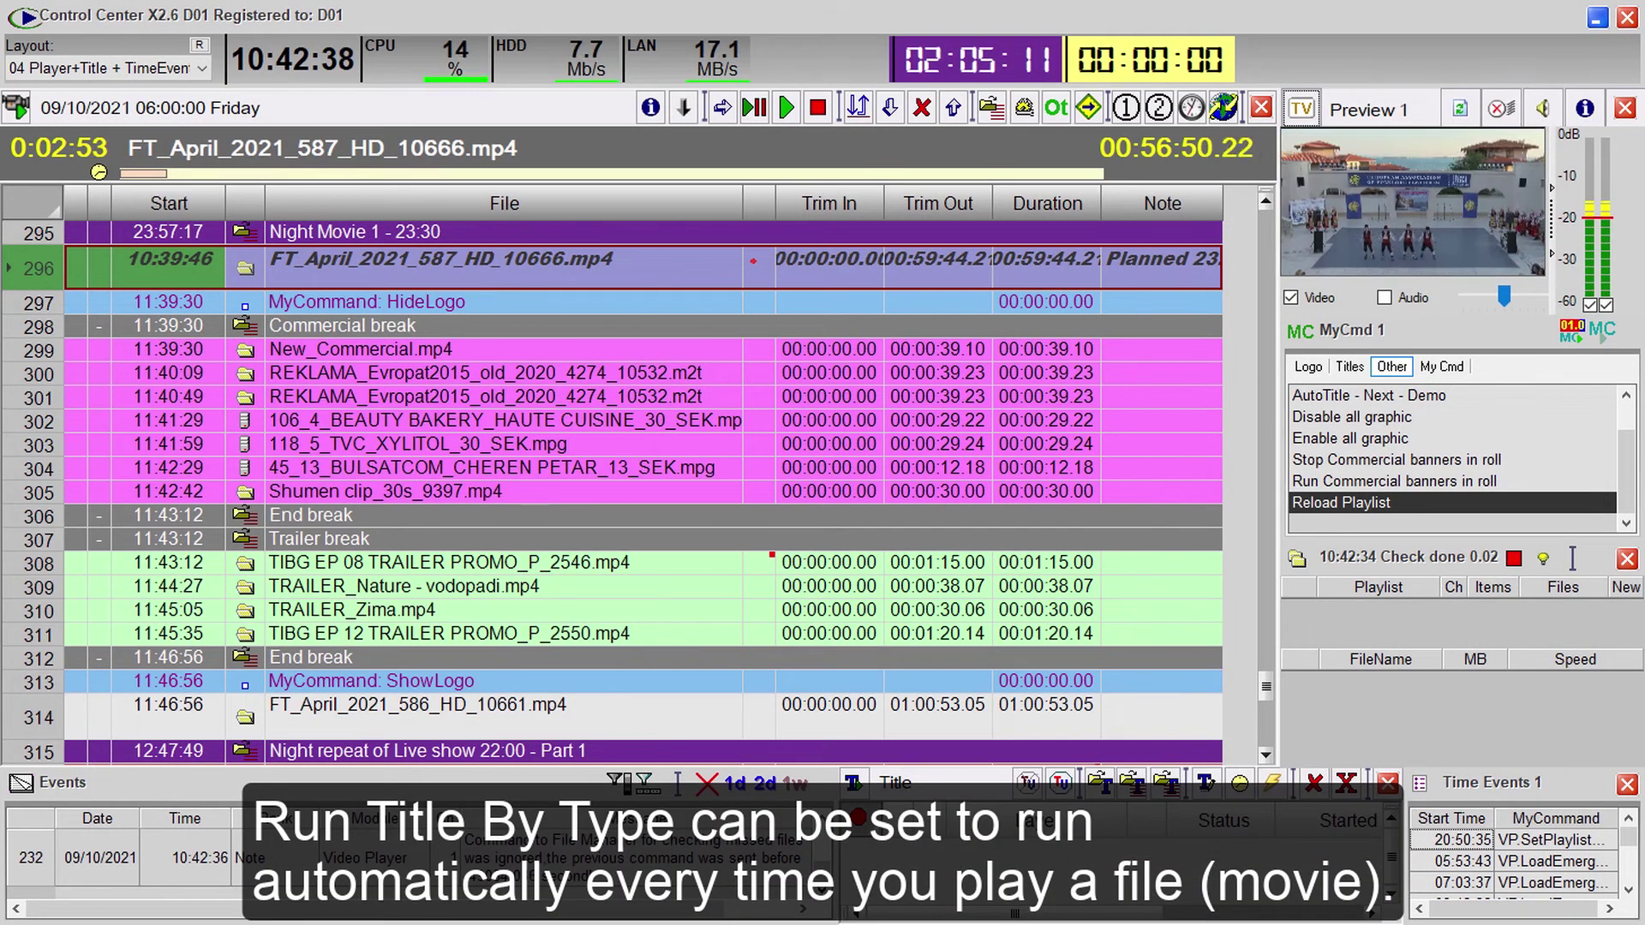
double_click(753, 259)
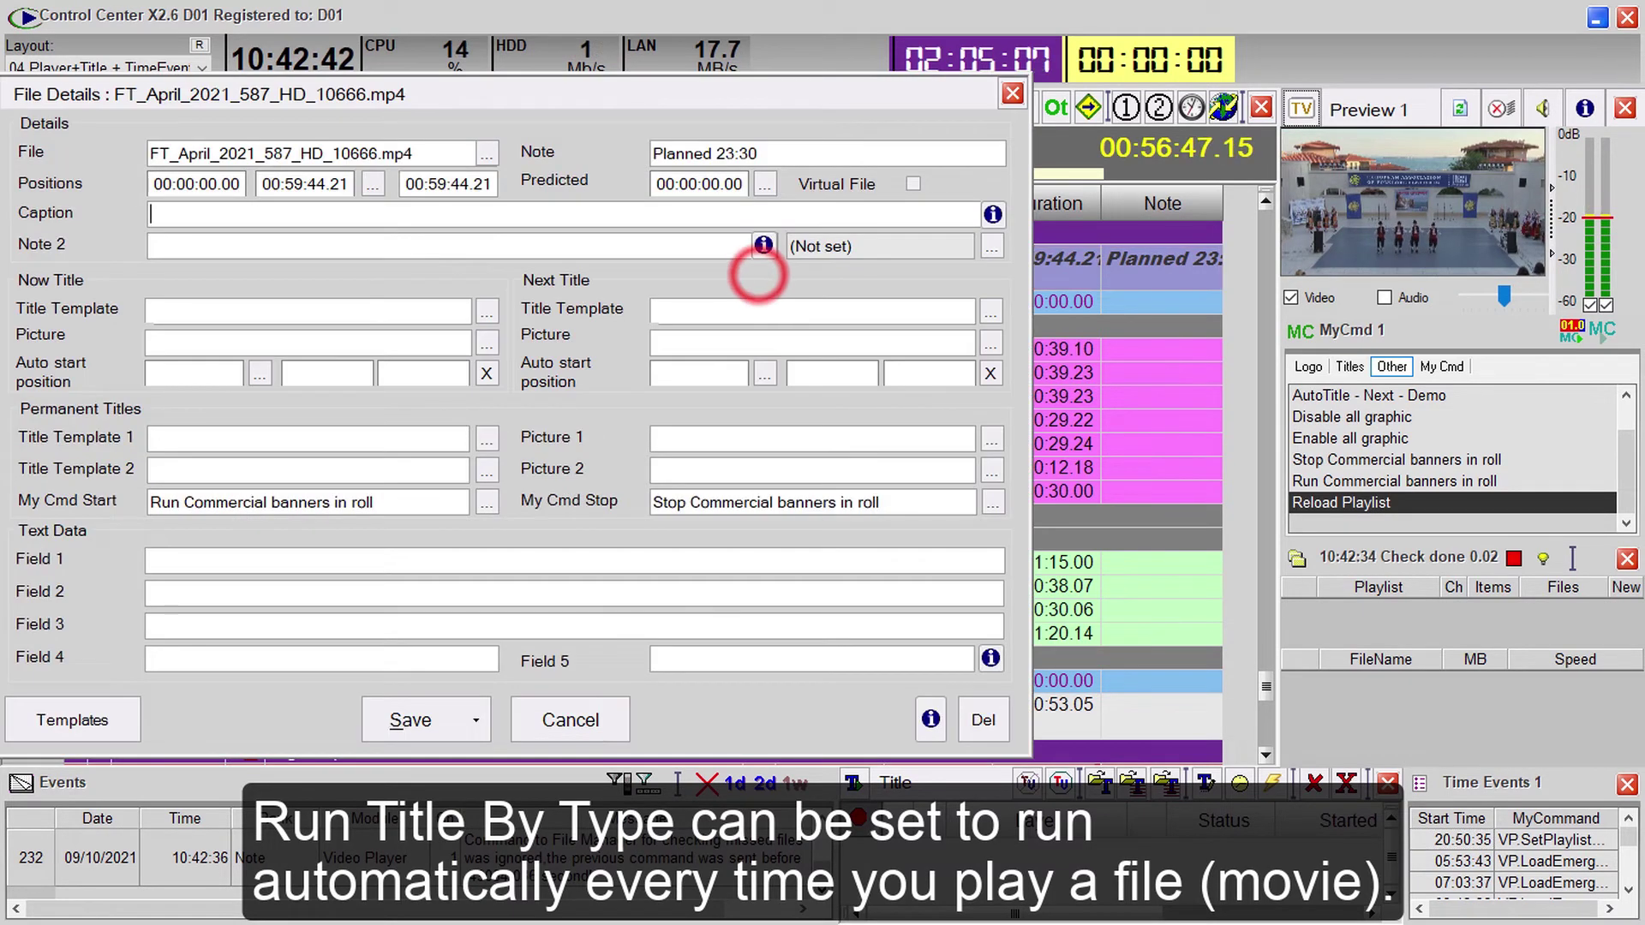
left_click_drag(393, 504, 150, 503)
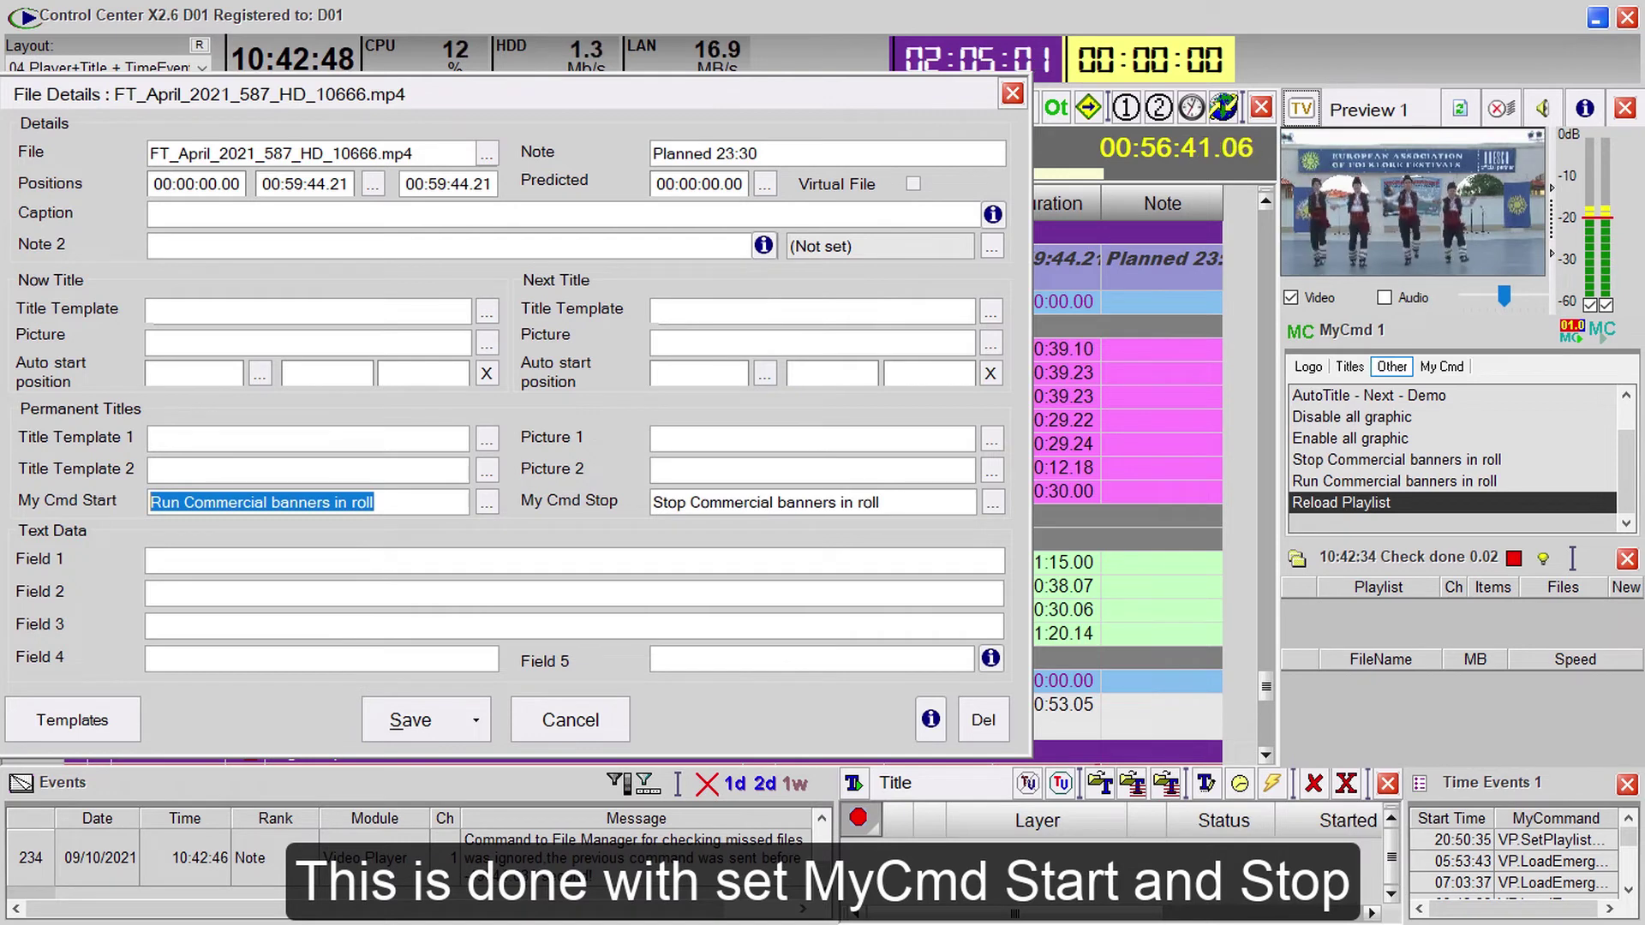
left_click_drag(942, 502, 653, 502)
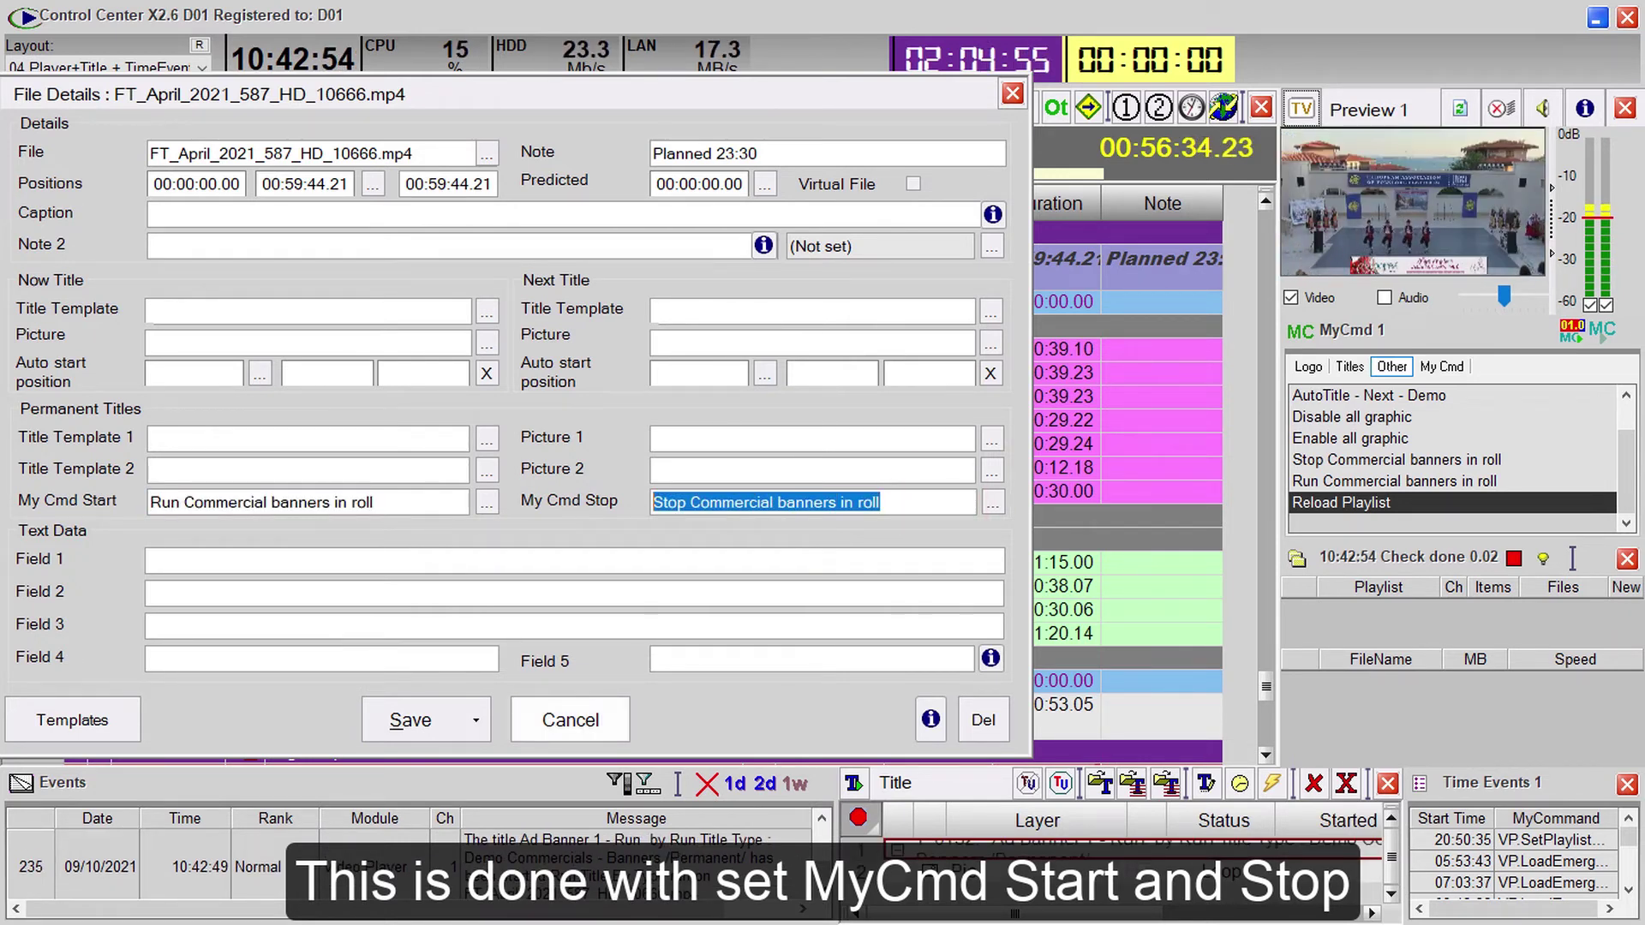
left_click(570, 720)
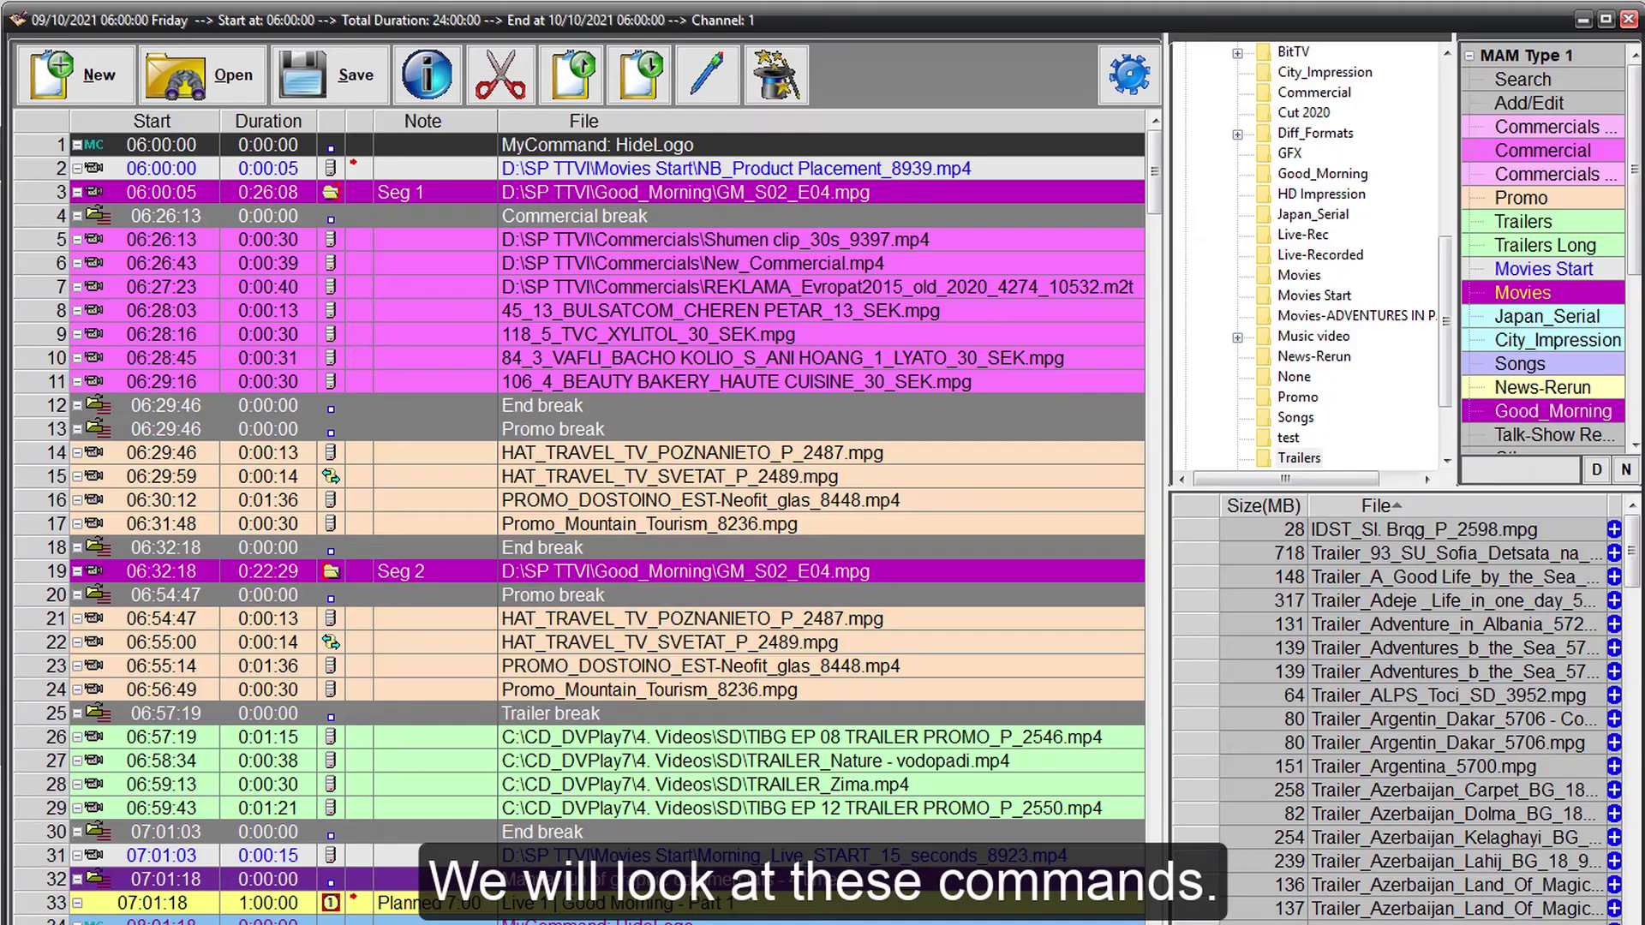
- In the playlist editor's My Commands setup, open the Run Title By Type command behind Run Commercial banners in roll from the Other group
left_click(707, 75)
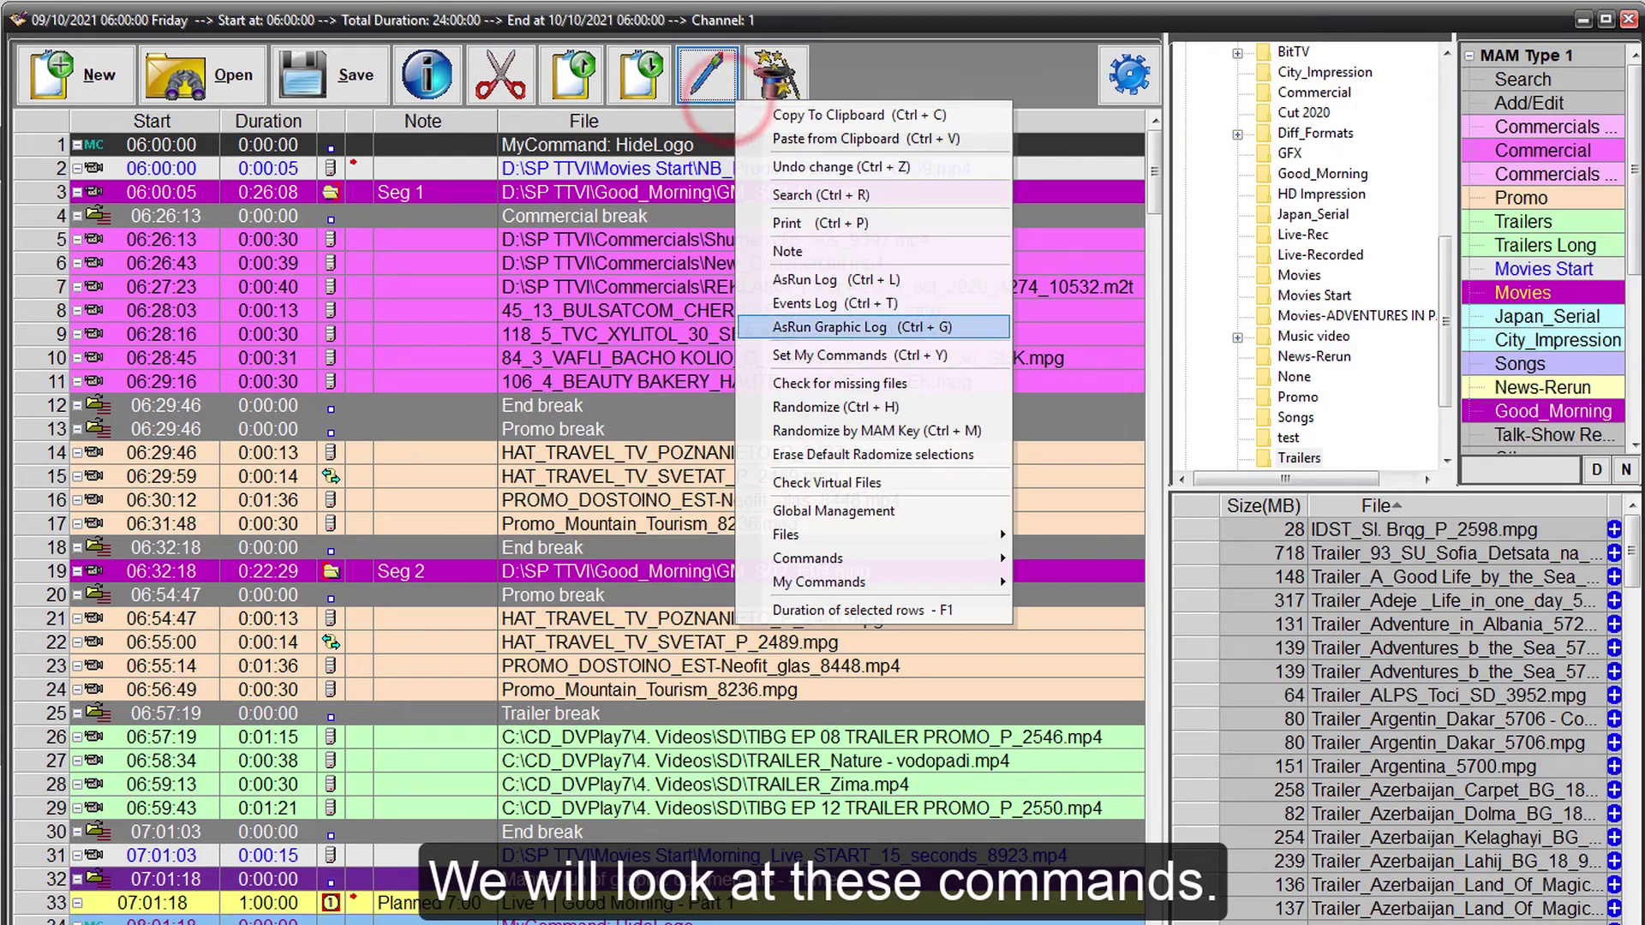
left_click(786, 361)
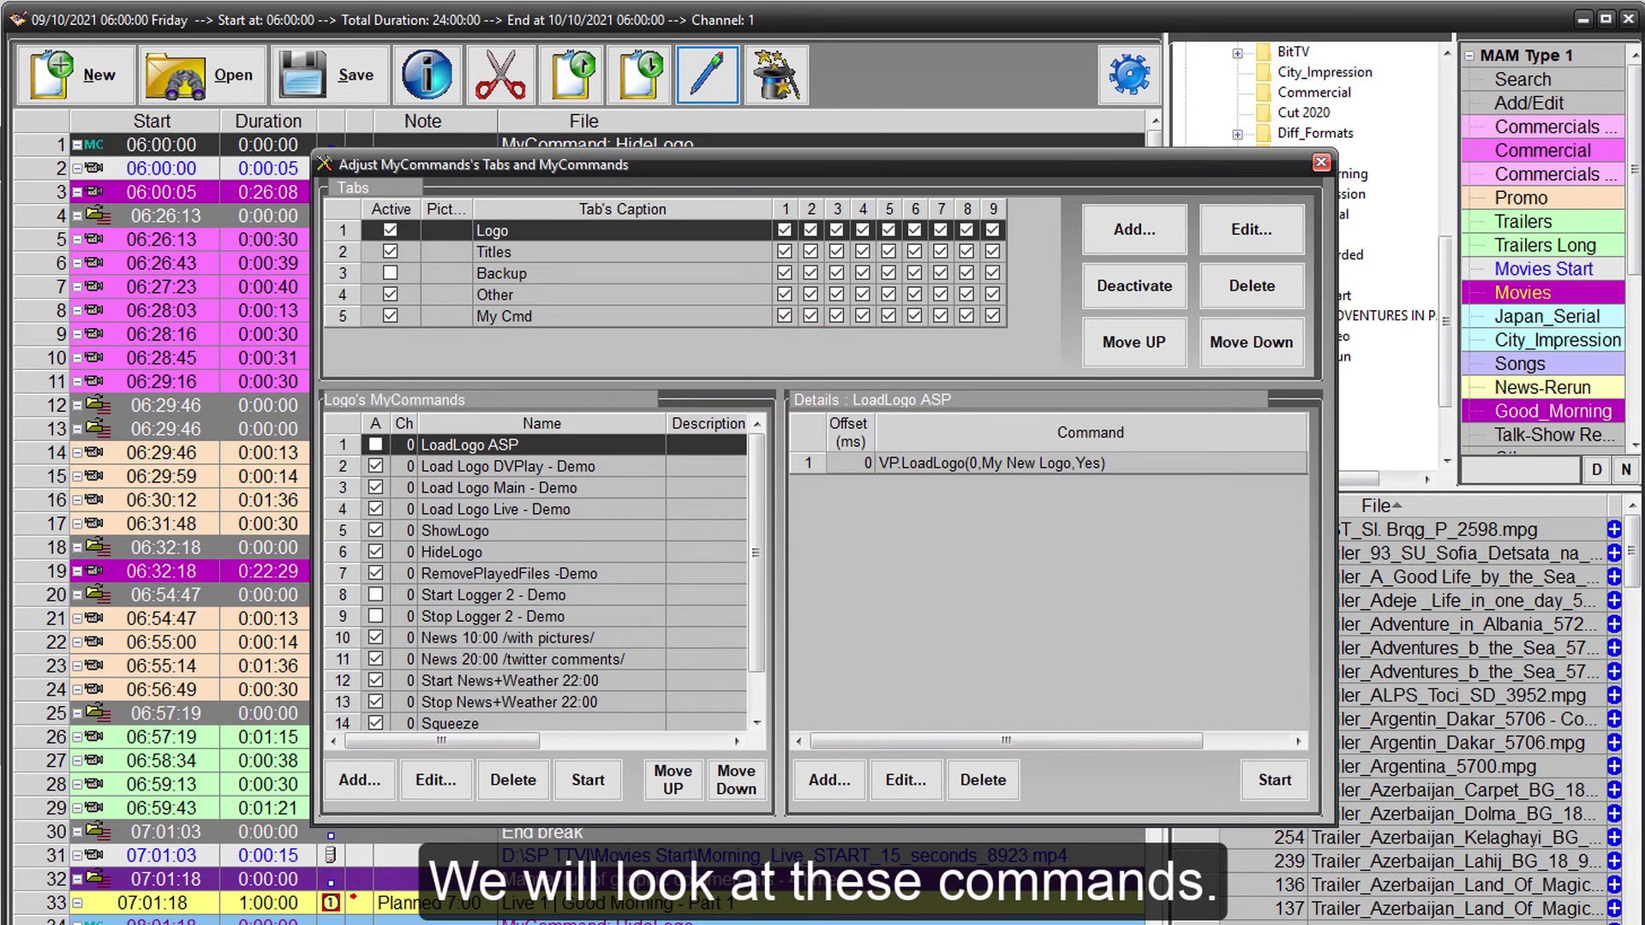
left_click(541, 309)
left_click(542, 295)
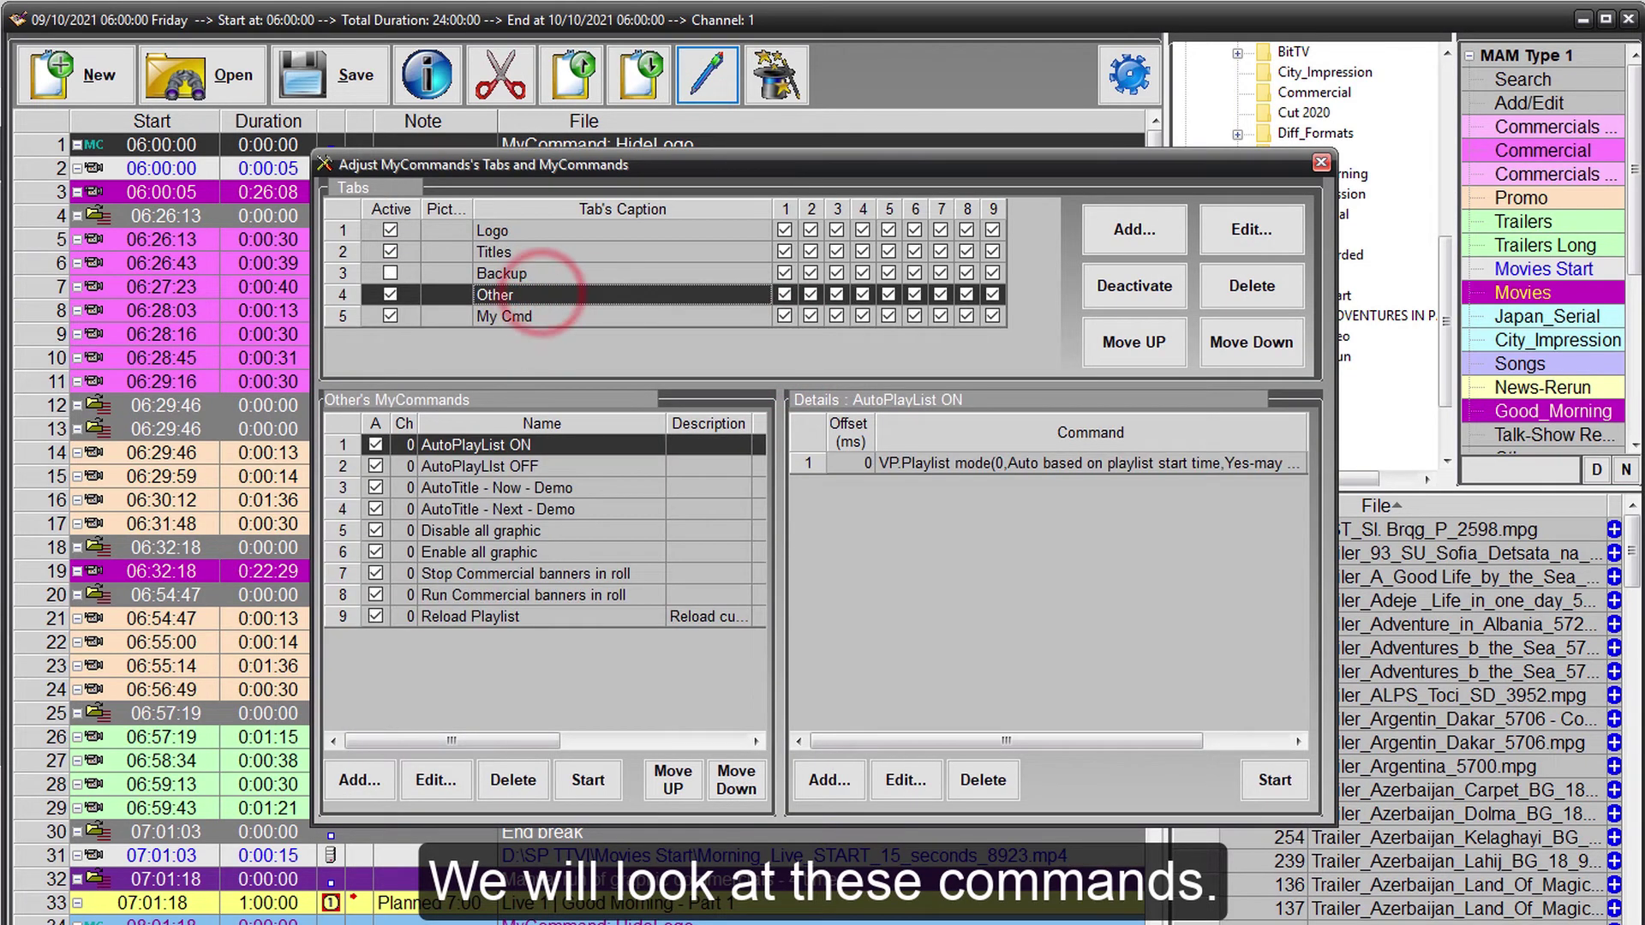
left_click(561, 594)
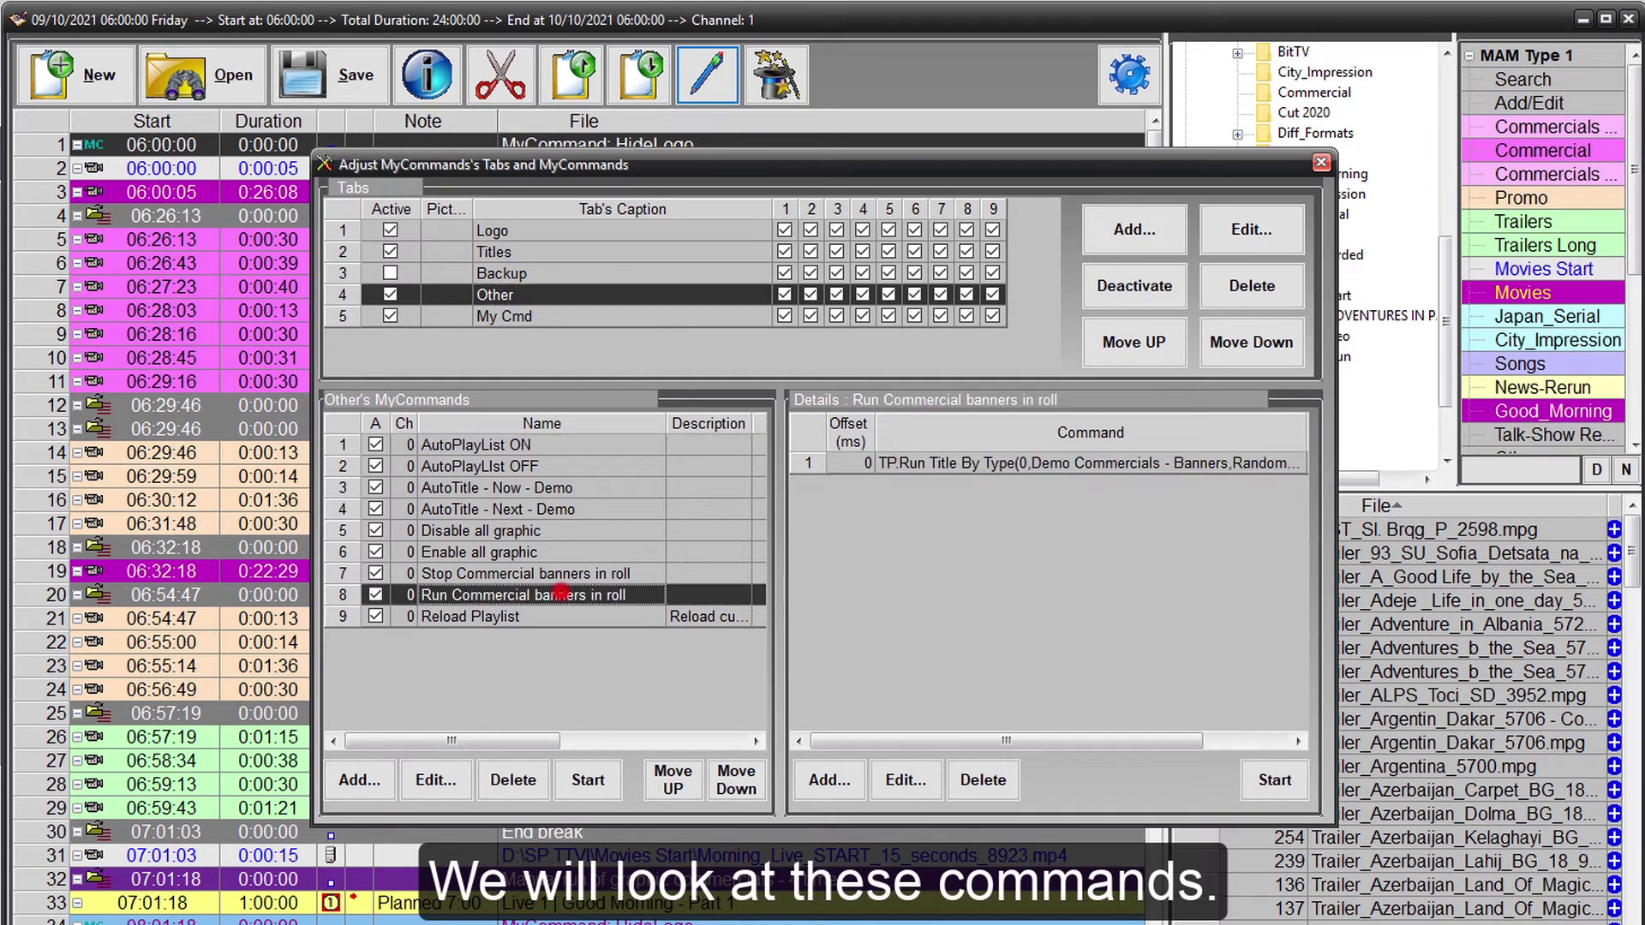
double_click(1005, 462)
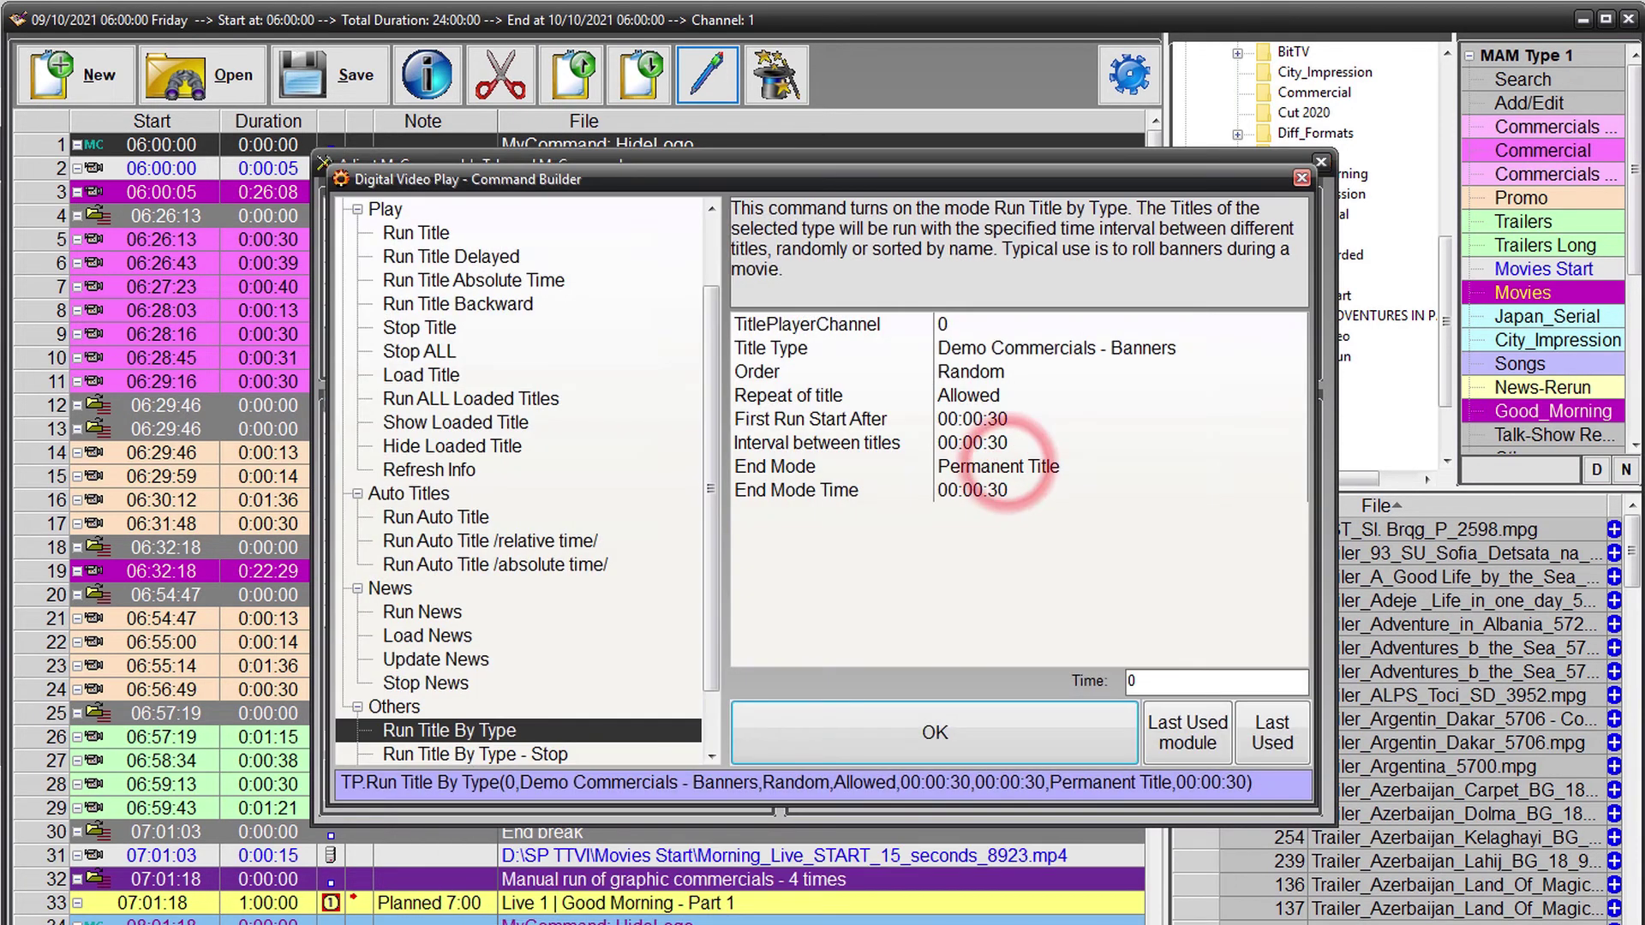
- Review the available title types and the interval between titles in the Run Title By Type command
left_click(921, 348)
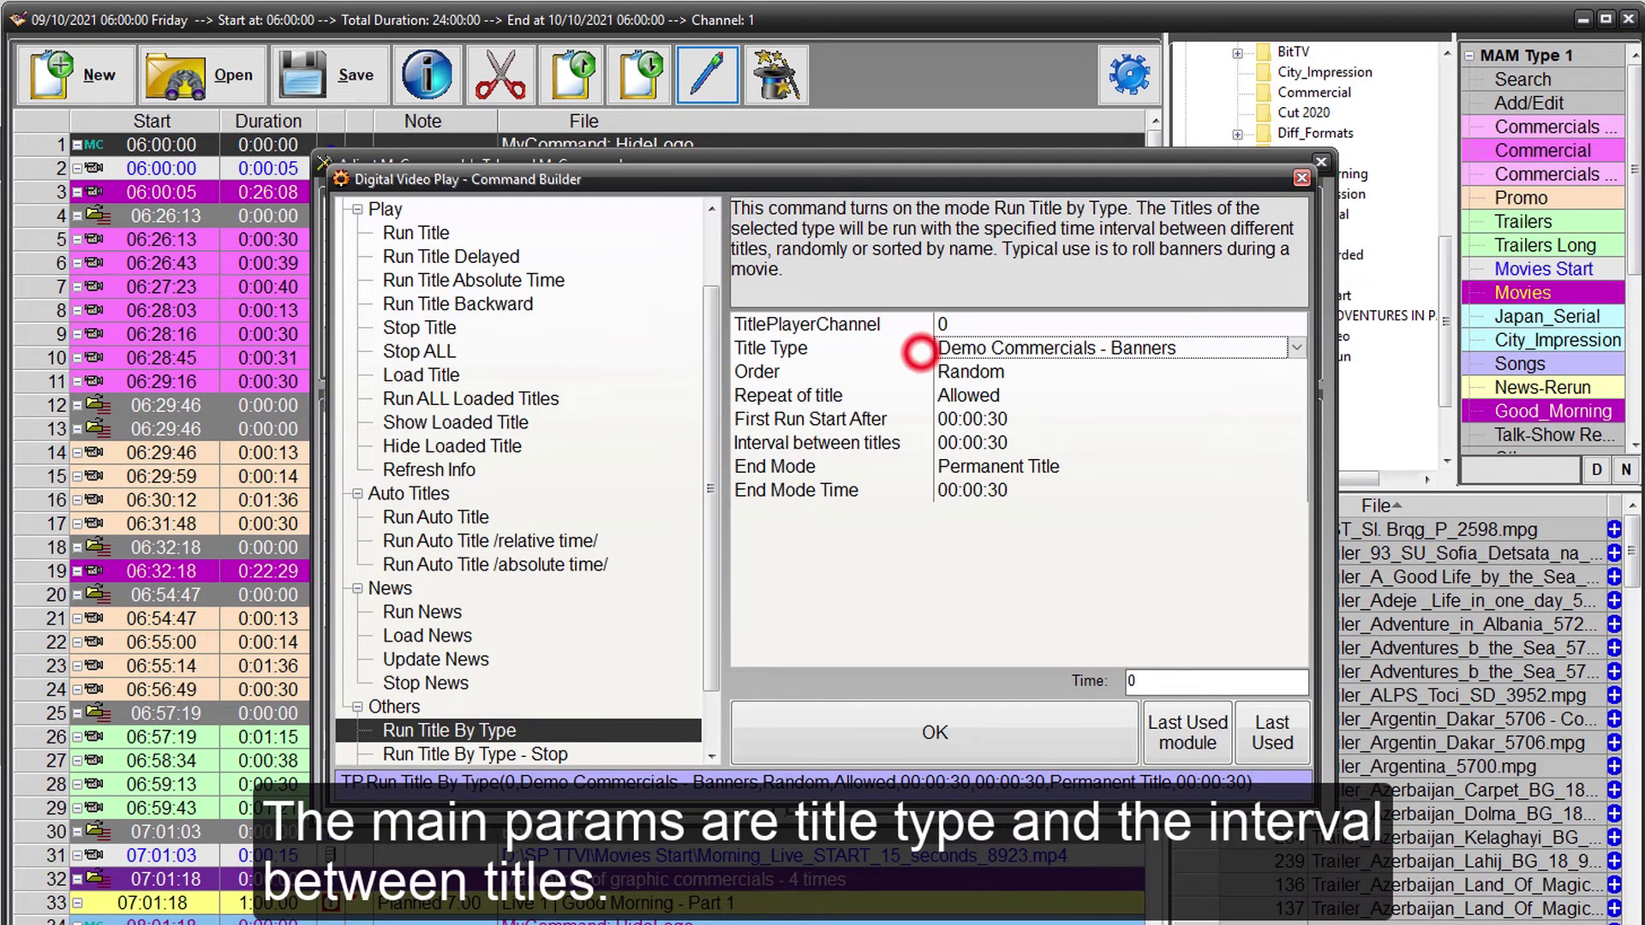
left_click(1298, 349)
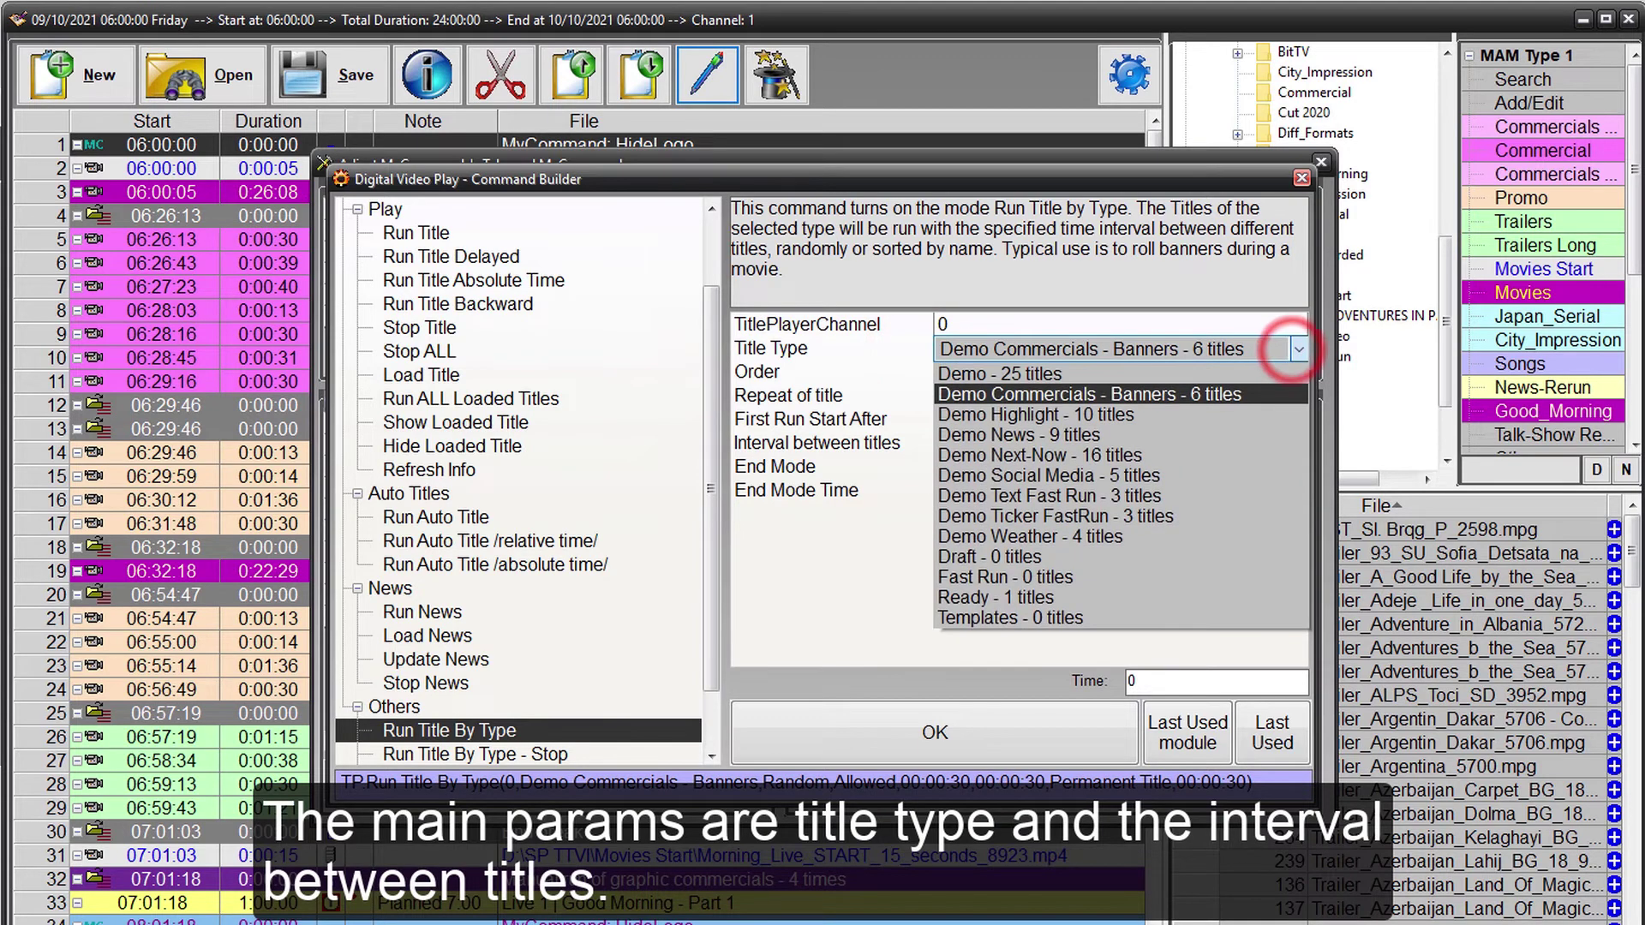
left_click(1298, 349)
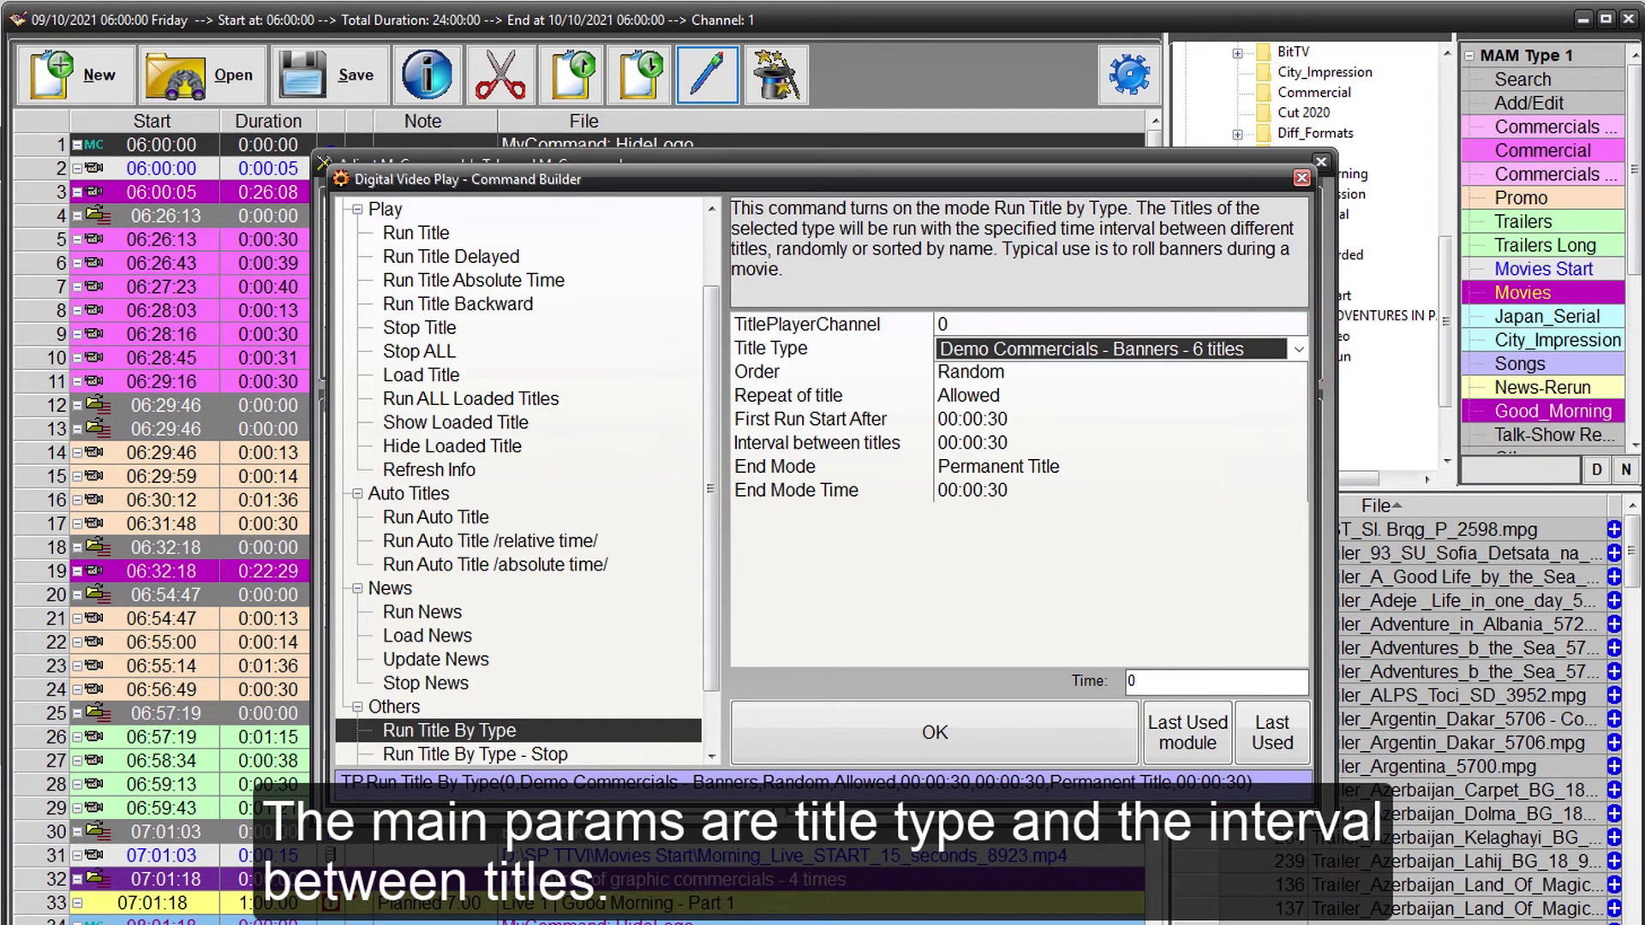
left_click(938, 443)
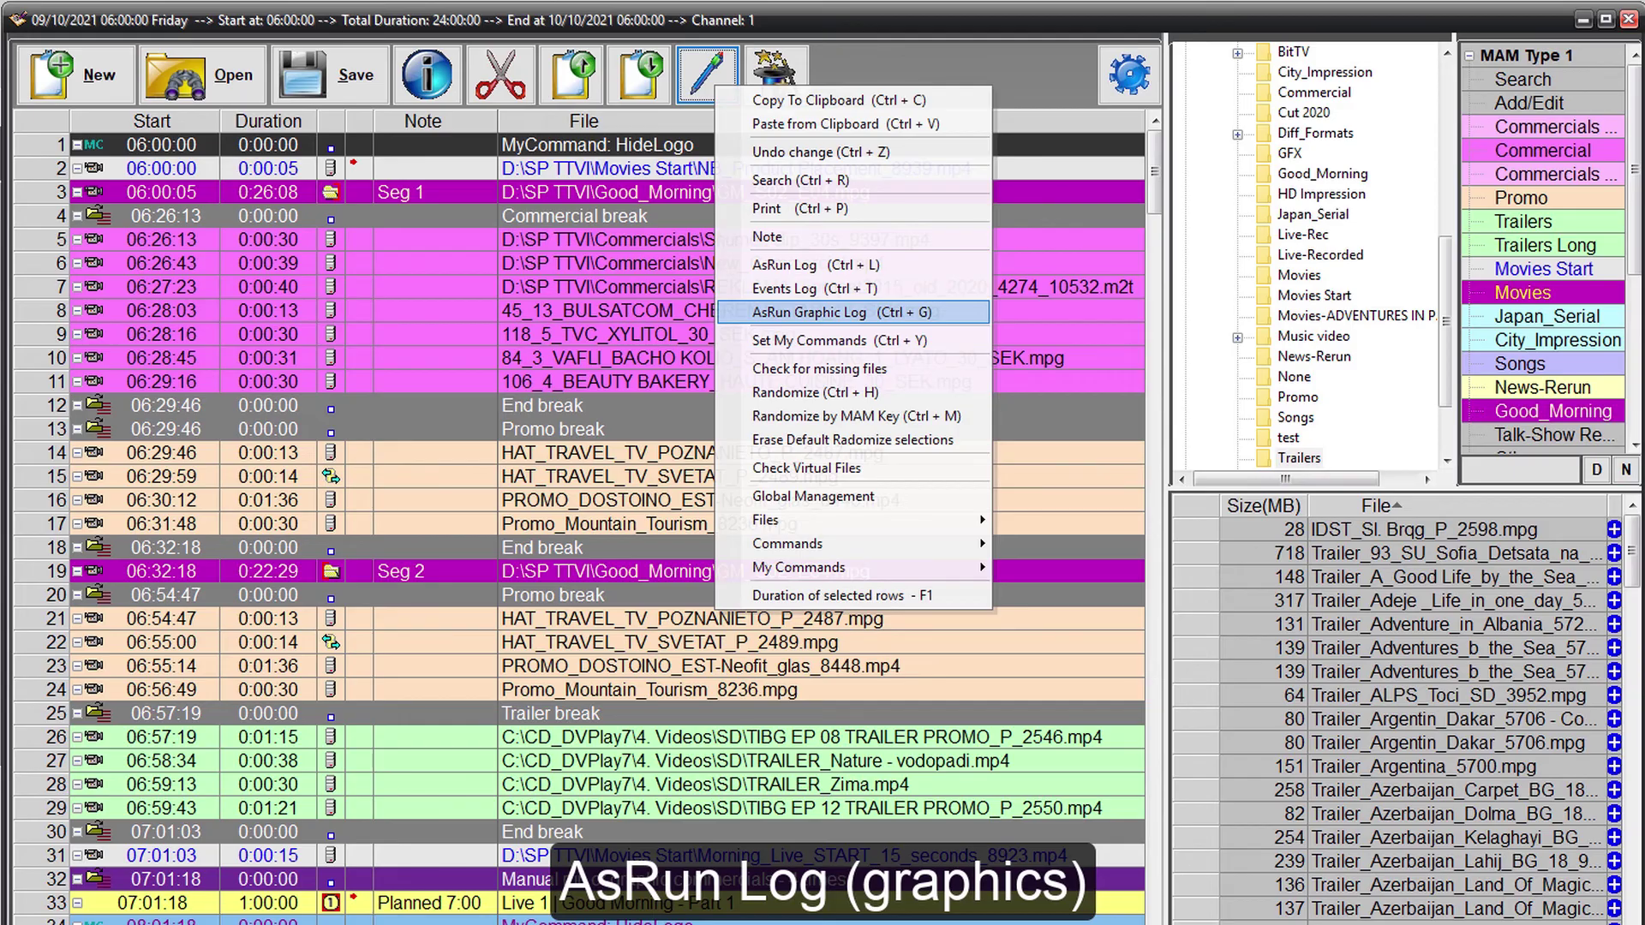
- Open the AsRun Graphic Log, search the aired titles, and filter them by the title name "talk show"
left_click(835, 315)
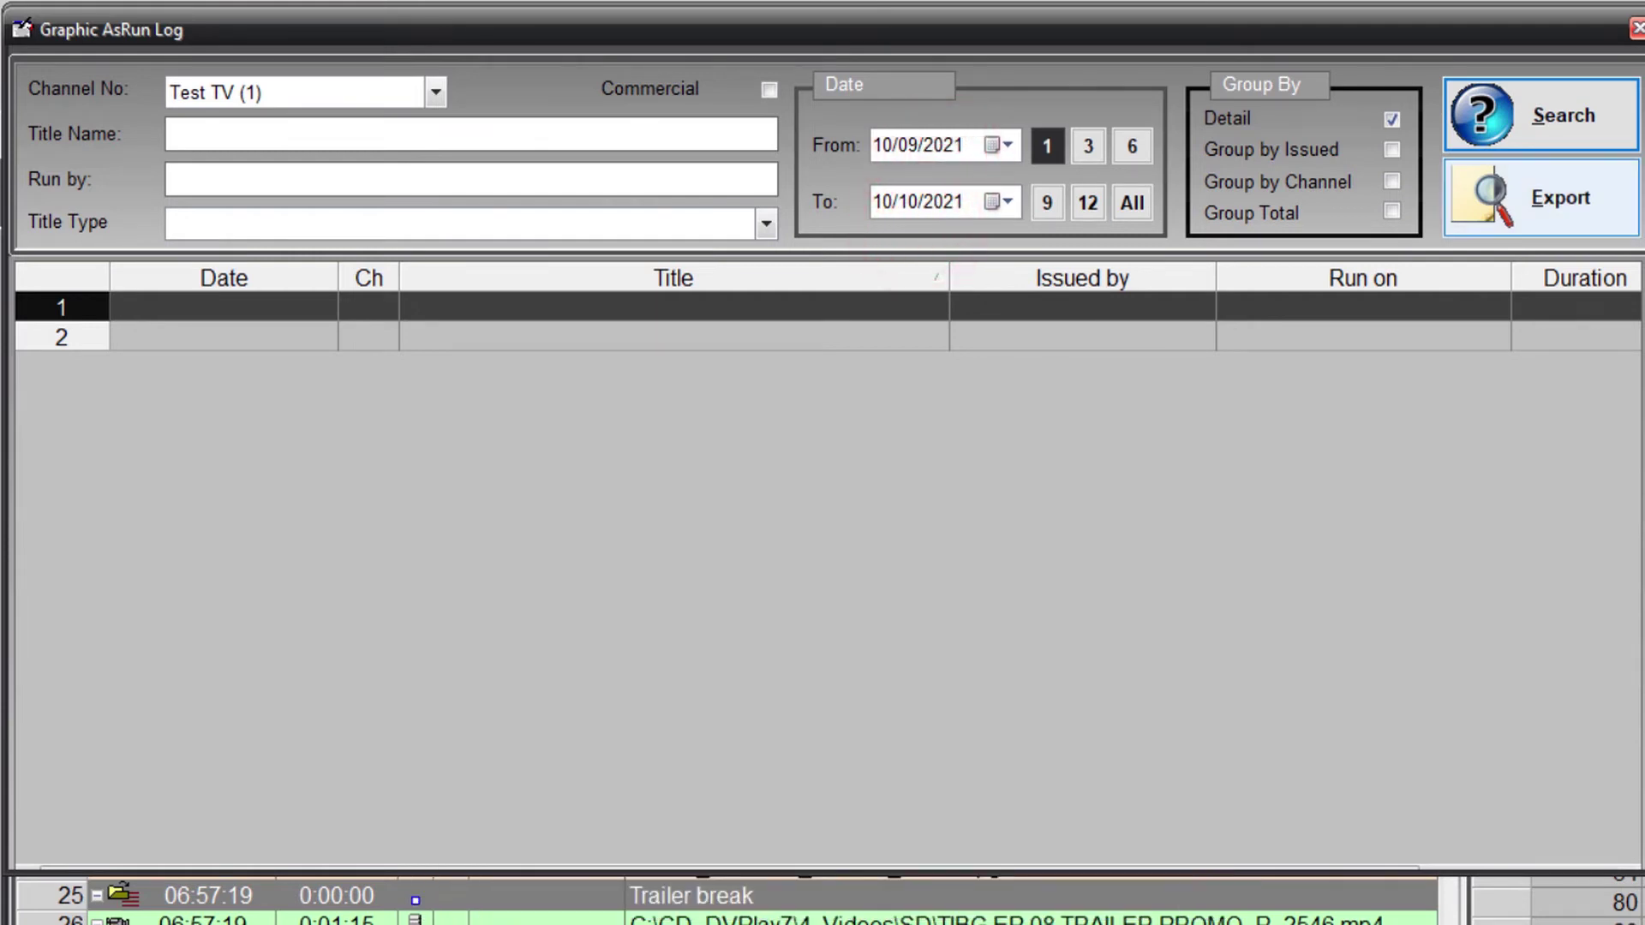
left_click(1531, 137)
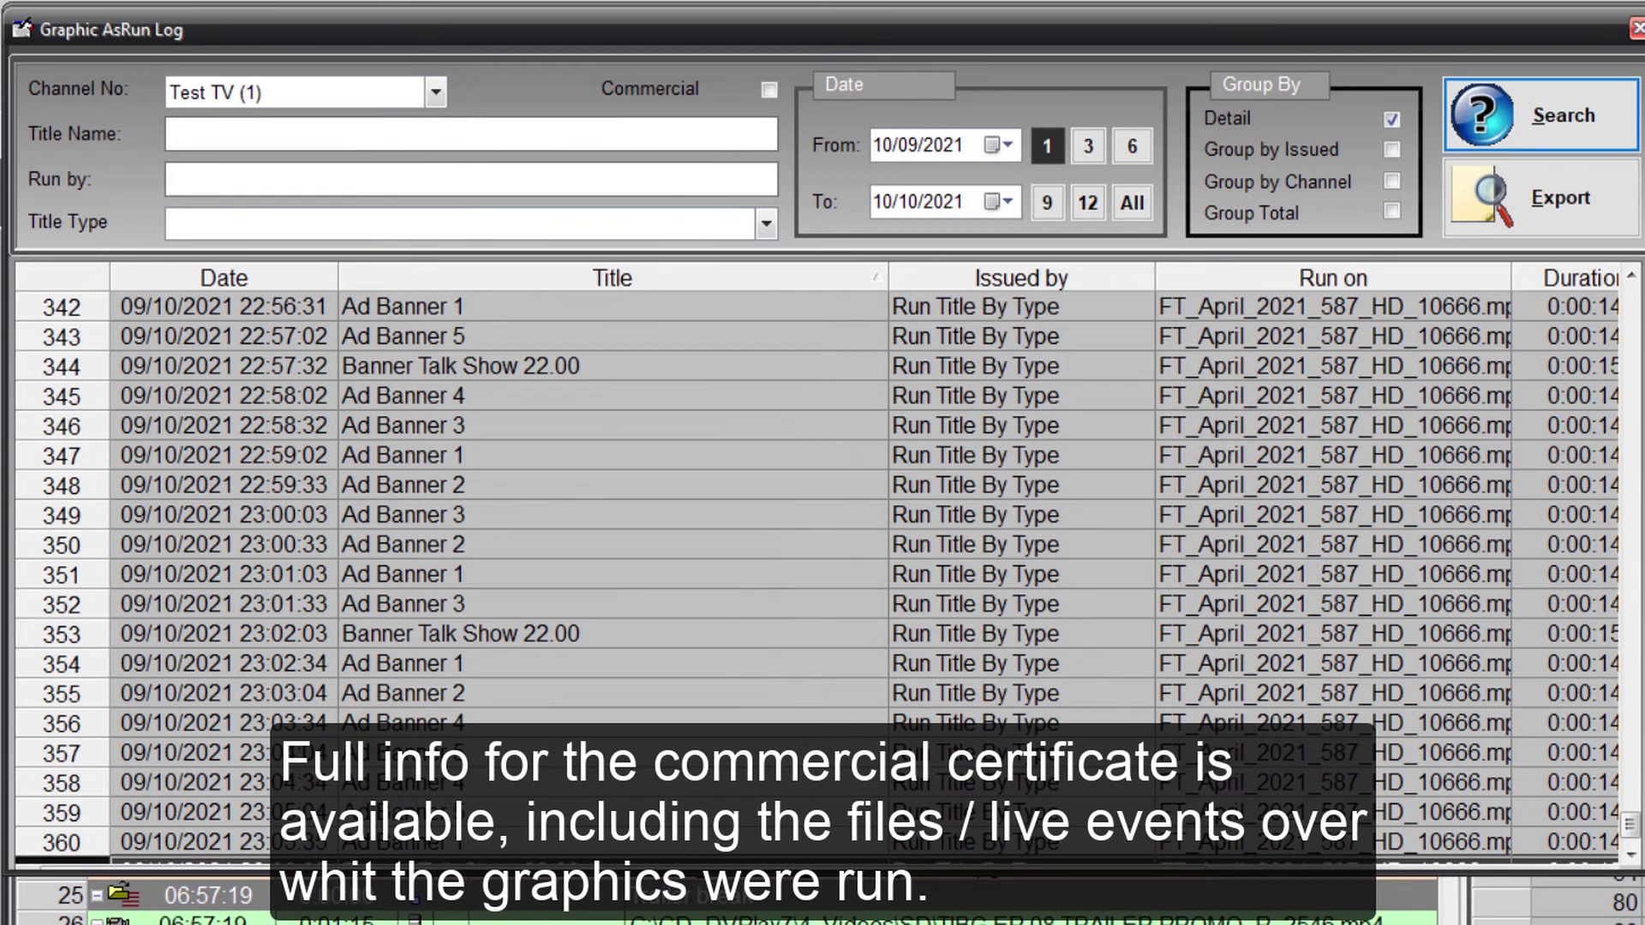
left_click(373, 138)
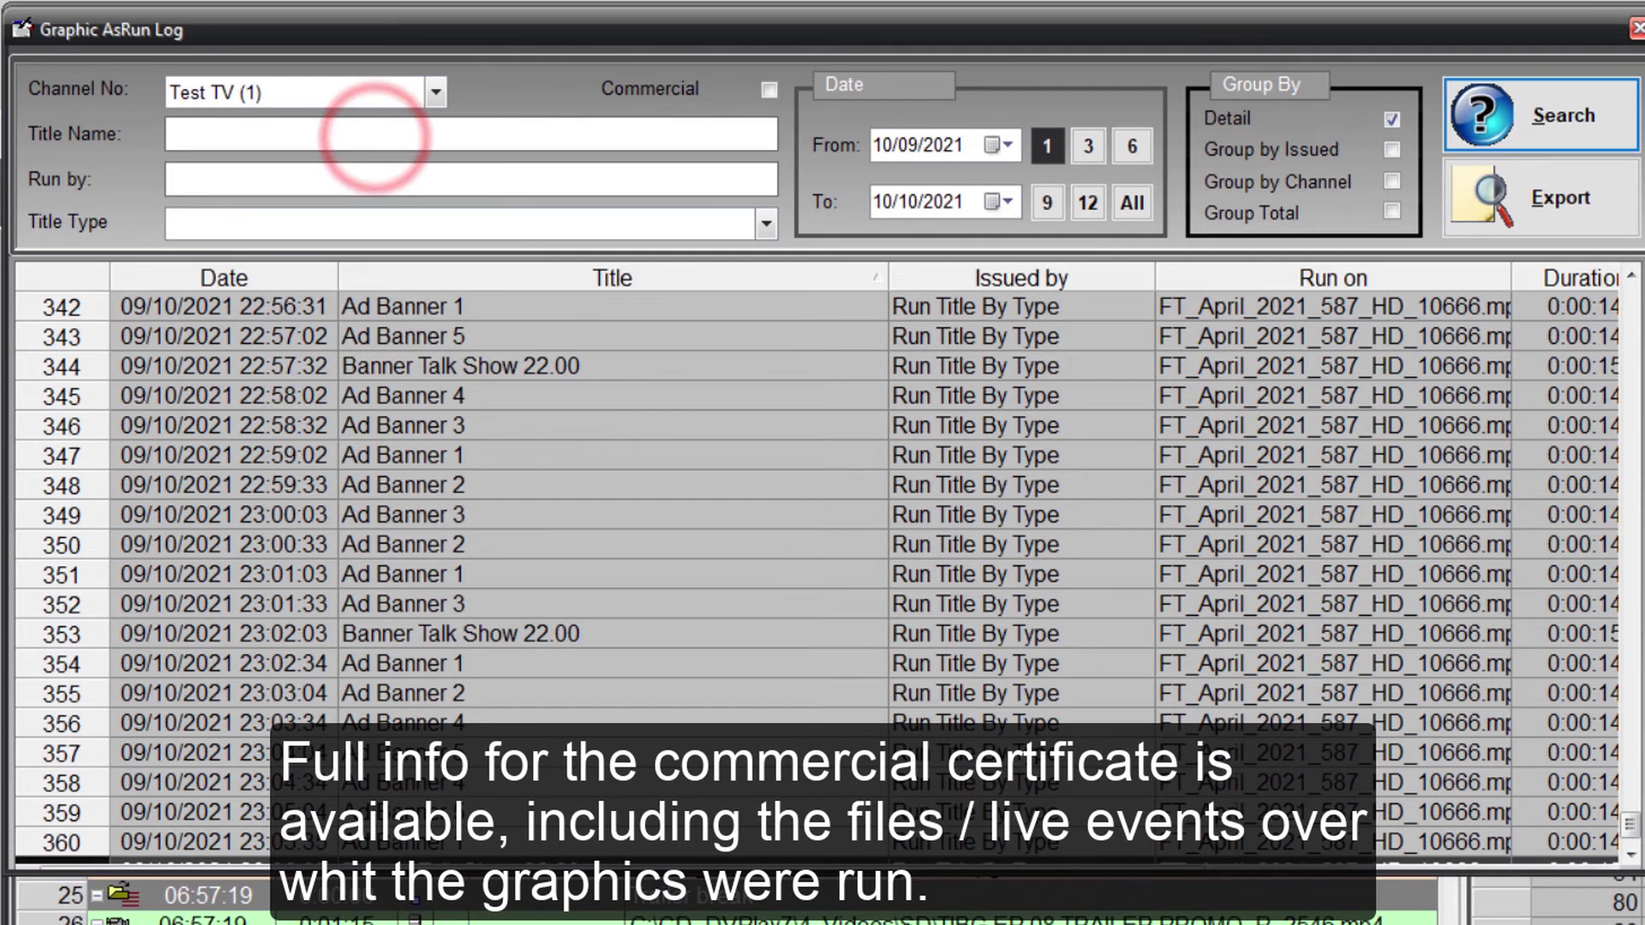
type("talk show")
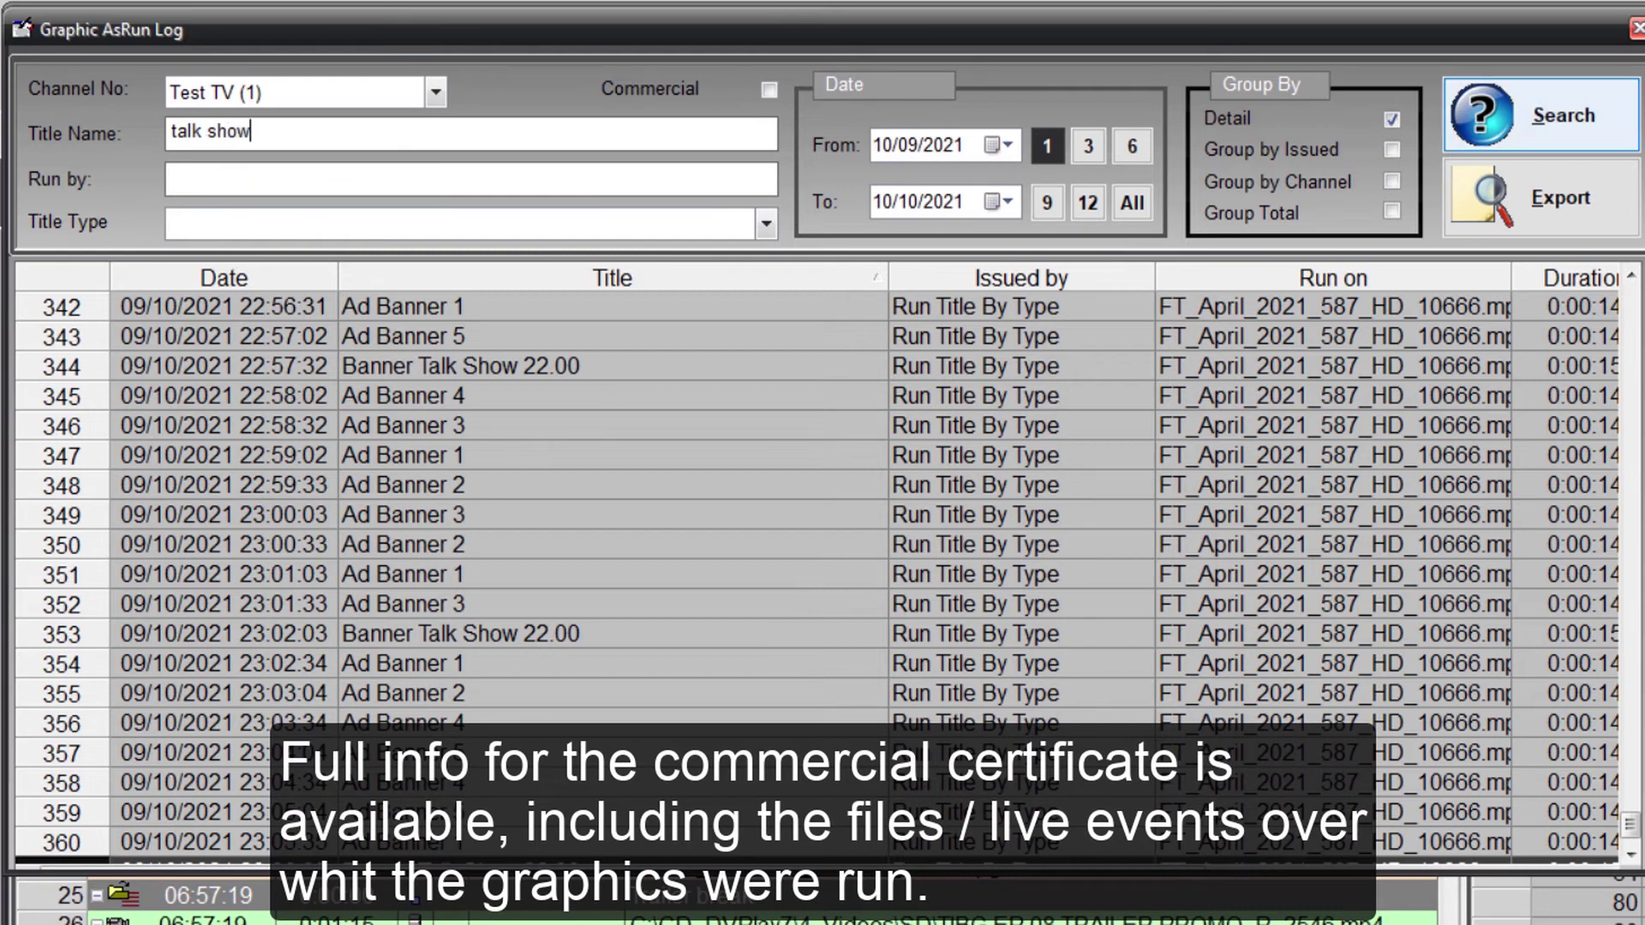
left_click(1568, 116)
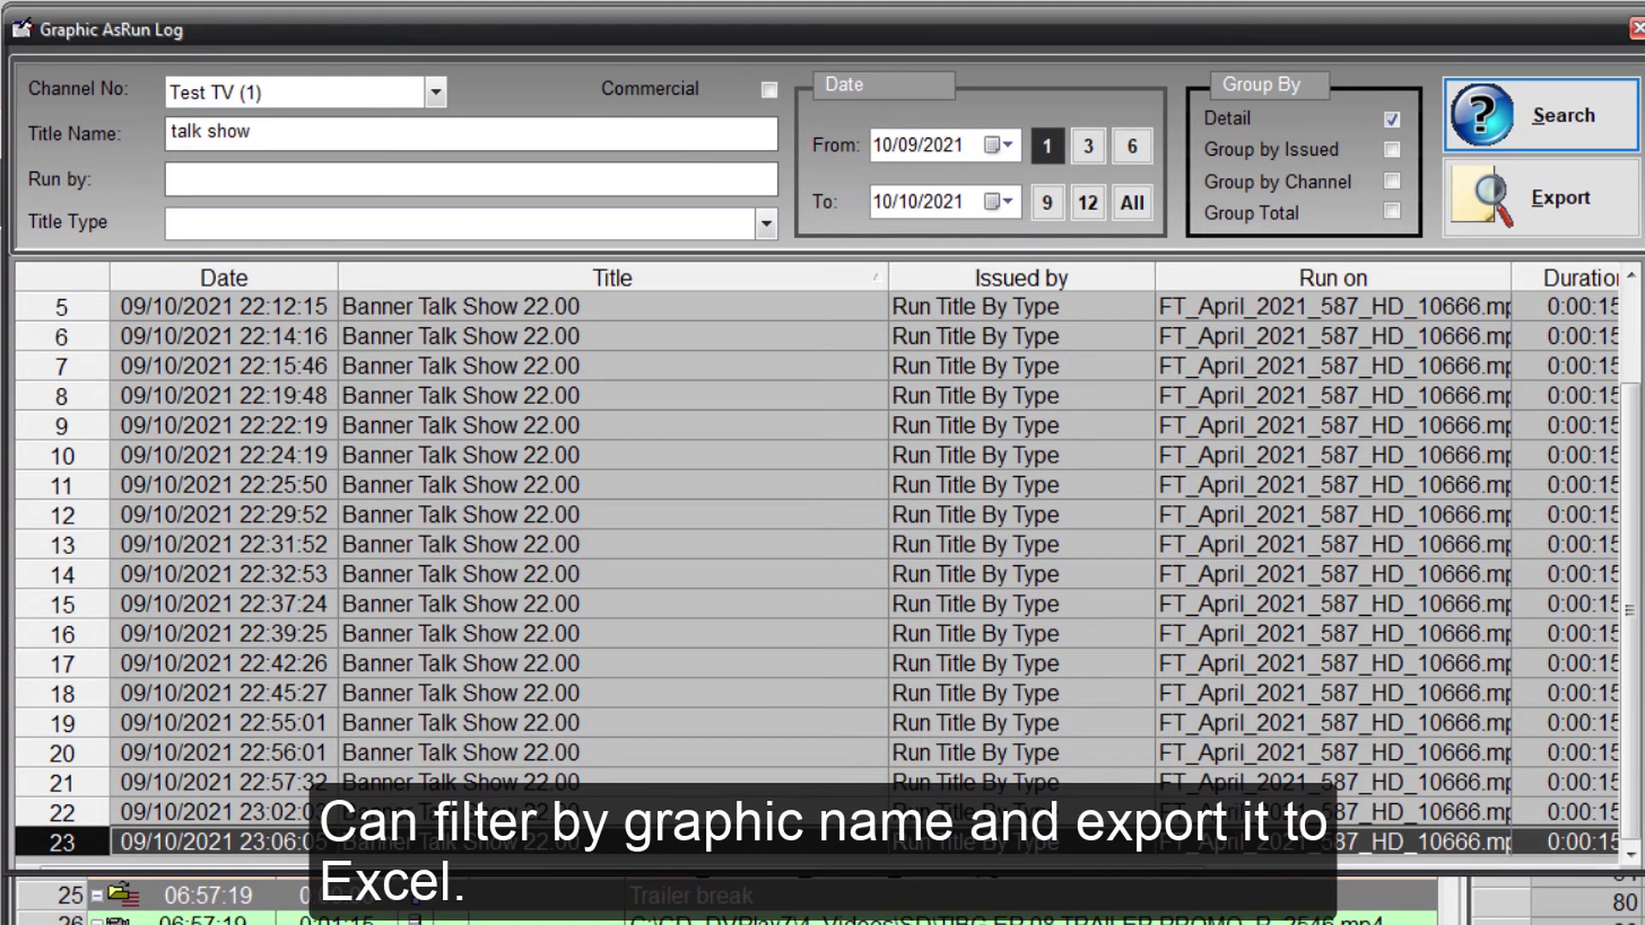
left_click(1013, 336)
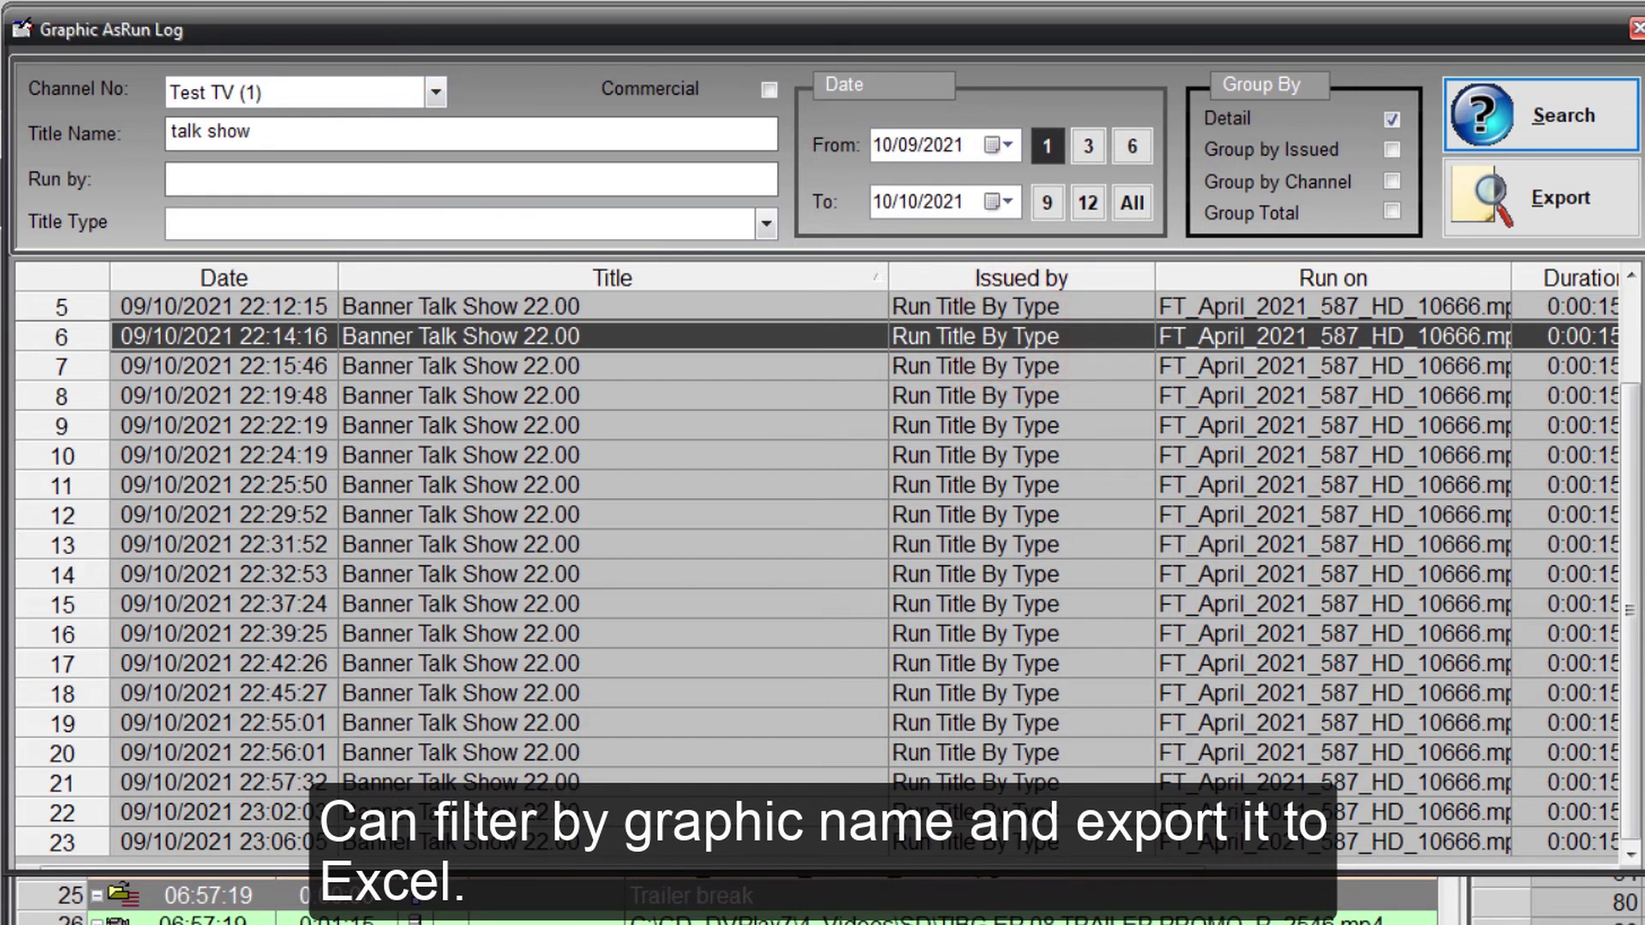
- Clear the title name filter and group the aired graphics by issued, by channel, and by total
double_click(304, 125)
key("BackSpace")
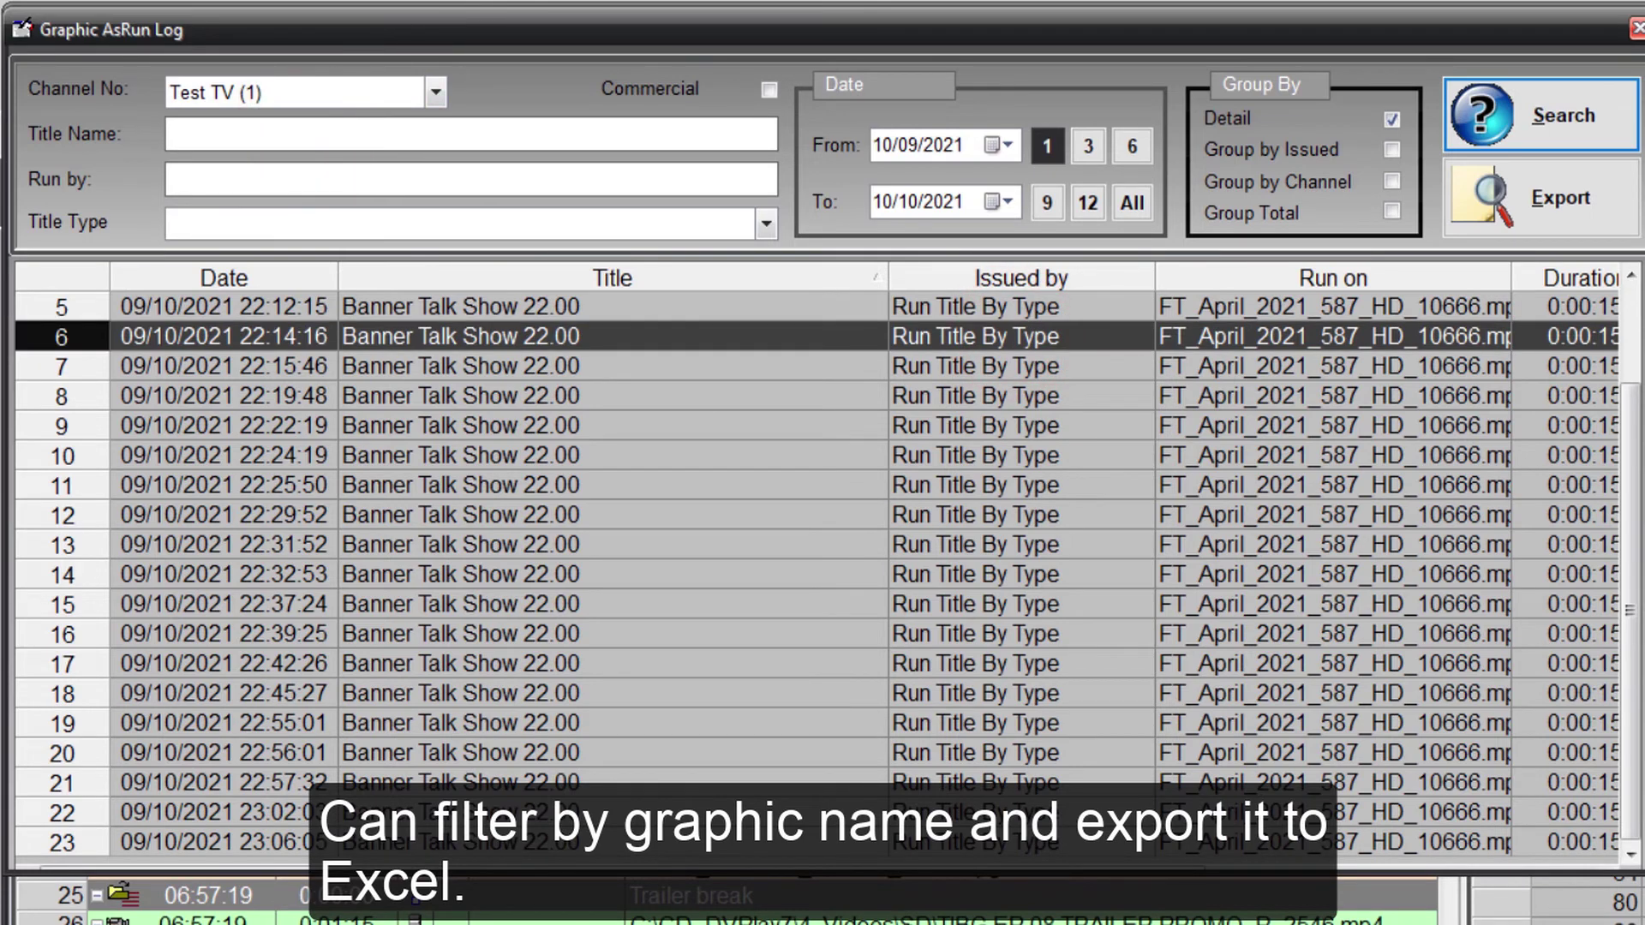
left_click(1391, 149)
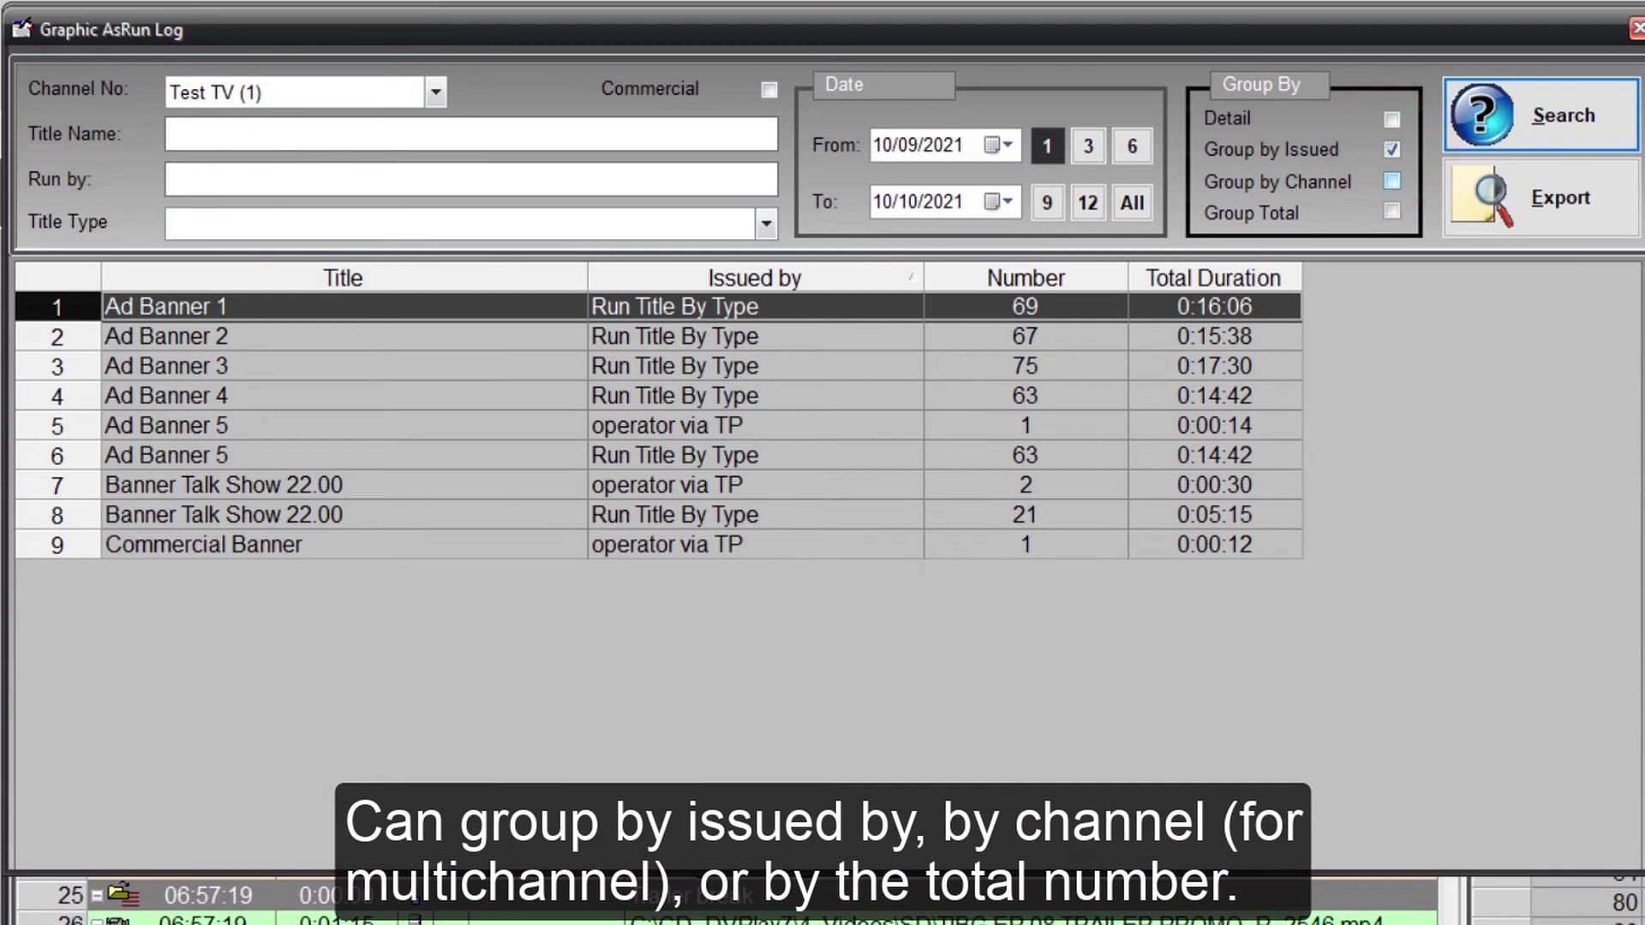
left_click(1391, 181)
left_click(1392, 210)
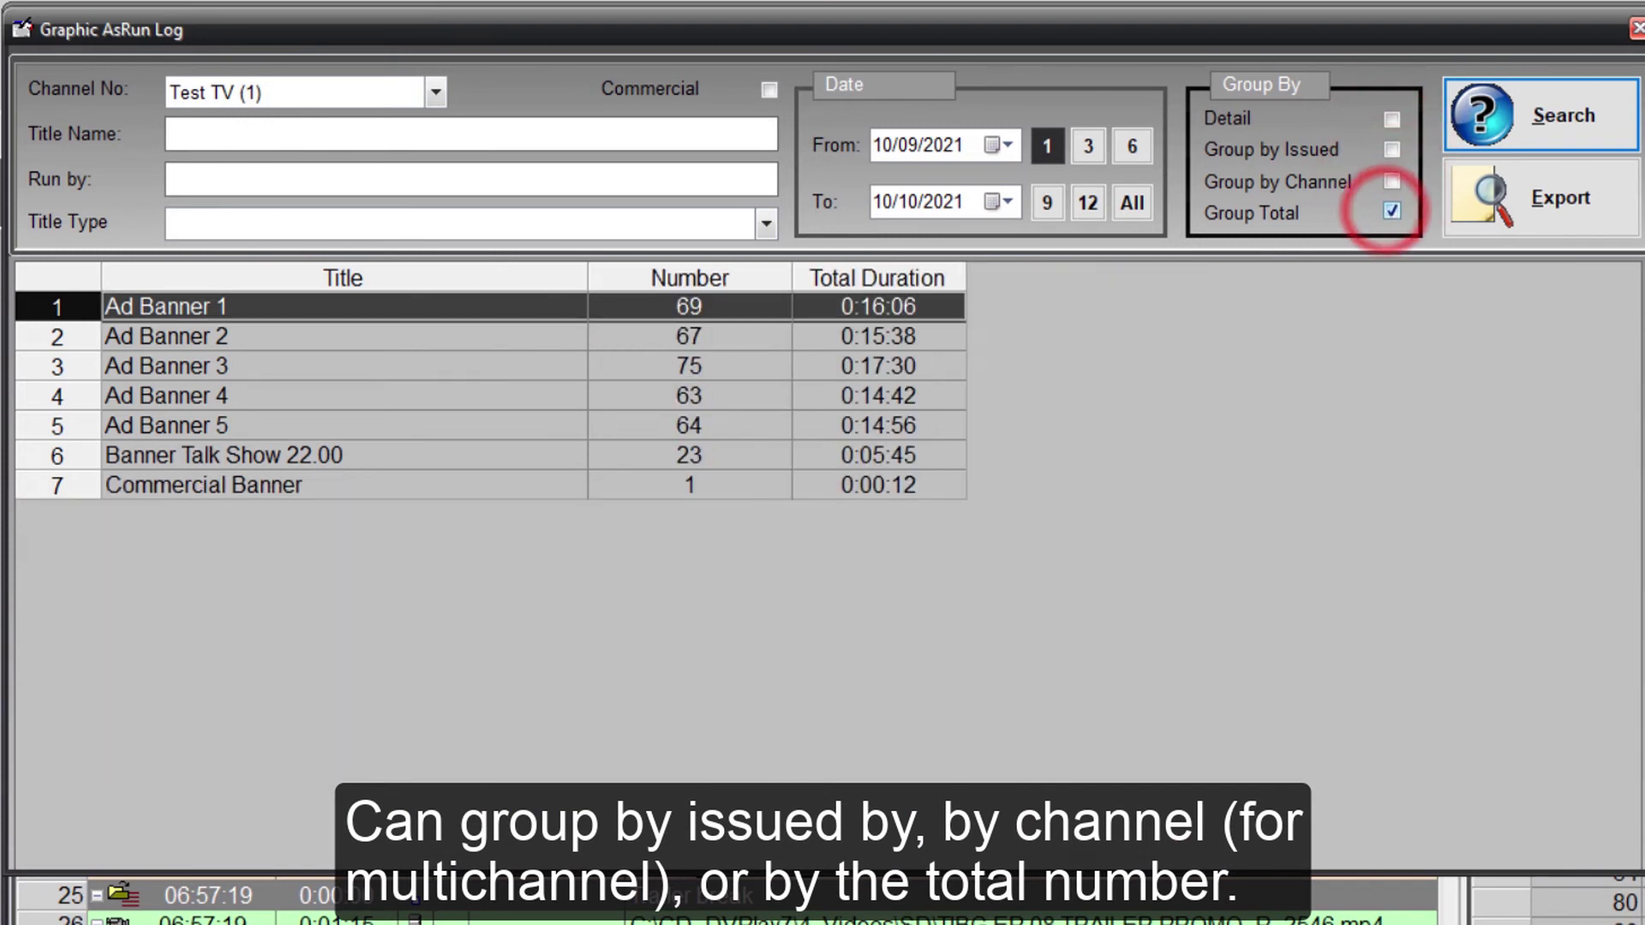